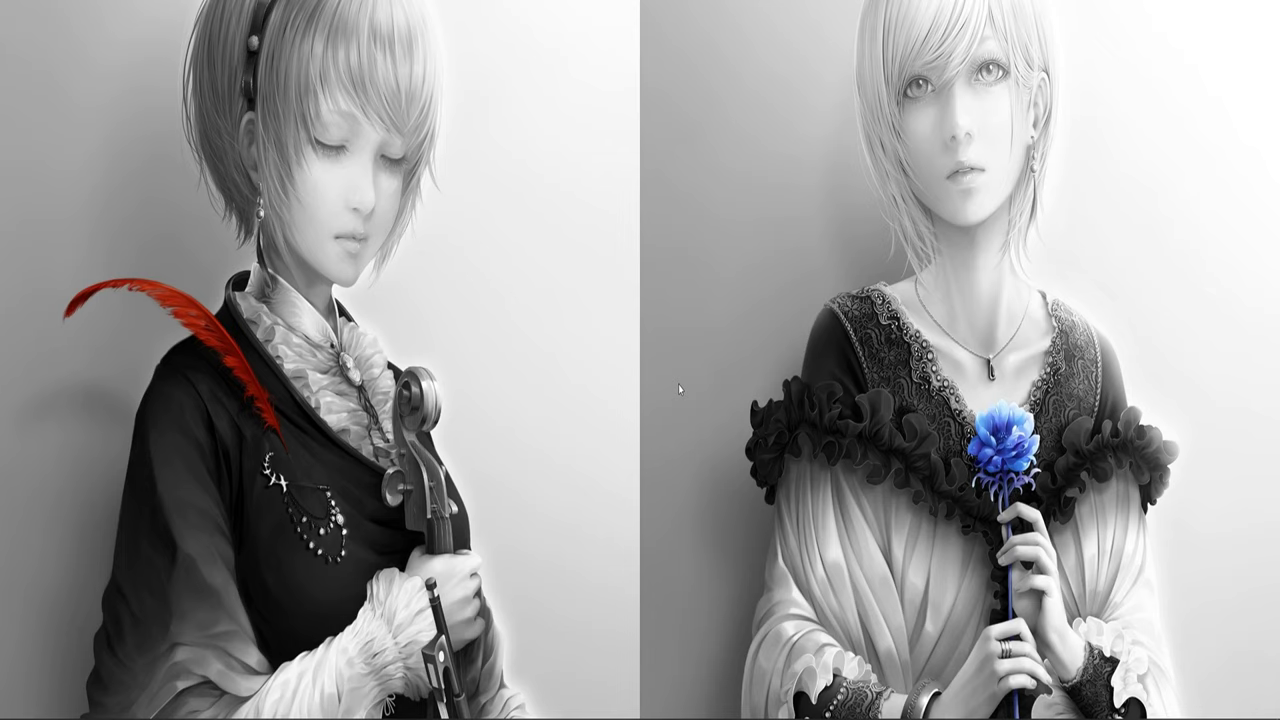
Launch Cinema 4D R20 from the desktop.
{"action": "left_click", "coordinate": [5, 702]}
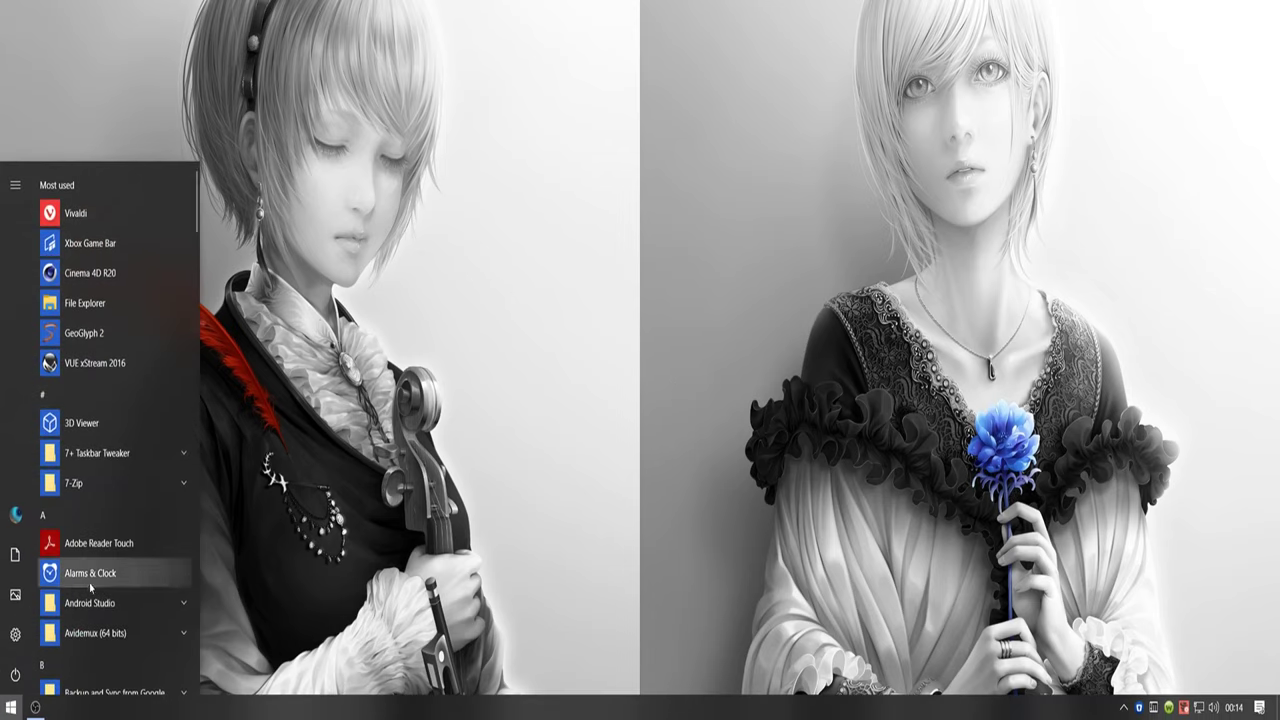
{"action": "left_click", "coordinate": [118, 276]}
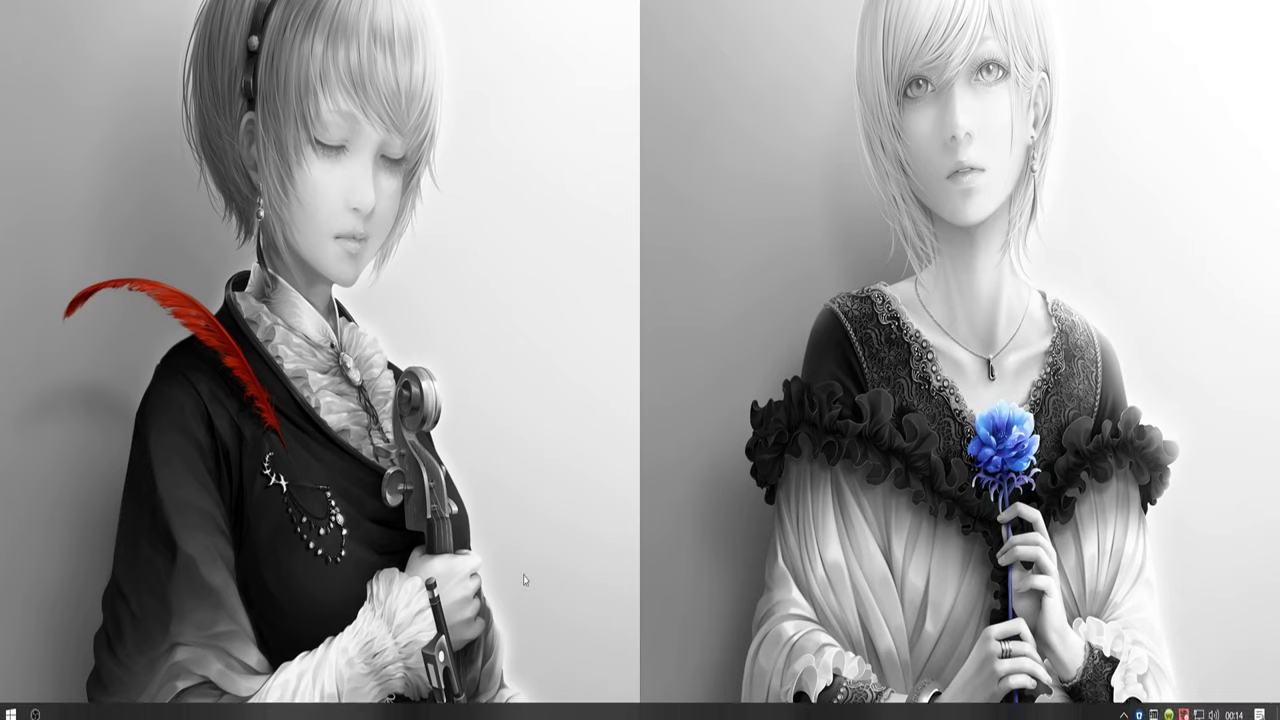
{"action": "right_click", "coordinate": [686, 498]}
{"action": "left_click", "coordinate": [686, 498]}
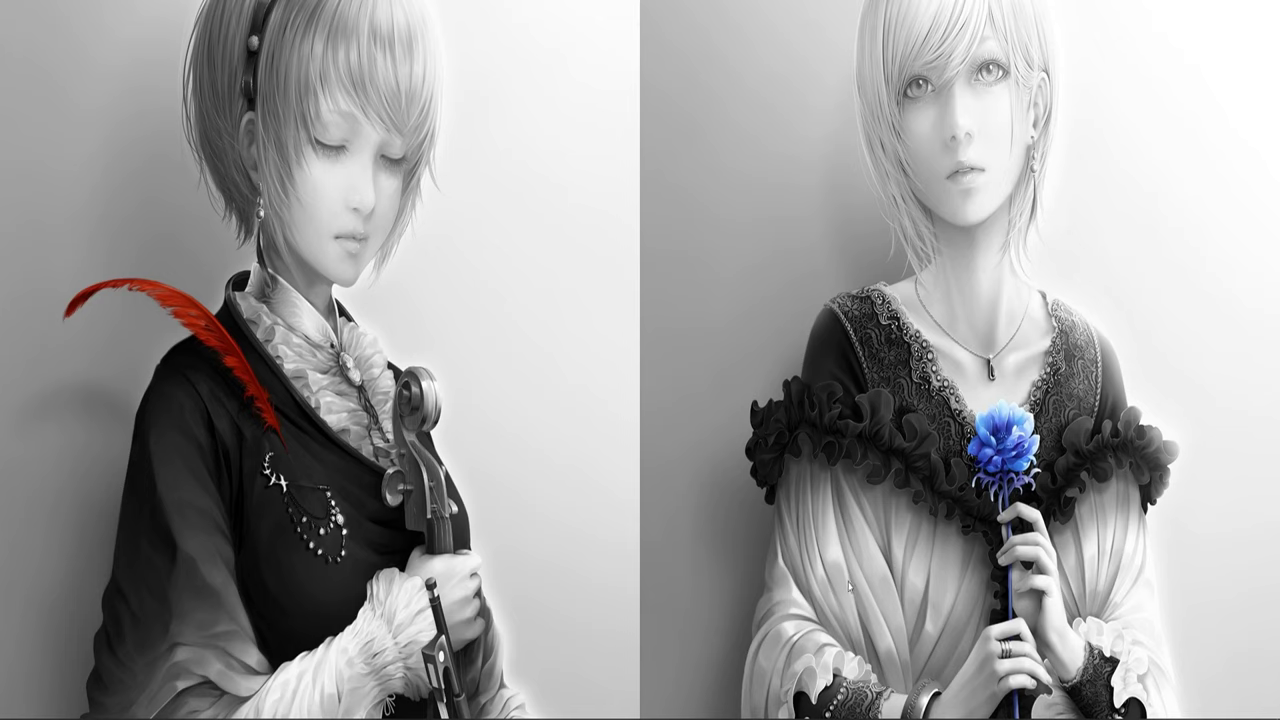
{"action": "left_click", "coordinate": [1125, 708]}
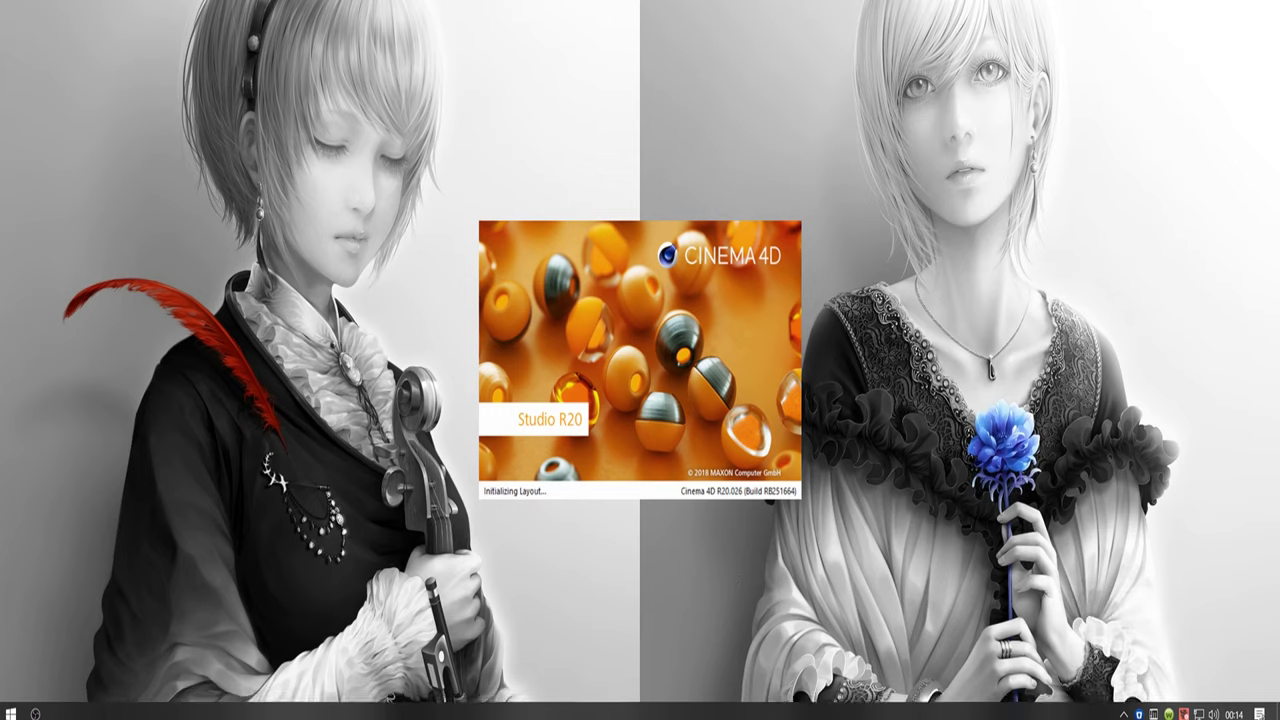
{"action": "left_click", "coordinate": [1273, 707]}
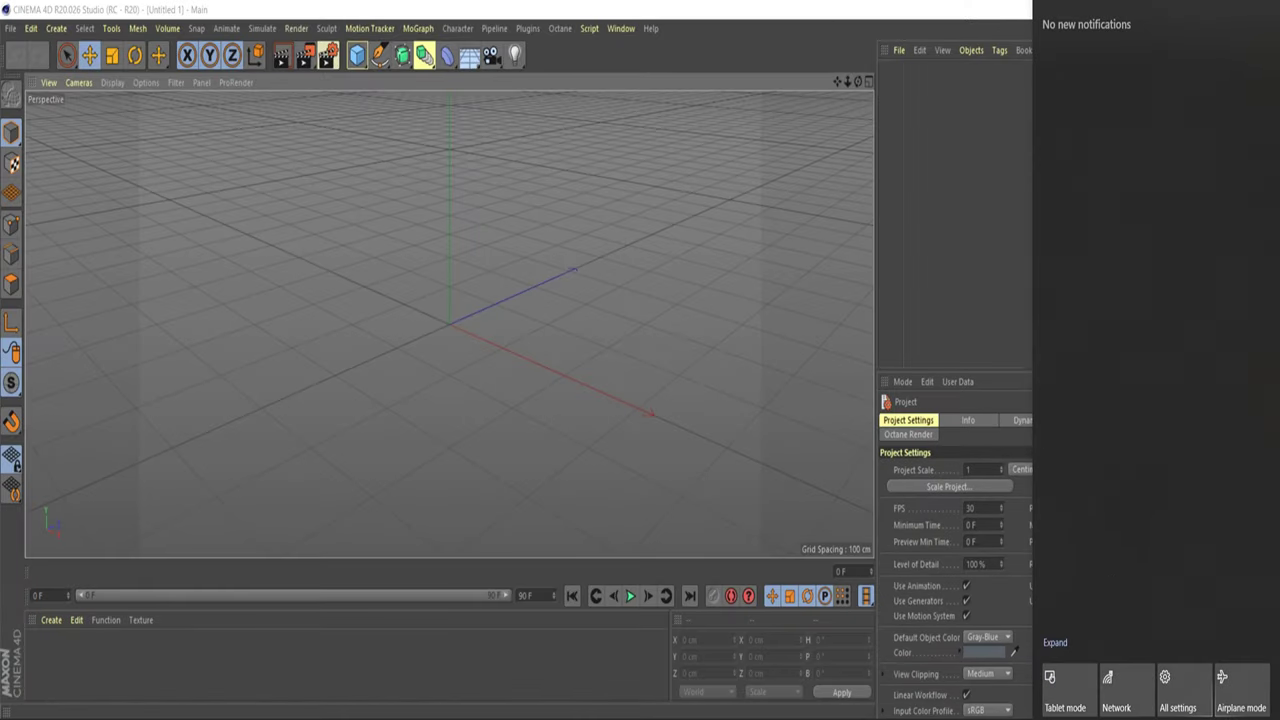
{"action": "left_click", "coordinate": [718, 175]}
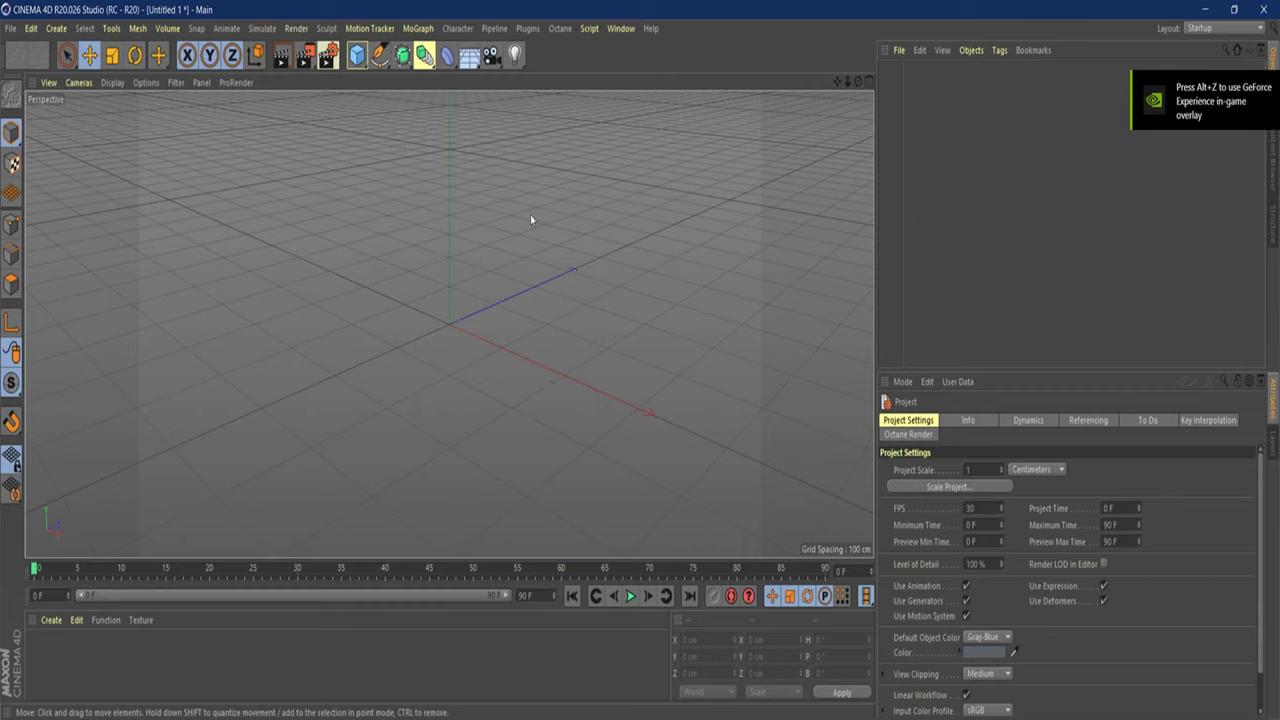
Close the MAXON Online Updater window without installing any updates.
{"action": "left_click", "coordinate": [559, 28]}
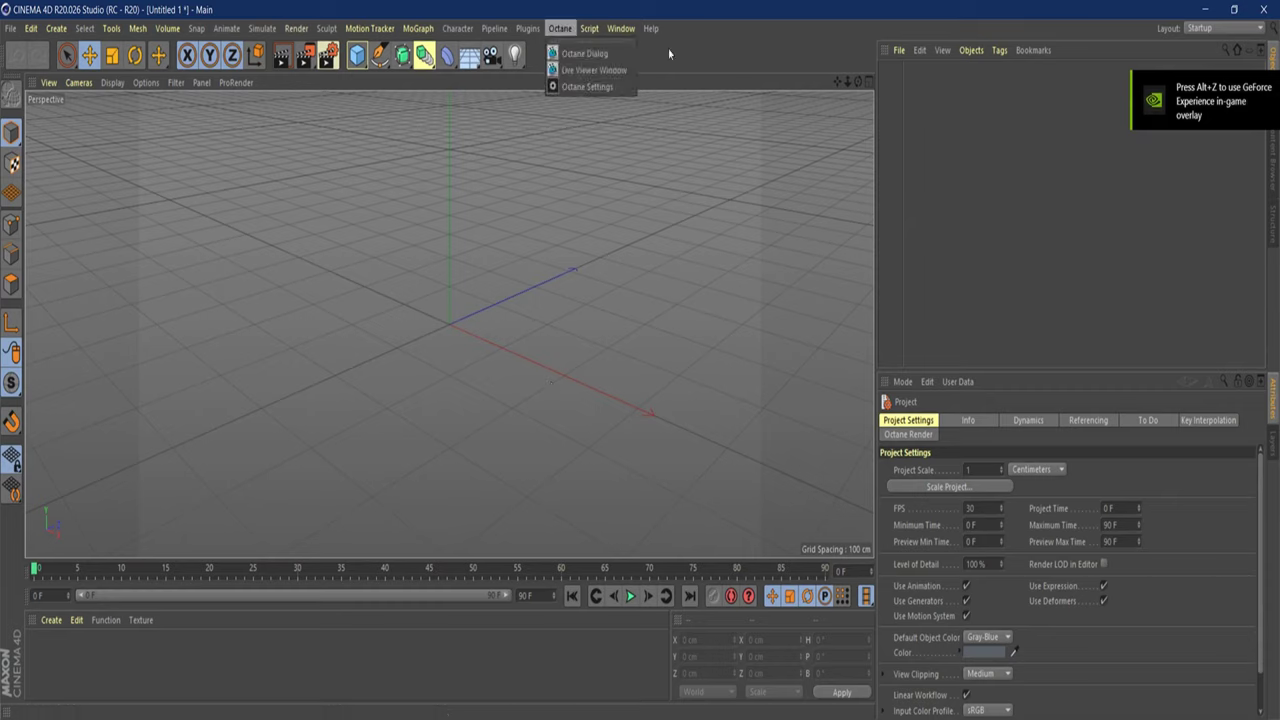
{"action": "left_click", "coordinate": [590, 100]}
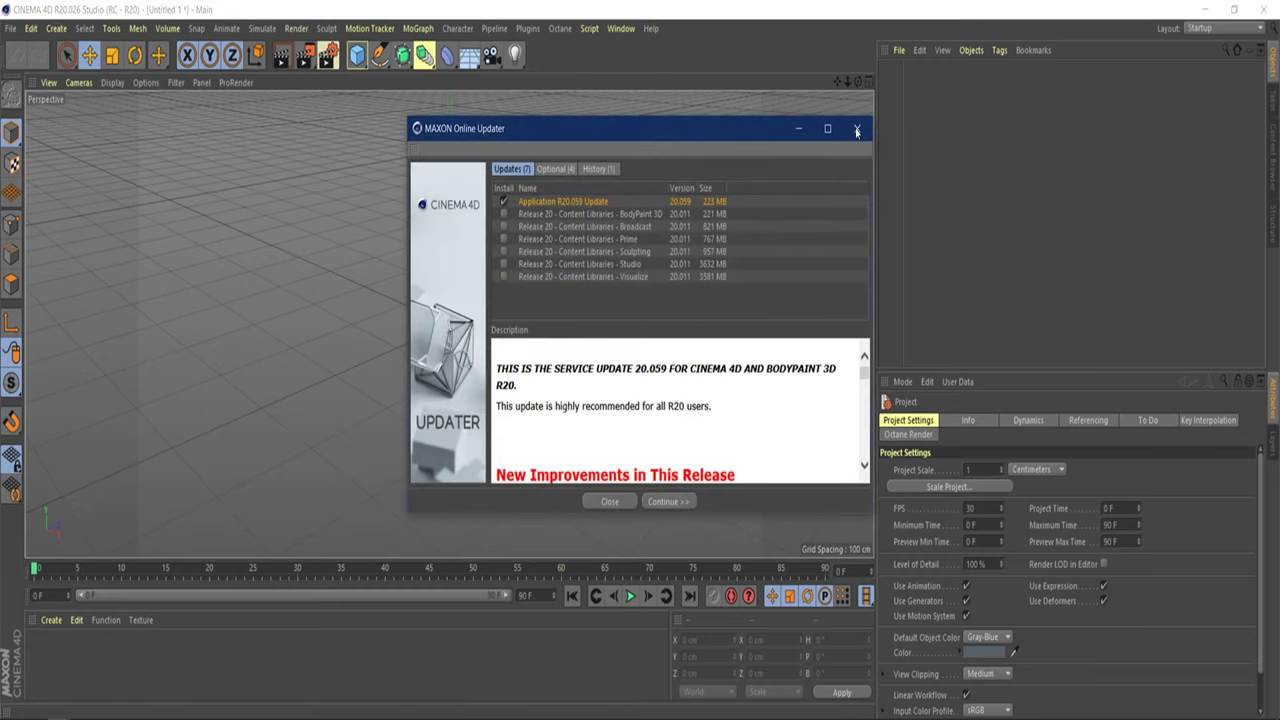
{"action": "left_click", "coordinate": [857, 131]}
Merge the OBJ file Aset_rock_sandstone_S_plww4_High from the Rock folder into the project, using the default OBJ import settings.
{"action": "left_click", "coordinate": [12, 28]}
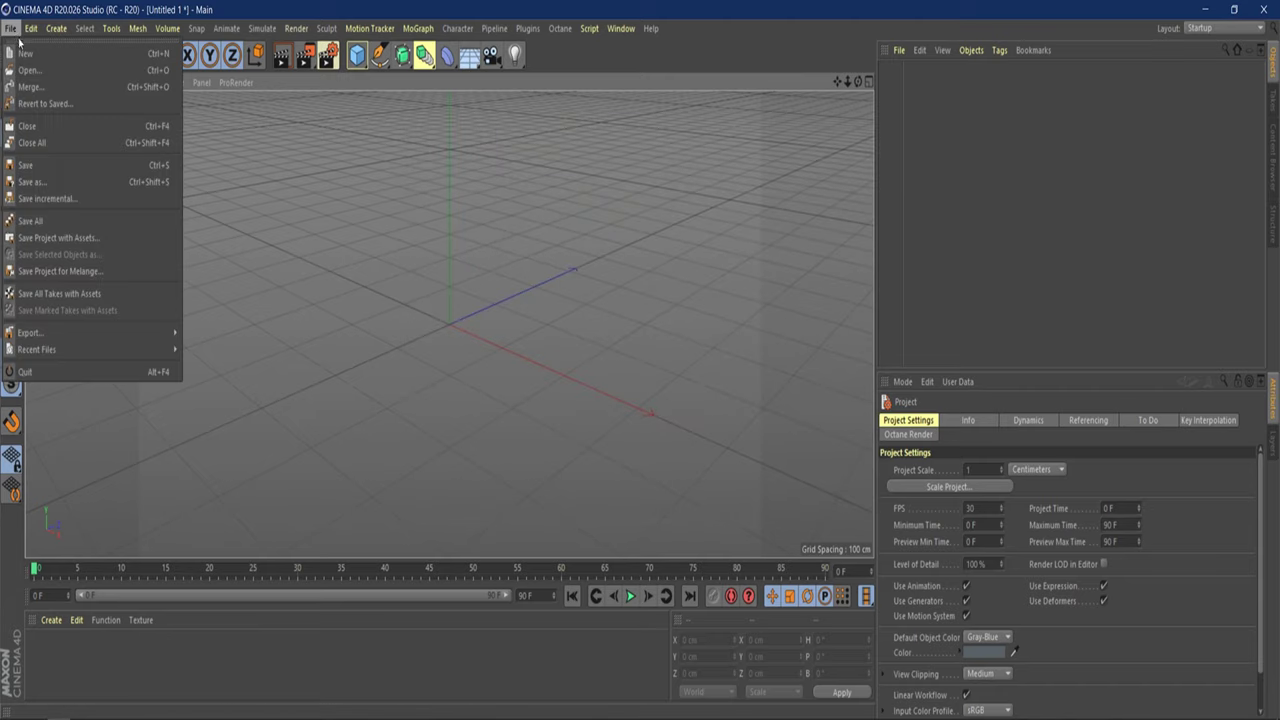
{"action": "left_click", "coordinate": [44, 88]}
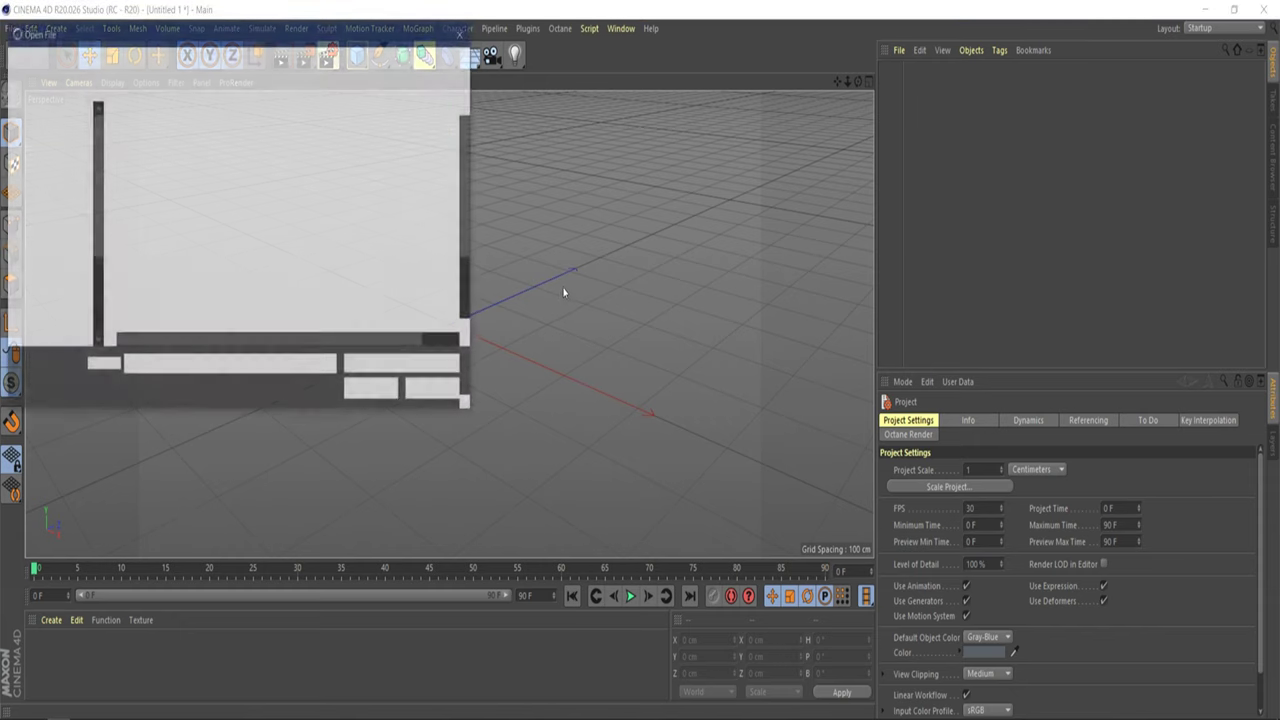
{"action": "left_click_drag", "start_coordinate": [198, 33], "coordinate": [509, 151]}
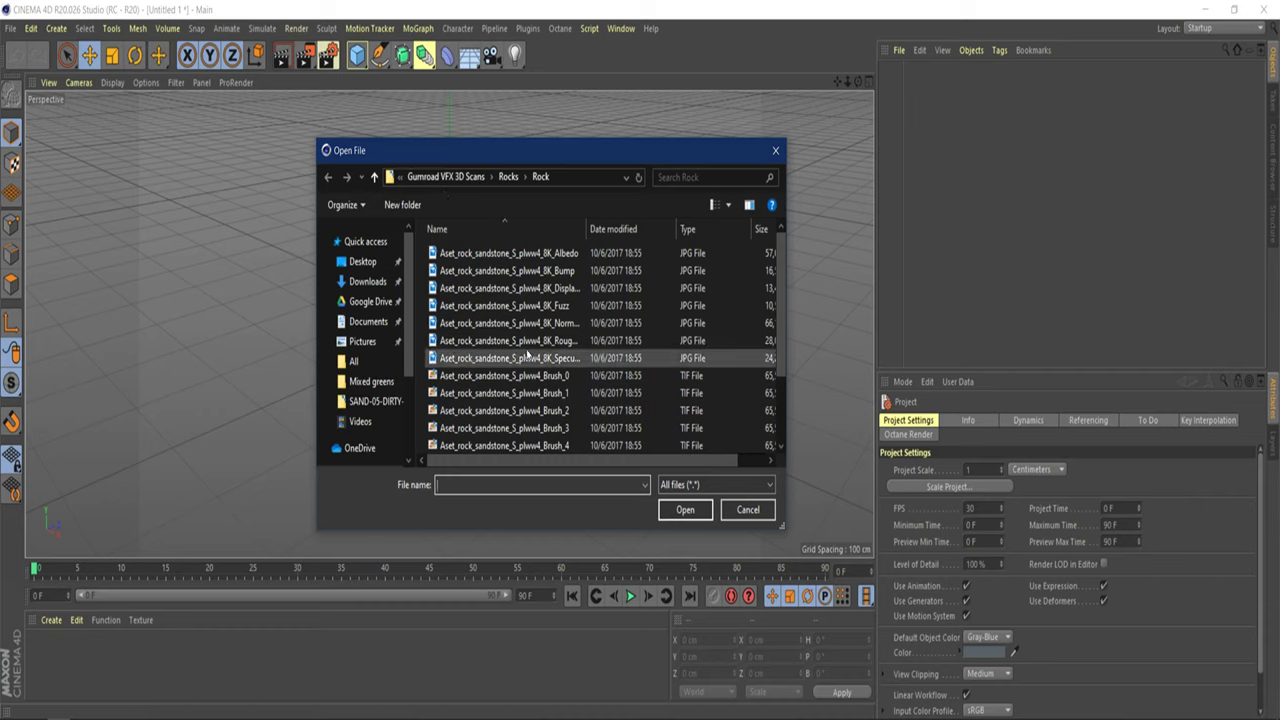
{"action": "scroll", "coordinate": [525, 350], "scroll_direction": "down", "scroll_amount": 2}
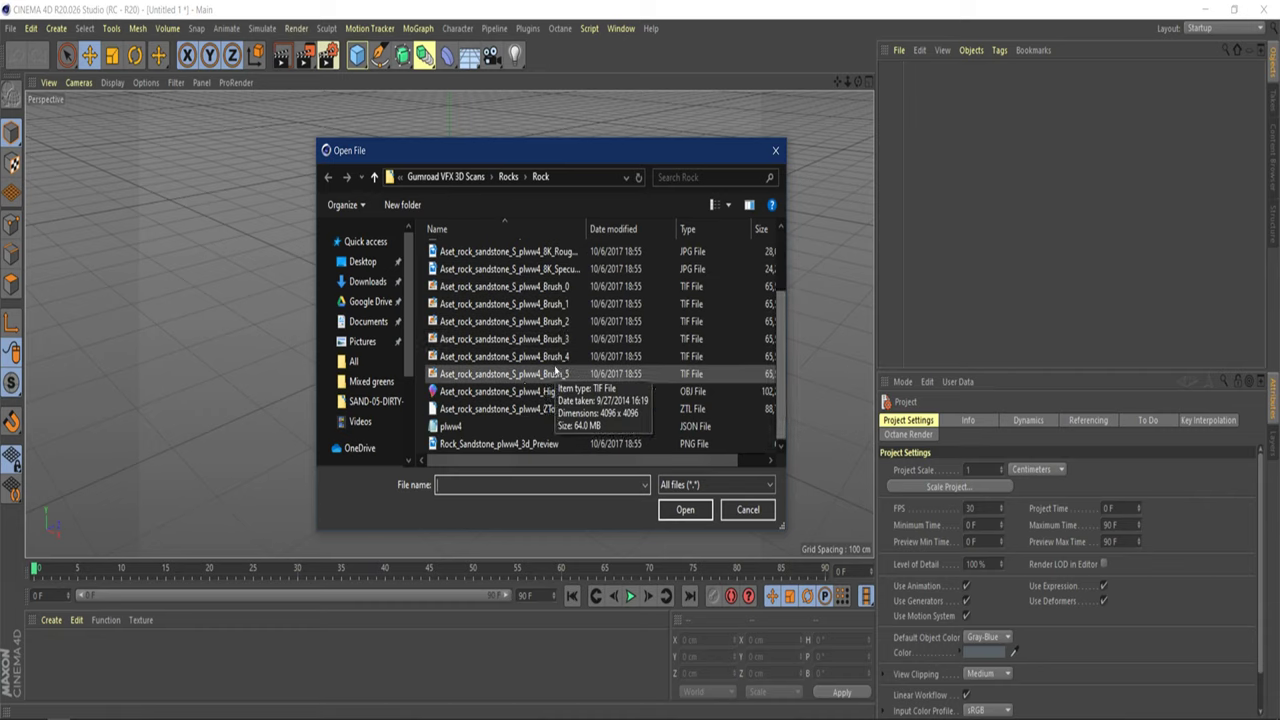
{"action": "left_click", "coordinate": [507, 393]}
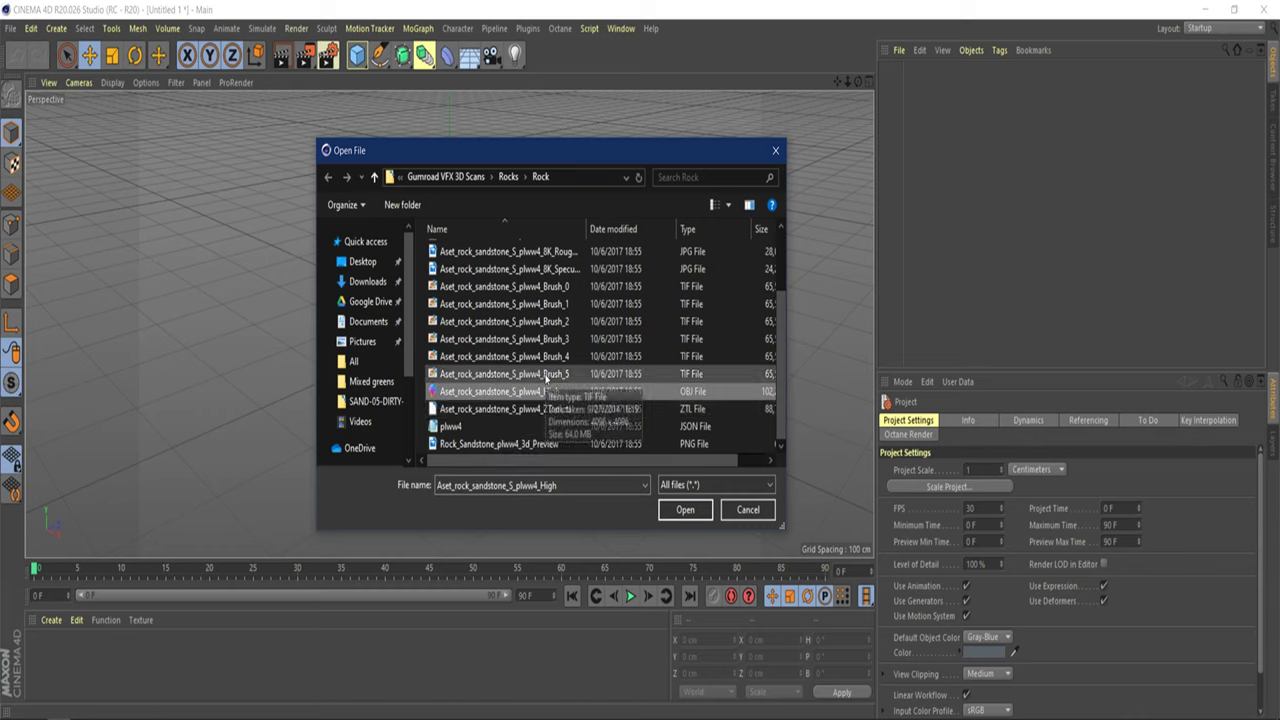
{"action": "scroll", "coordinate": [669, 309], "scroll_direction": "up", "scroll_amount": 1}
{"action": "scroll", "coordinate": [669, 309], "scroll_direction": "down", "scroll_amount": 1}
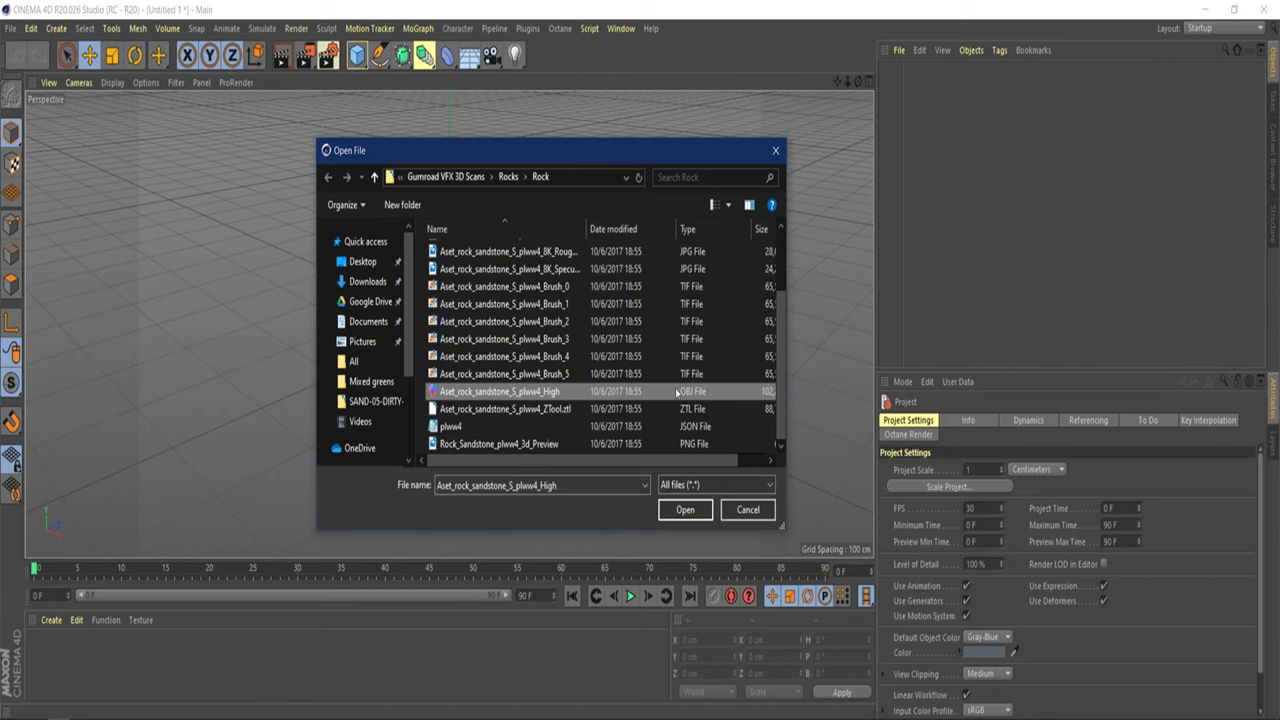
{"action": "left_click", "coordinate": [474, 391]}
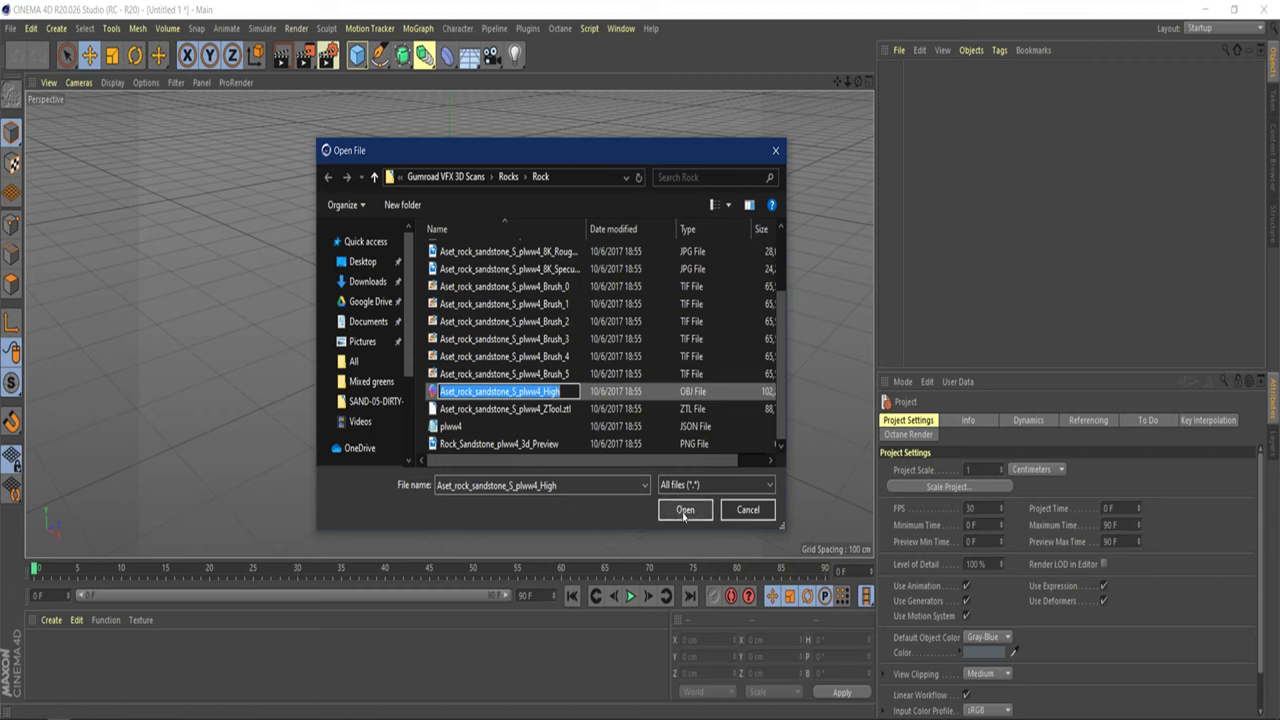
{"action": "left_click", "coordinate": [523, 393]}
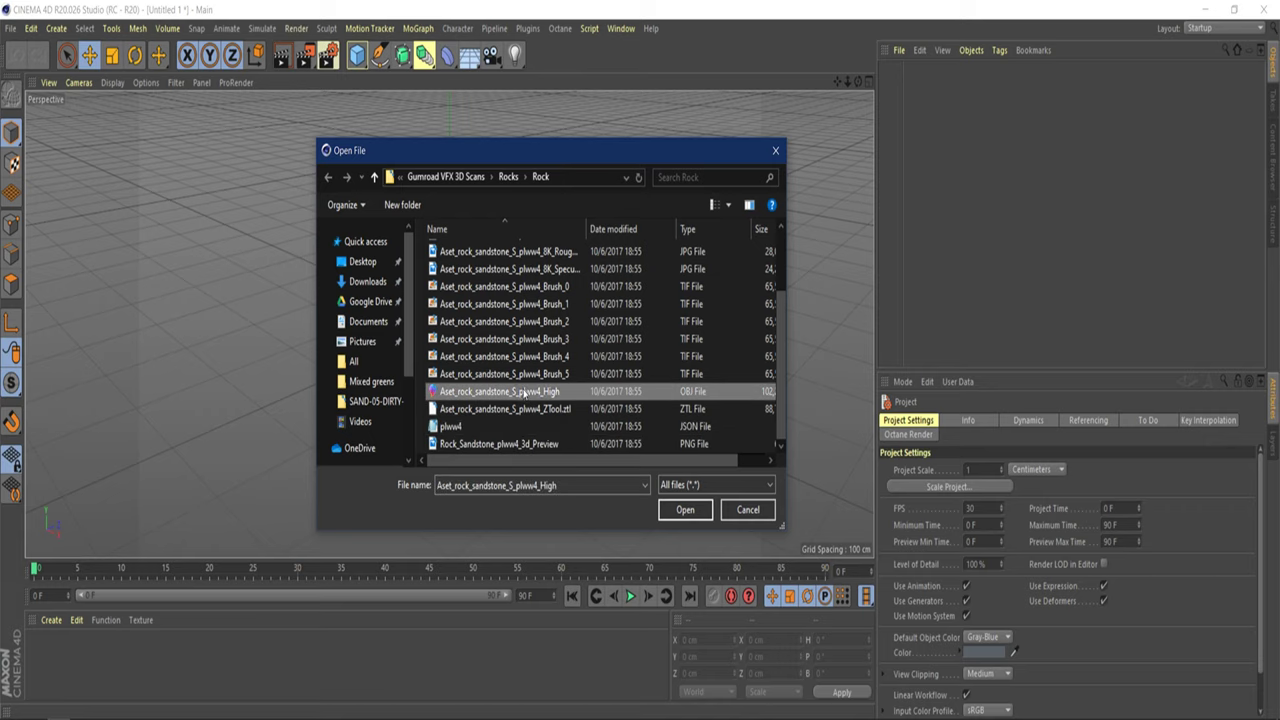
{"action": "left_click", "coordinate": [685, 511]}
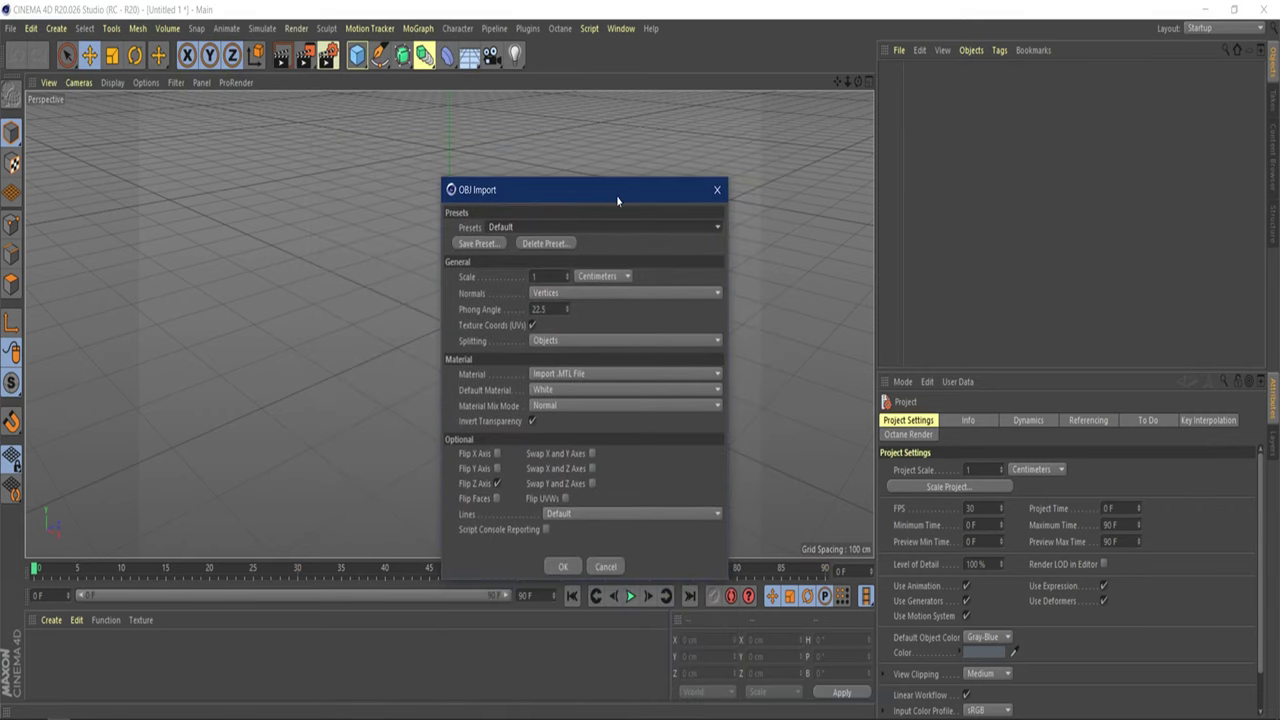
{"action": "left_click", "coordinate": [562, 567]}
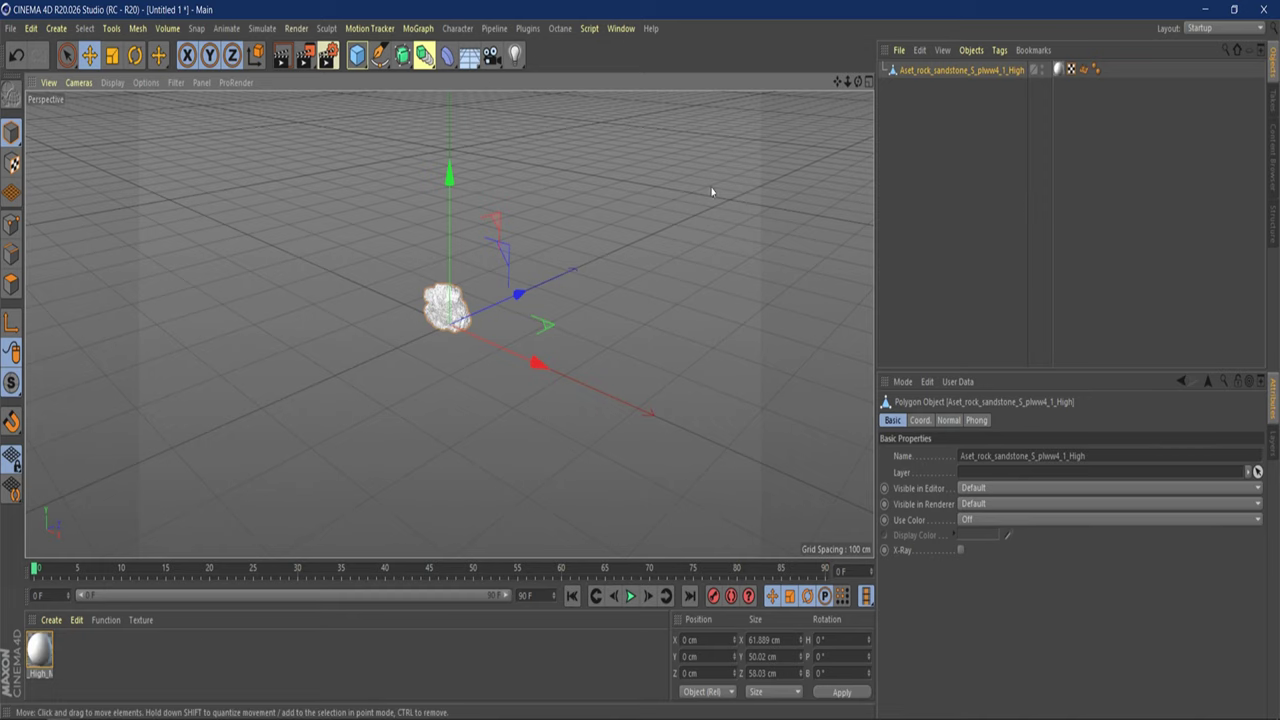
Examine the imported rock up close and the Color settings of its _High_MasterdefaultMat material.
{"action": "left_click_drag", "start_coordinate": [848, 81], "coordinate": [965, 86]}
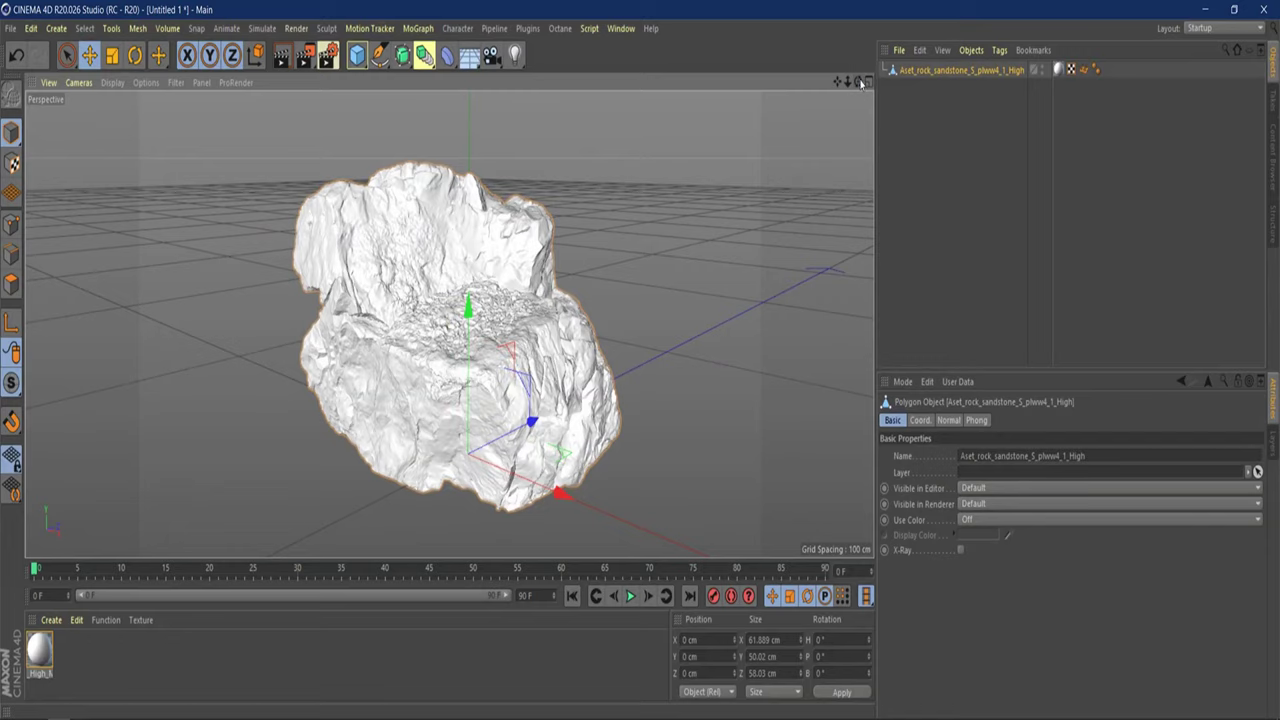
{"action": "left_click", "coordinate": [434, 643]}
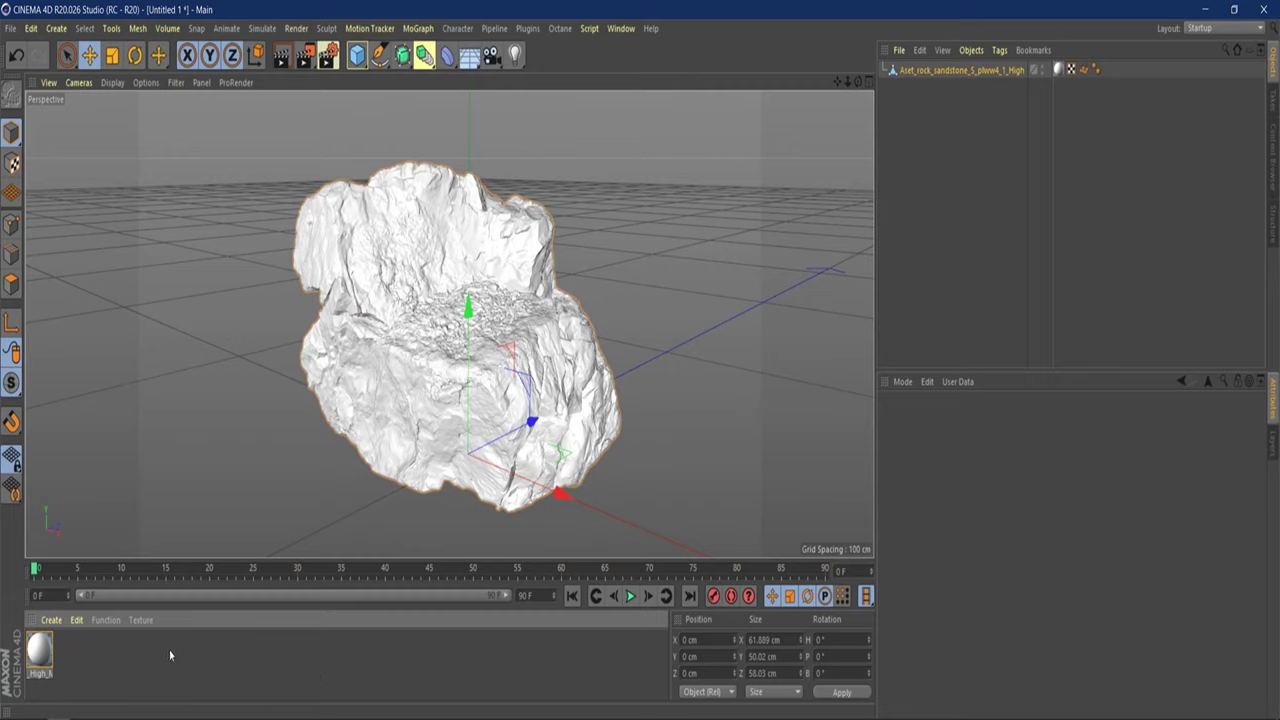
{"action": "double_click", "coordinate": [48, 673]}
{"action": "left_click_drag", "start_coordinate": [417, 114], "coordinate": [632, 114]}
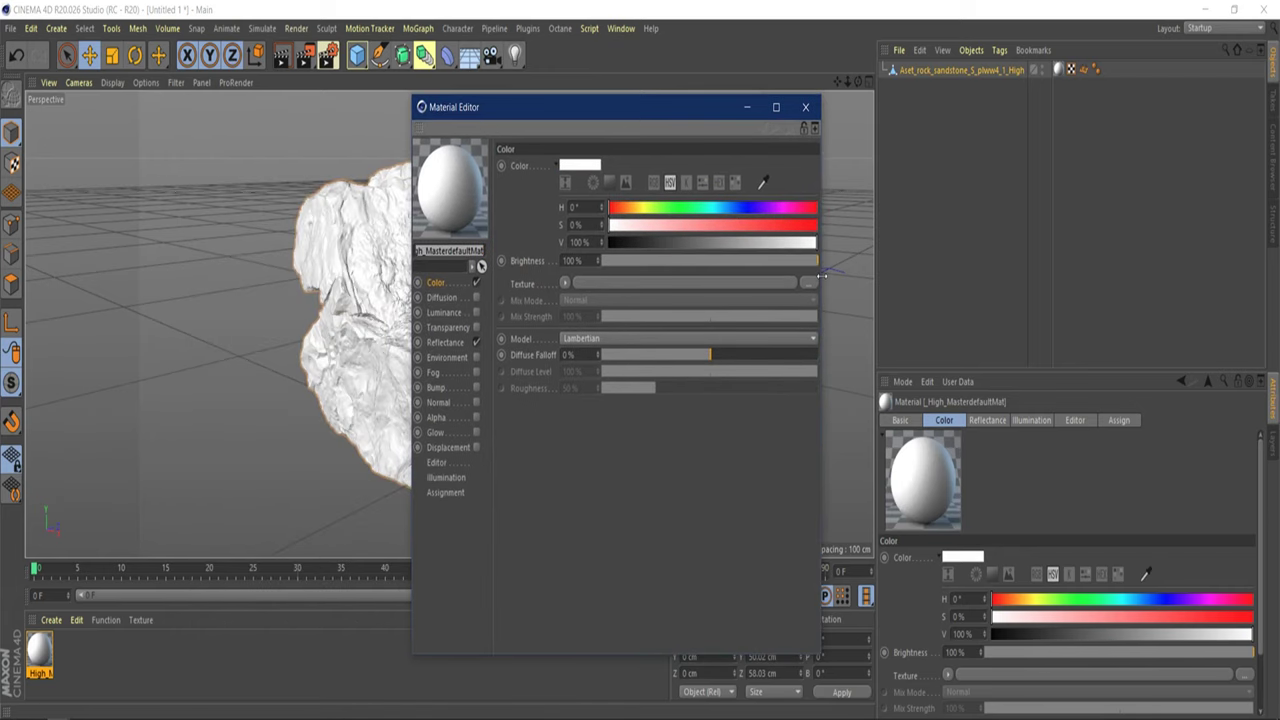
{"action": "left_click_drag", "start_coordinate": [781, 128], "coordinate": [829, 113]}
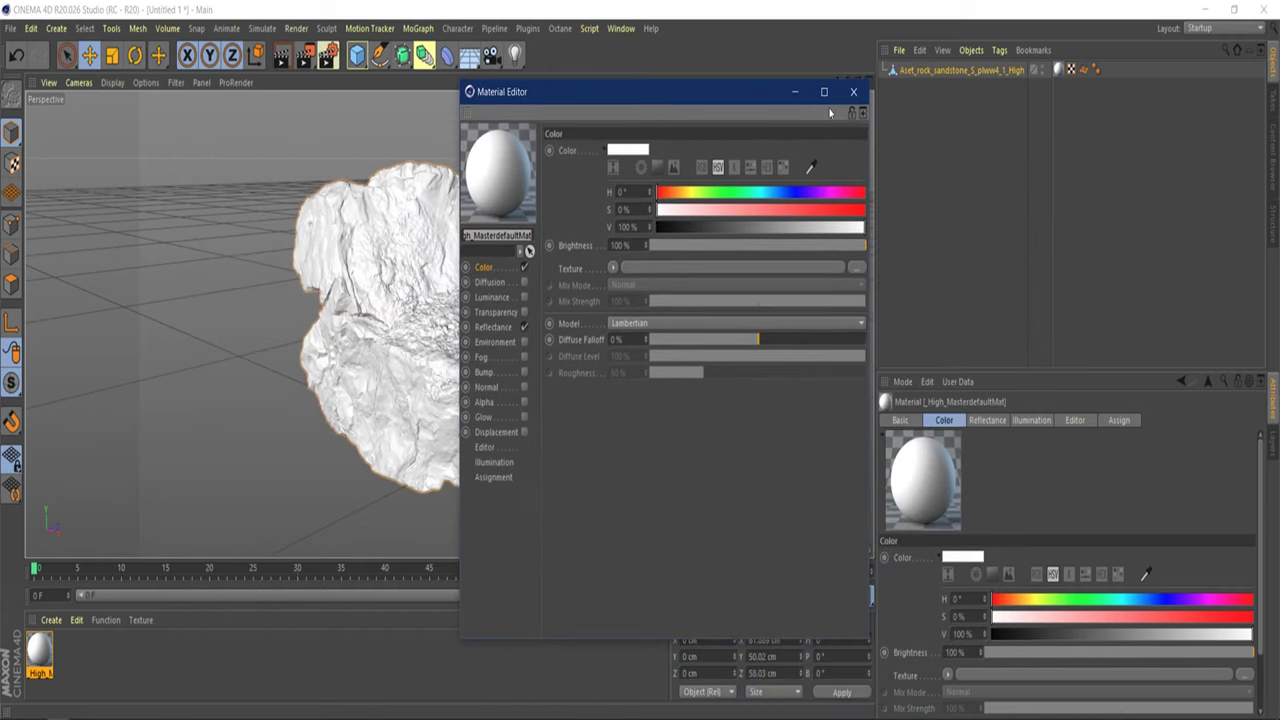
{"action": "left_click", "coordinate": [853, 91]}
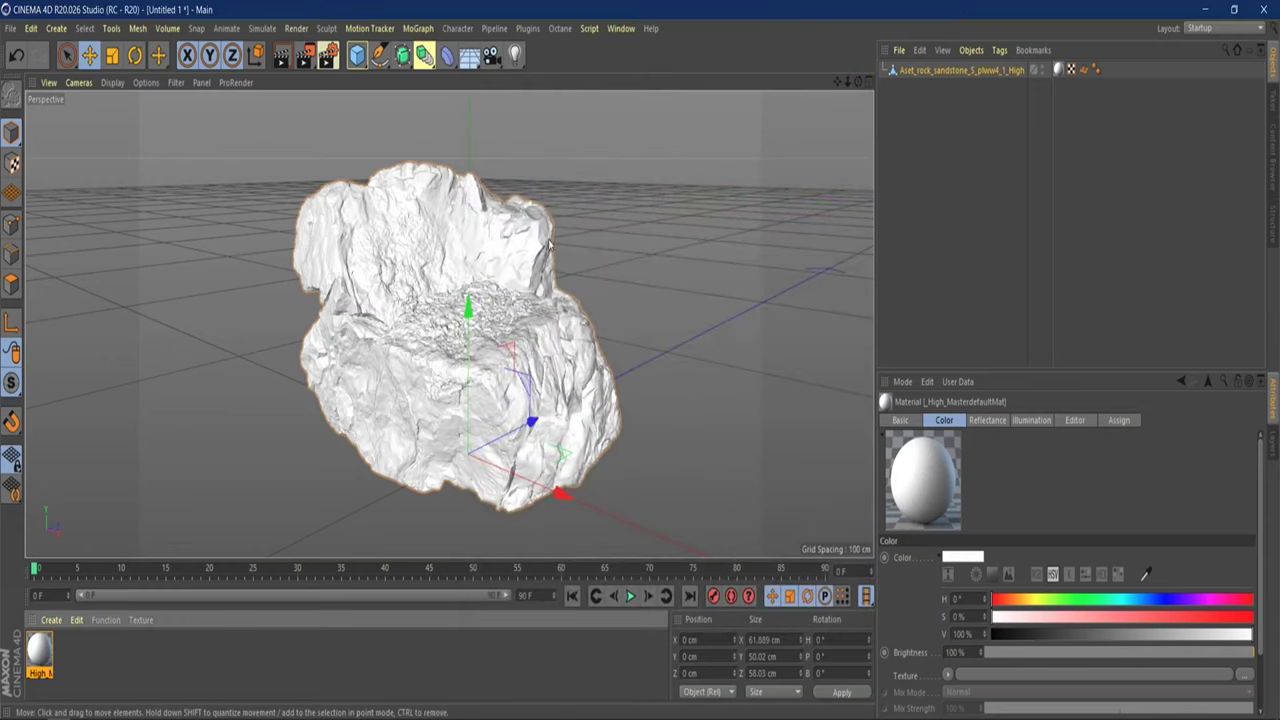
{"action": "left_click", "coordinate": [10, 28]}
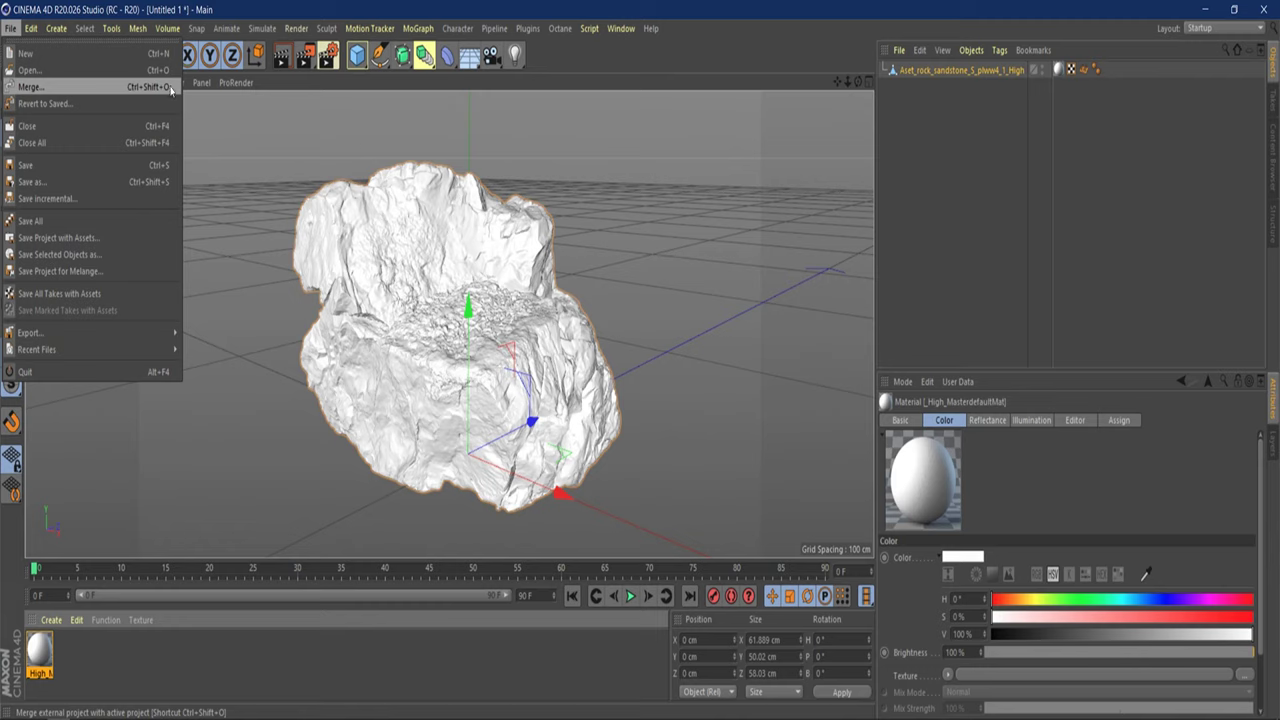
{"action": "left_click", "coordinate": [218, 690]}
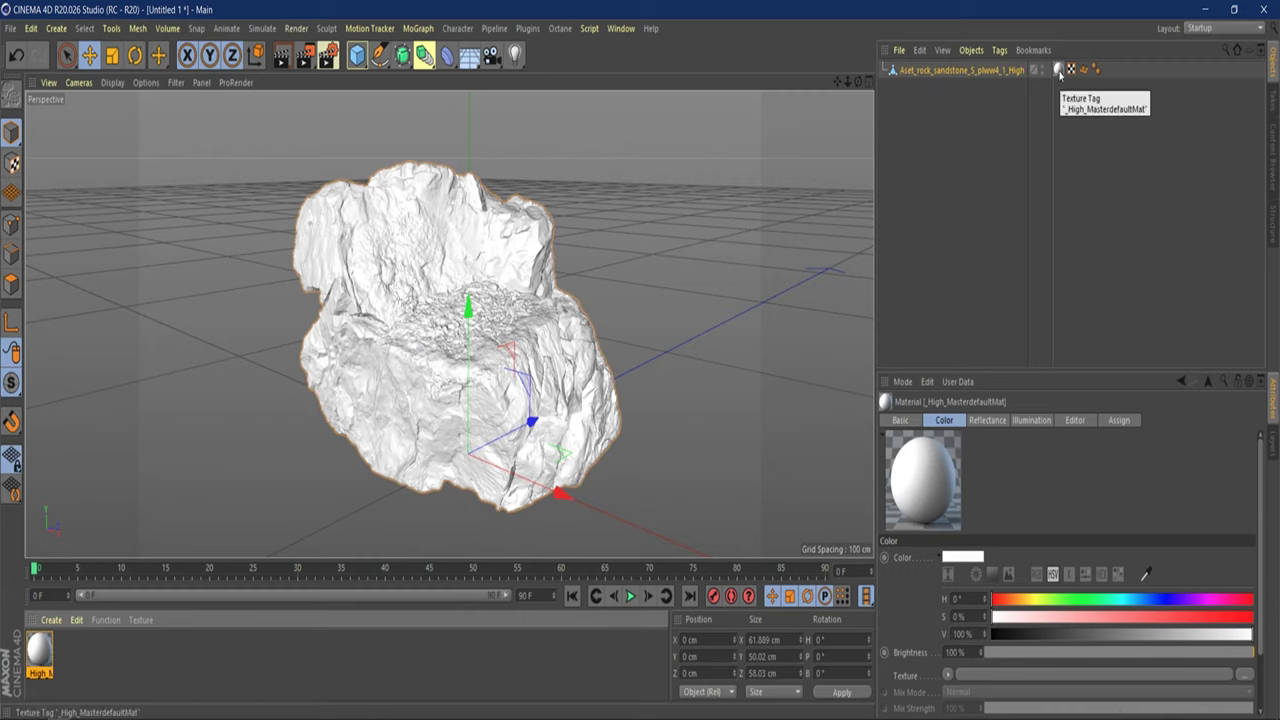
Open the rock's _High_MasterdefaultMat material for editing and start loading an image file as its Color texture.
{"action": "double_click", "coordinate": [40, 652]}
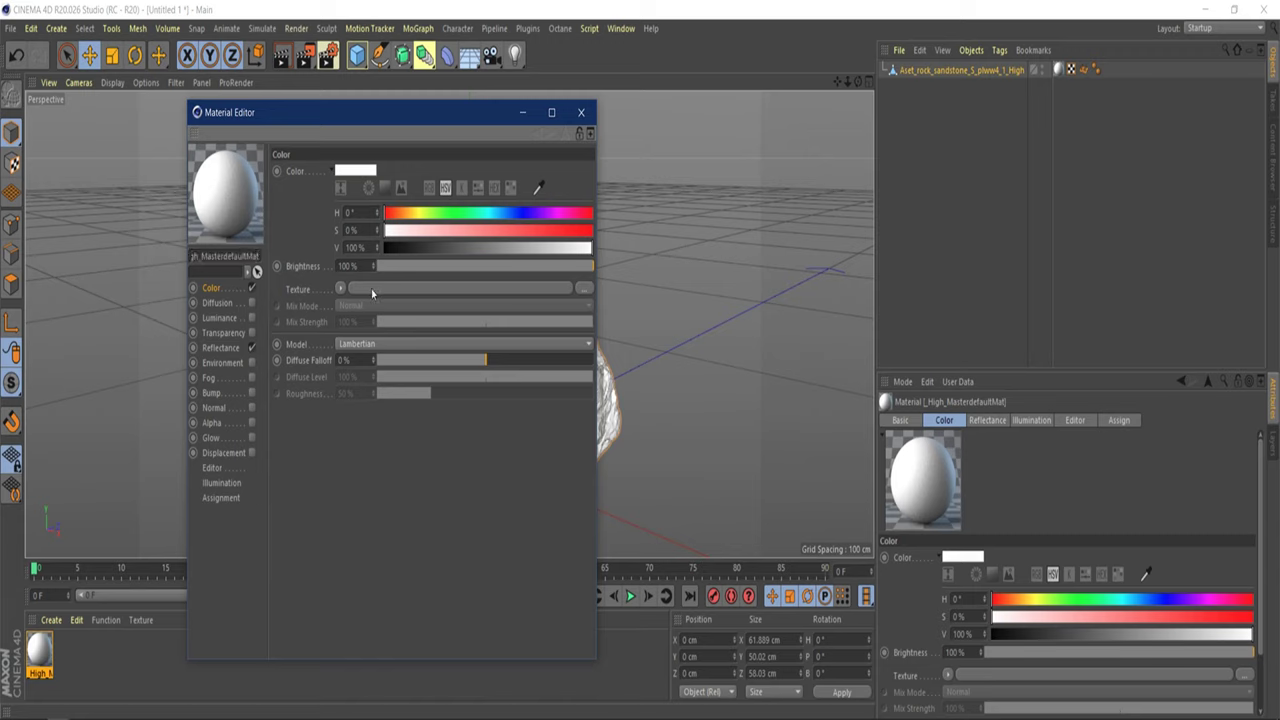
{"action": "left_click", "coordinate": [583, 288]}
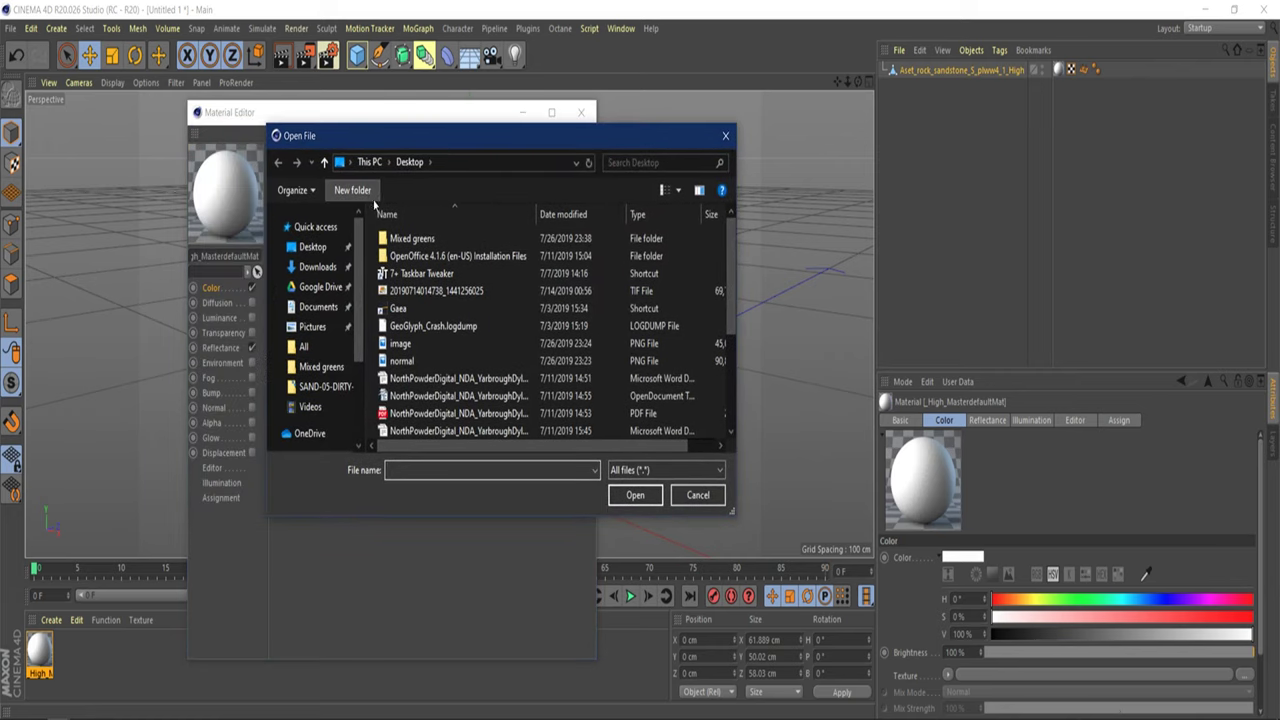
{"action": "scroll", "coordinate": [318, 415], "scroll_direction": "down", "scroll_amount": 2}
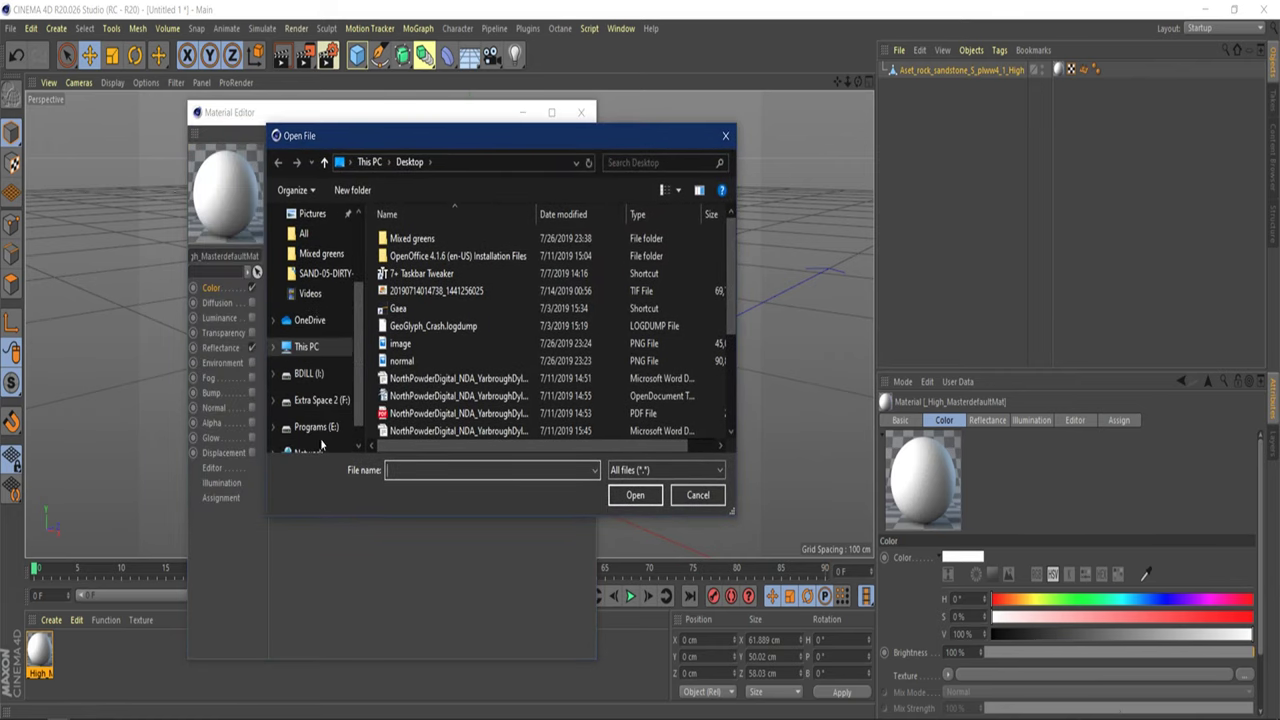
{"action": "scroll", "coordinate": [455, 385], "scroll_direction": "down", "scroll_amount": 3}
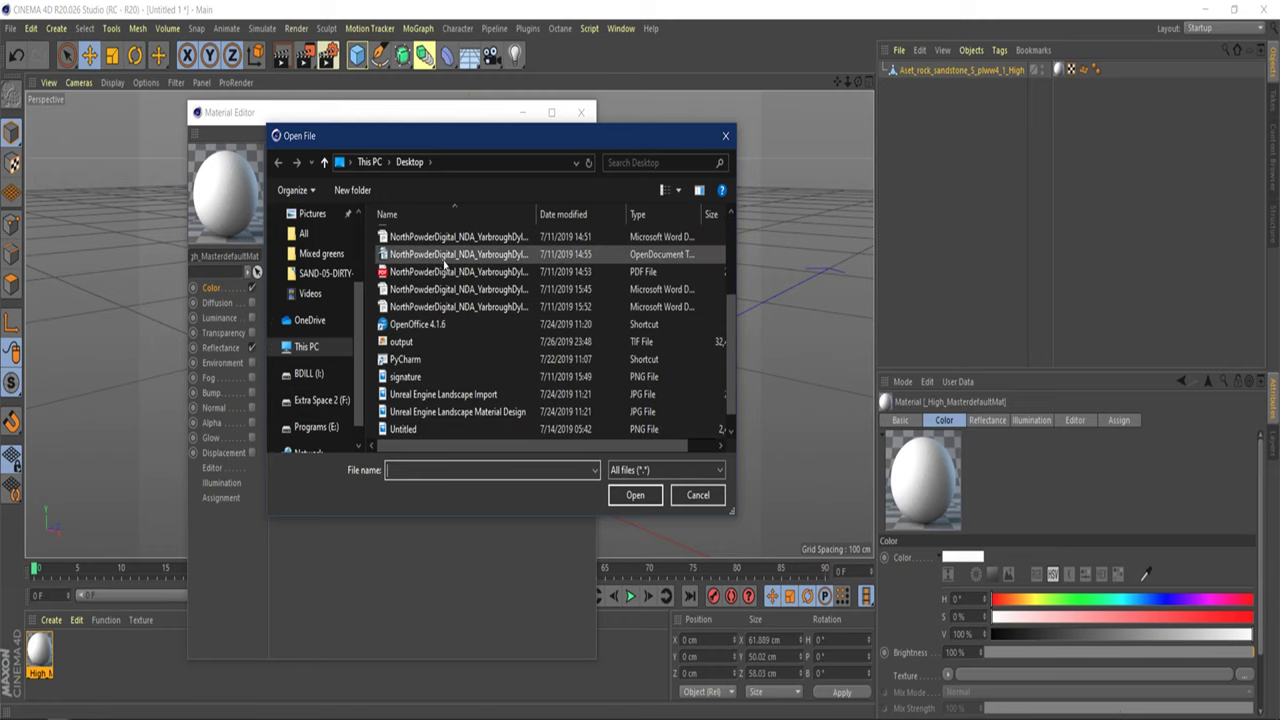
{"action": "scroll", "coordinate": [462, 381], "scroll_direction": "up", "scroll_amount": 3}
{"action": "scroll", "coordinate": [440, 400], "scroll_direction": "down", "scroll_amount": 3}
{"action": "scroll", "coordinate": [438, 320], "scroll_direction": "up", "scroll_amount": 3}
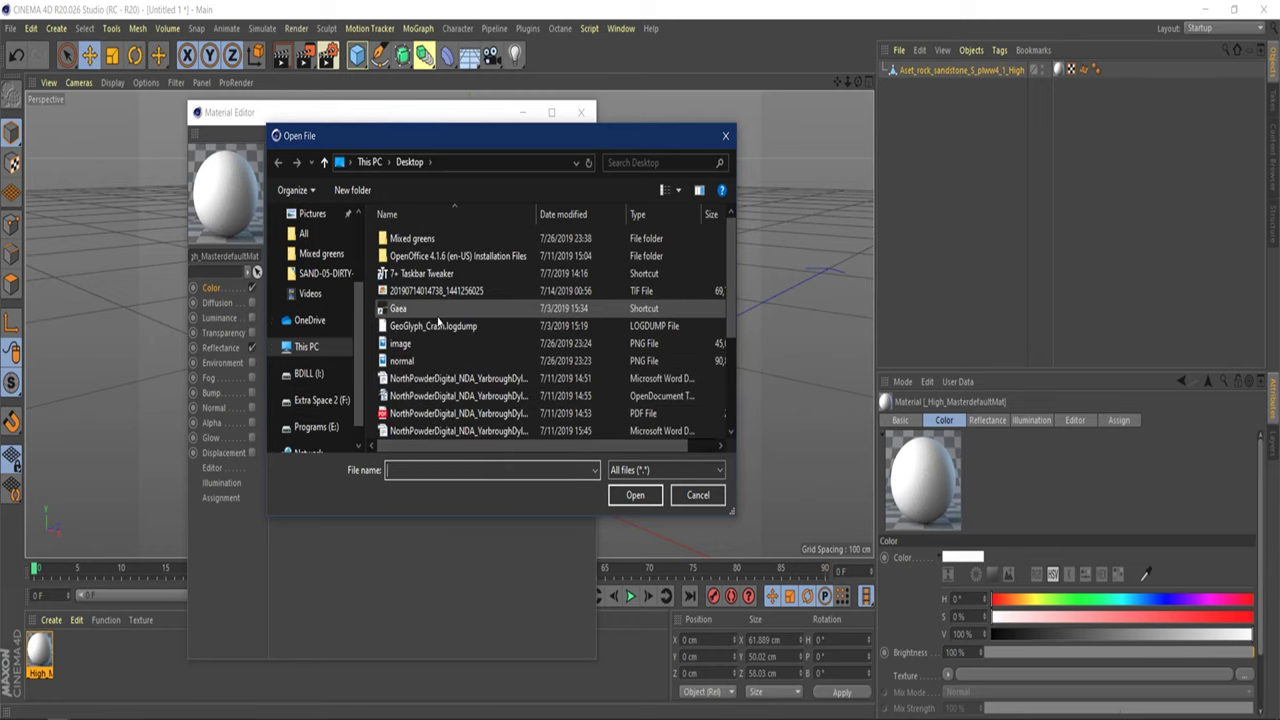
{"action": "scroll", "coordinate": [318, 415], "scroll_direction": "down", "scroll_amount": 1}
Browse to the Rock folder on Extra Space 2 (F:), under 3D Models and Other Stuff, 3D Models, Gumroad VFX 3D Scans and Rocks.
{"action": "left_click", "coordinate": [320, 380]}
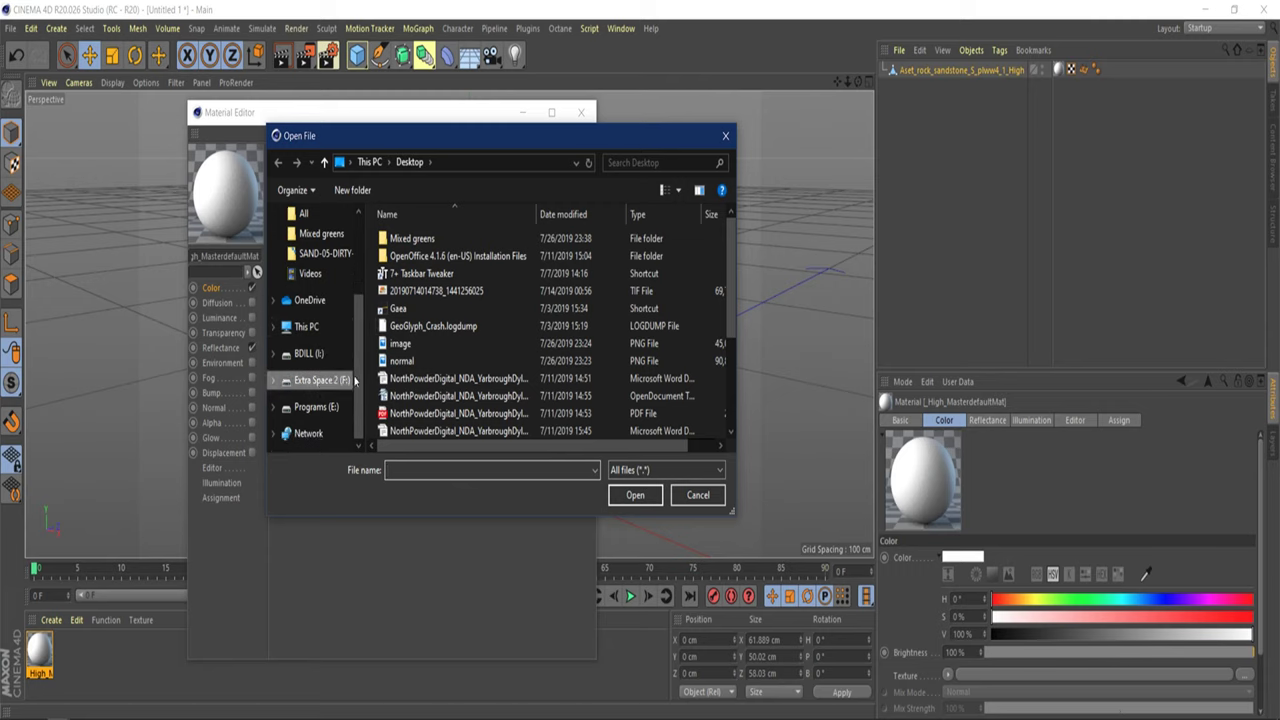
{"action": "double_click", "coordinate": [433, 239]}
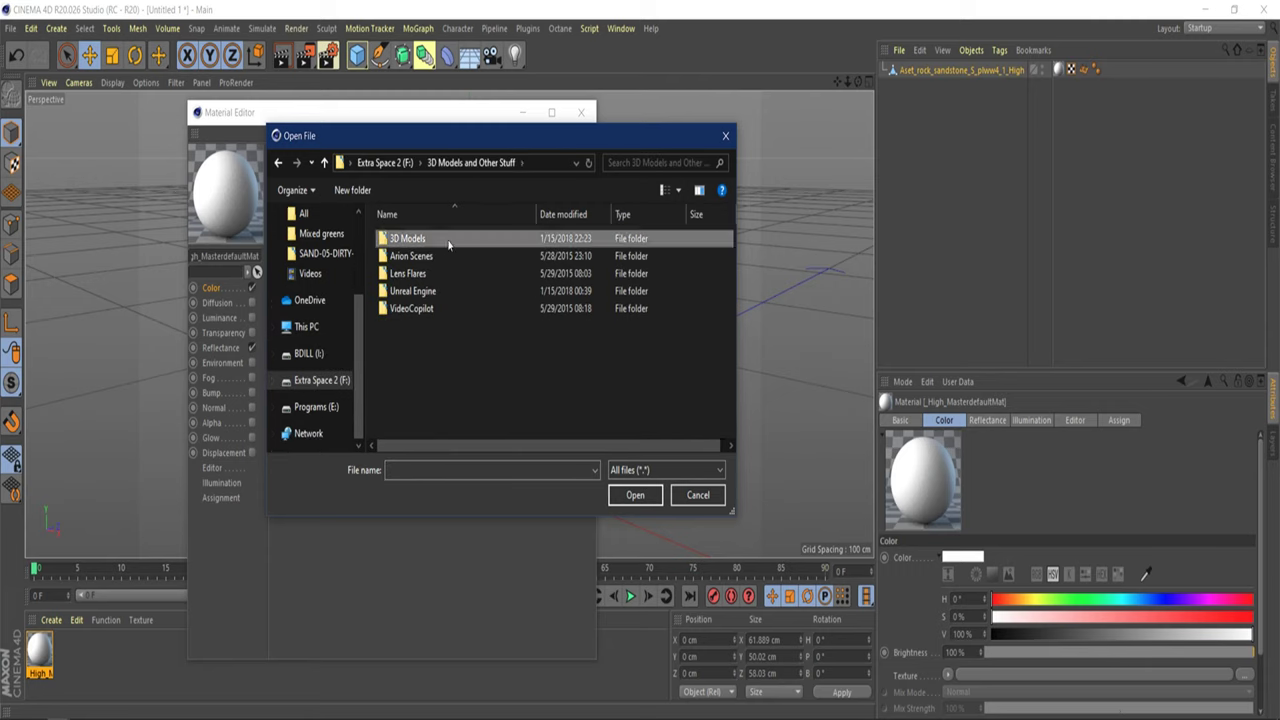
{"action": "double_click", "coordinate": [447, 239]}
{"action": "scroll", "coordinate": [447, 239], "scroll_direction": "down", "scroll_amount": 2}
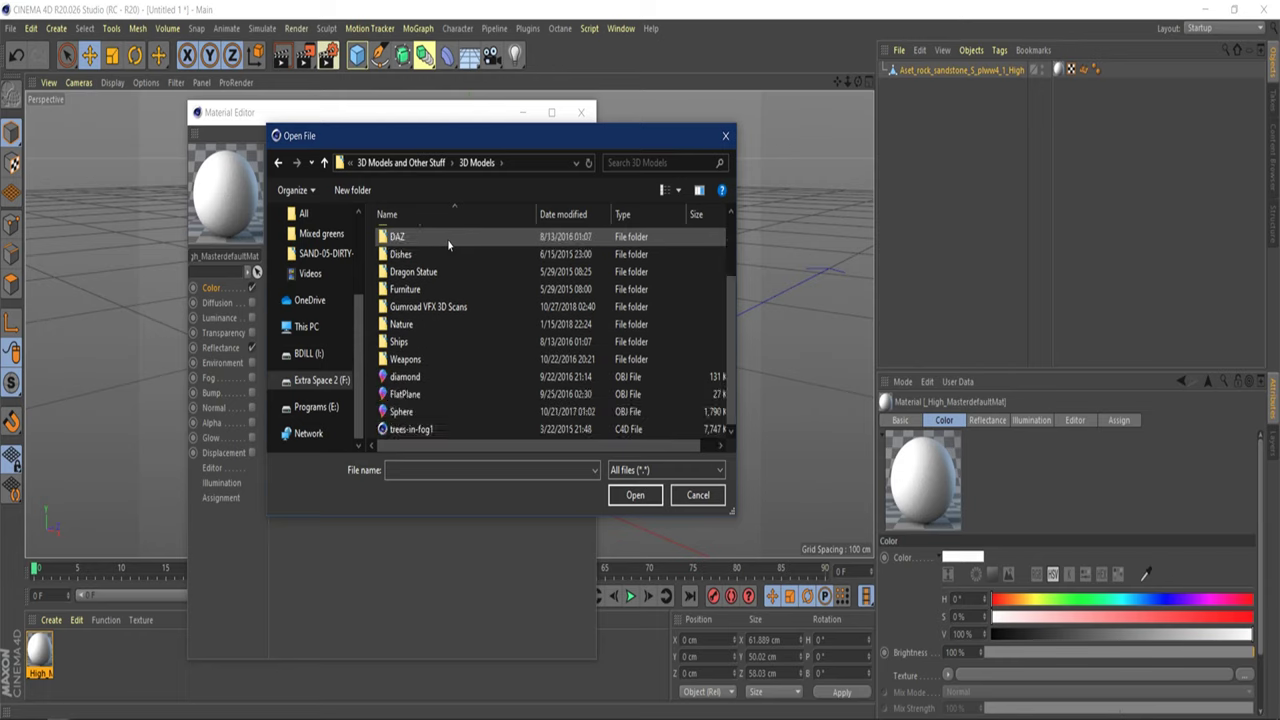
{"action": "double_click", "coordinate": [458, 309]}
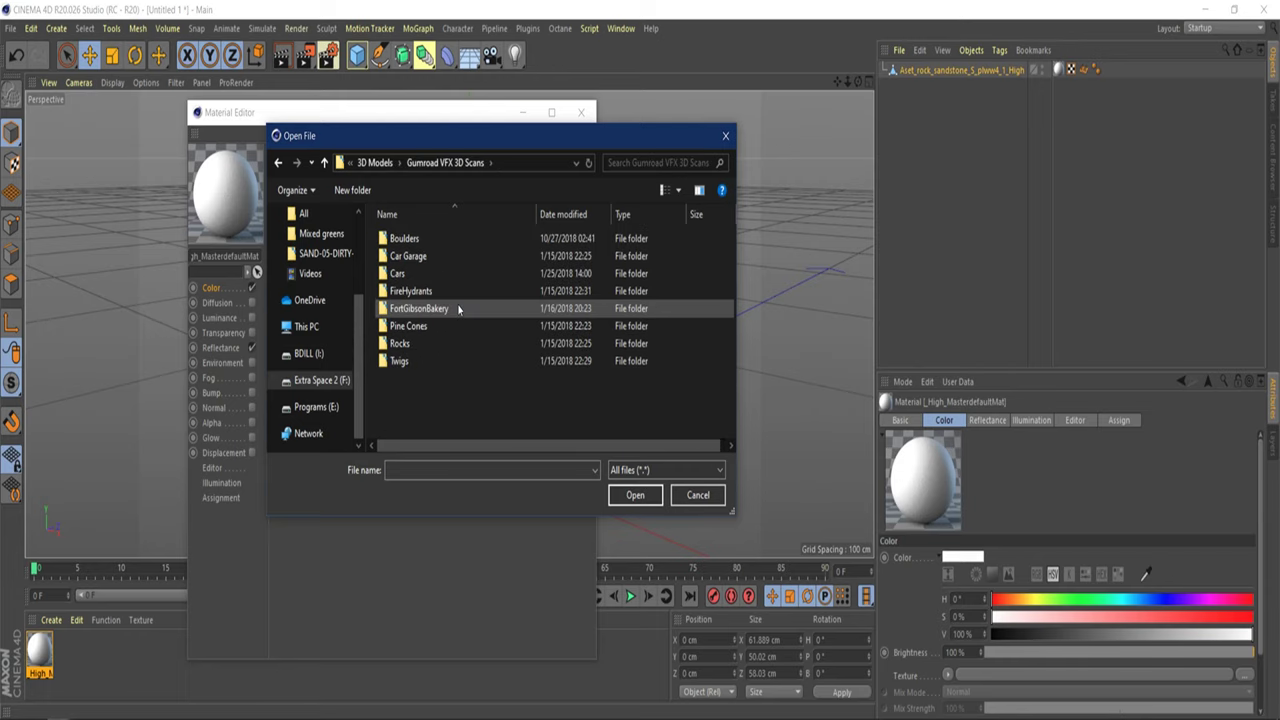
{"action": "double_click", "coordinate": [423, 343]}
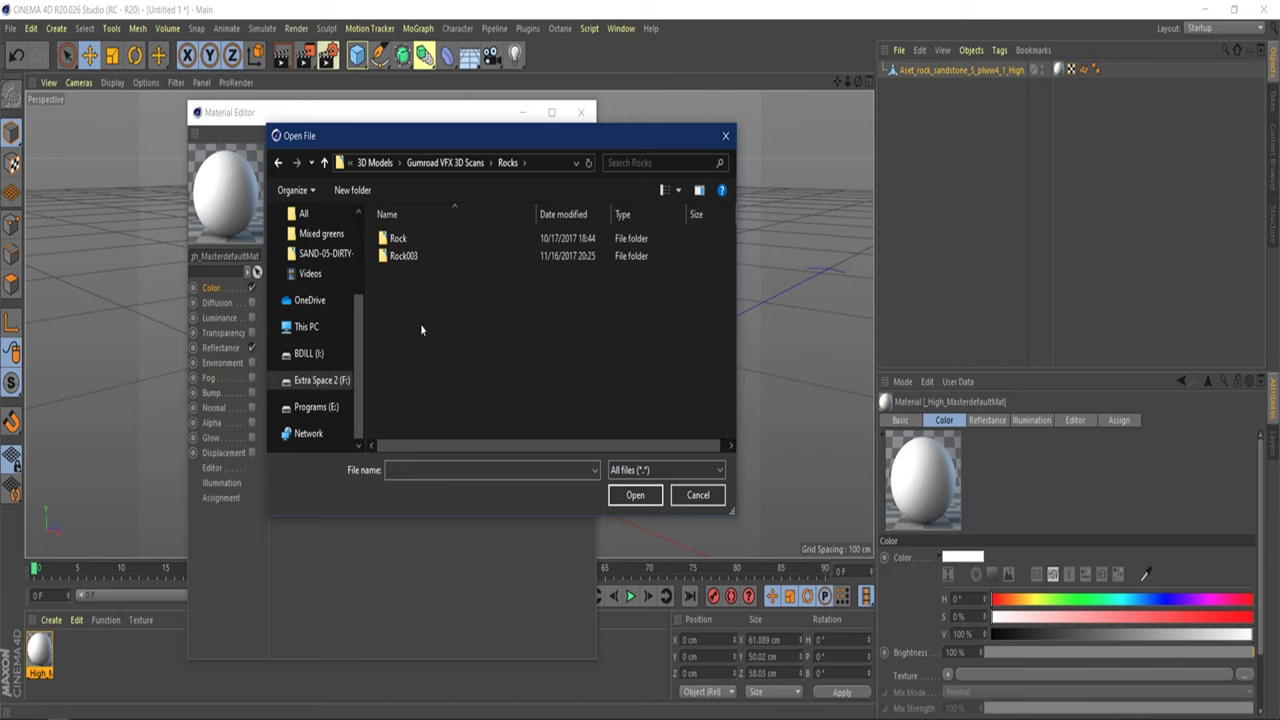
{"action": "double_click", "coordinate": [400, 240]}
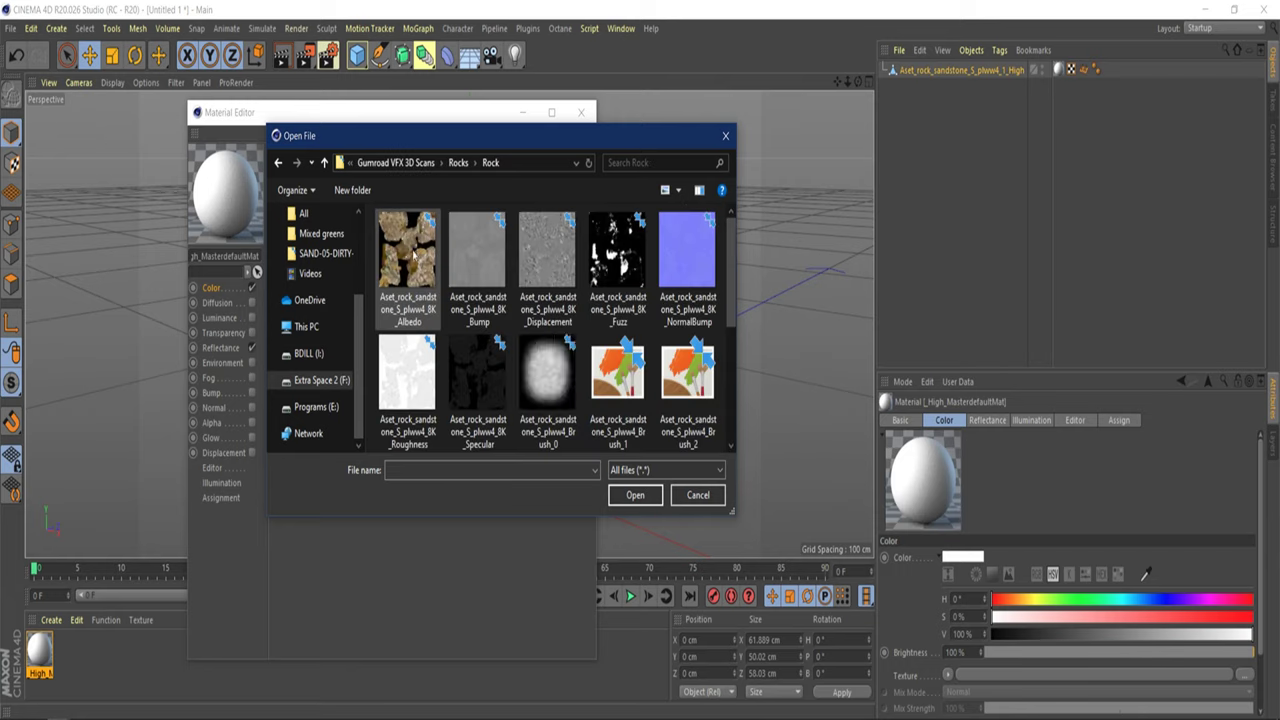
Load Aset_rock_sandstone_S_plww4_8K_Albedo as the material's Color texture without copying it to the project location.
{"action": "scroll", "coordinate": [520, 330], "scroll_direction": "down", "scroll_amount": 3}
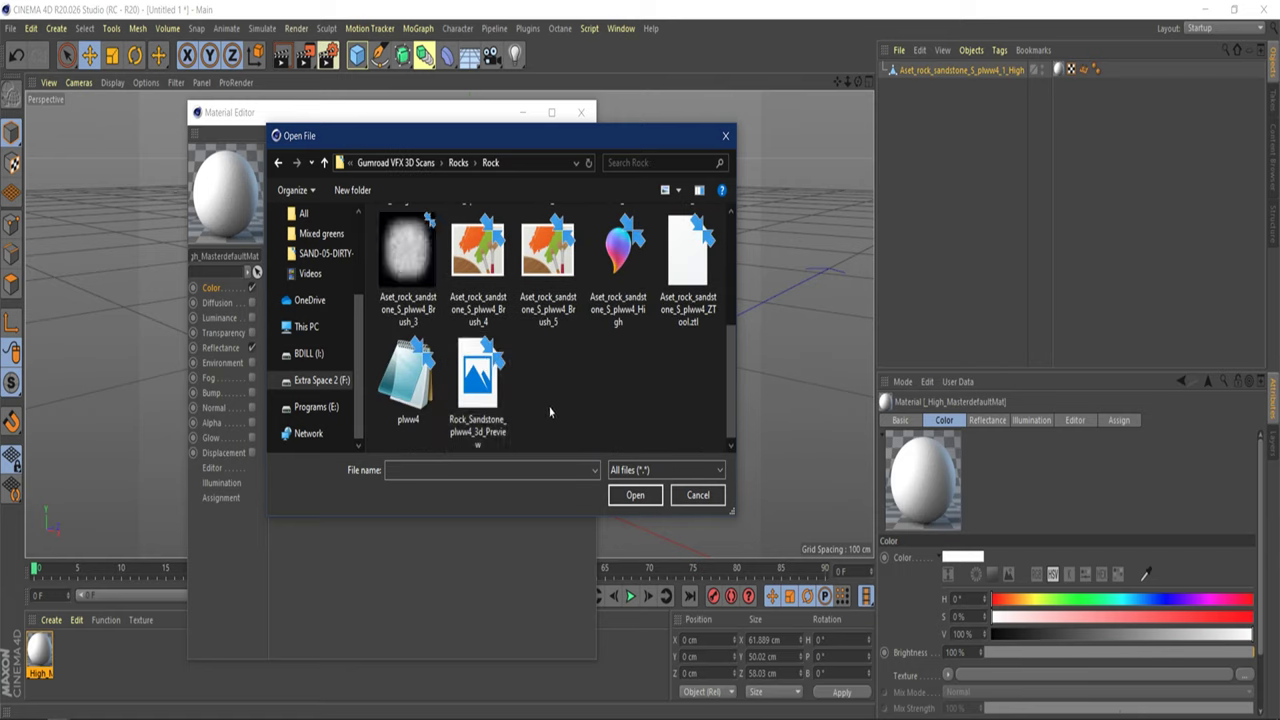
{"action": "scroll", "coordinate": [545, 408], "scroll_direction": "up", "scroll_amount": 3}
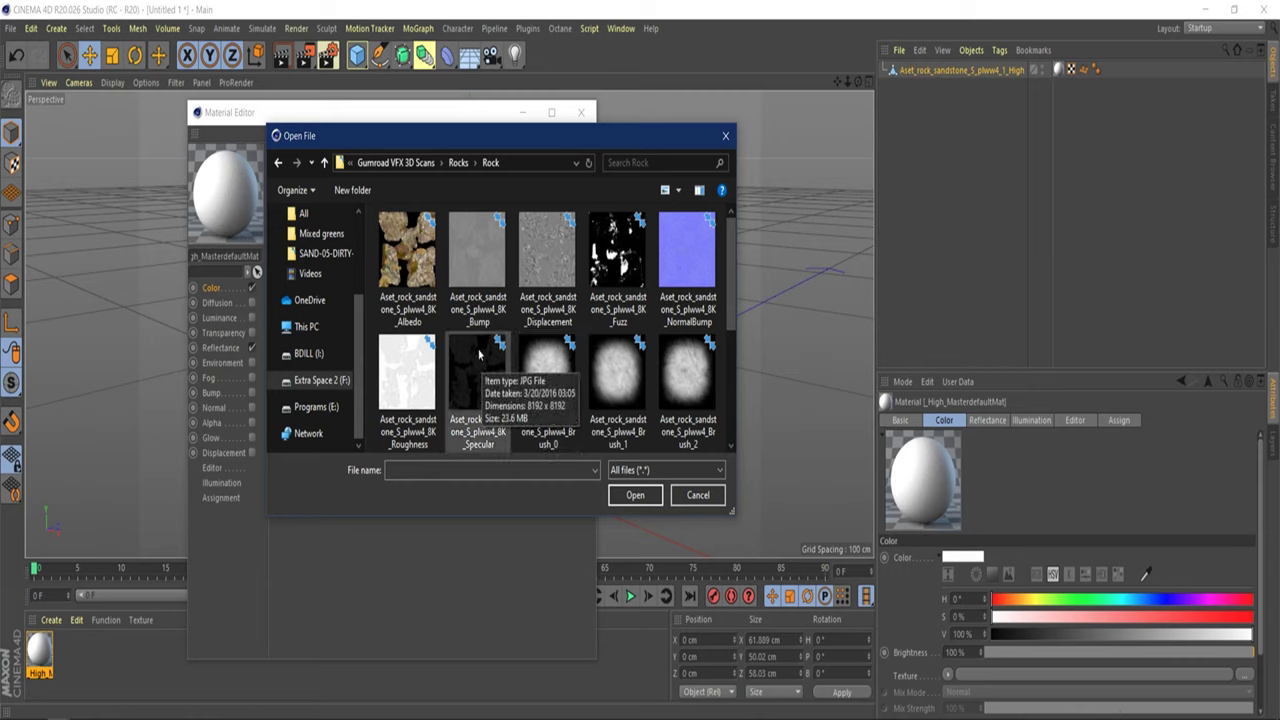
{"action": "left_click", "coordinate": [408, 258]}
{"action": "left_click", "coordinate": [633, 495]}
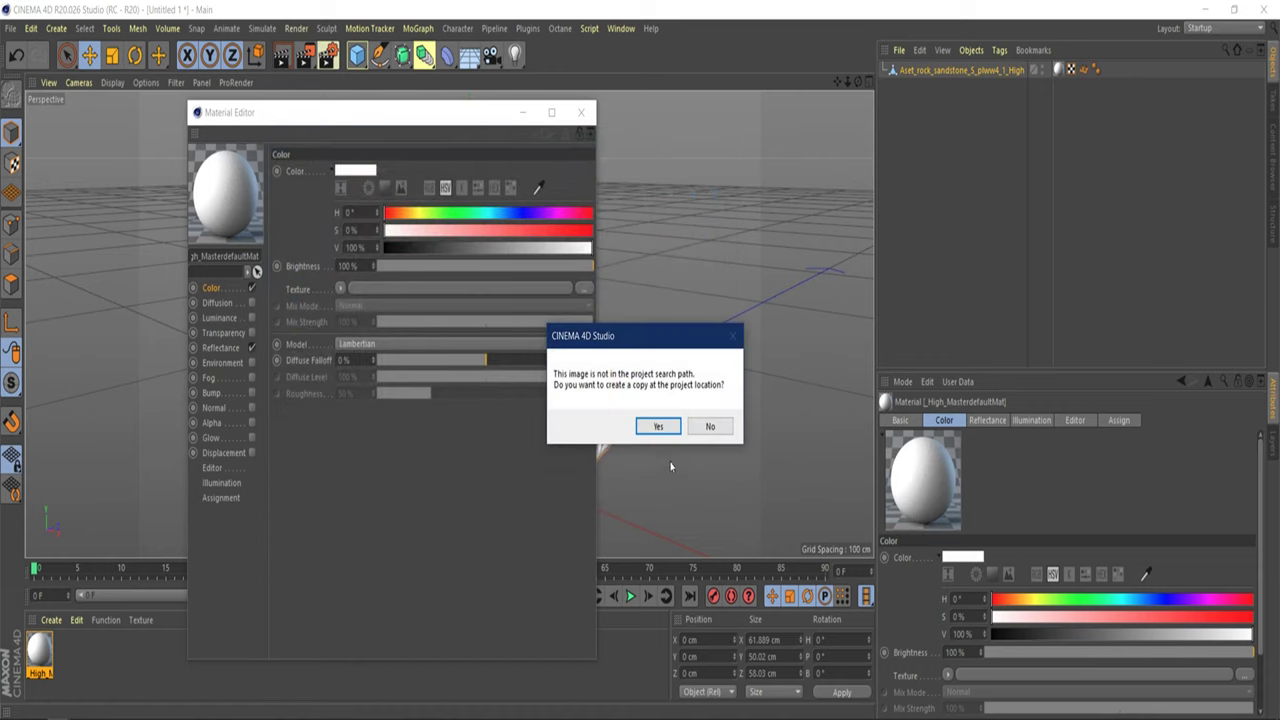
{"action": "left_click", "coordinate": [709, 427]}
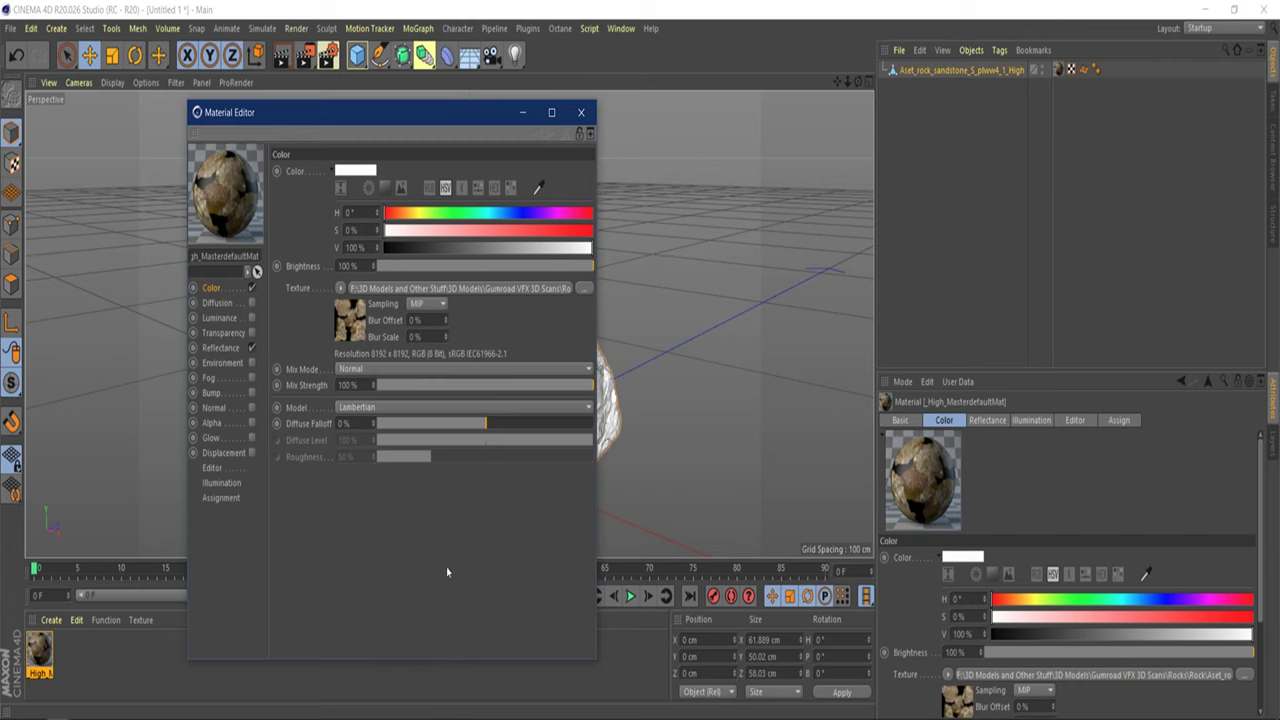
Load Aset_rock_sandstone_S_plww4_8K_NormalBump as the Normal texture, browsing the files as large icons and declining the project copy.
{"action": "left_click_drag", "start_coordinate": [411, 111], "coordinate": [744, 125]}
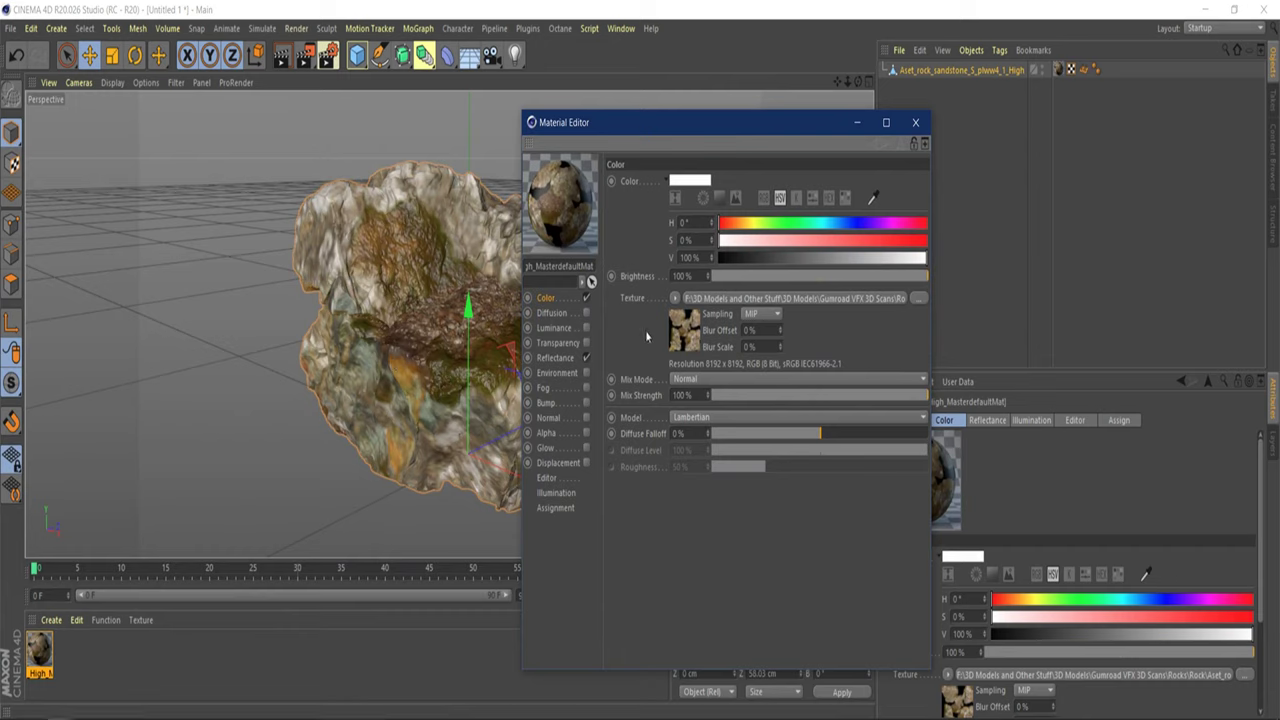
{"action": "left_click", "coordinate": [549, 418]}
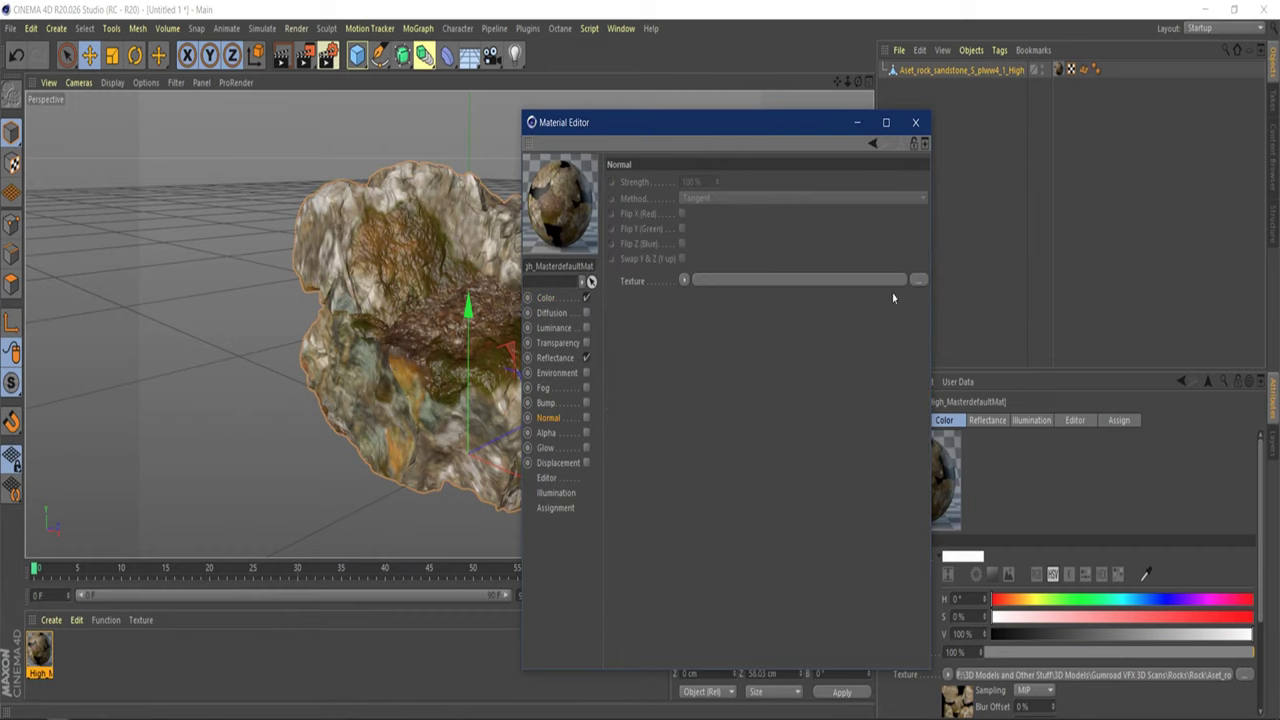
{"action": "left_click", "coordinate": [918, 280]}
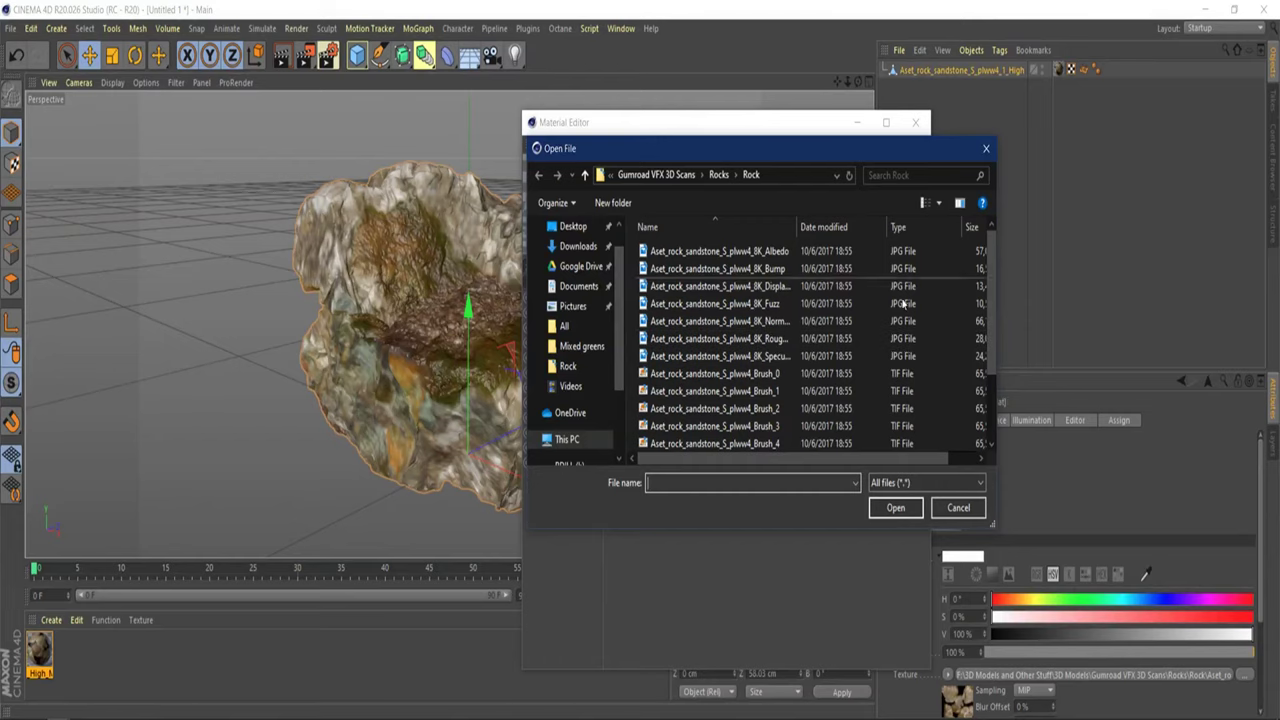
{"action": "left_click", "coordinate": [938, 203]}
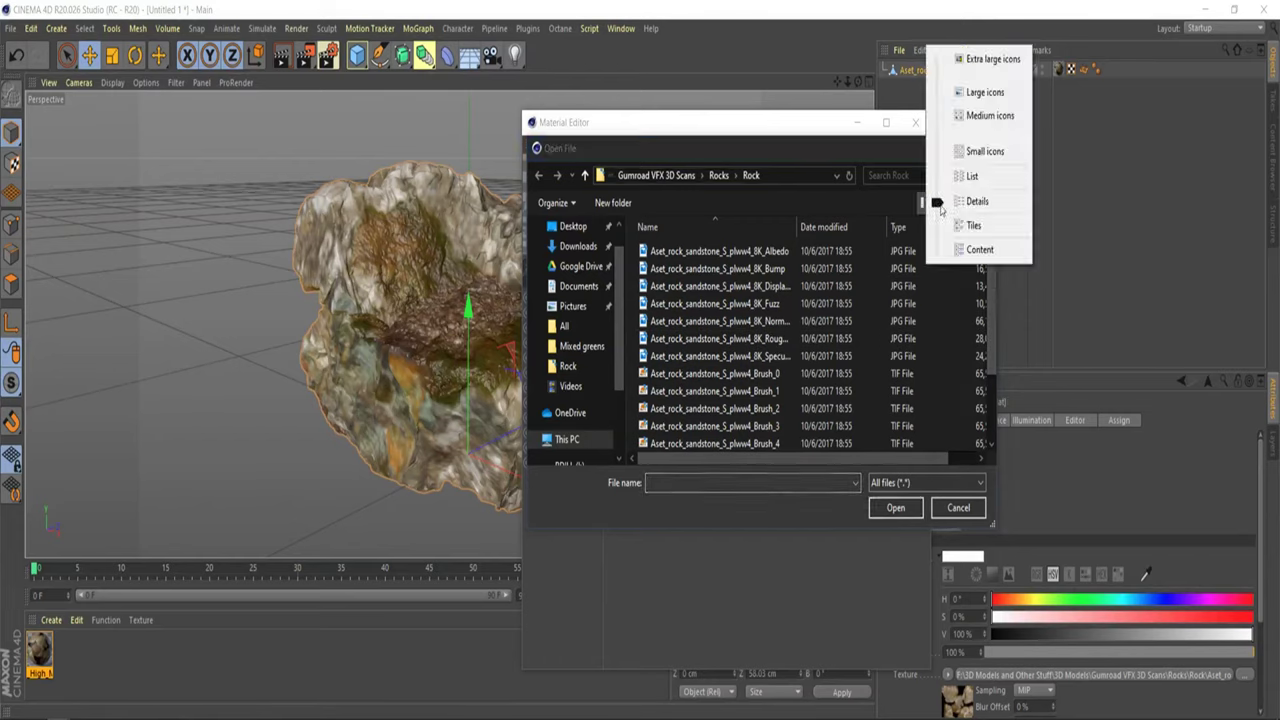
{"action": "left_click", "coordinate": [978, 93]}
{"action": "left_click", "coordinate": [970, 250]}
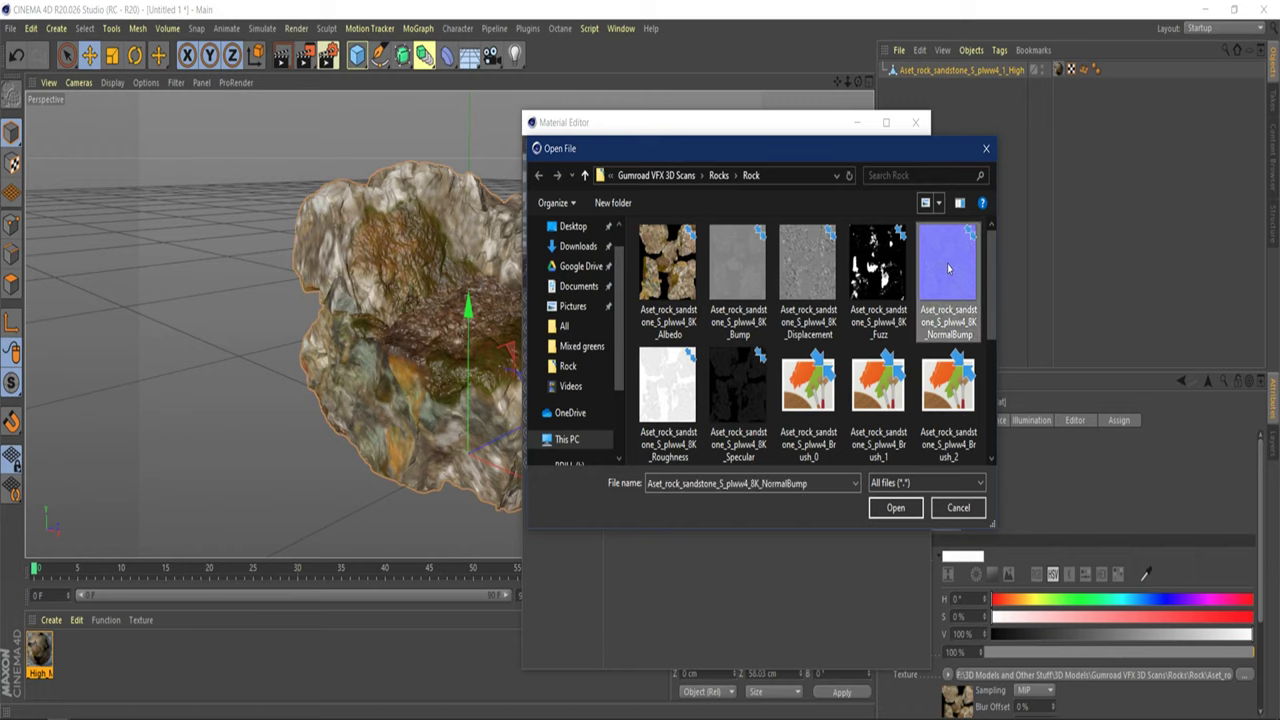
{"action": "left_click", "coordinate": [895, 509]}
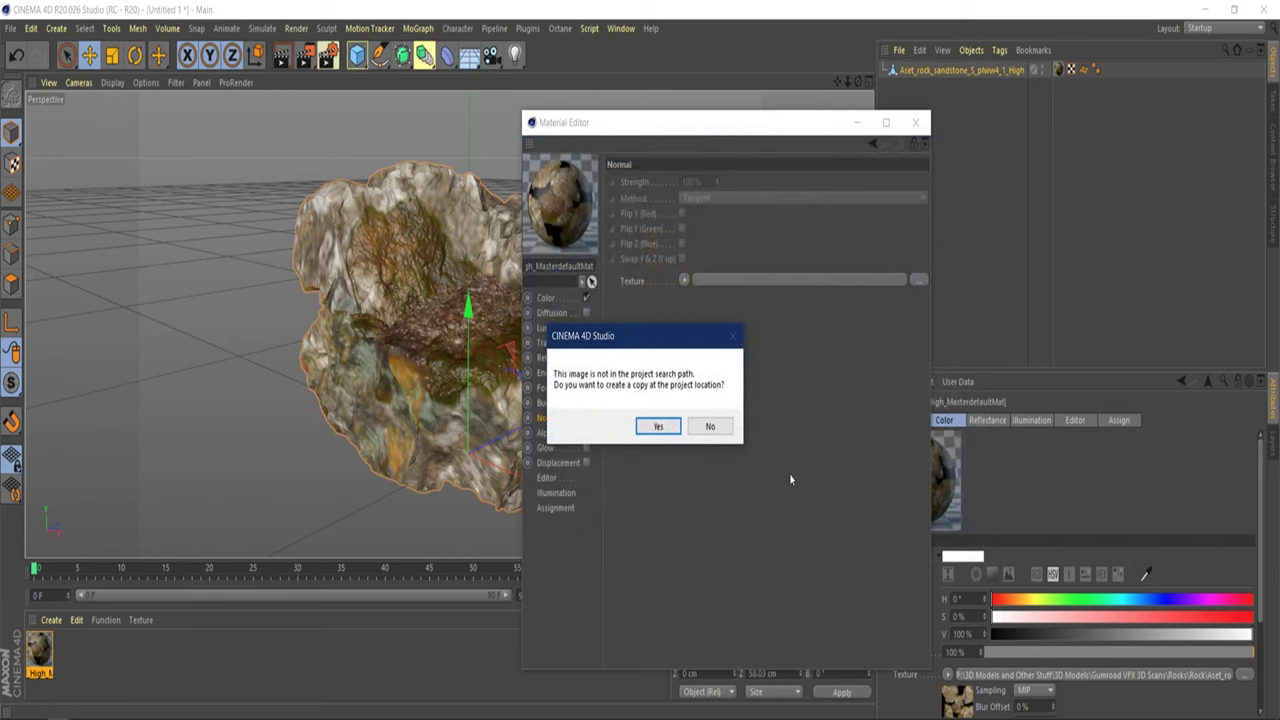
{"action": "left_click", "coordinate": [710, 426]}
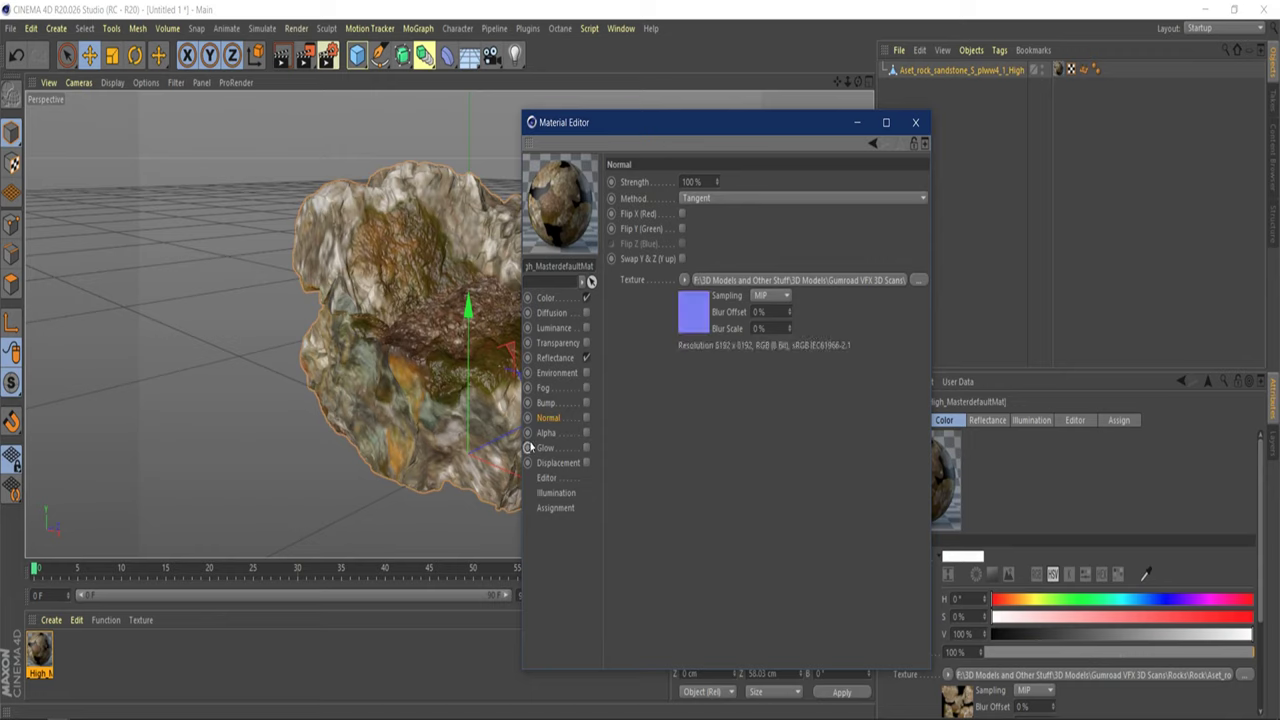
Disable the rock material's Reflectance channel and enable its Normal channel.
{"action": "left_click", "coordinate": [586, 358]}
{"action": "left_click", "coordinate": [586, 418]}
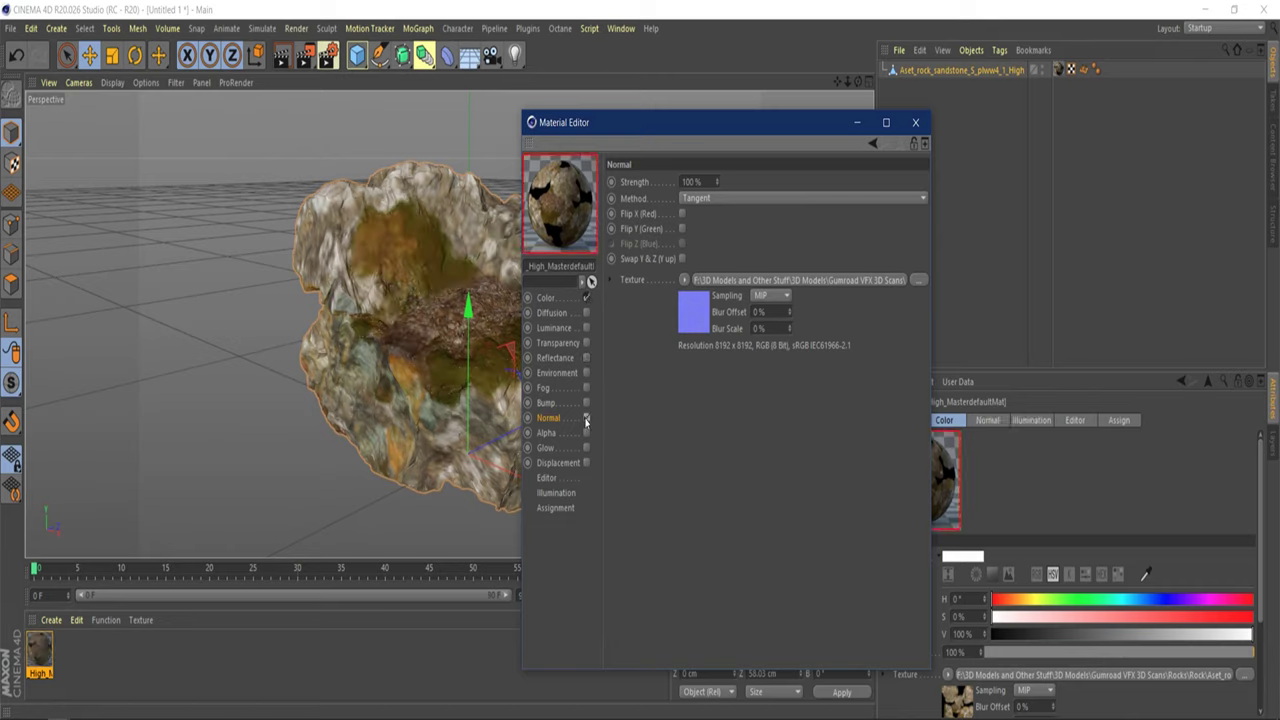
Enable the Bump channel and load Aset_rock_sandstone_S_plww4_8K_Bump as its texture without copying it to the project location.
{"action": "left_click", "coordinate": [548, 405]}
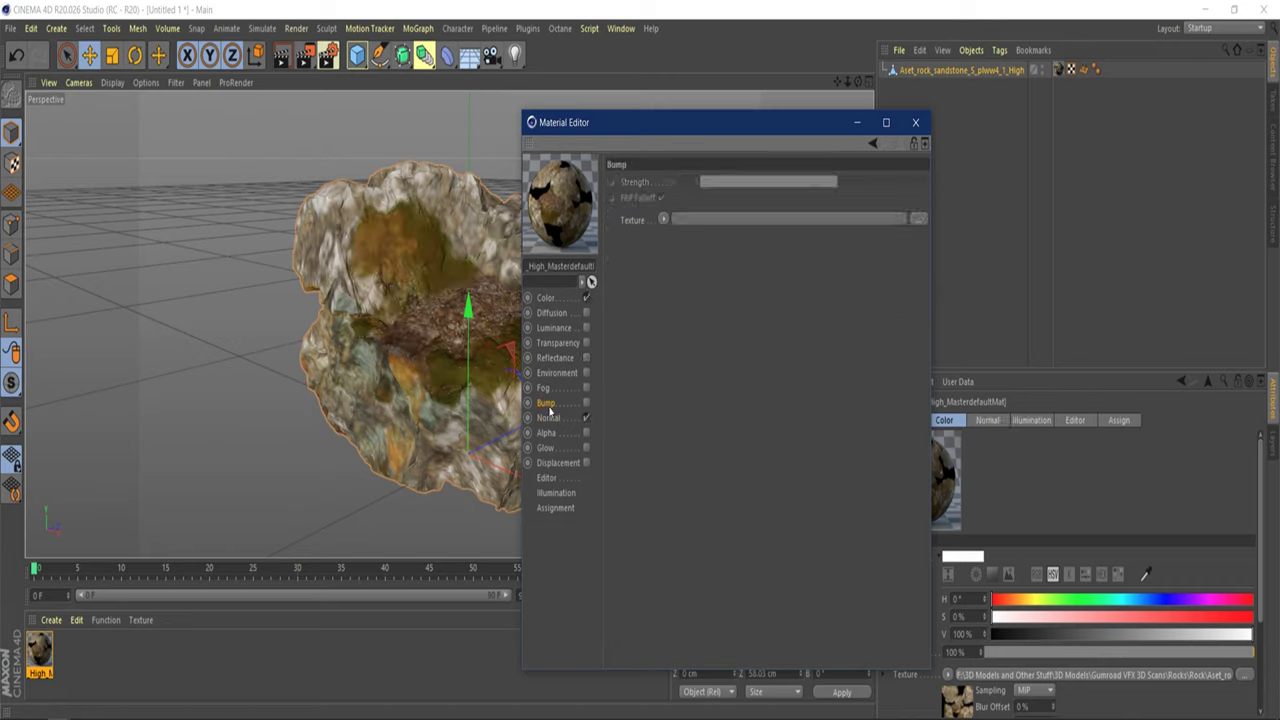
{"action": "left_click", "coordinate": [586, 403]}
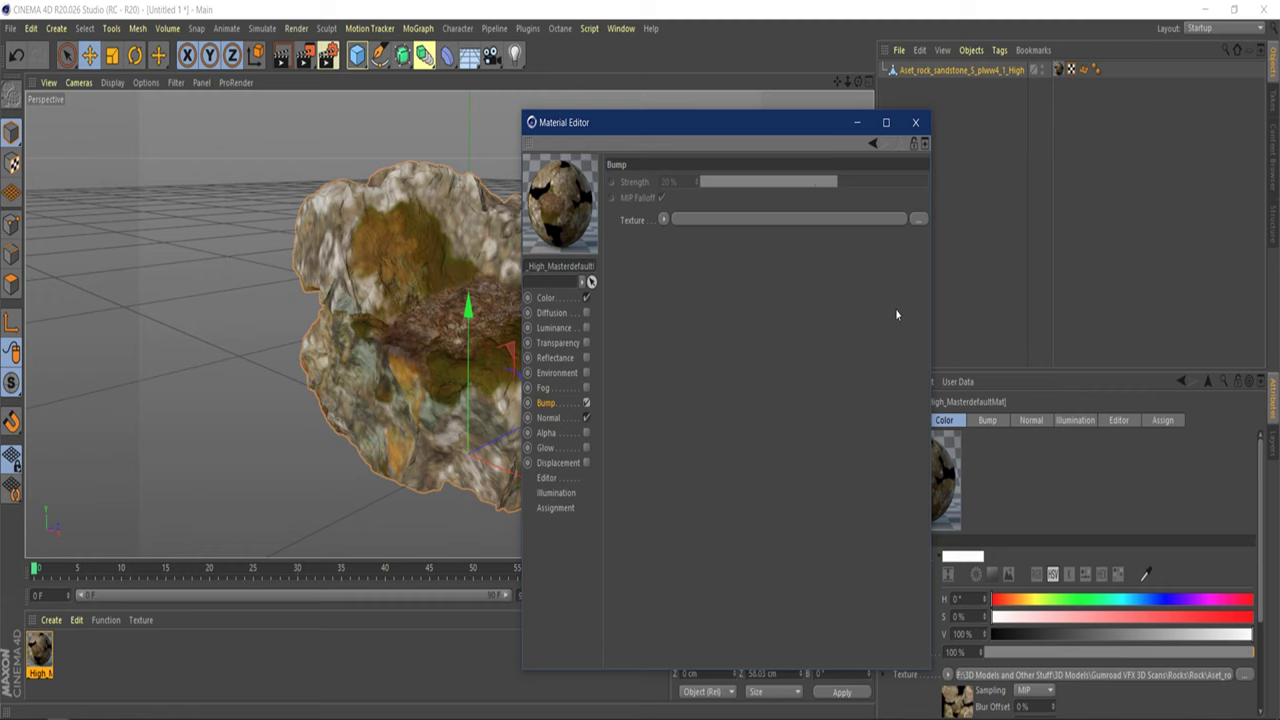
{"action": "left_click", "coordinate": [922, 219]}
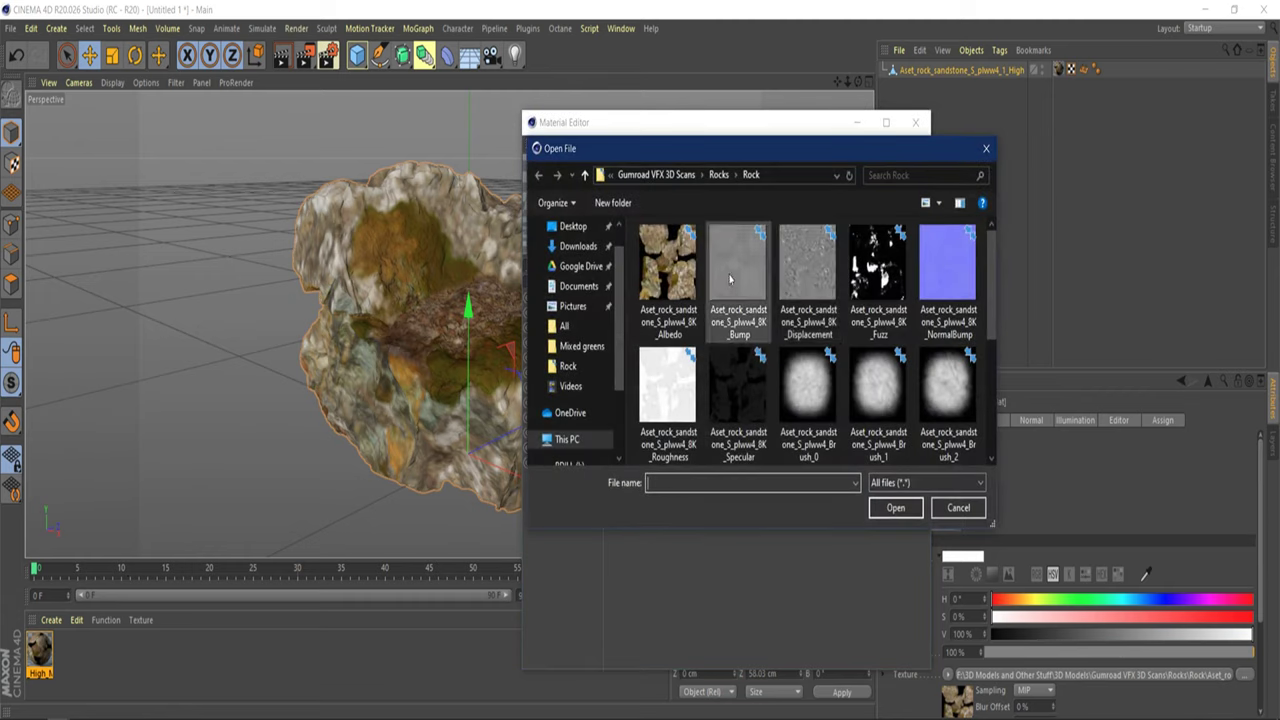
{"action": "left_click", "coordinate": [730, 280]}
{"action": "left_click", "coordinate": [895, 507]}
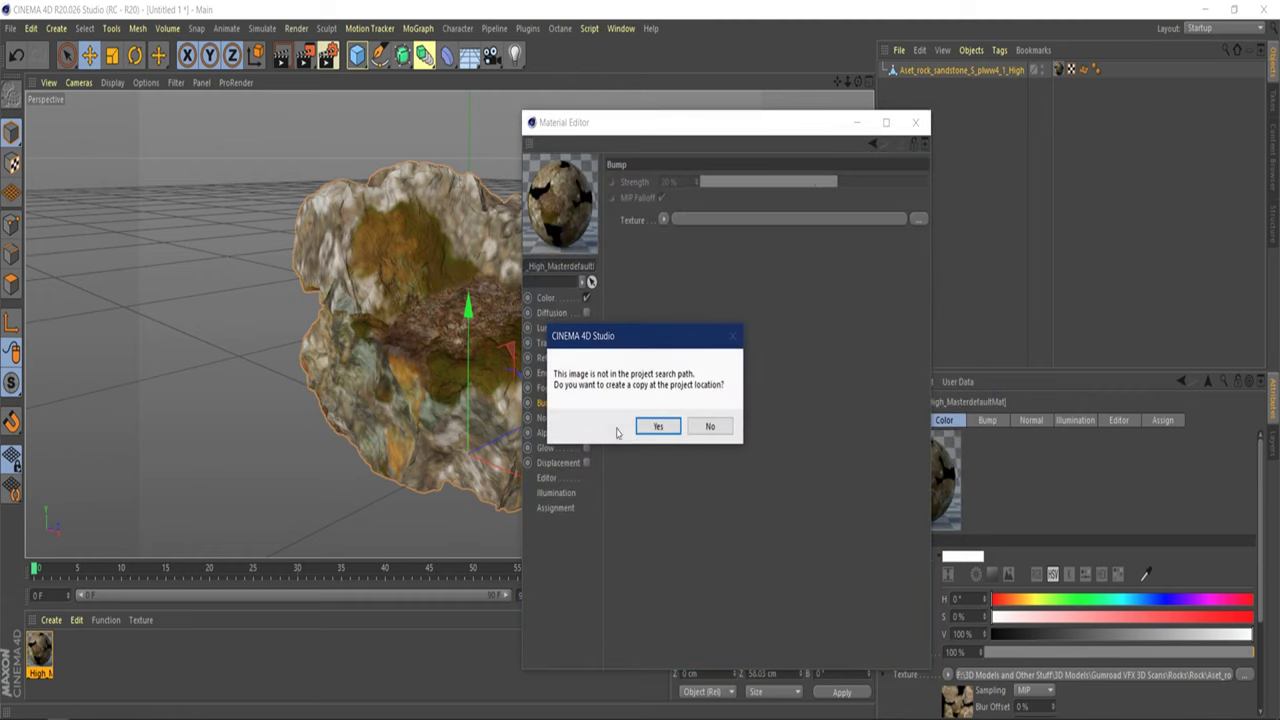
{"action": "left_click", "coordinate": [706, 427]}
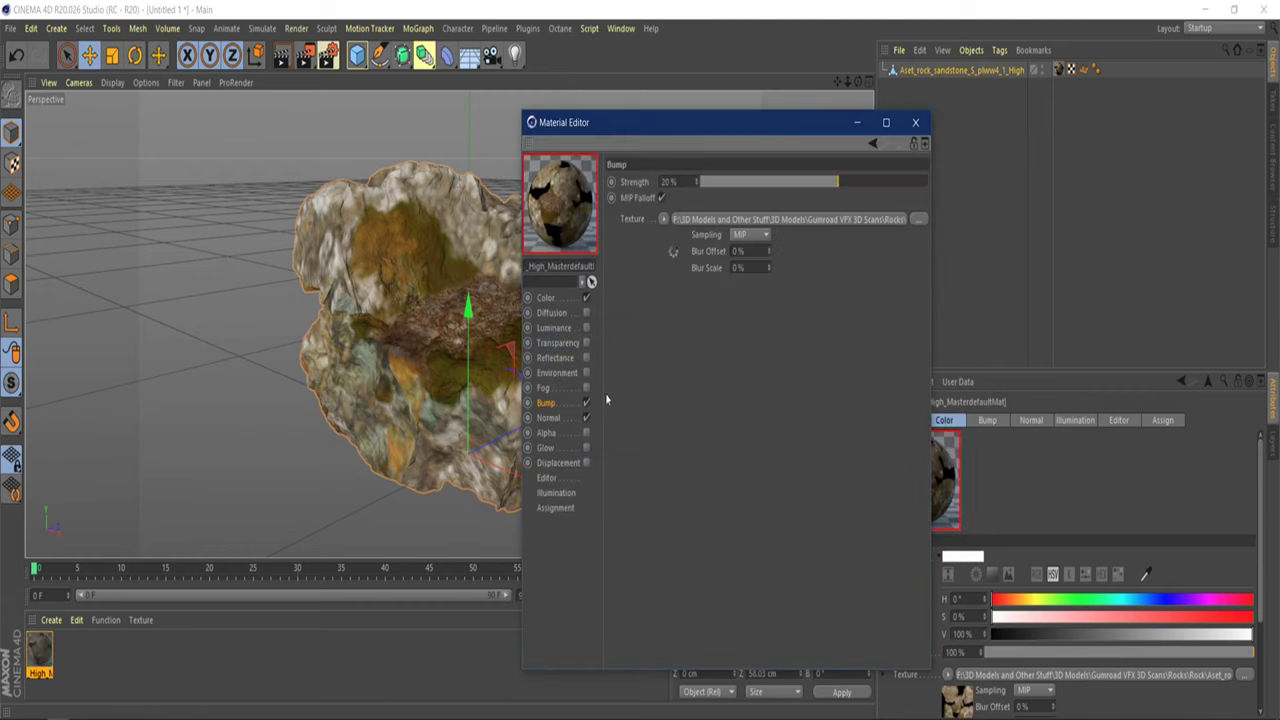
Enable the Displacement channel and load Aset_rock_sandstone_S_plww4_8K_Displacement as its texture without copying it to the project location.
{"action": "left_click", "coordinate": [586, 463]}
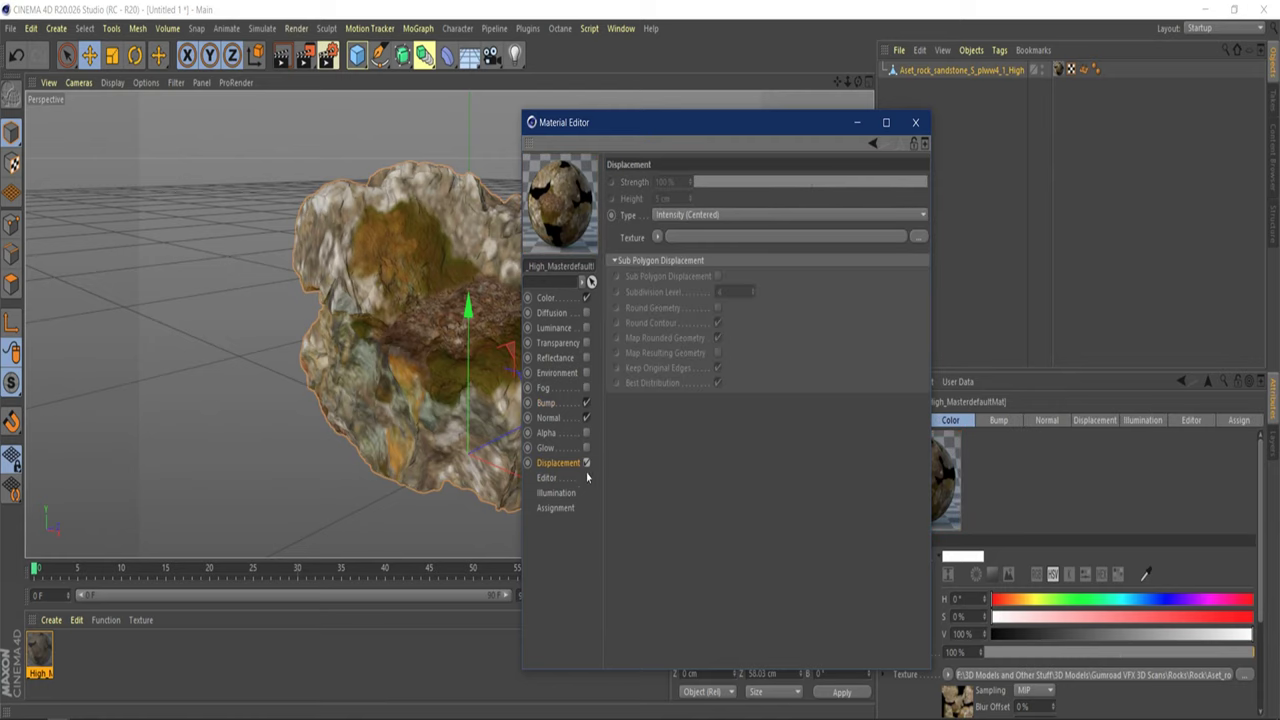
{"action": "left_click", "coordinate": [918, 237]}
{"action": "left_click", "coordinate": [808, 272]}
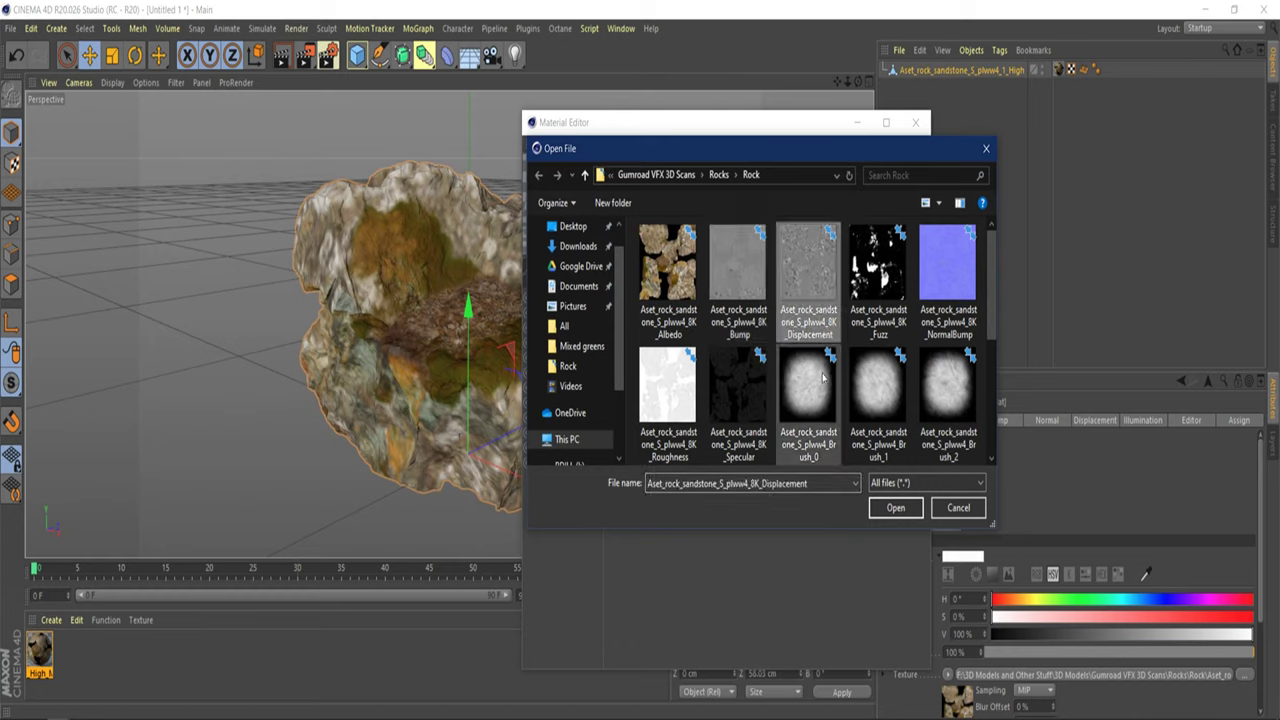
{"action": "left_click", "coordinate": [892, 510]}
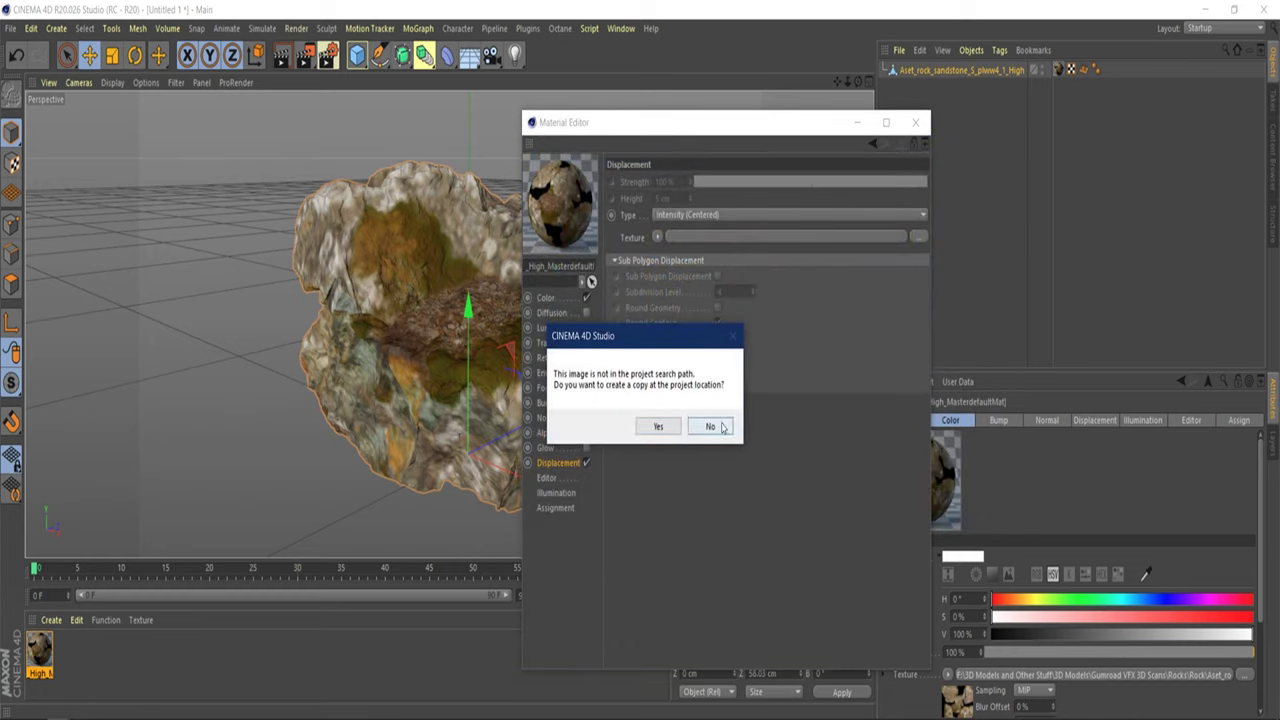
{"action": "left_click", "coordinate": [658, 426]}
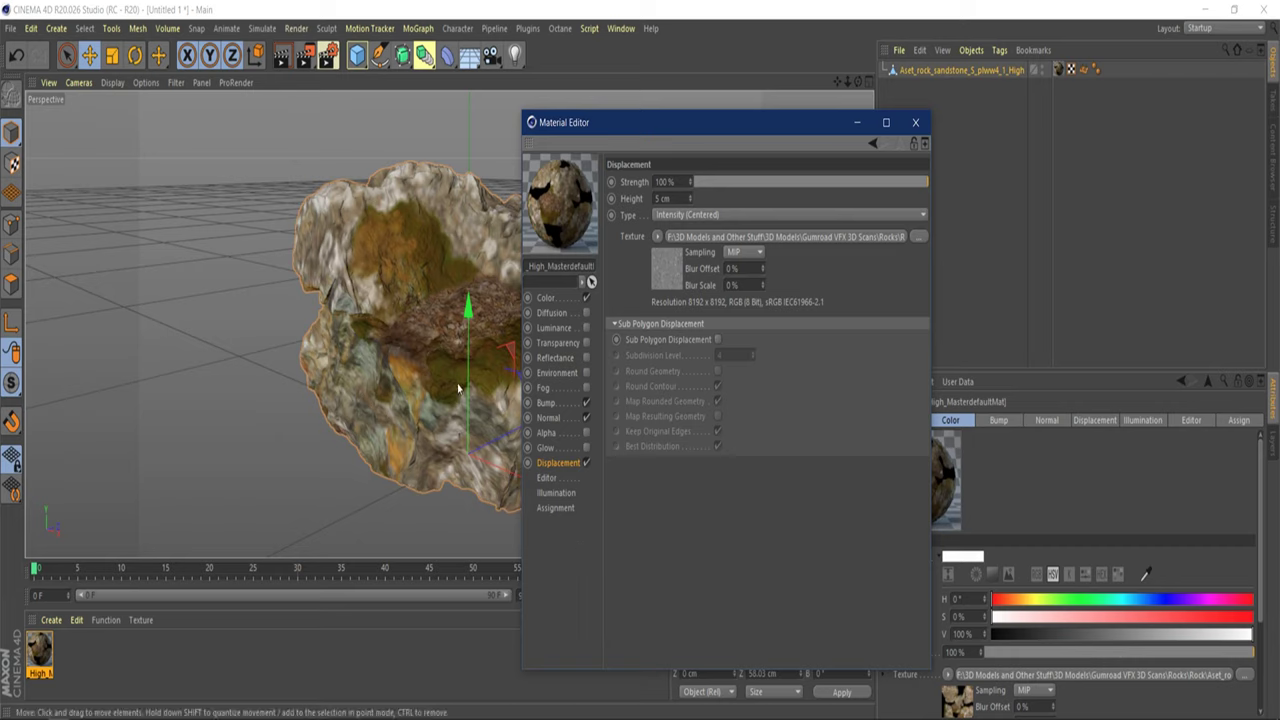
Compare the rock with the Reflectance channel on, turn the channel back off, and close the Material Editor.
{"action": "left_click", "coordinate": [587, 358]}
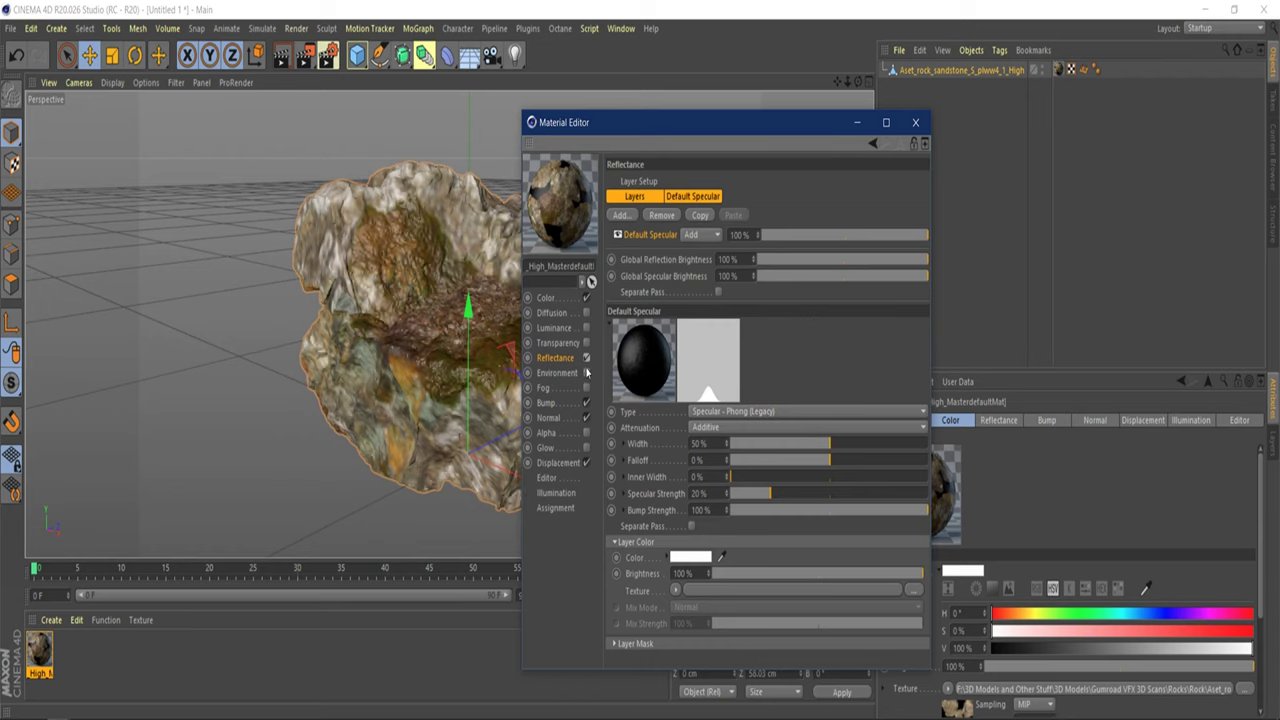
{"action": "left_click", "coordinate": [587, 358]}
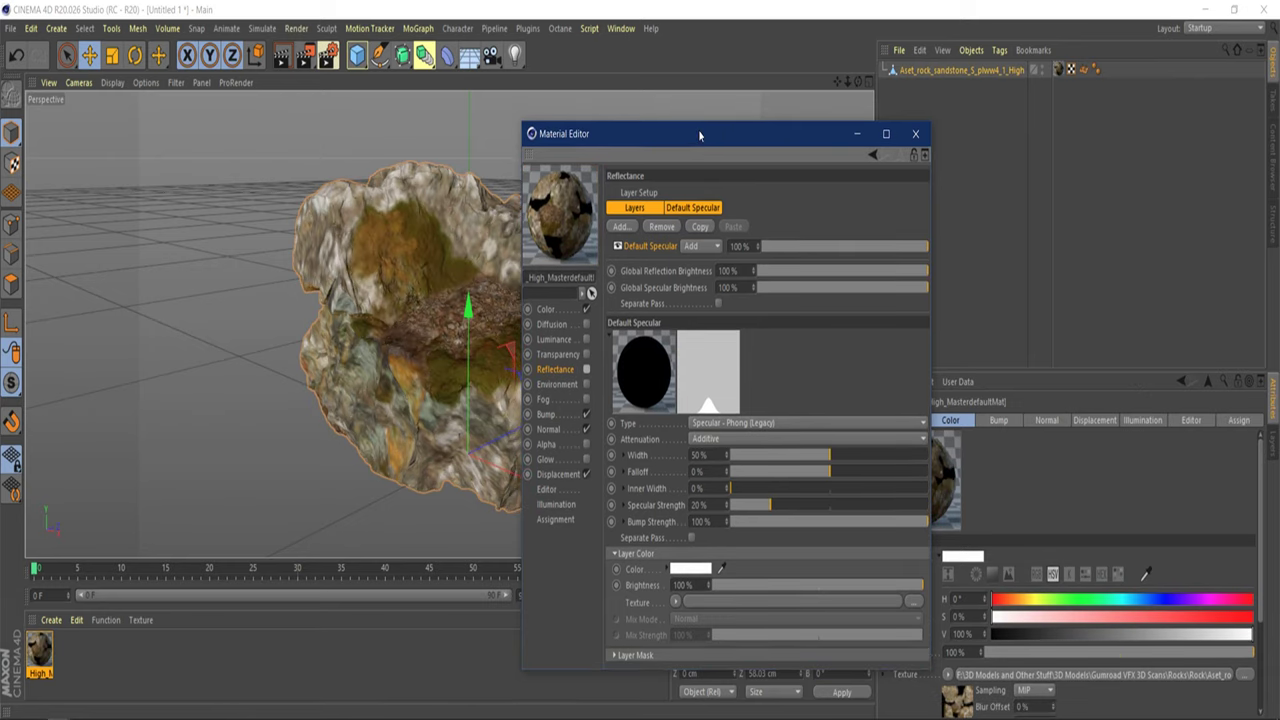
{"action": "left_click_drag", "start_coordinate": [698, 129], "coordinate": [658, 112]}
{"action": "left_click", "coordinate": [875, 106]}
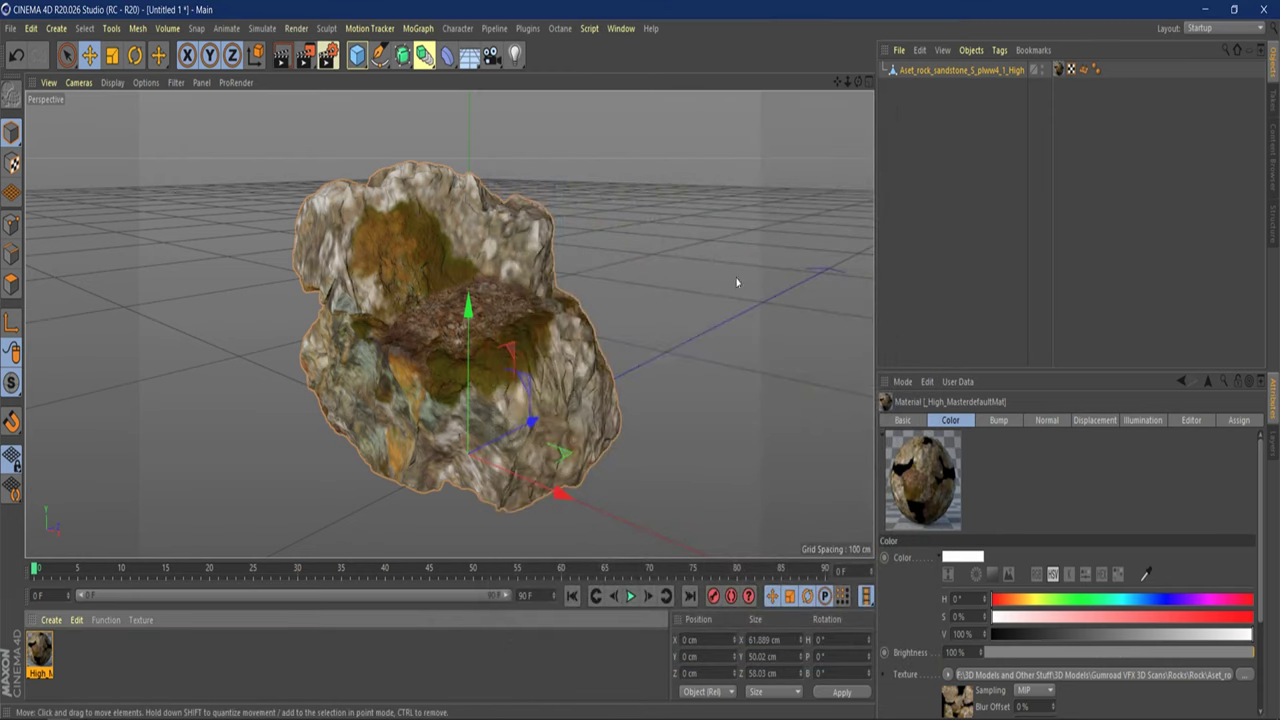
Open the Octane Live Viewer and render the textured rock scene in it.
{"action": "left_click", "coordinate": [560, 30]}
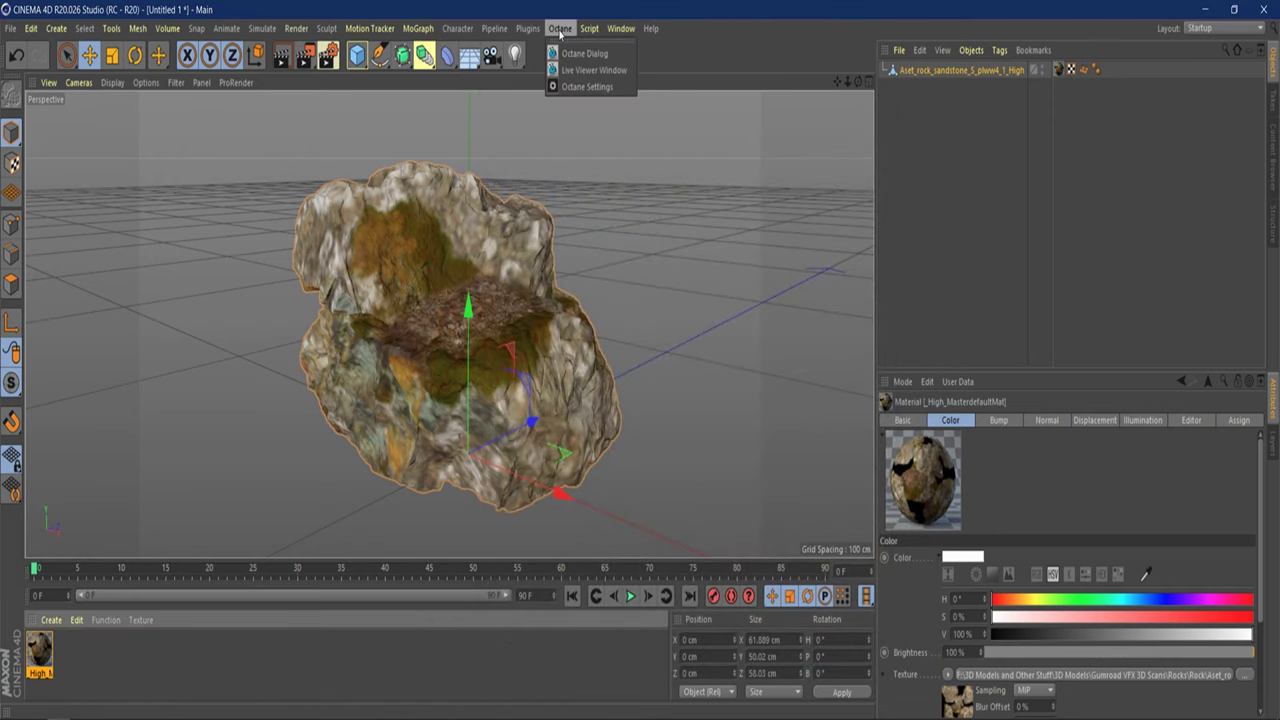
{"action": "left_click", "coordinate": [600, 72]}
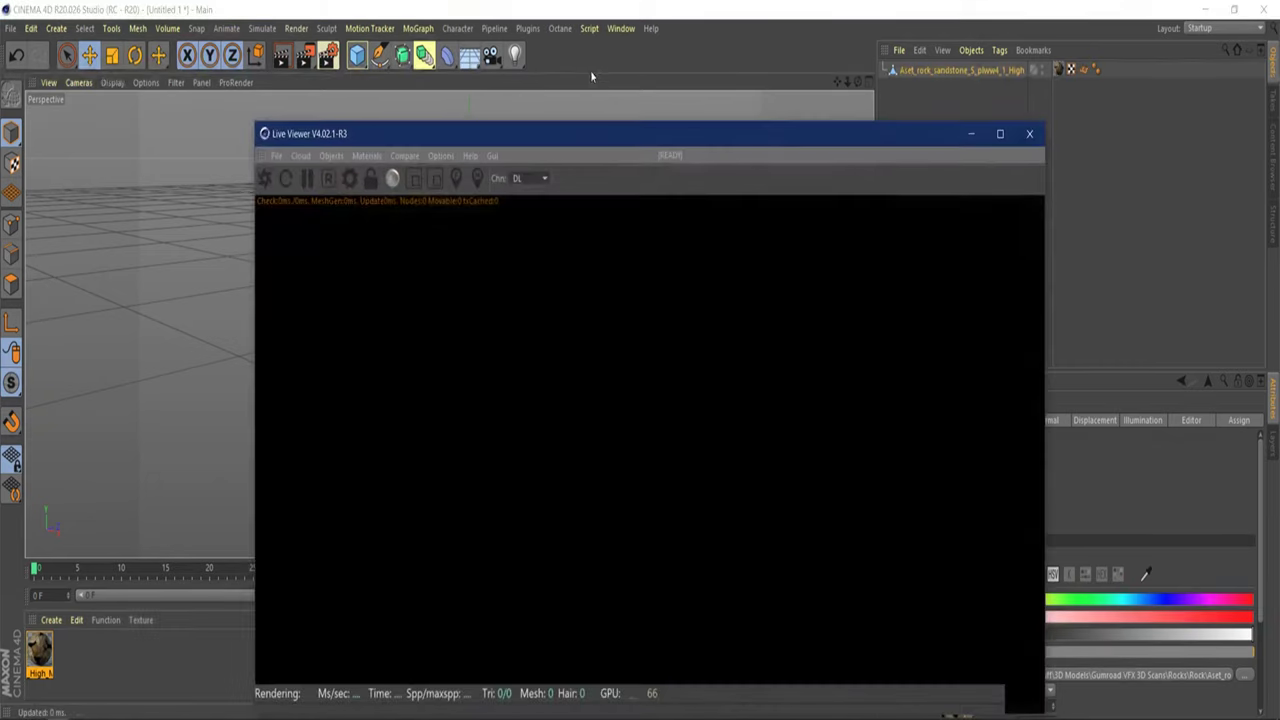
{"action": "left_click_drag", "start_coordinate": [555, 135], "coordinate": [560, 57]}
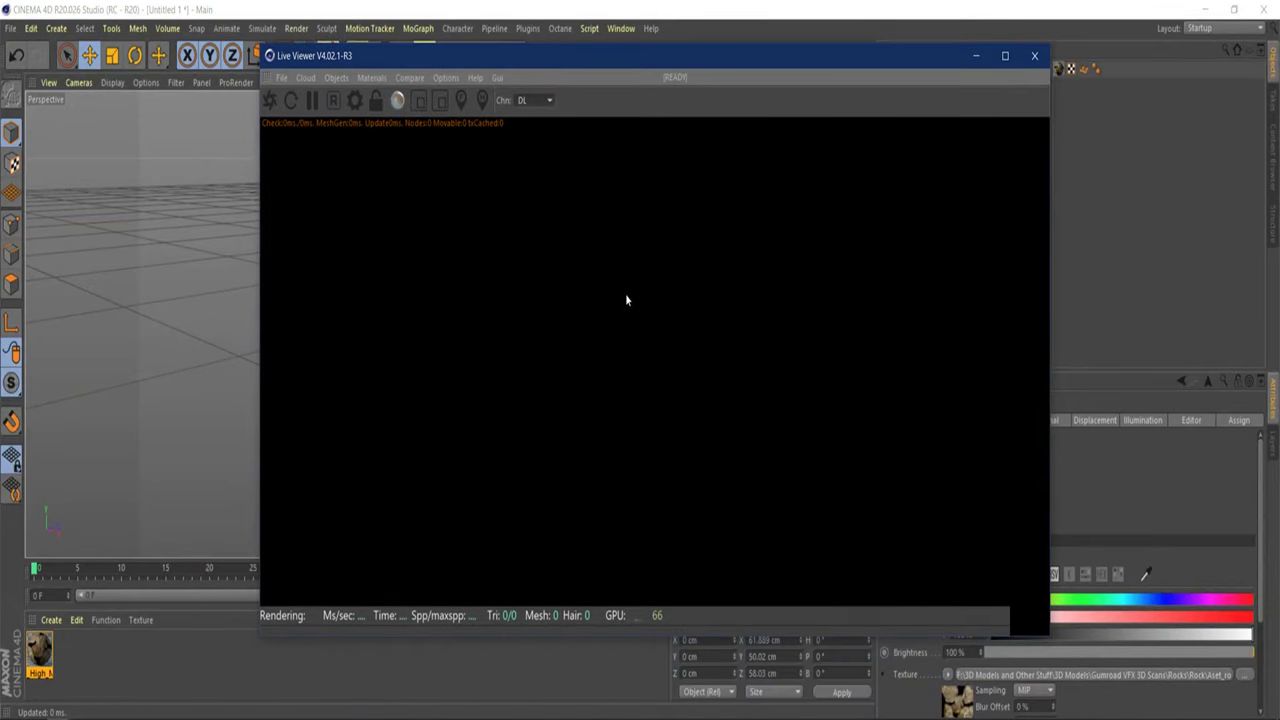
{"action": "left_click", "coordinate": [273, 104]}
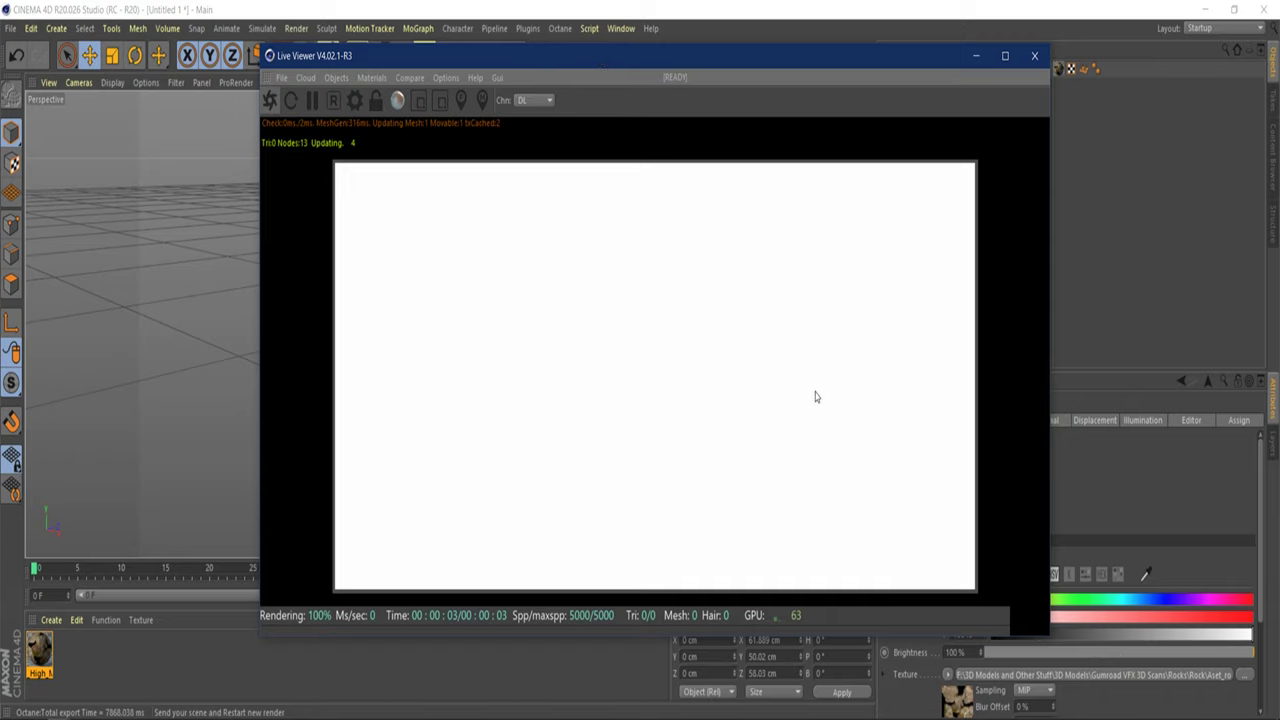
{"action": "left_click_drag", "start_coordinate": [668, 58], "coordinate": [618, 69]}
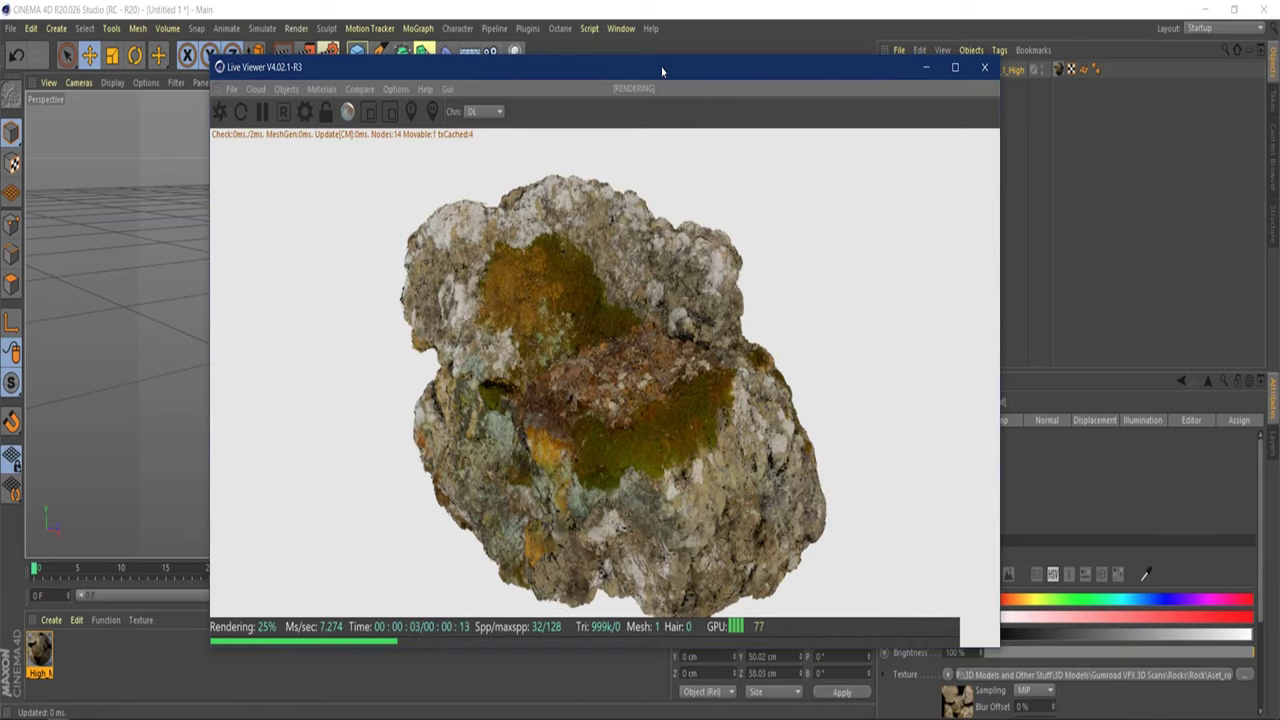
Add an Octane Daylight to the rock scene.
{"action": "left_click_drag", "start_coordinate": [661, 71], "coordinate": [491, 67]}
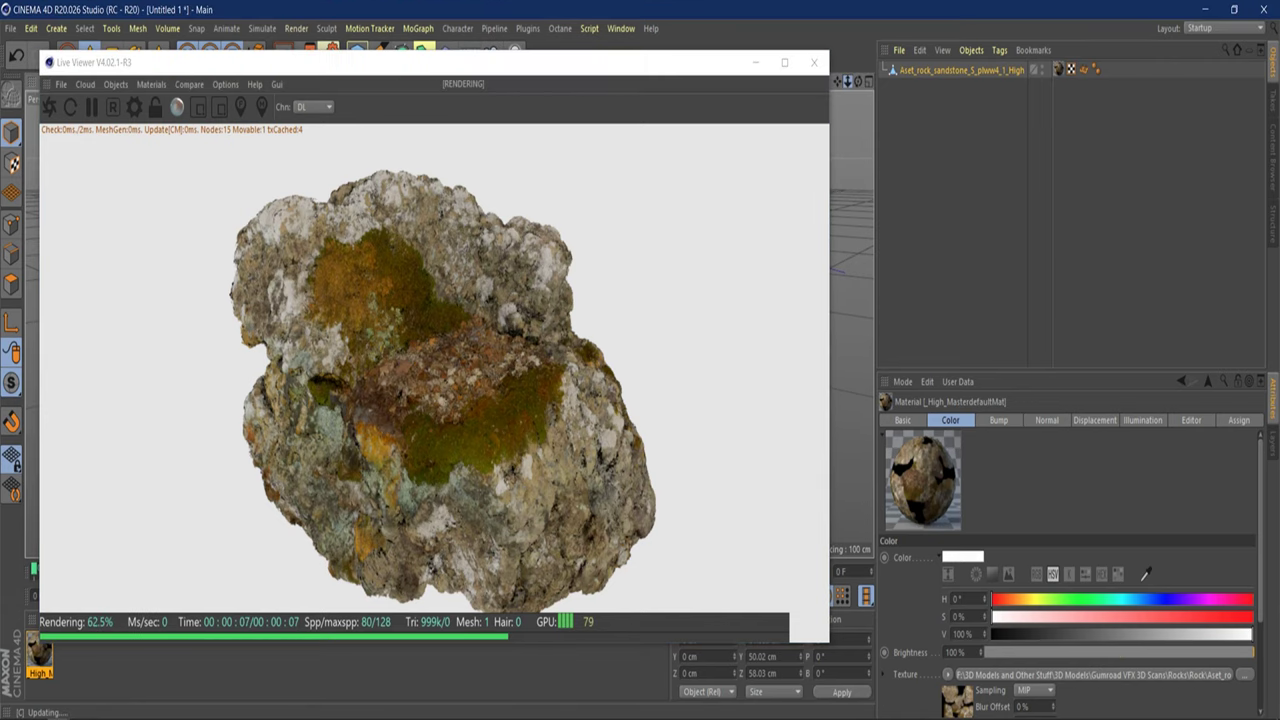
{"action": "left_click_drag", "start_coordinate": [760, 280], "coordinate": [820, 275]}
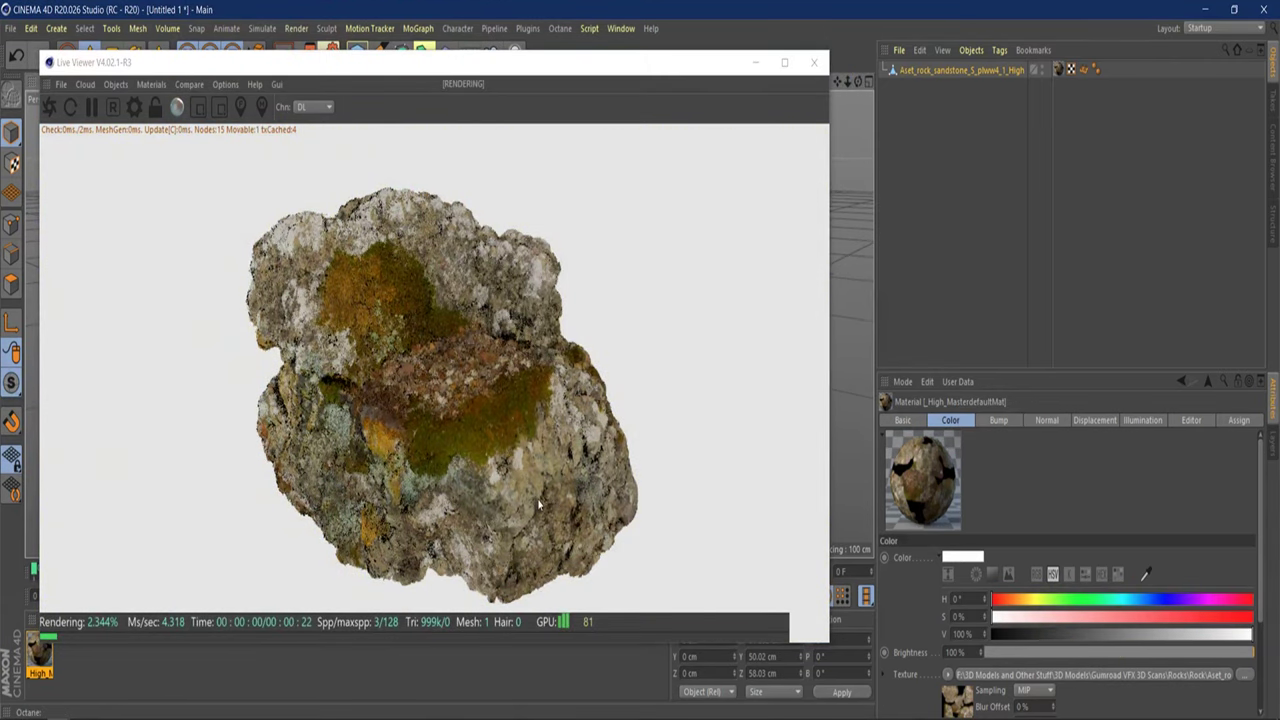
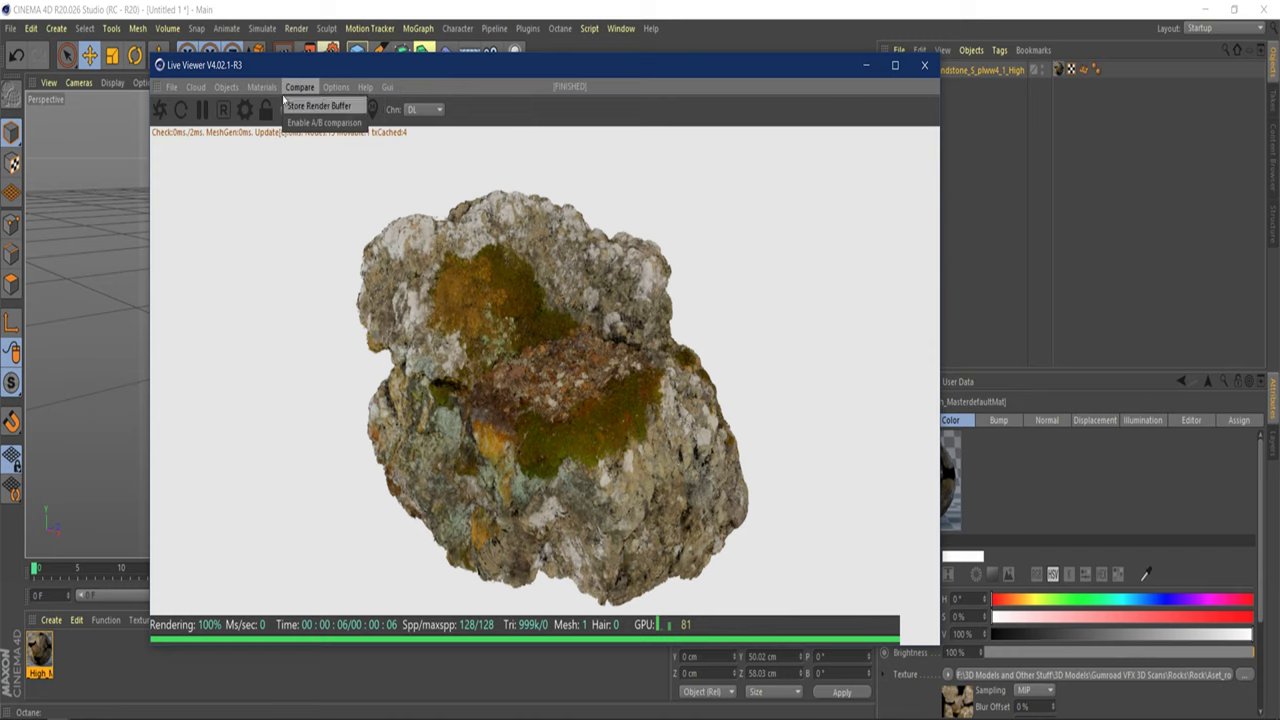
{"action": "mouse_move", "coordinate": [222, 92]}
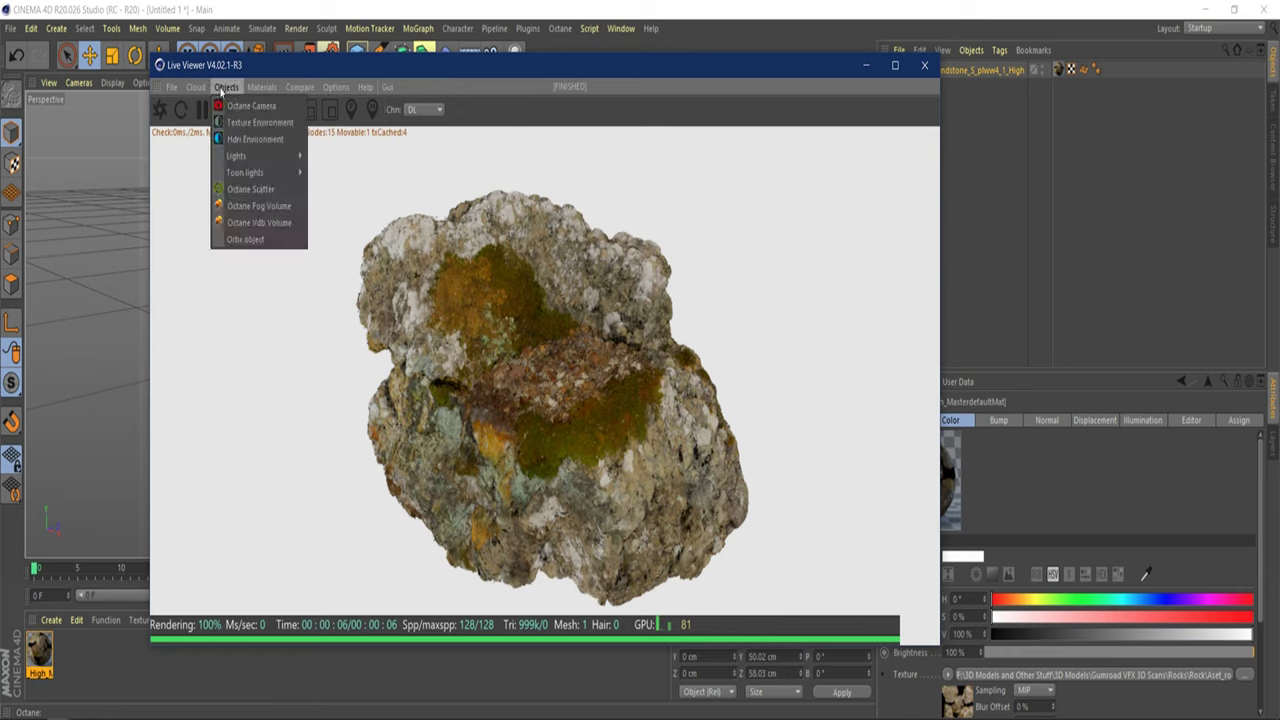
{"action": "mouse_move", "coordinate": [240, 156]}
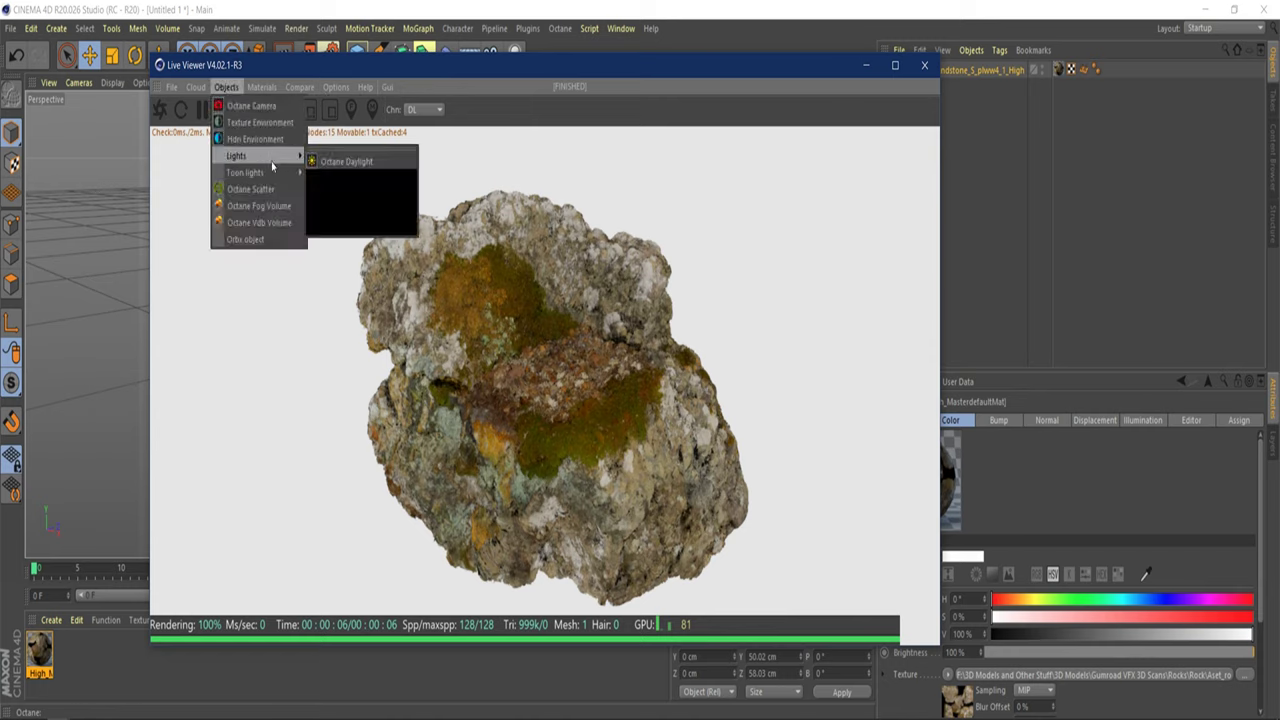
{"action": "left_click", "coordinate": [348, 162]}
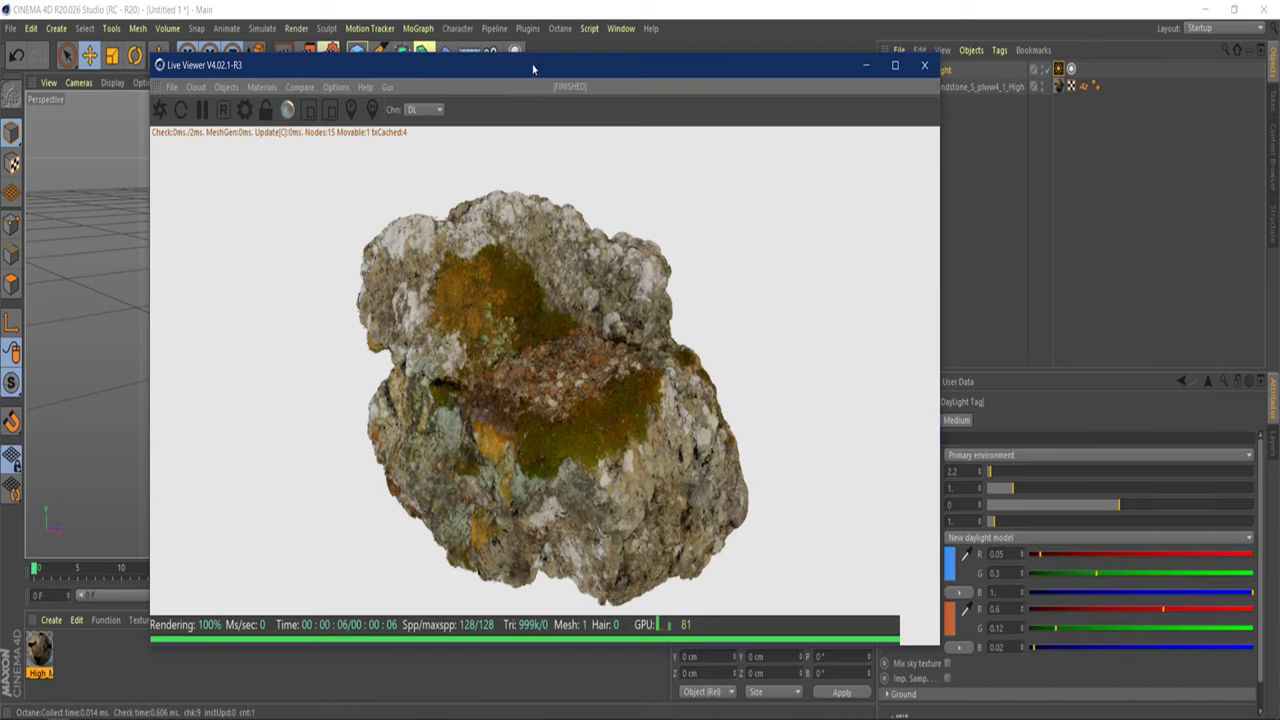
Shrink the Live Viewer so the rock viewport is uncovered, and rotate the daylight to a pitch of about -7°.
{"action": "left_click_drag", "start_coordinate": [505, 72], "coordinate": [799, 89]}
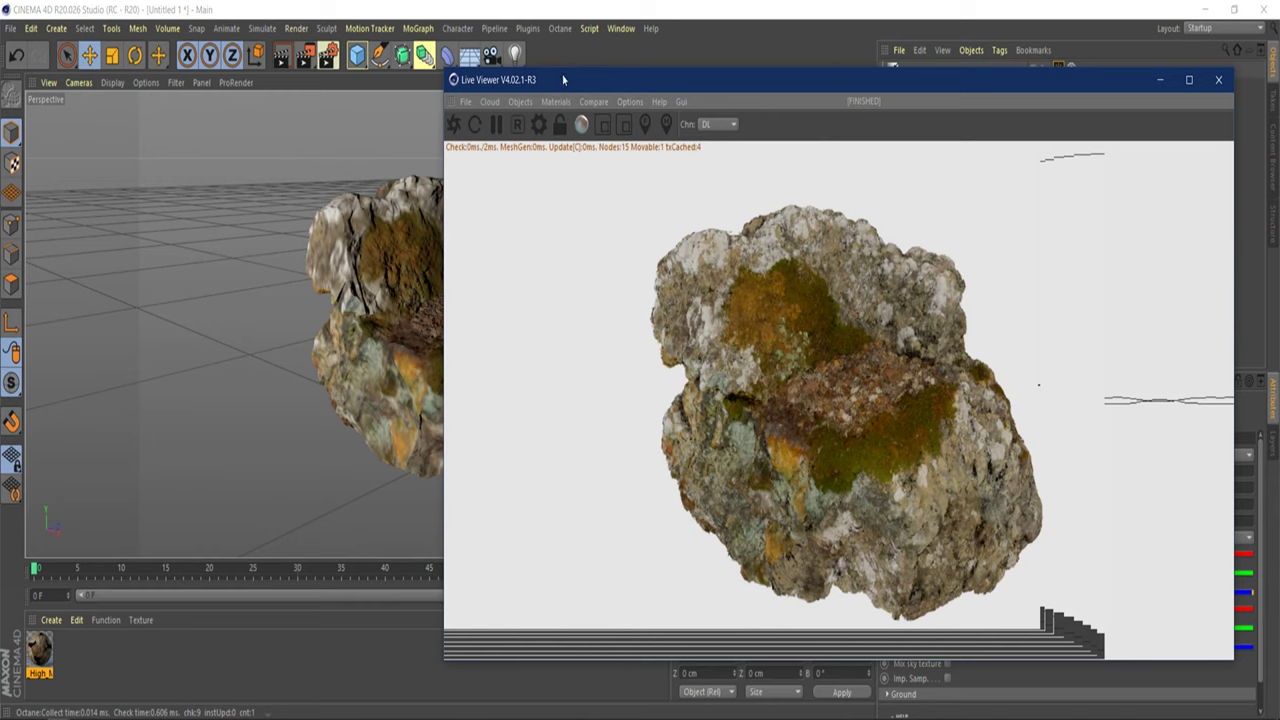
{"action": "left_click_drag", "start_coordinate": [445, 71], "coordinate": [785, 221]}
{"action": "left_click_drag", "start_coordinate": [936, 237], "coordinate": [917, 153]}
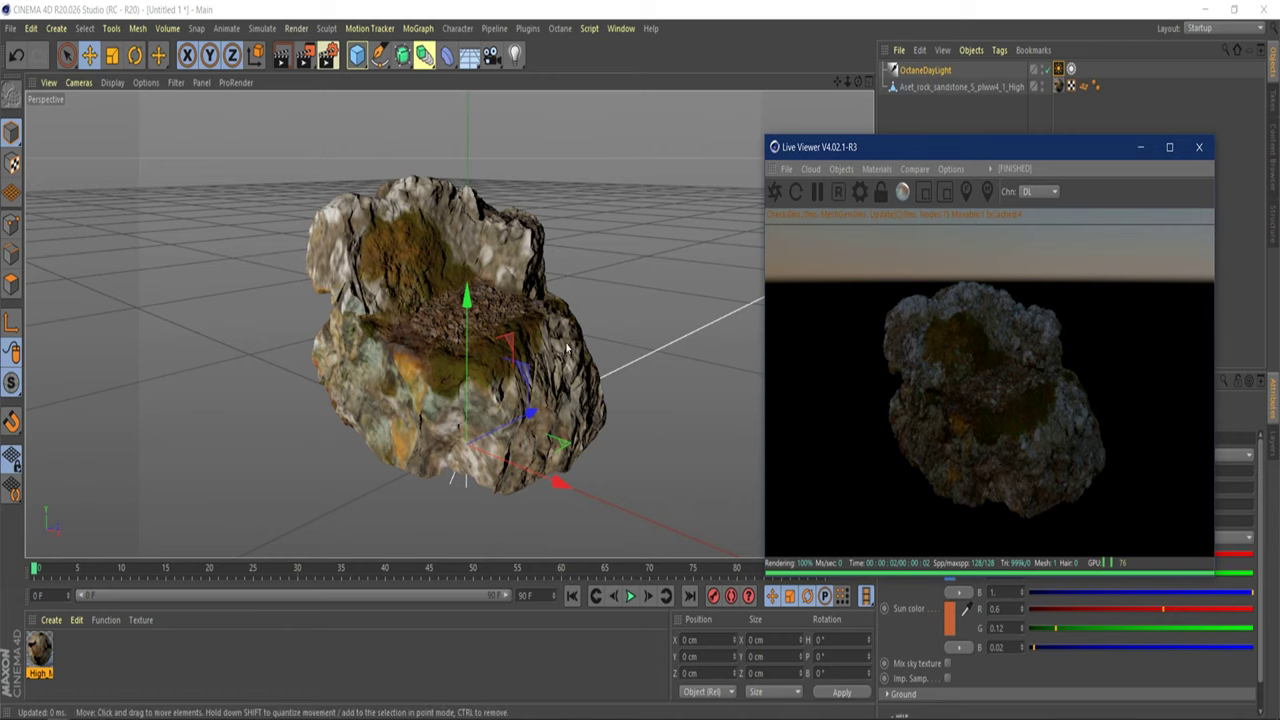
{"action": "left_click", "coordinate": [135, 55]}
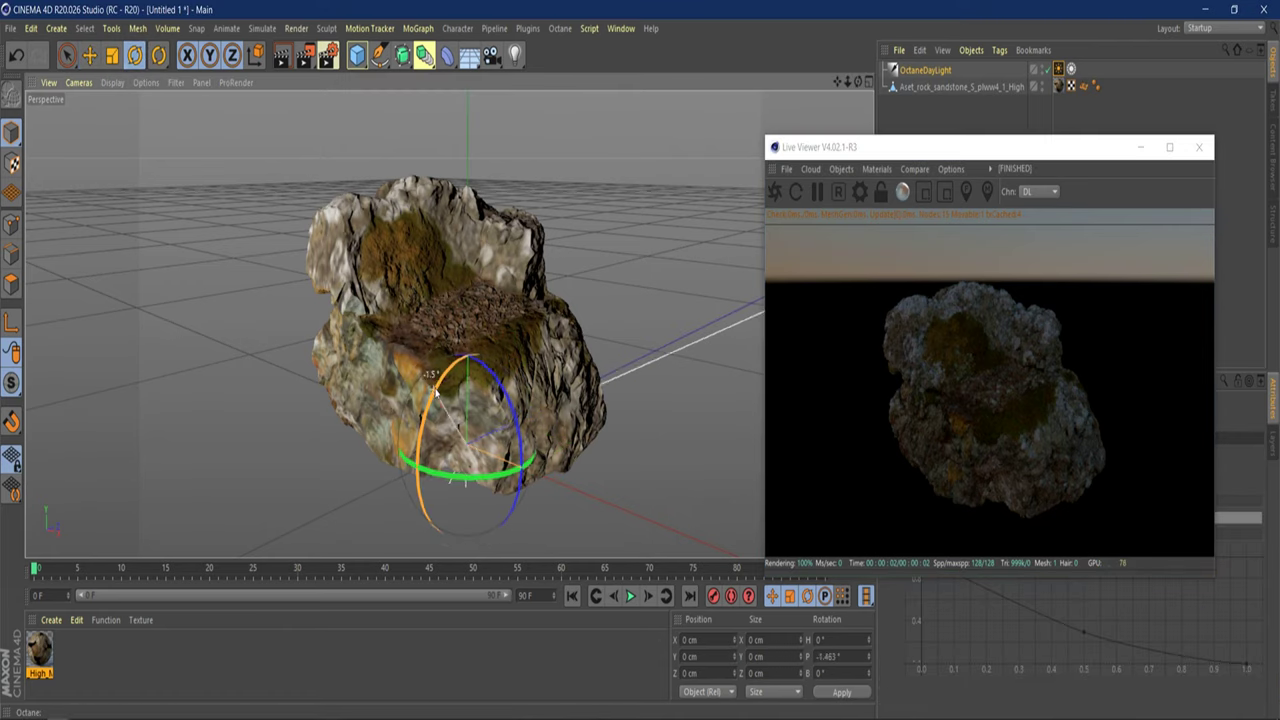
{"action": "mouse_move", "coordinate": [433, 393]}
{"action": "left_mouse_down"}
{"action": "mouse_move", "coordinate": [445, 378]}
{"action": "mouse_move", "coordinate": [437, 391]}
{"action": "left_mouse_up"}
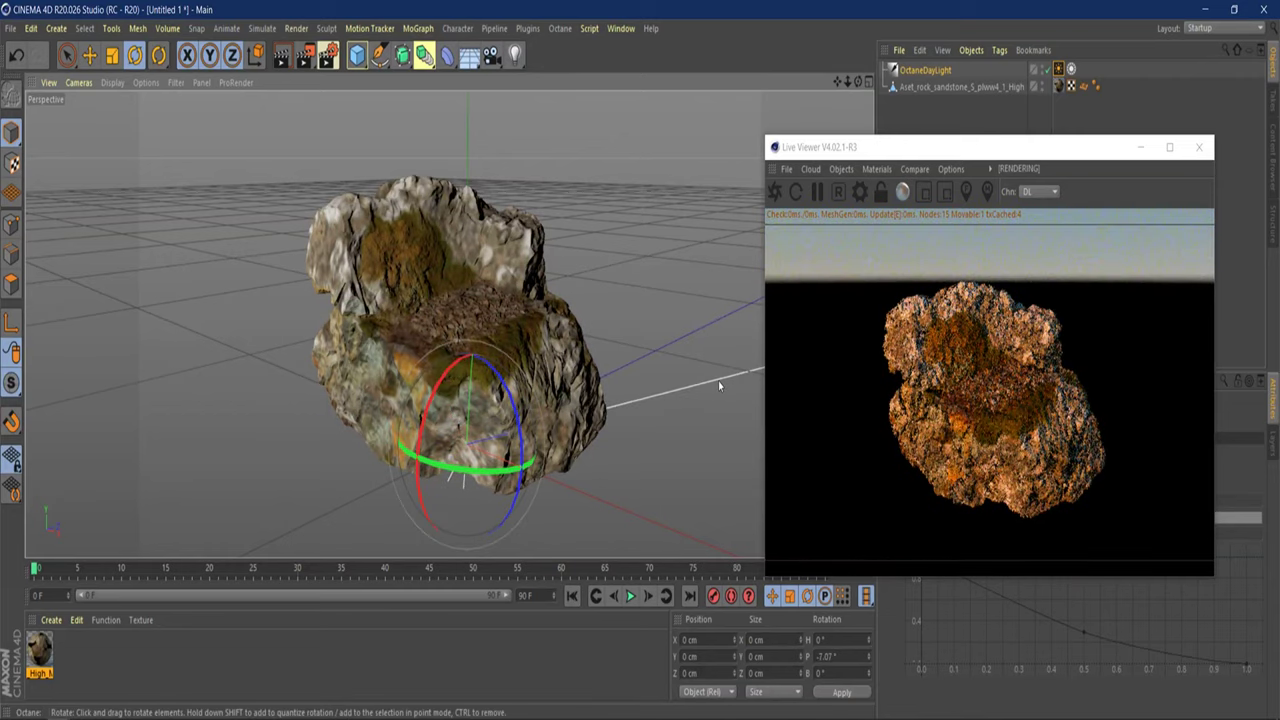
Rotate the daylight further, to a pitch of about -14.8°, keeping the Live Viewer clear of the rotation gizmo.
{"action": "left_click_drag", "start_coordinate": [885, 155], "coordinate": [971, 386]}
{"action": "left_click_drag", "start_coordinate": [863, 344], "coordinate": [773, 381]}
{"action": "left_click_drag", "start_coordinate": [698, 411], "coordinate": [746, 374]}
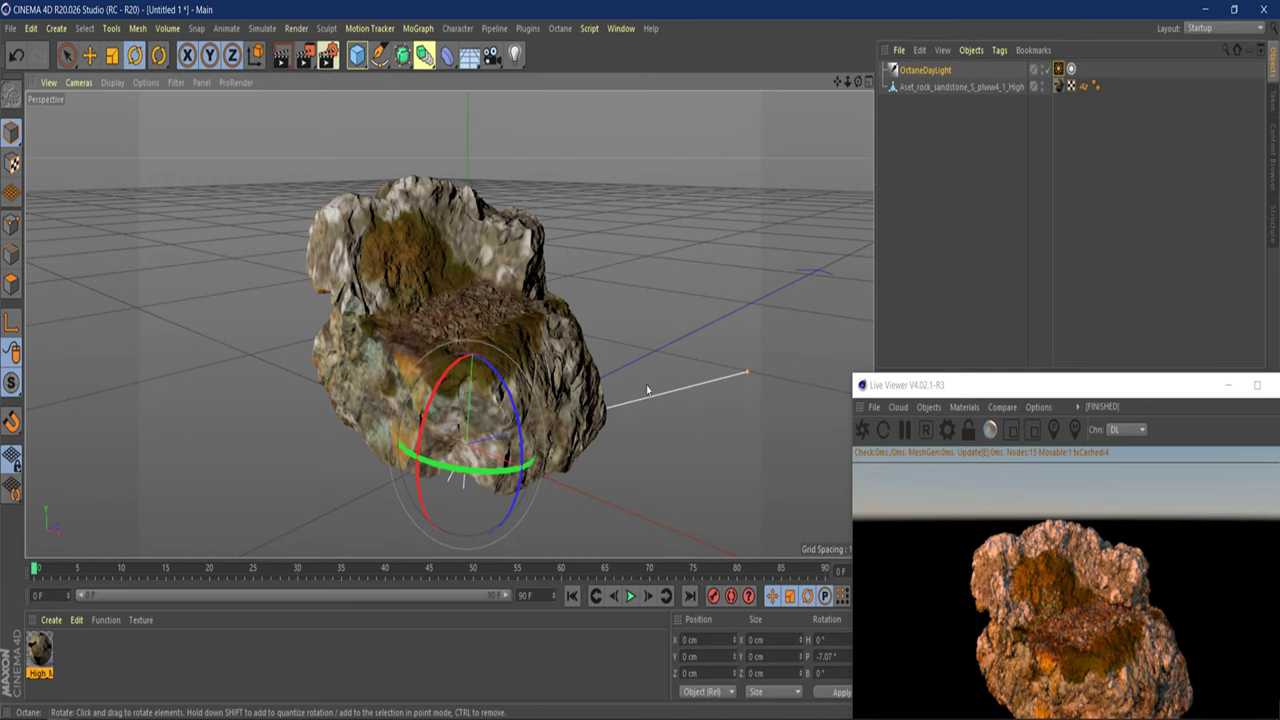
{"action": "left_click_drag", "start_coordinate": [978, 395], "coordinate": [938, 205]}
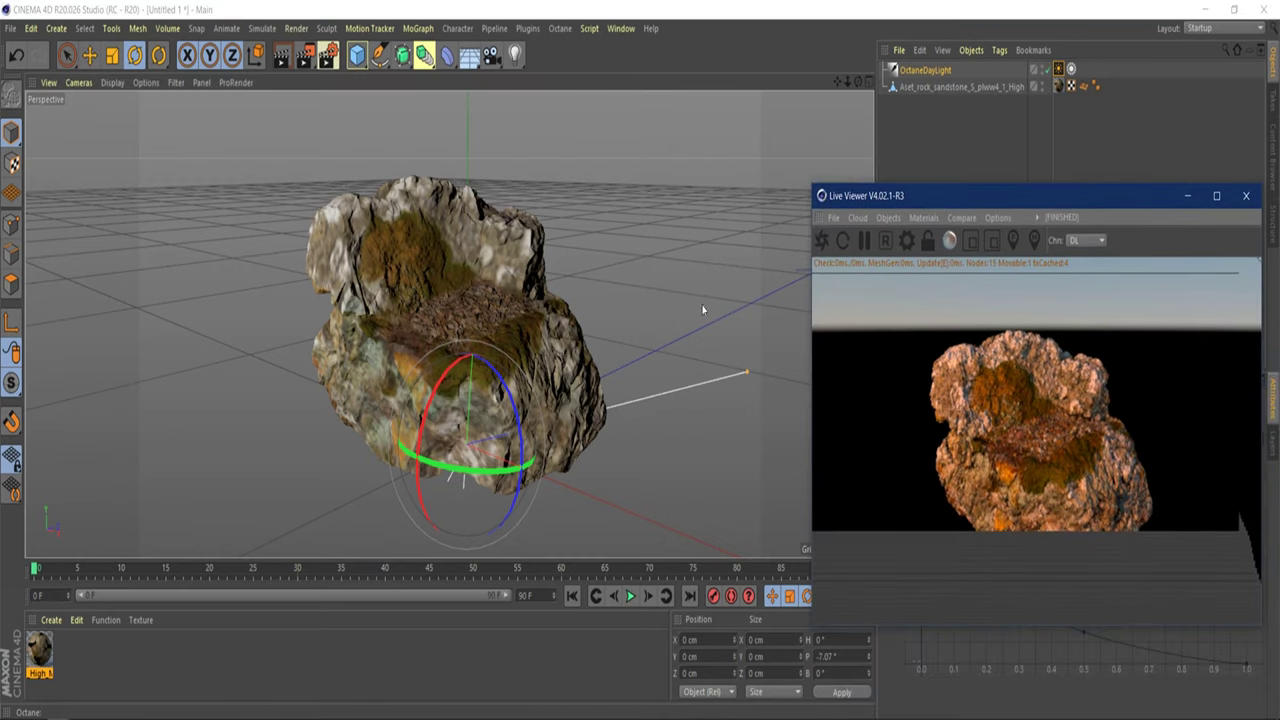
{"action": "left_click", "coordinate": [424, 418]}
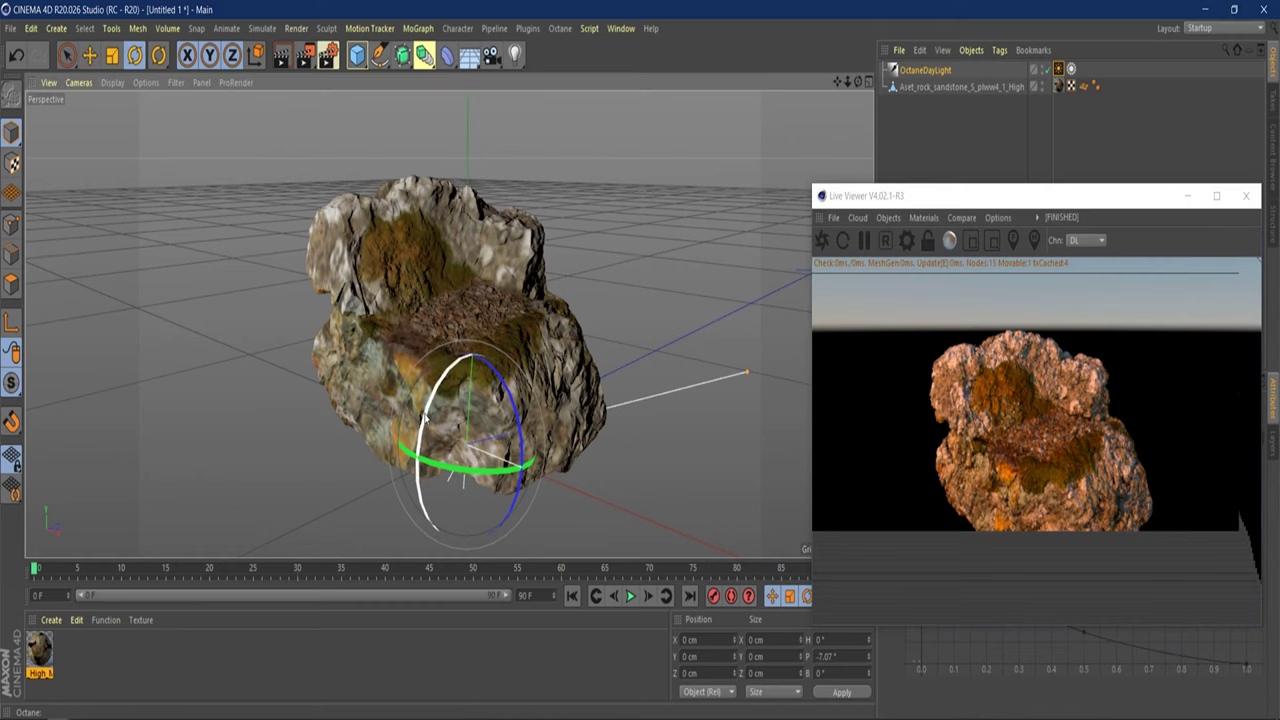
{"action": "mouse_move", "coordinate": [424, 418]}
{"action": "left_mouse_down"}
{"action": "mouse_move", "coordinate": [430, 372]}
{"action": "mouse_move", "coordinate": [430, 431]}
{"action": "mouse_move", "coordinate": [427, 401]}
{"action": "left_mouse_up"}
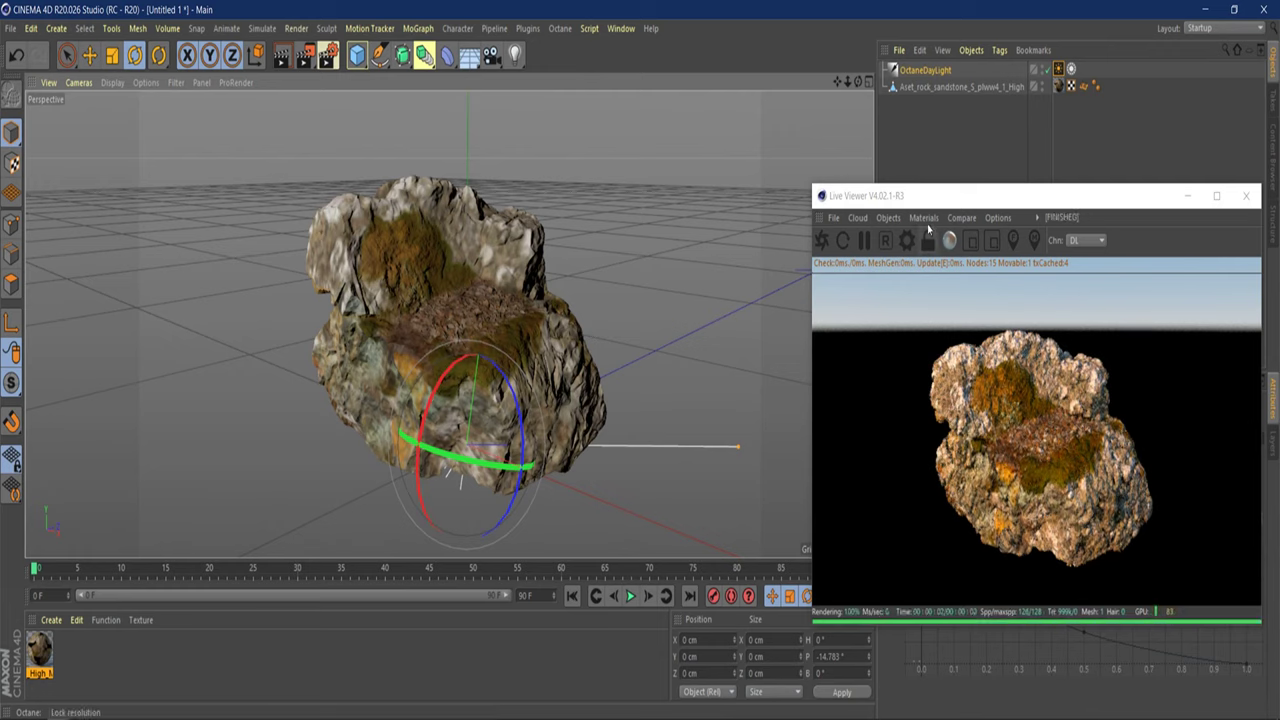
Open the OctaneDayLight tag's main settings and review the available daylight models without changing the model.
{"action": "left_click_drag", "start_coordinate": [944, 196], "coordinate": [307, 104]}
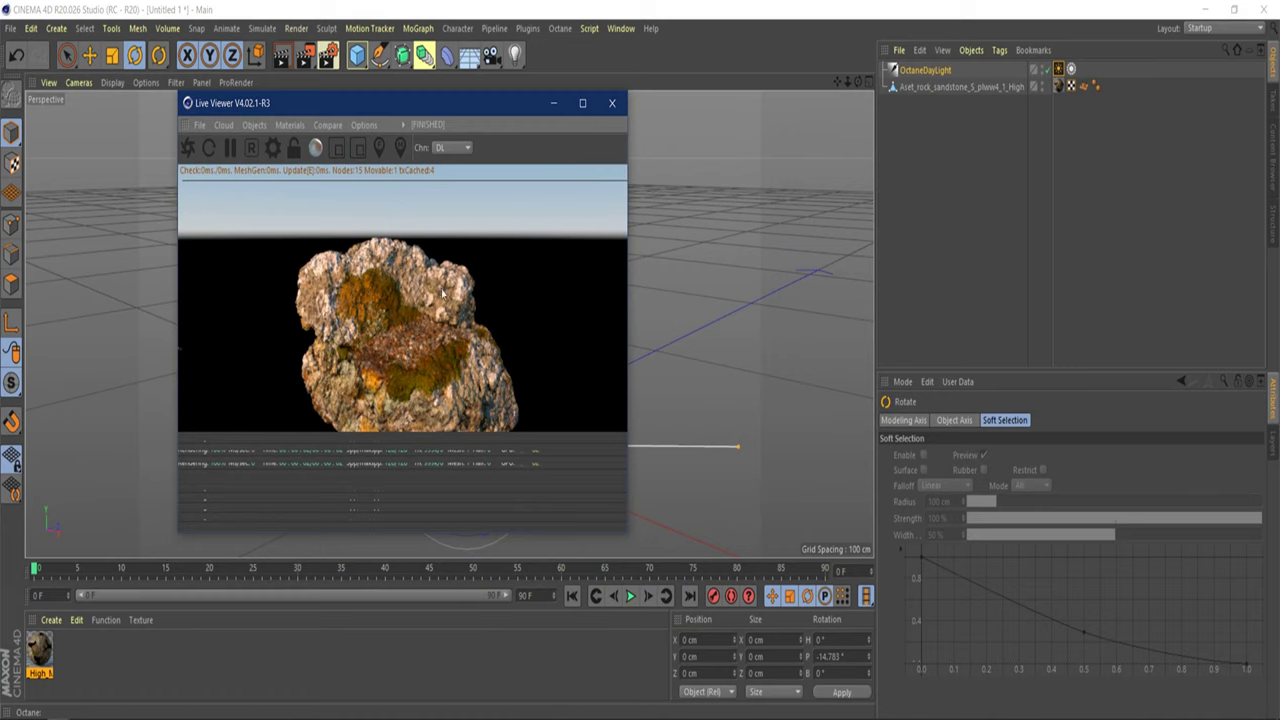
{"action": "left_click", "coordinate": [1058, 69]}
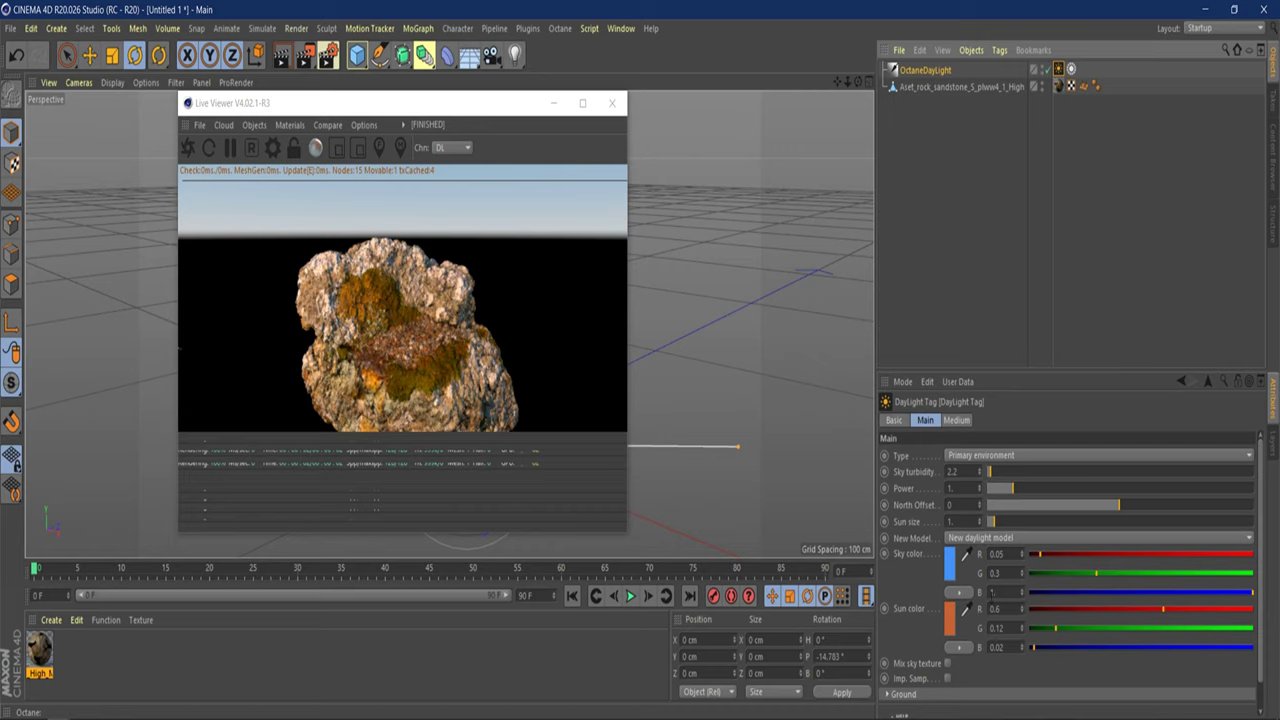
{"action": "scroll", "coordinate": [894, 694], "scroll_direction": "down", "scroll_amount": 1}
{"action": "scroll", "coordinate": [894, 694], "scroll_direction": "up", "scroll_amount": 1}
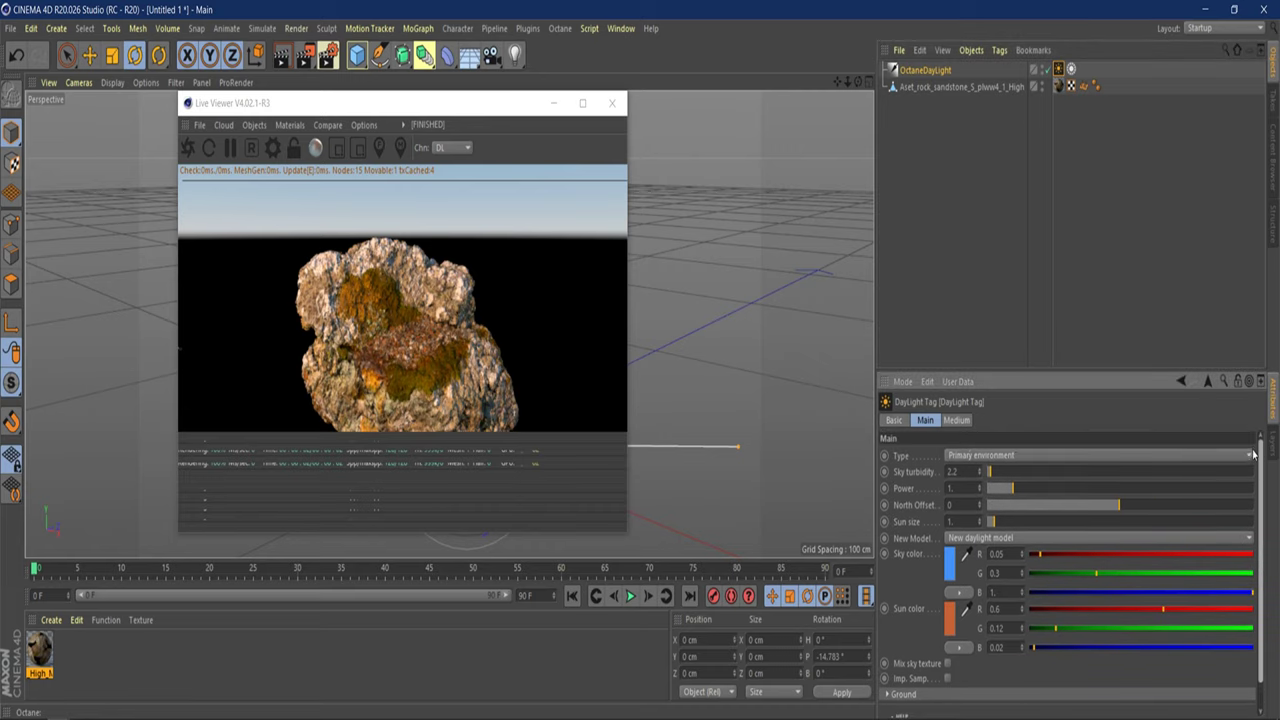
{"action": "left_click", "coordinate": [982, 539]}
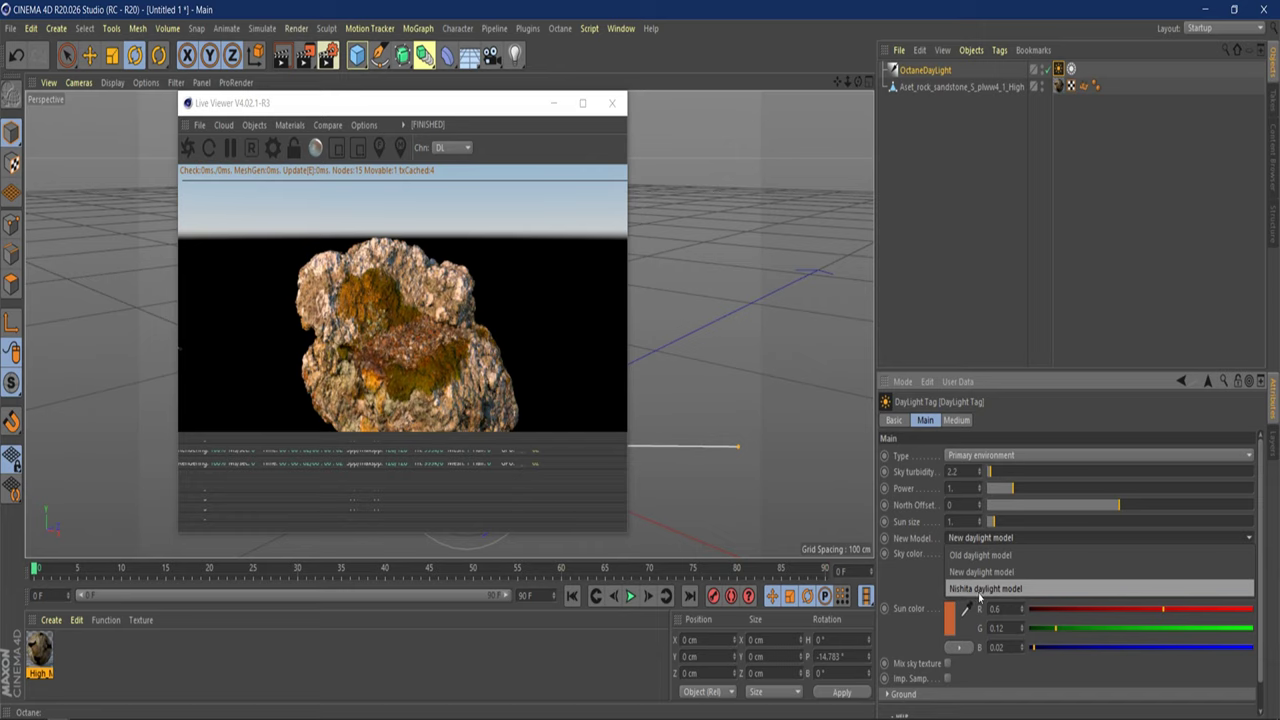
{"action": "left_click", "coordinate": [1054, 421]}
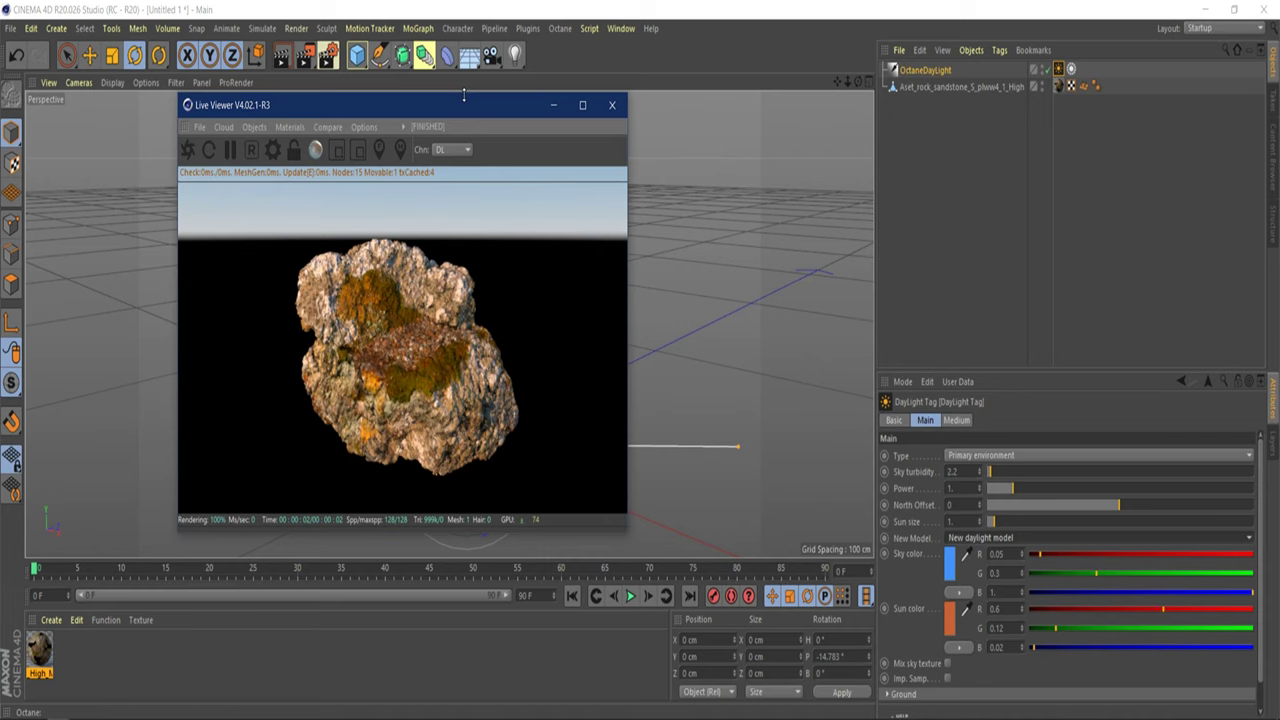
{"action": "mouse_move", "coordinate": [477, 103]}
{"action": "left_mouse_down"}
{"action": "mouse_move", "coordinate": [885, 123]}
{"action": "mouse_move", "coordinate": [912, 88]}
{"action": "mouse_move", "coordinate": [460, 106]}
{"action": "left_mouse_up"}
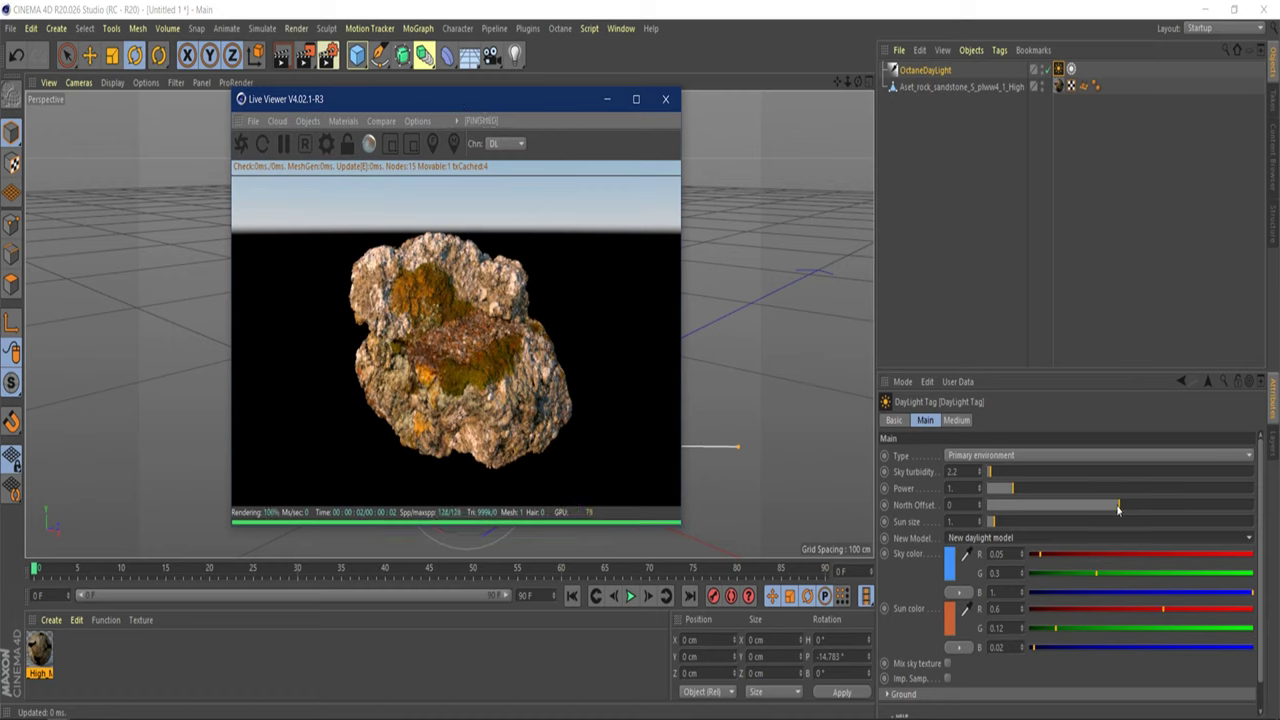
Try the daylight's North Offset at -1, and set it to about 0.09.
{"action": "left_click_drag", "start_coordinate": [1118, 510], "coordinate": [980, 517]}
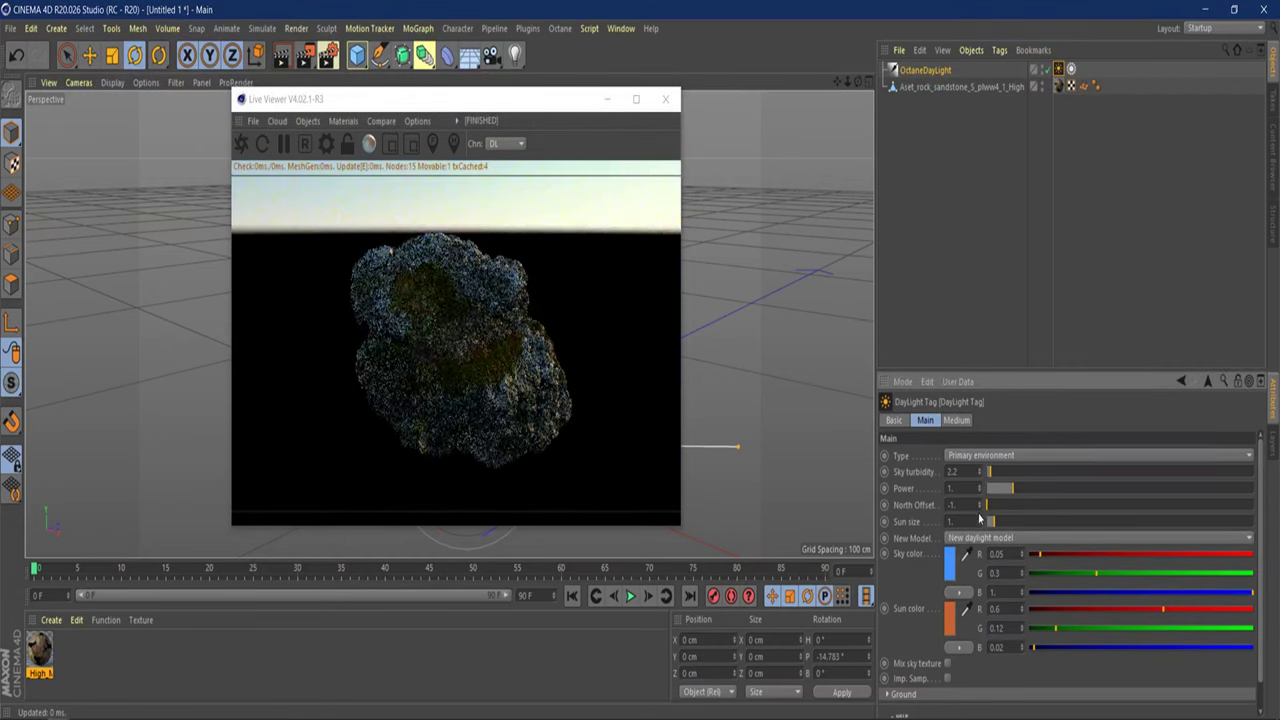
{"action": "left_click_drag", "start_coordinate": [1064, 510], "coordinate": [1133, 517]}
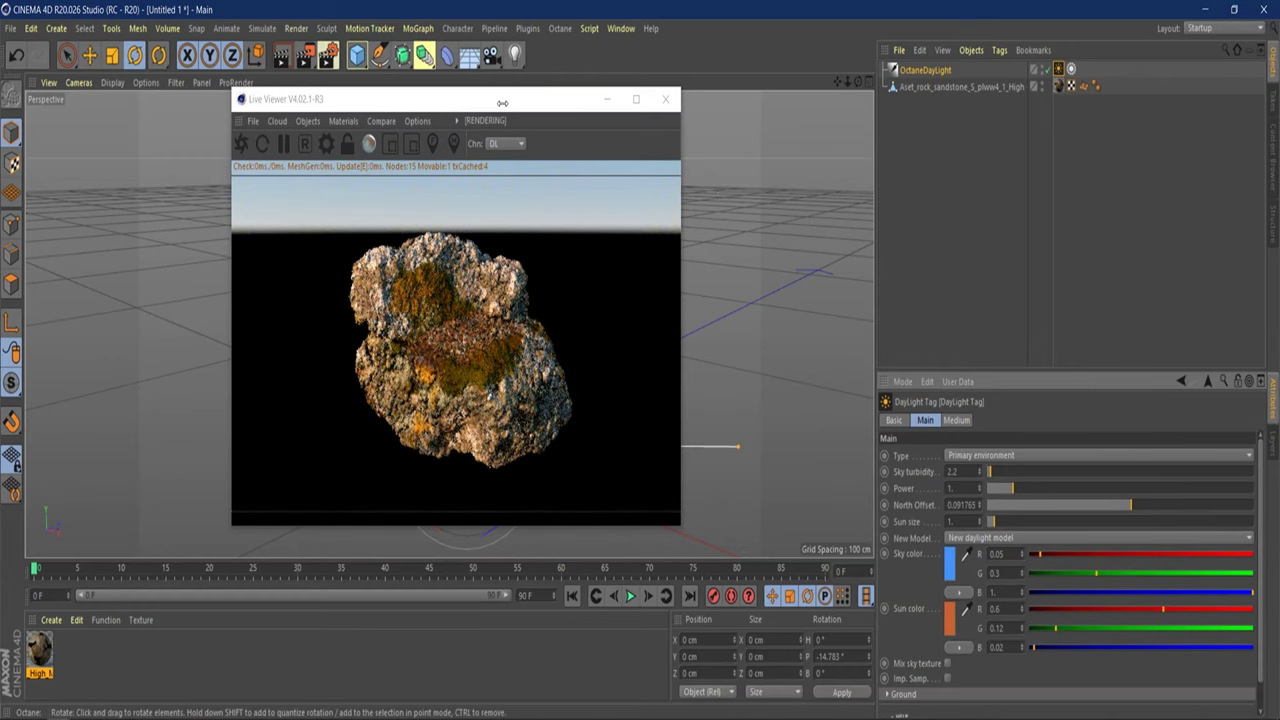
{"action": "left_click_drag", "start_coordinate": [455, 106], "coordinate": [839, 137]}
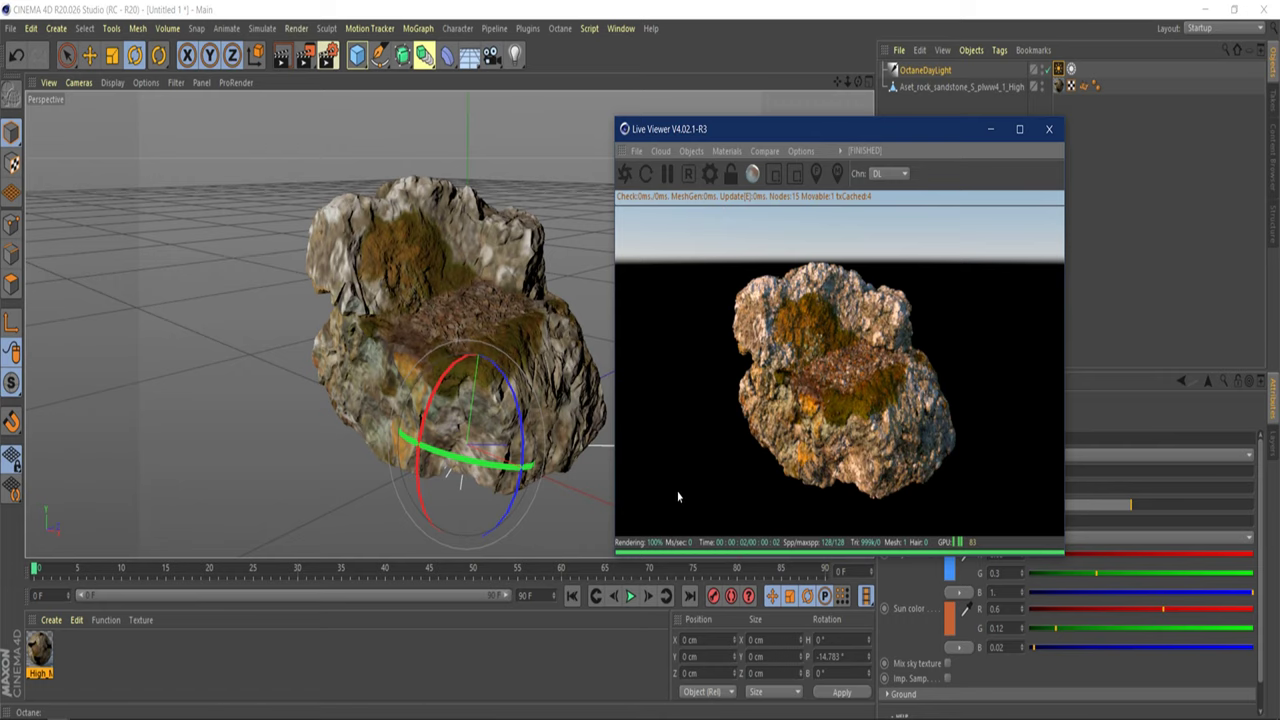
{"action": "left_click_drag", "start_coordinate": [756, 130], "coordinate": [351, 111]}
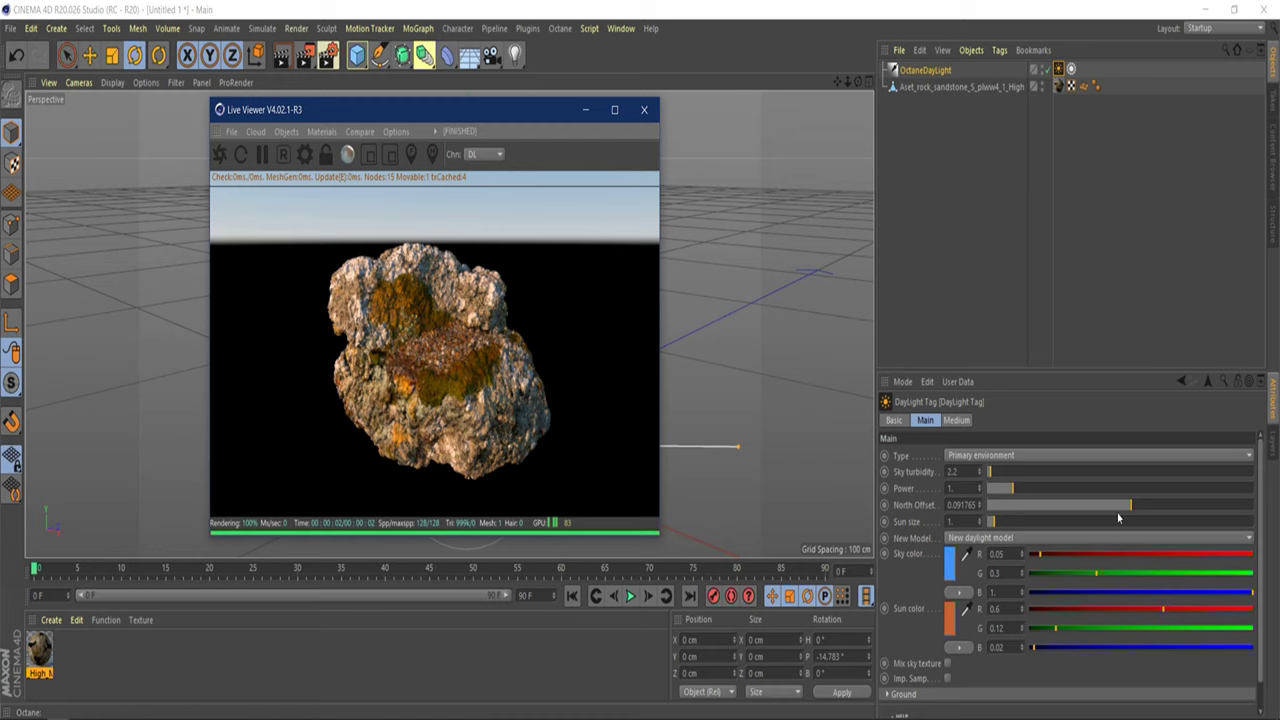
Set the daylight's North Offset to -1 and bring the sun behind the rock into the rendered view.
{"action": "left_click_drag", "start_coordinate": [1131, 510], "coordinate": [908, 490]}
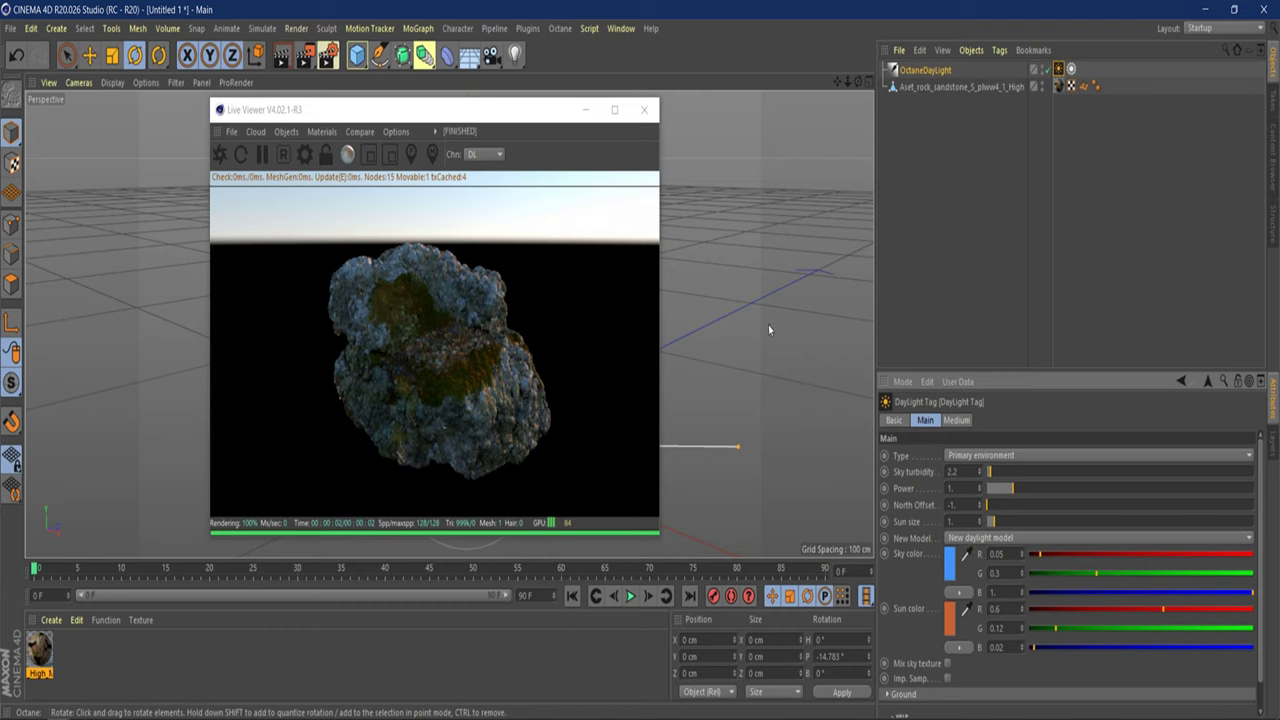
{"action": "left_click_drag", "start_coordinate": [744, 324], "coordinate": [803, 269], "text": "alt"}
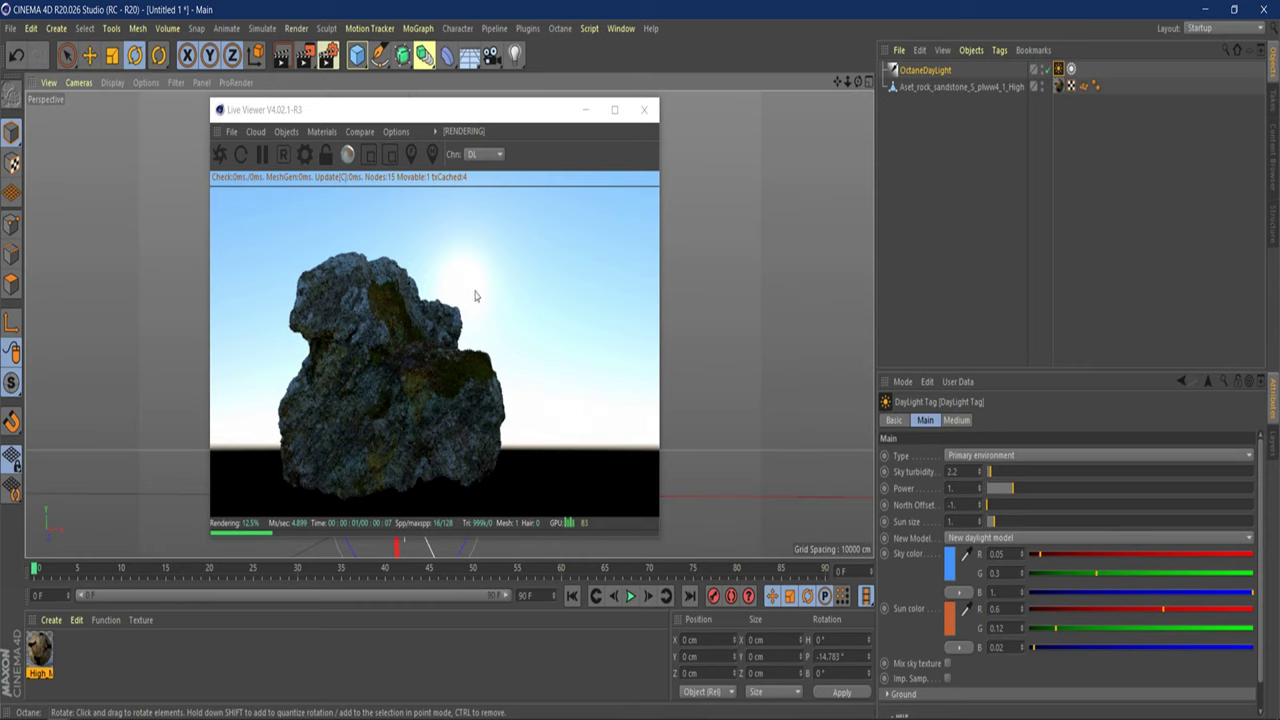
Try a daylight Sun size of about 25.7 and a Sky turbidity of about 6.19.
{"action": "left_click_drag", "start_coordinate": [993, 523], "coordinate": [1214, 524]}
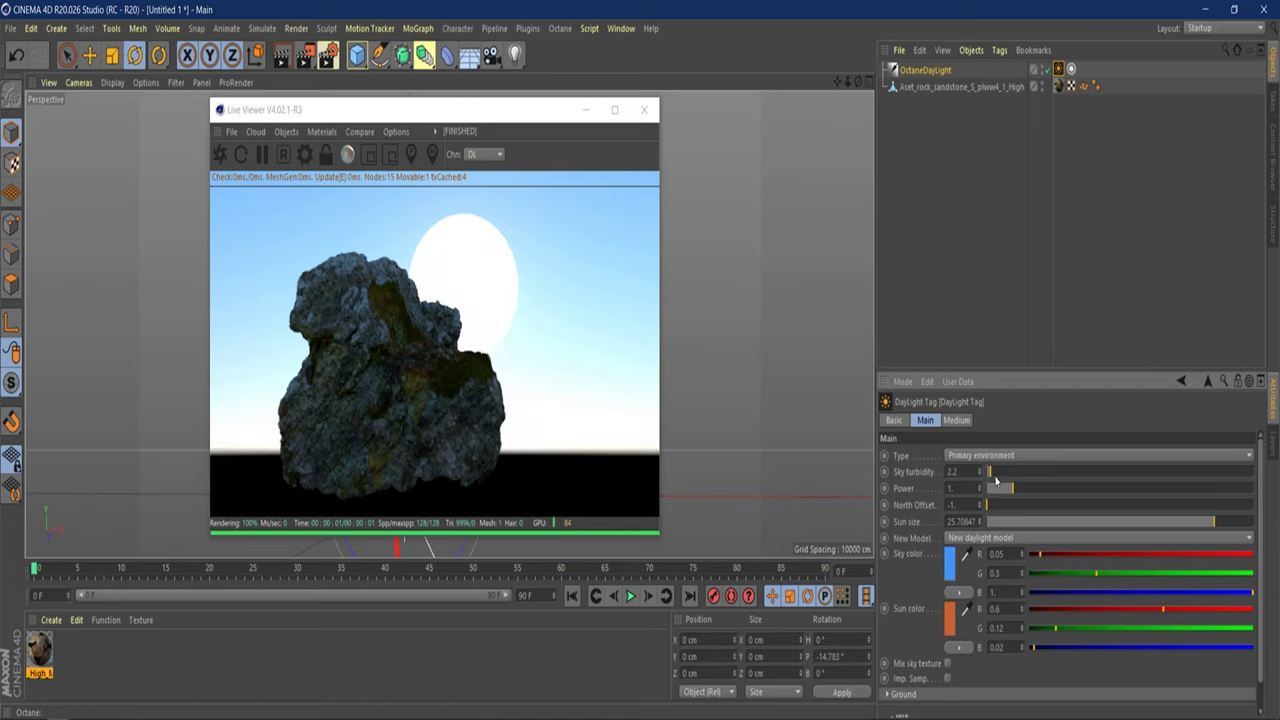
{"action": "left_click_drag", "start_coordinate": [989, 477], "coordinate": [1076, 488]}
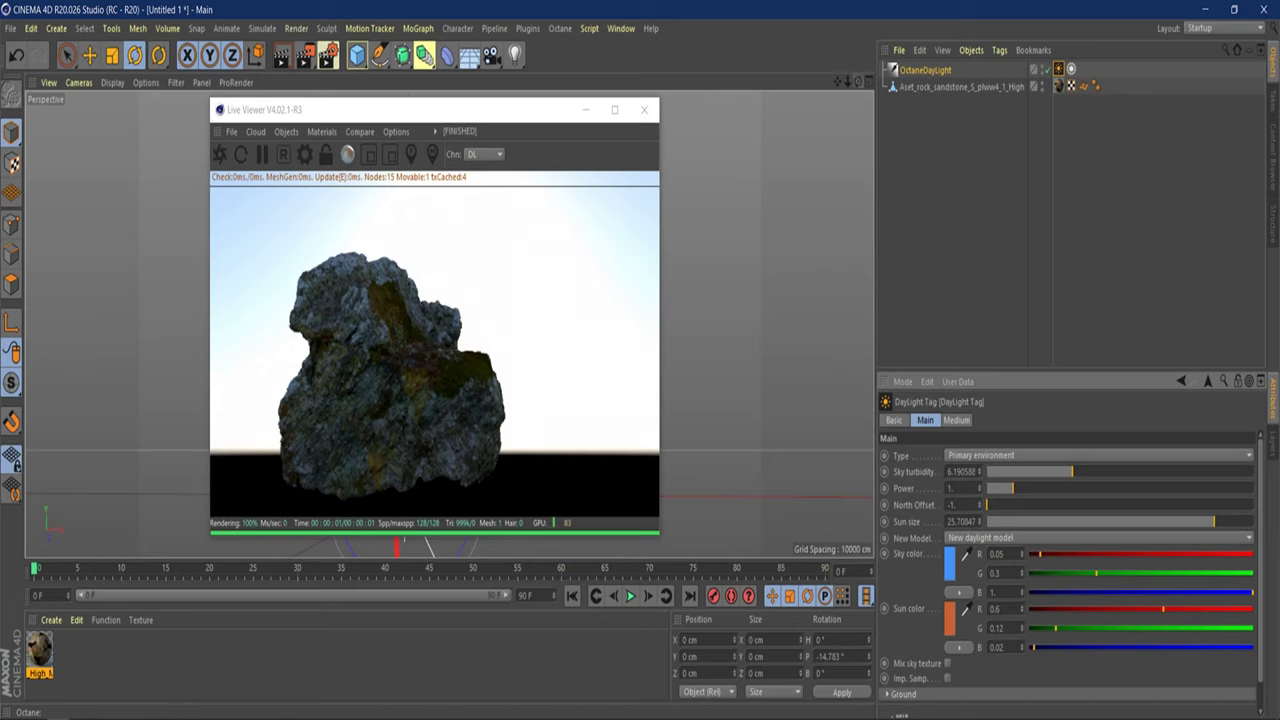
Show the sunlit side of the rock and raise the daylight's Power to about 2.19.
{"action": "left_click_drag", "start_coordinate": [866, 87], "coordinate": [844, 168]}
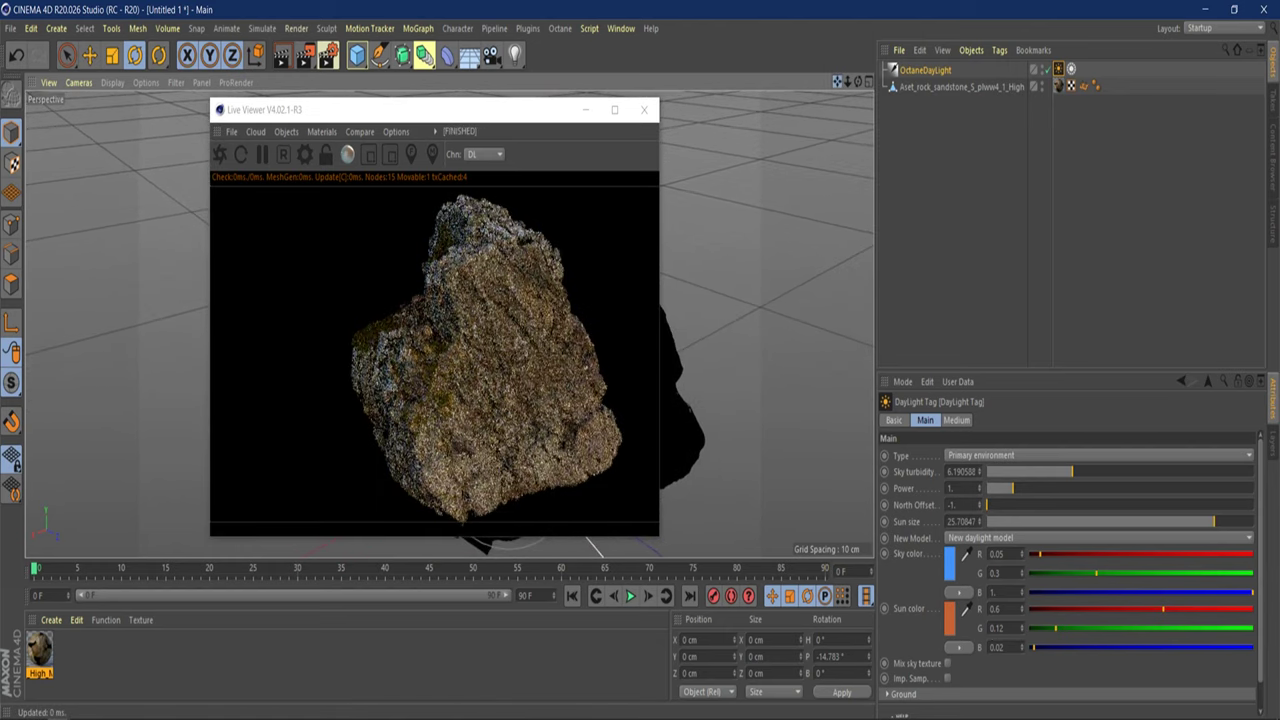
{"action": "left_click_drag", "start_coordinate": [838, 87], "coordinate": [845, 84]}
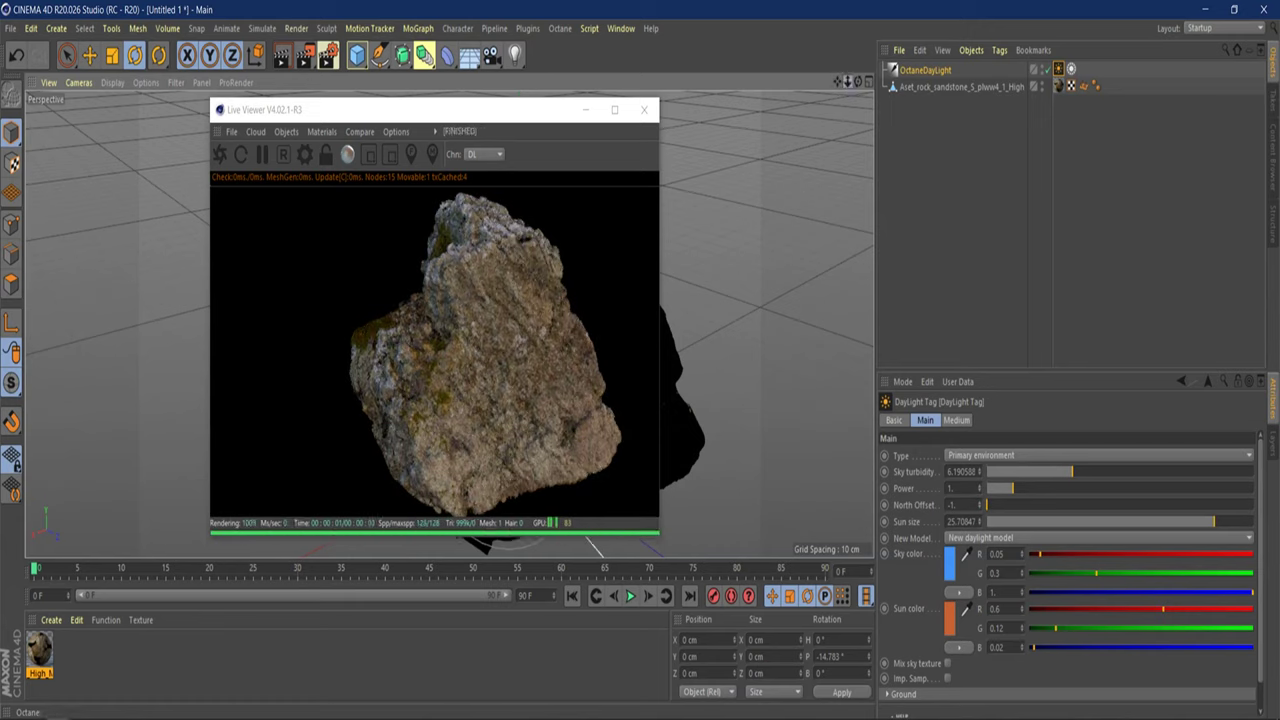
{"action": "left_click_drag", "start_coordinate": [850, 84], "coordinate": [853, 93]}
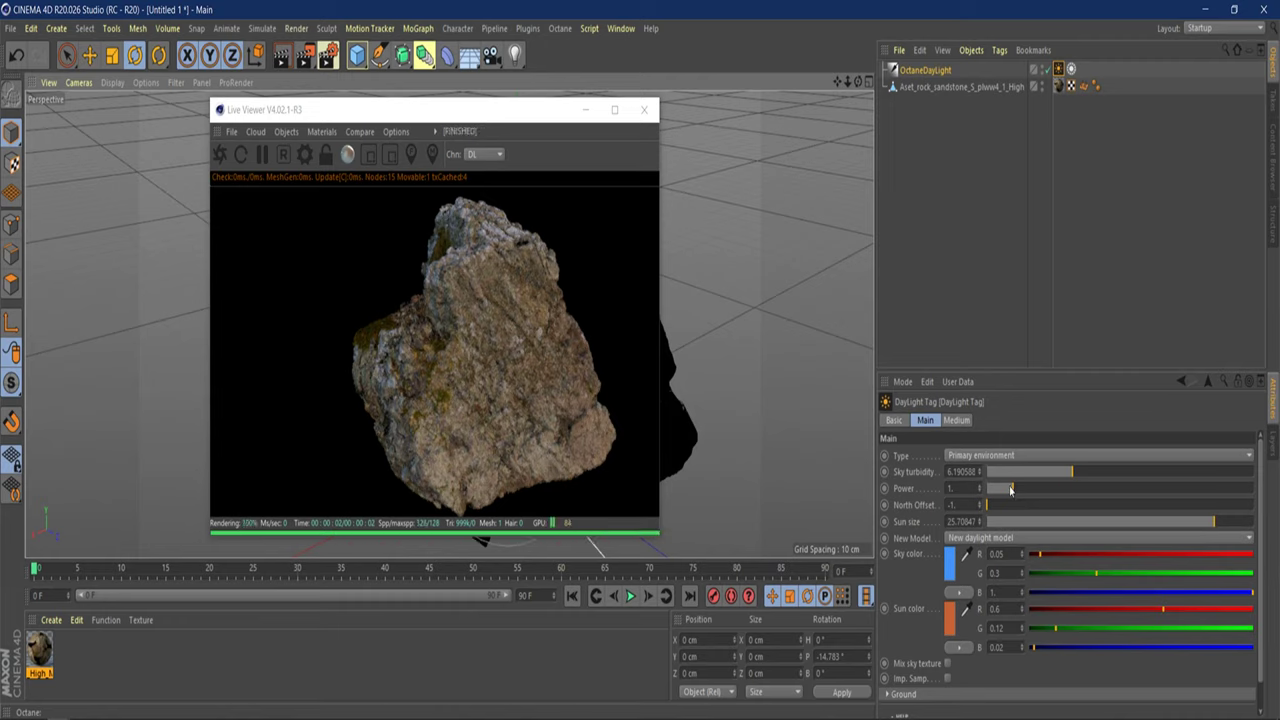
{"action": "left_click", "coordinate": [564, 428]}
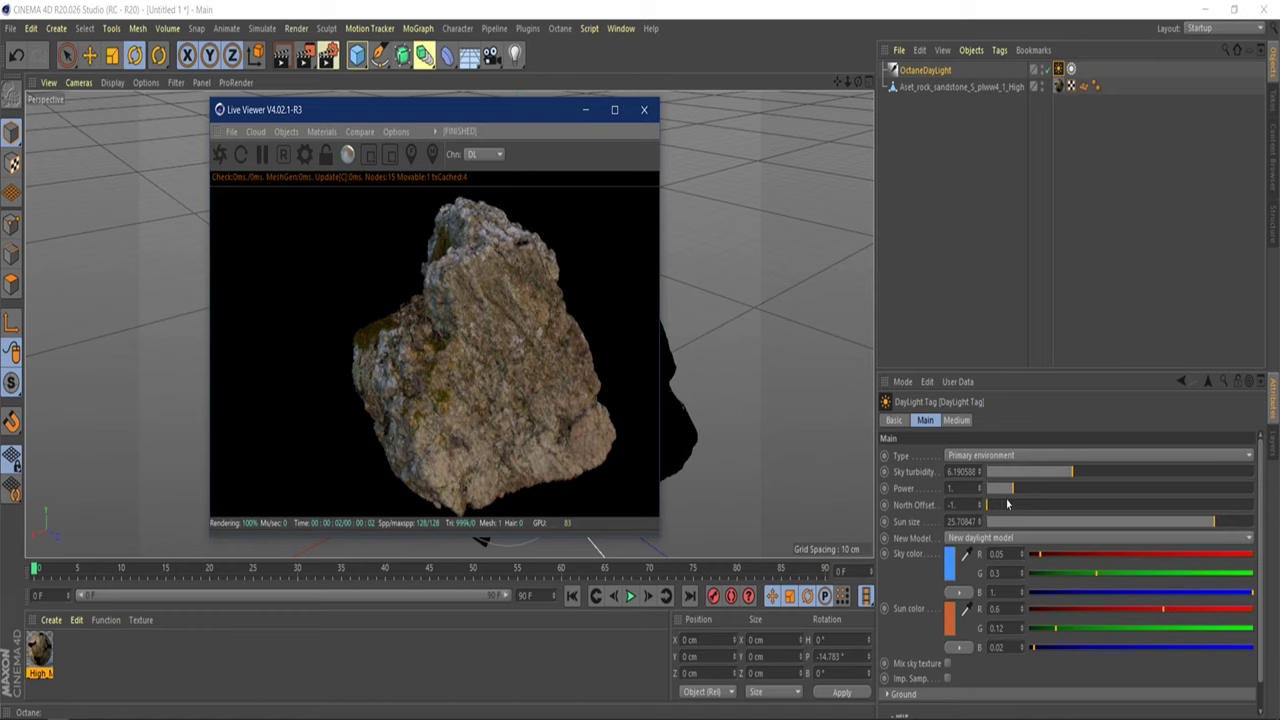
{"action": "left_click_drag", "start_coordinate": [1015, 492], "coordinate": [1044, 501]}
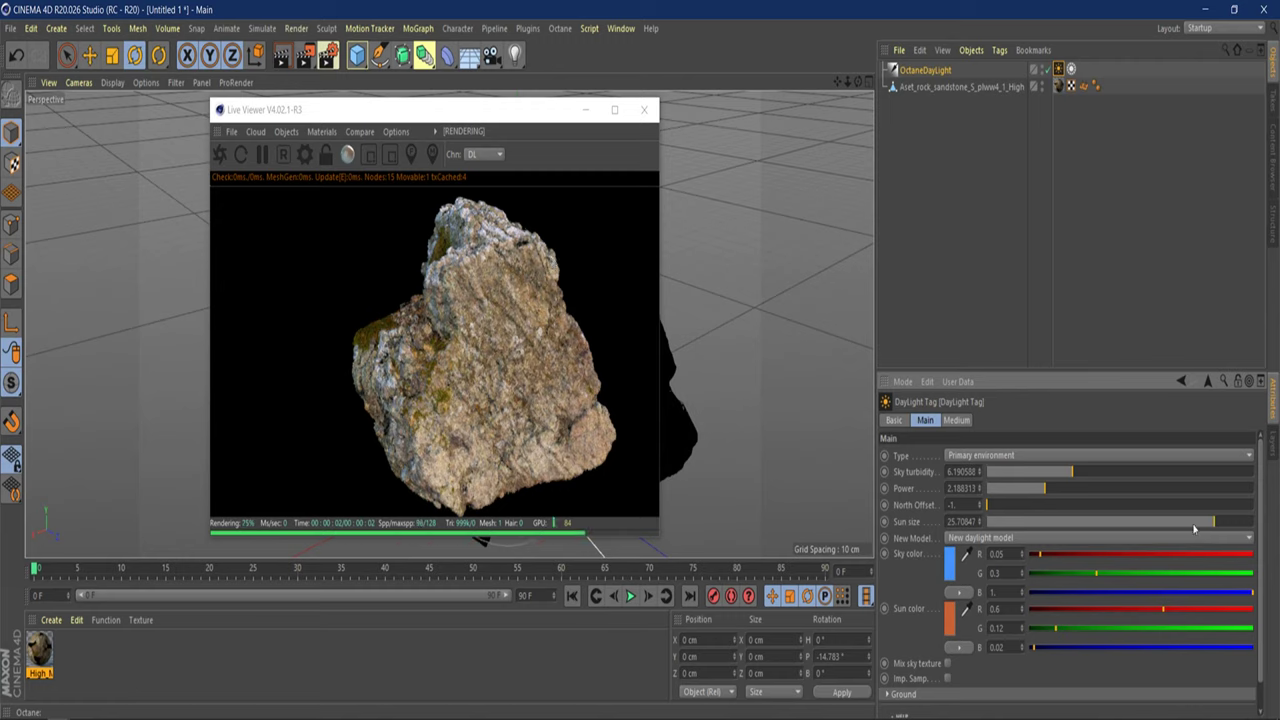
Lower the daylight's Sky turbidity to 2 and set its Sun size to about 4.25.
{"action": "left_click_drag", "start_coordinate": [1213, 523], "coordinate": [1016, 523]}
{"action": "left_click_drag", "start_coordinate": [1065, 475], "coordinate": [962, 480]}
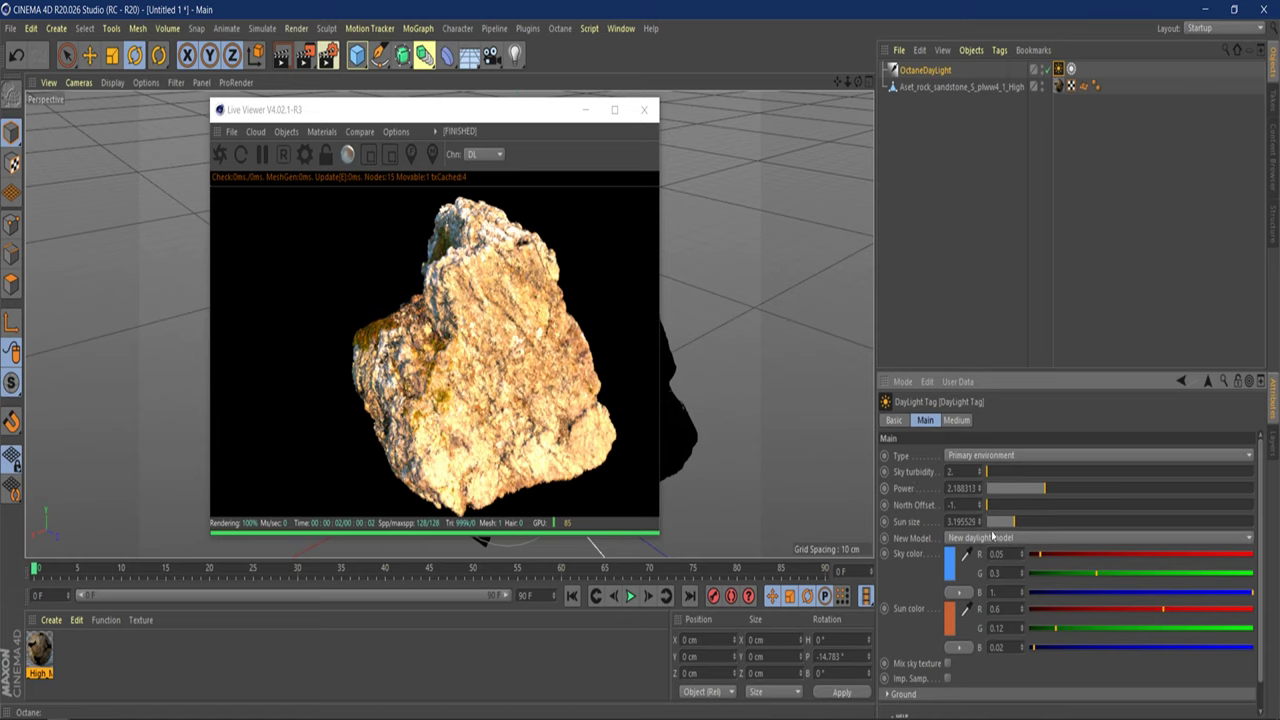
{"action": "left_click_drag", "start_coordinate": [1015, 523], "coordinate": [1024, 522]}
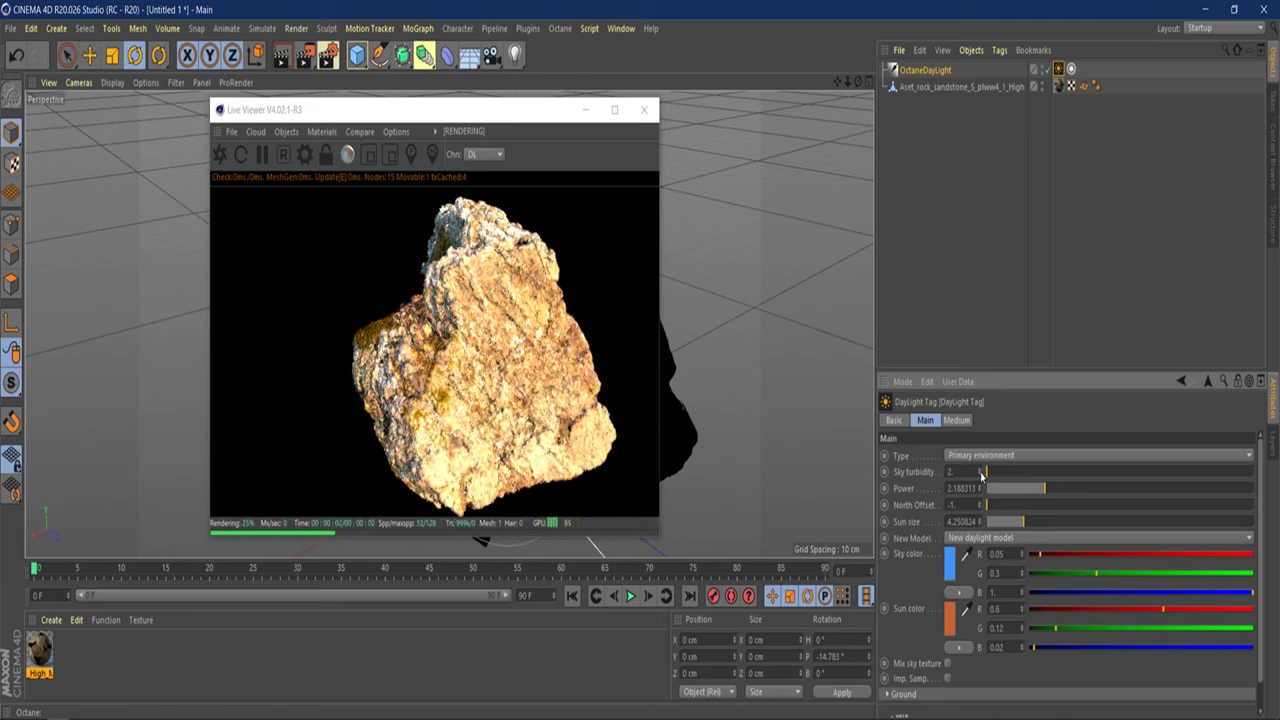
Try a daylight Sky turbidity of about 3.71 and view the rock from its mossy side against the sky.
{"action": "left_click_drag", "start_coordinate": [993, 476], "coordinate": [1021, 480]}
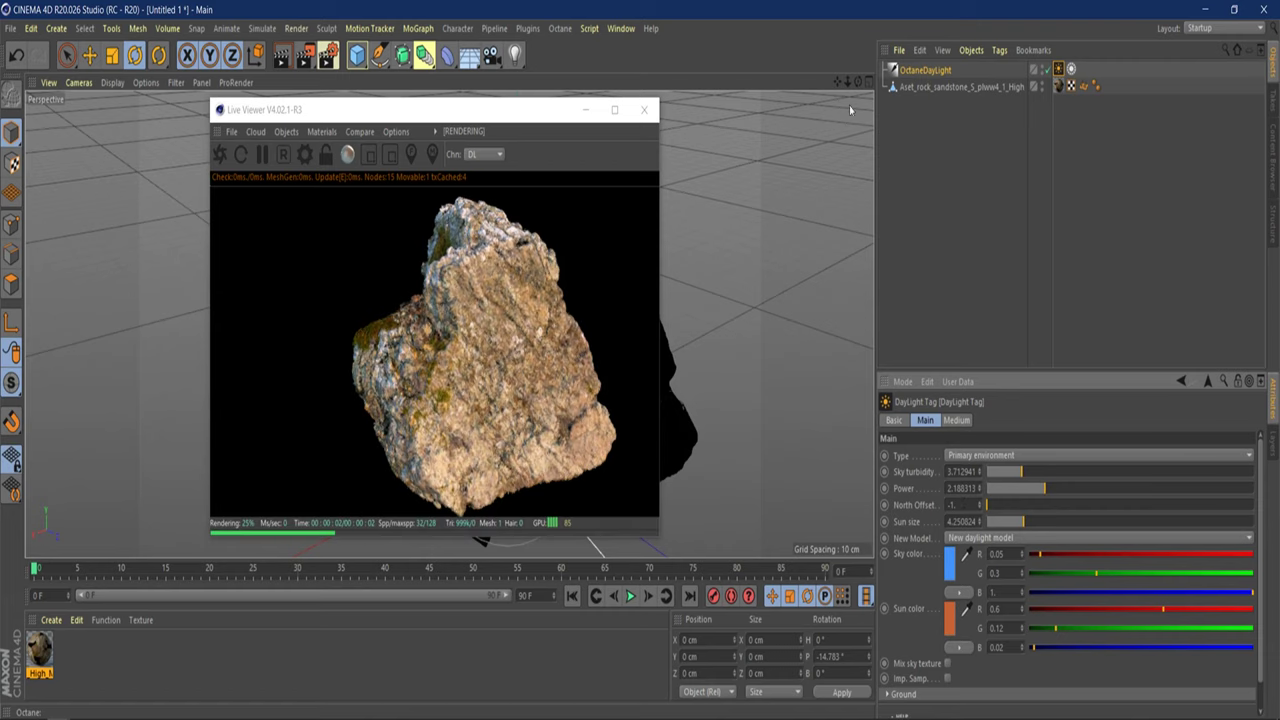
{"action": "mouse_move", "coordinate": [859, 87]}
{"action": "left_mouse_down"}
{"action": "mouse_move", "coordinate": [859, 115]}
{"action": "mouse_move", "coordinate": [859, 102]}
{"action": "left_mouse_up"}
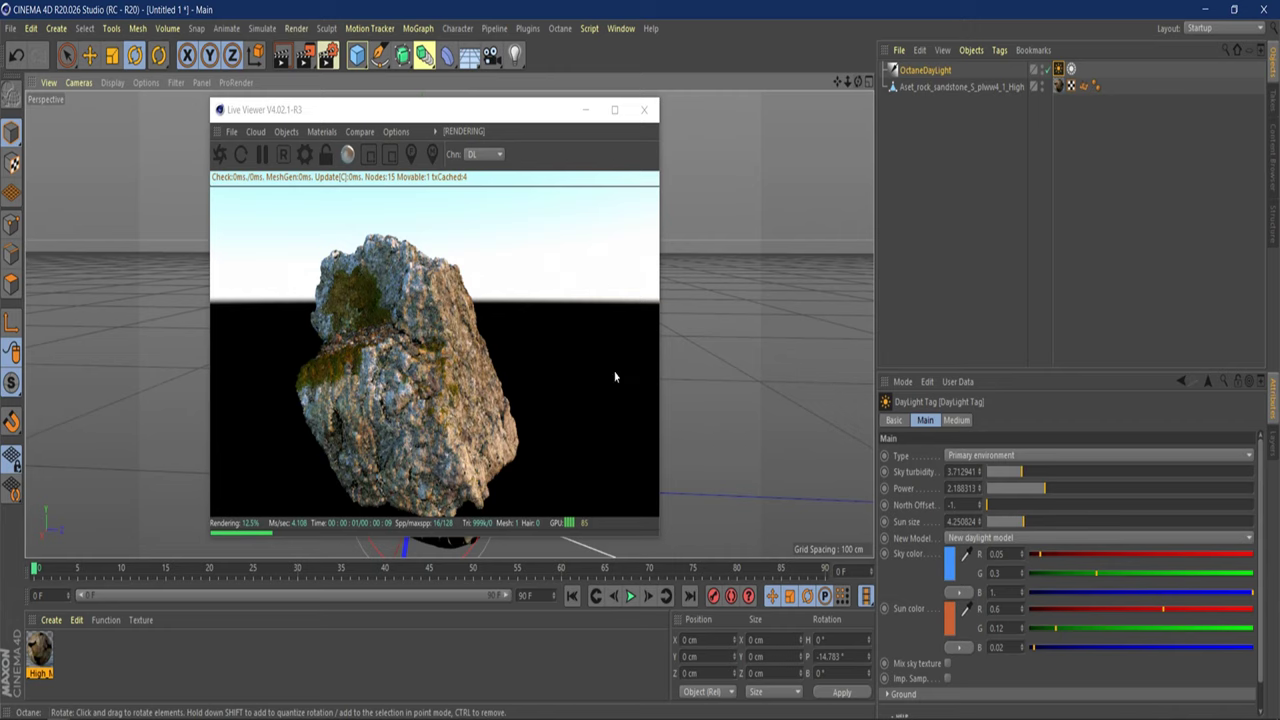
Try daylight Ground blend angles of about 49.5, 14.6 and 73.4, and return the angle to 1.
{"action": "scroll", "coordinate": [1078, 662], "scroll_direction": "down", "scroll_amount": 1}
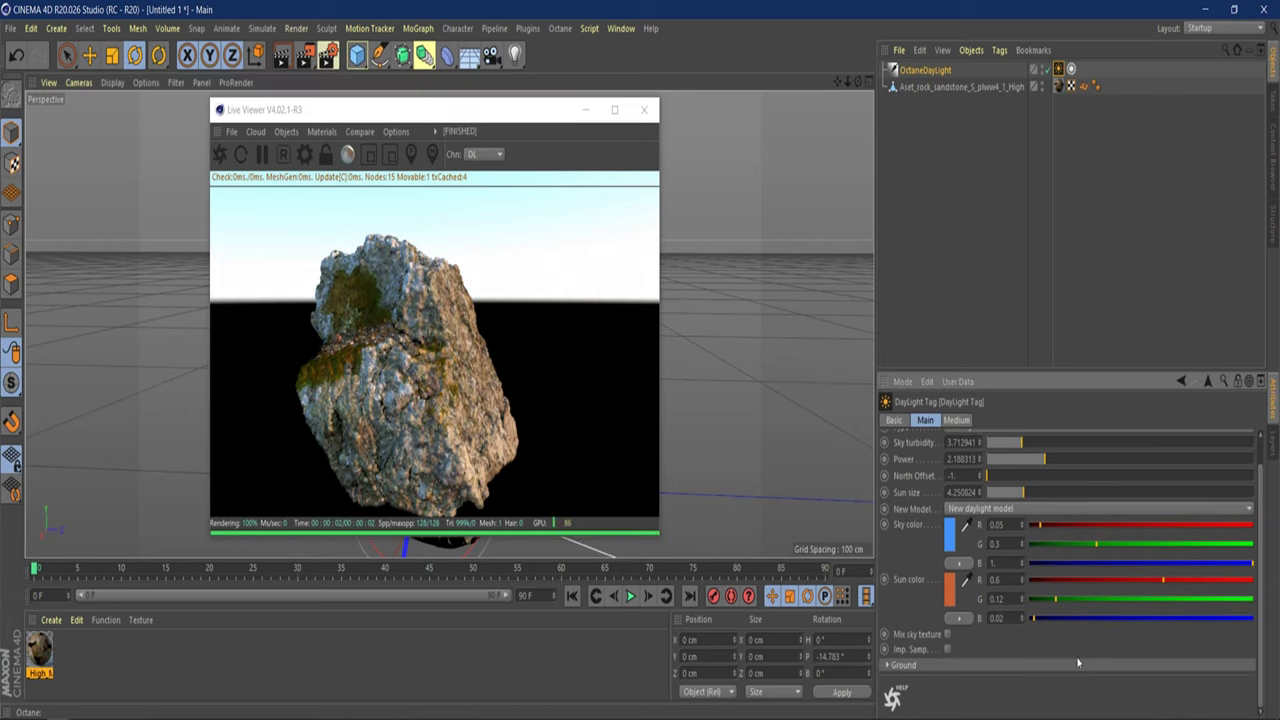
{"action": "left_click", "coordinate": [889, 668]}
{"action": "scroll", "coordinate": [932, 670], "scroll_direction": "down", "scroll_amount": 3}
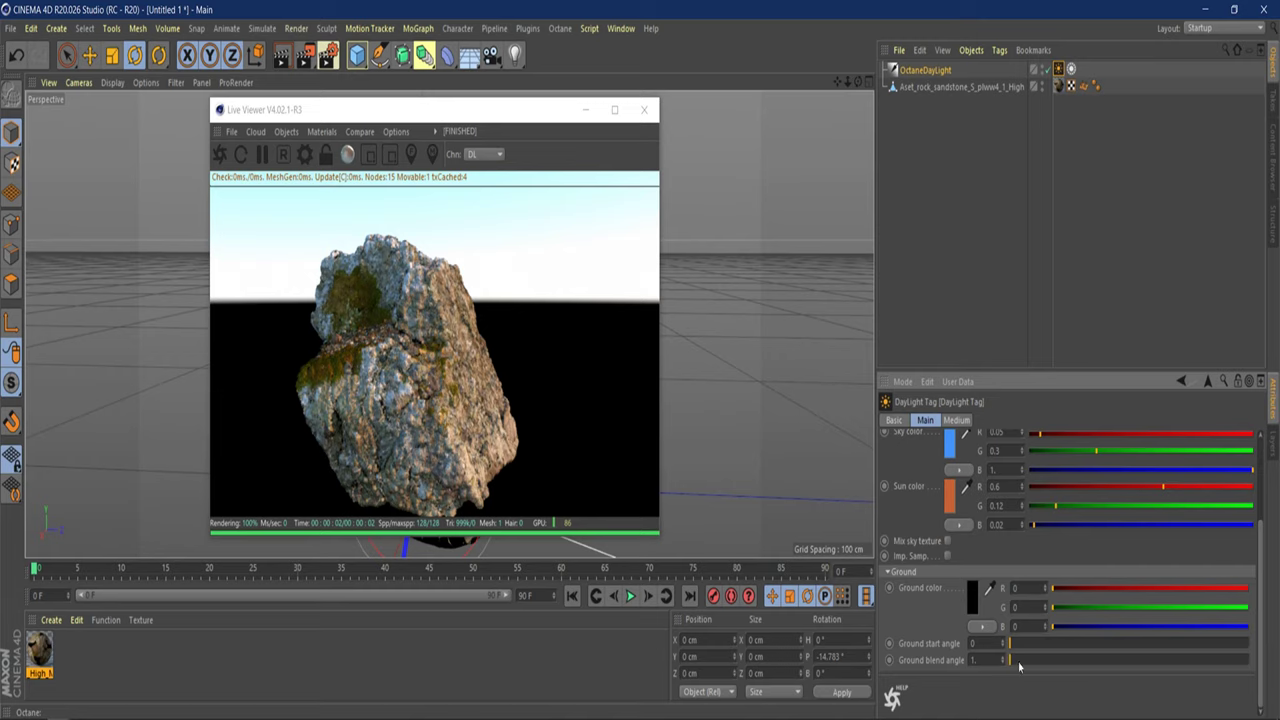
{"action": "left_click_drag", "start_coordinate": [1010, 660], "coordinate": [1142, 674]}
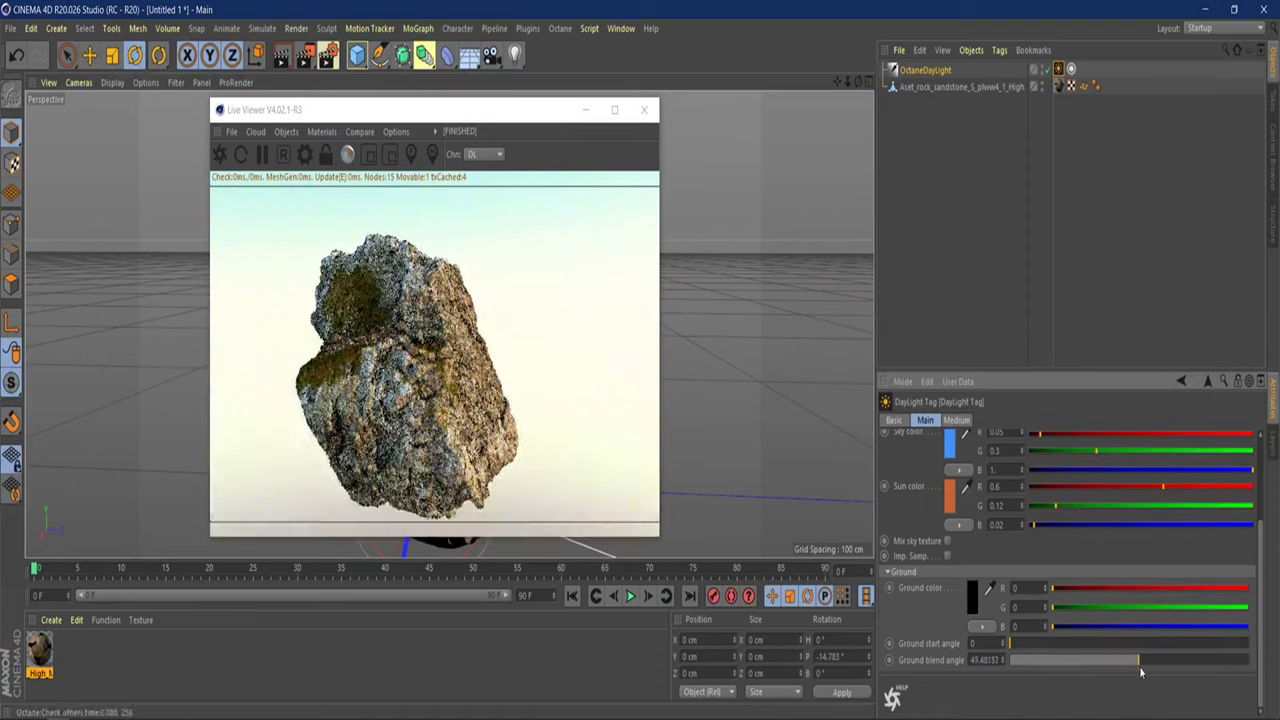
{"action": "left_click", "coordinate": [1046, 661]}
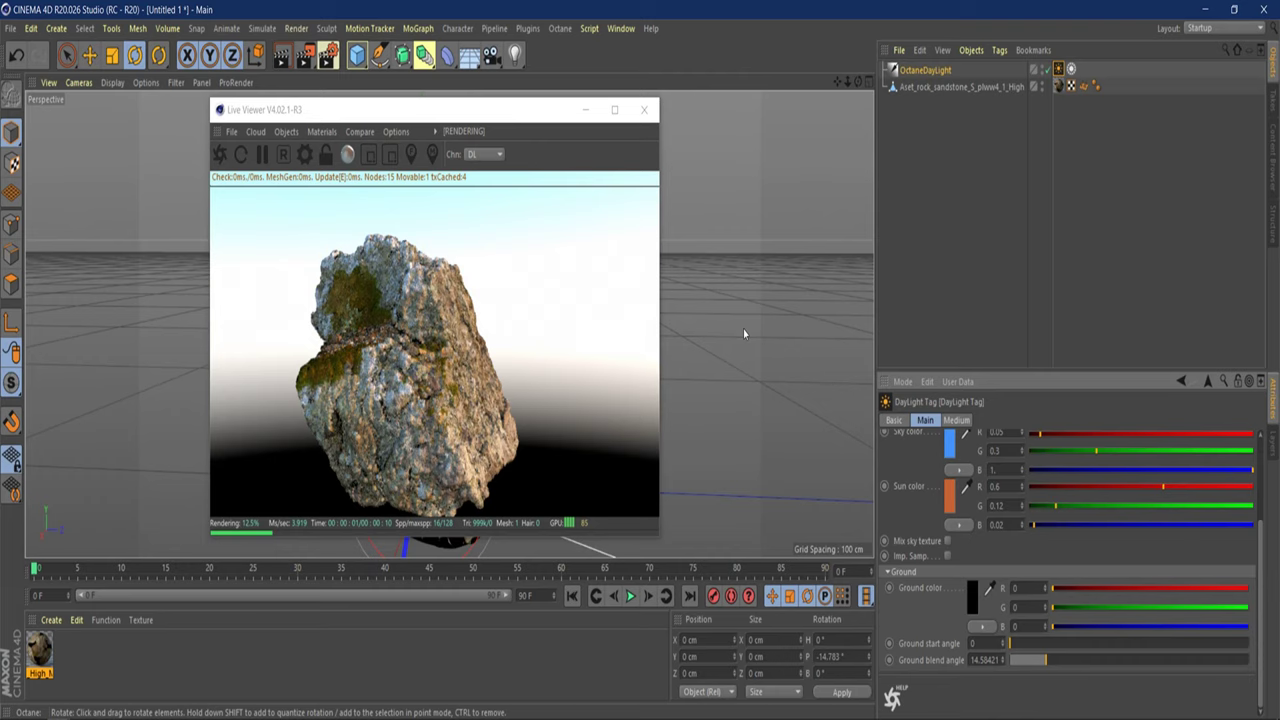
{"action": "scroll", "coordinate": [740, 360], "scroll_direction": "up", "scroll_amount": 5}
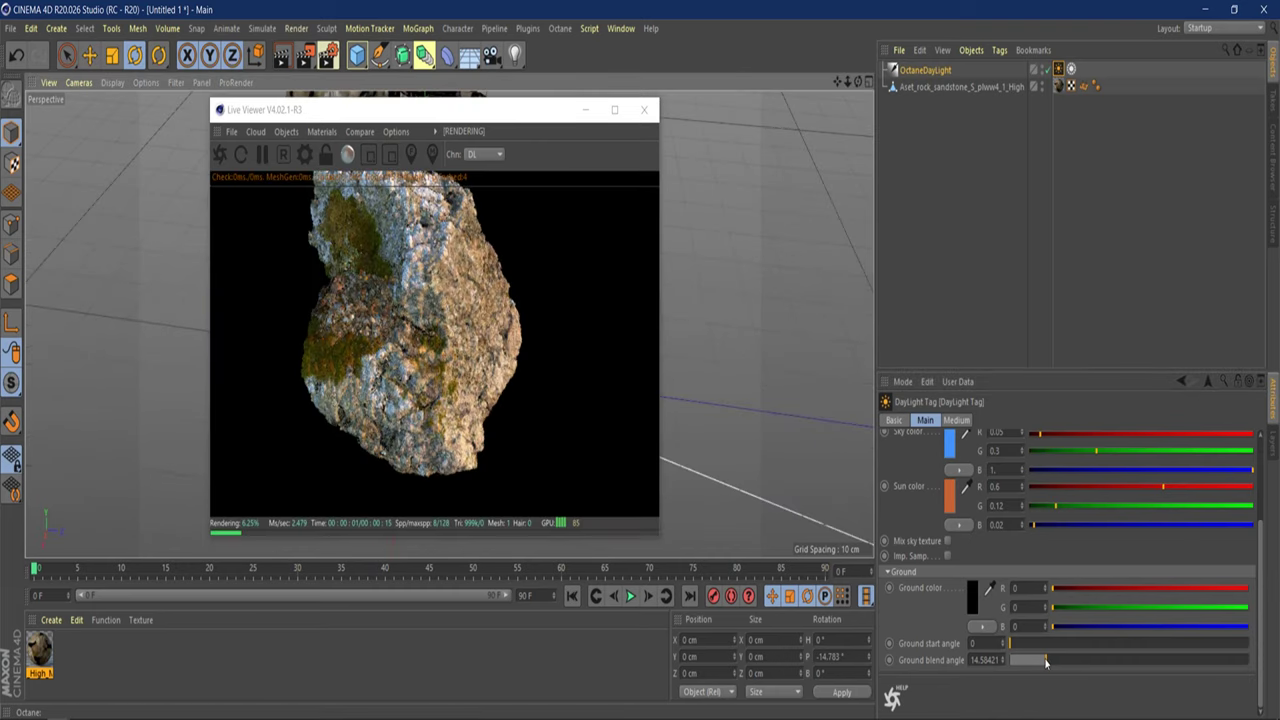
{"action": "left_click_drag", "start_coordinate": [1088, 662], "coordinate": [1206, 648]}
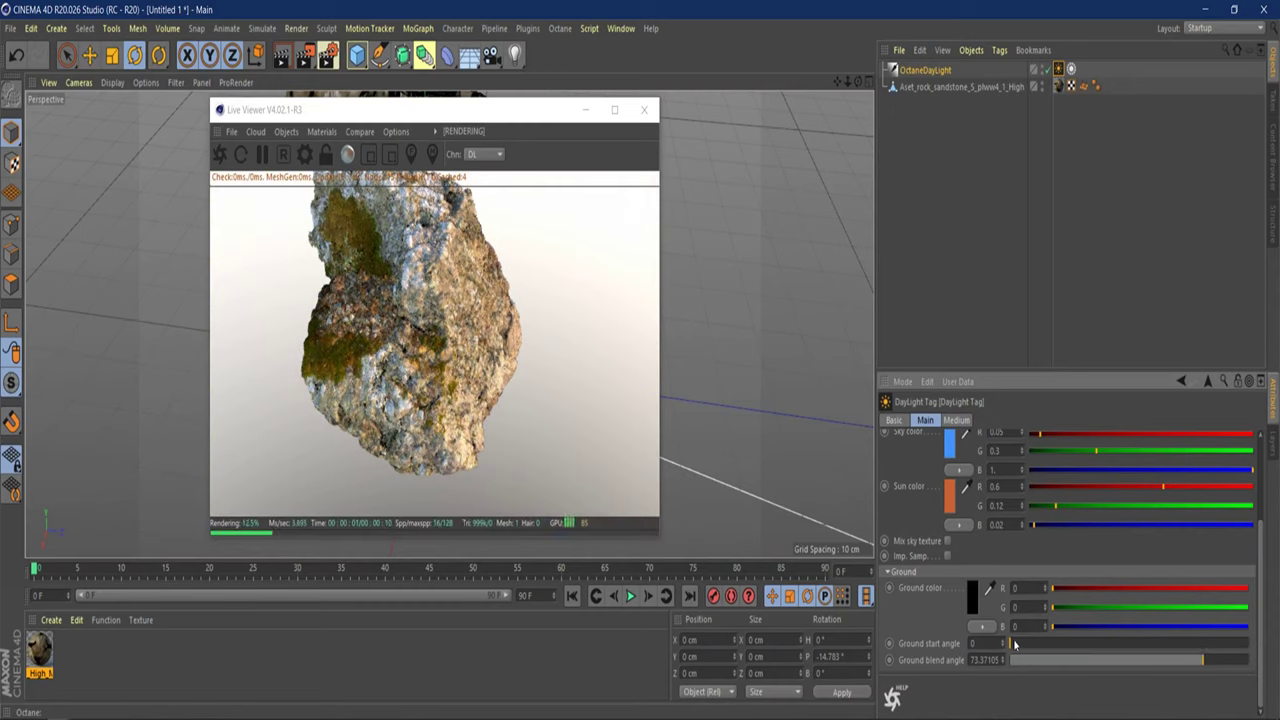
{"action": "mouse_move", "coordinate": [1014, 644]}
{"action": "left_mouse_down"}
{"action": "mouse_move", "coordinate": [1140, 646]}
{"action": "mouse_move", "coordinate": [1010, 645]}
{"action": "left_mouse_up"}
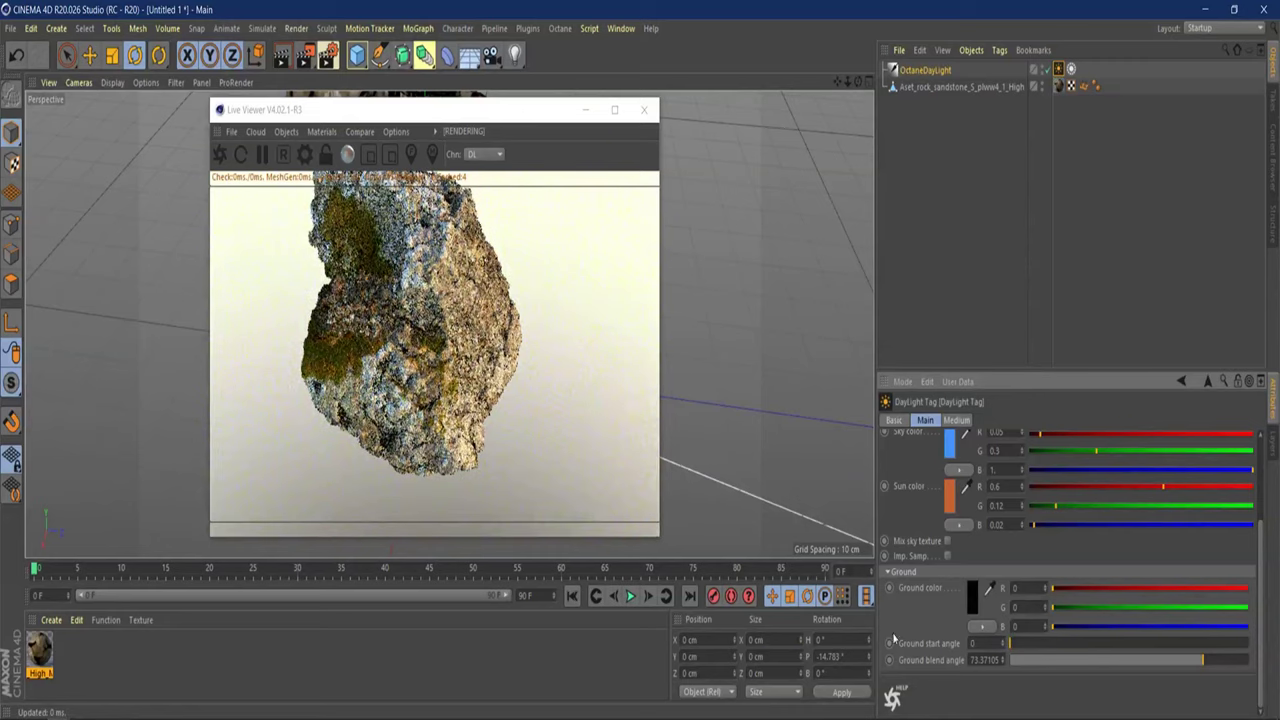
{"action": "left_click_drag", "start_coordinate": [1171, 660], "coordinate": [1009, 664]}
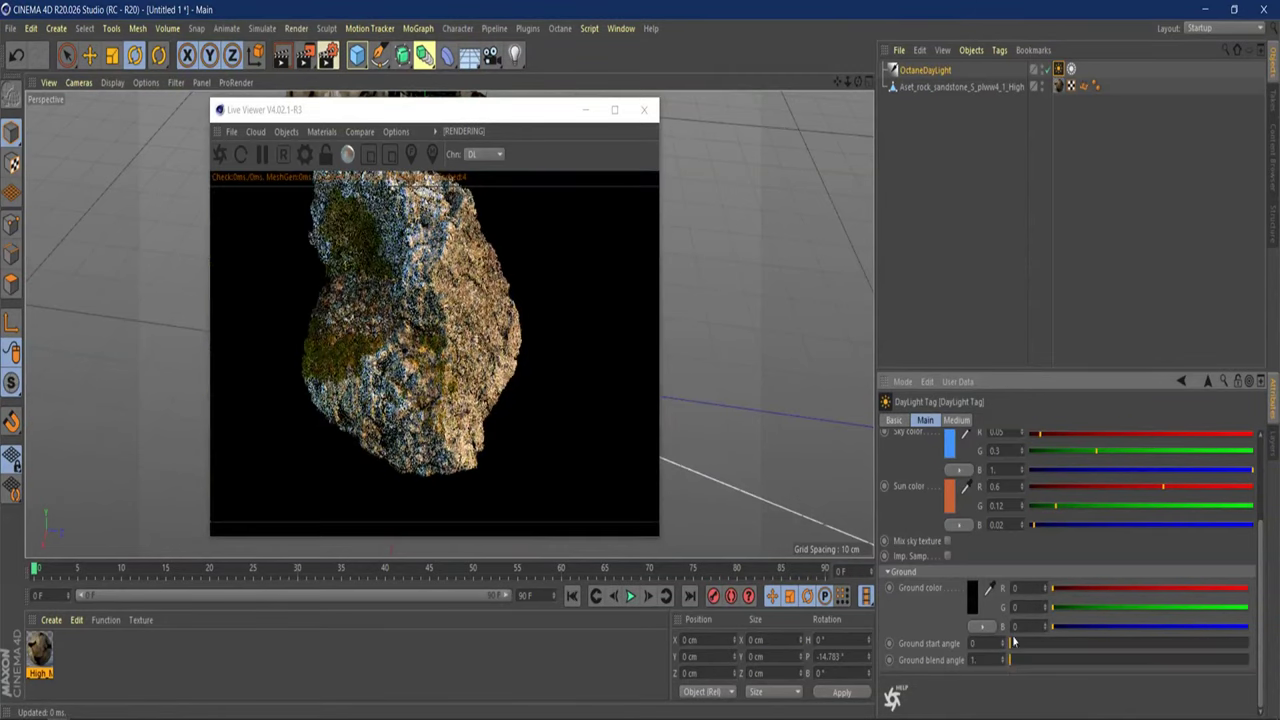
Set the daylight's Ground start angle to about 28.2 and its Ground blend angle to about 33.1.
{"action": "left_click_drag", "start_coordinate": [1038, 647], "coordinate": [1068, 648]}
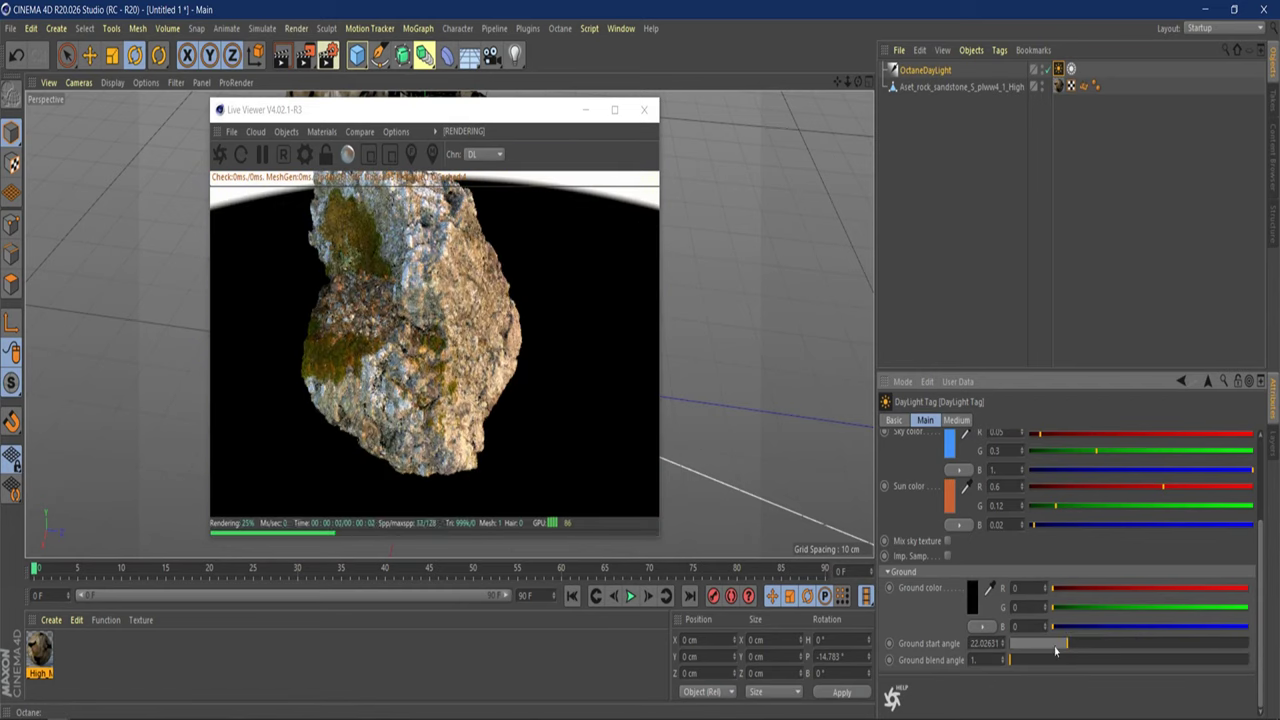
{"action": "left_click_drag", "start_coordinate": [1050, 650], "coordinate": [1034, 668]}
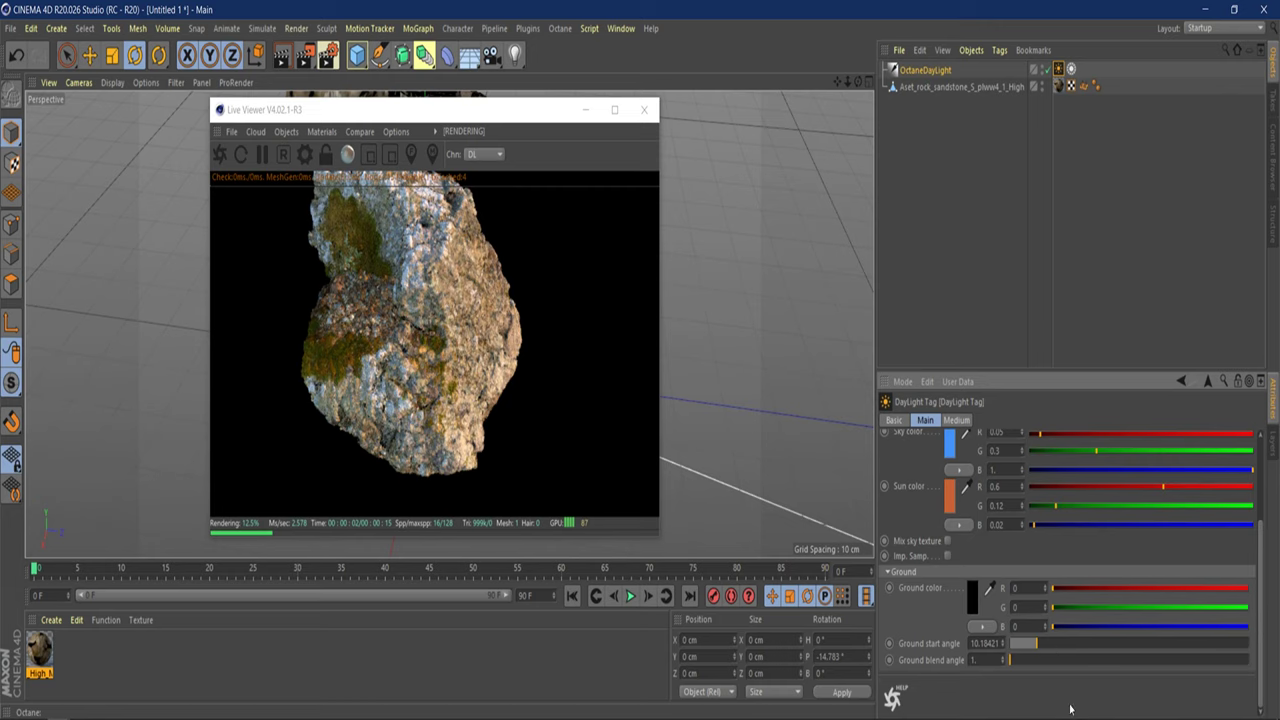
{"action": "left_click", "coordinate": [1084, 643]}
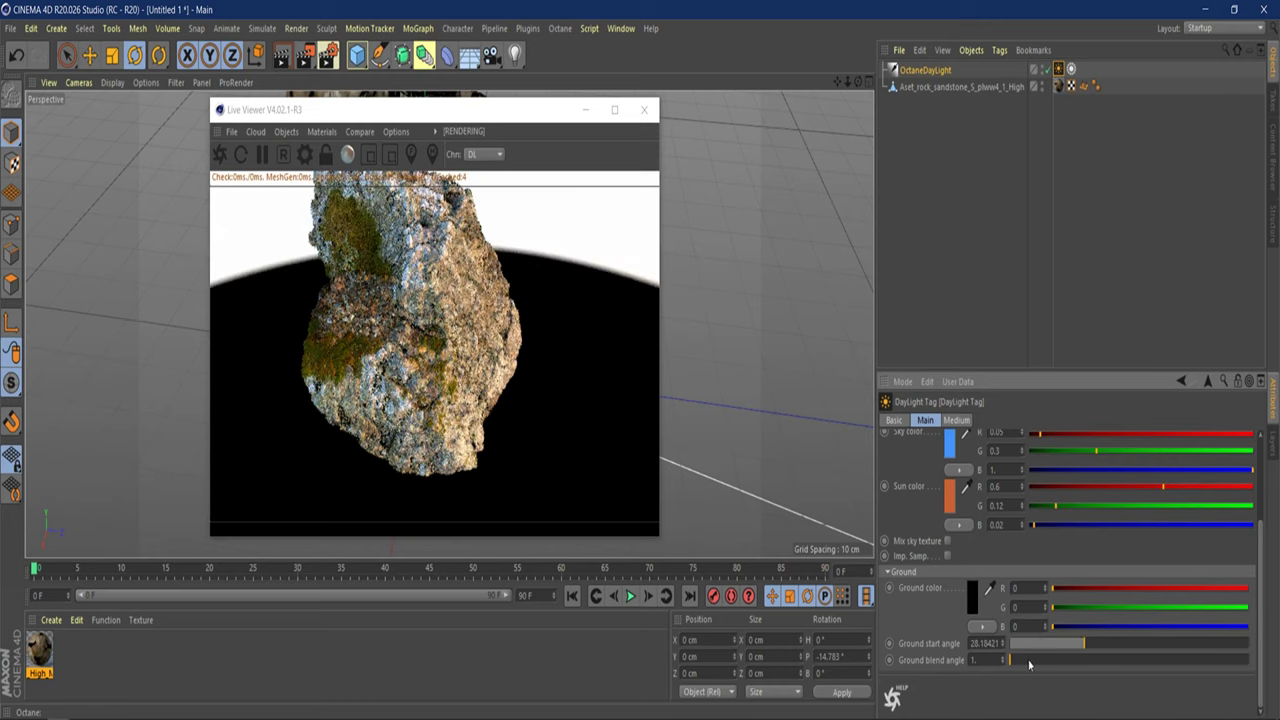
{"action": "left_click_drag", "start_coordinate": [1029, 664], "coordinate": [1102, 663]}
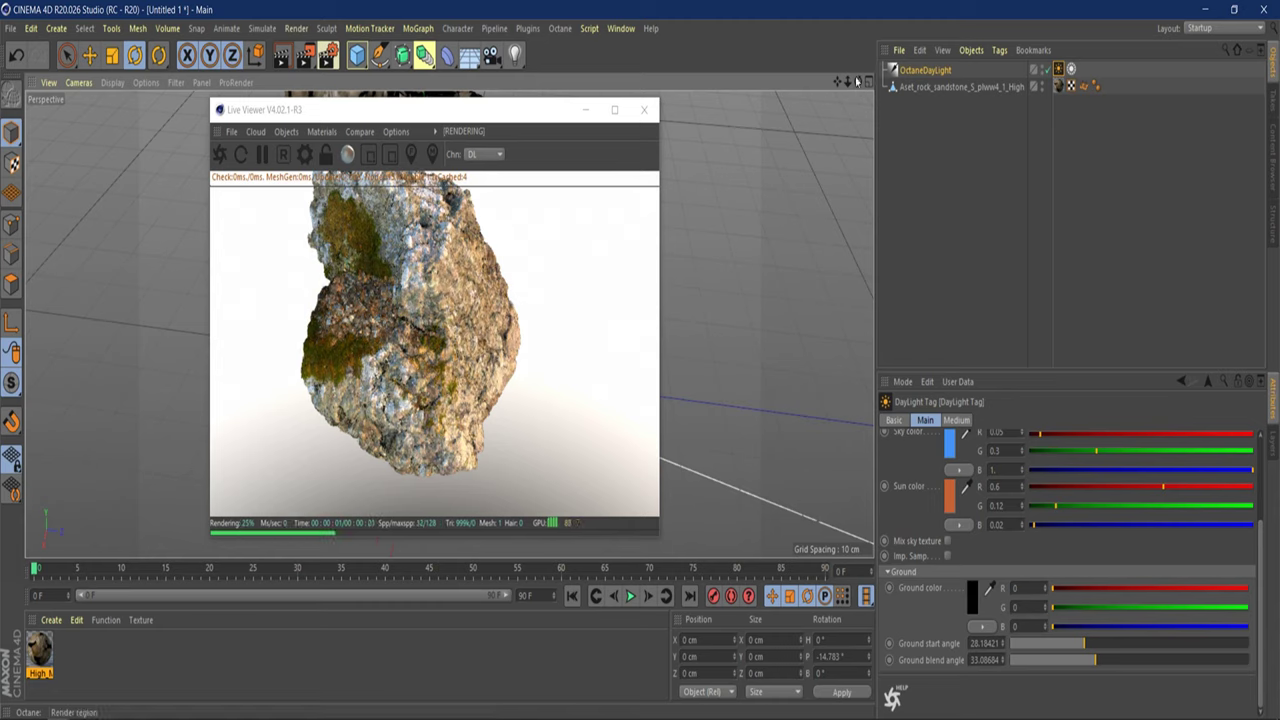
Lower the daylight's Power to about 1.41, Sky turbidity to about 2.58 and Sun size to about 2.84.
{"action": "left_click_drag", "start_coordinate": [857, 82], "coordinate": [857, 82]}
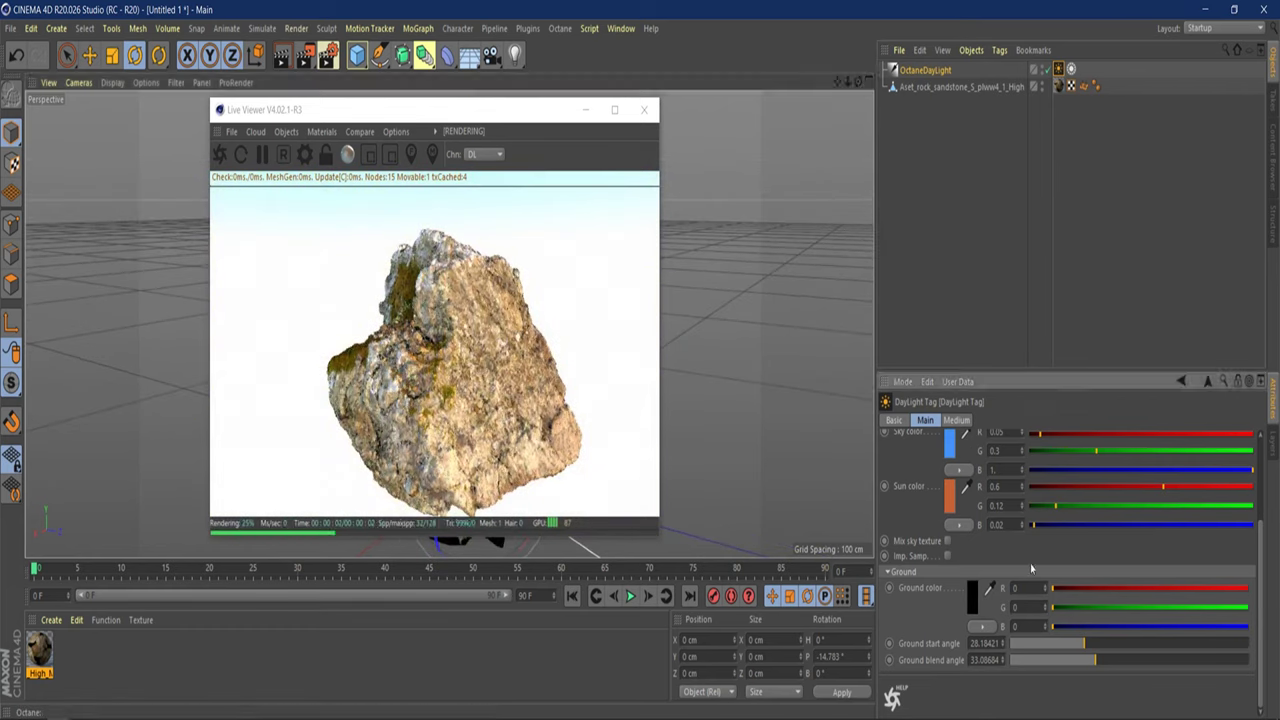
{"action": "scroll", "coordinate": [1100, 500], "scroll_direction": "up", "scroll_amount": 3}
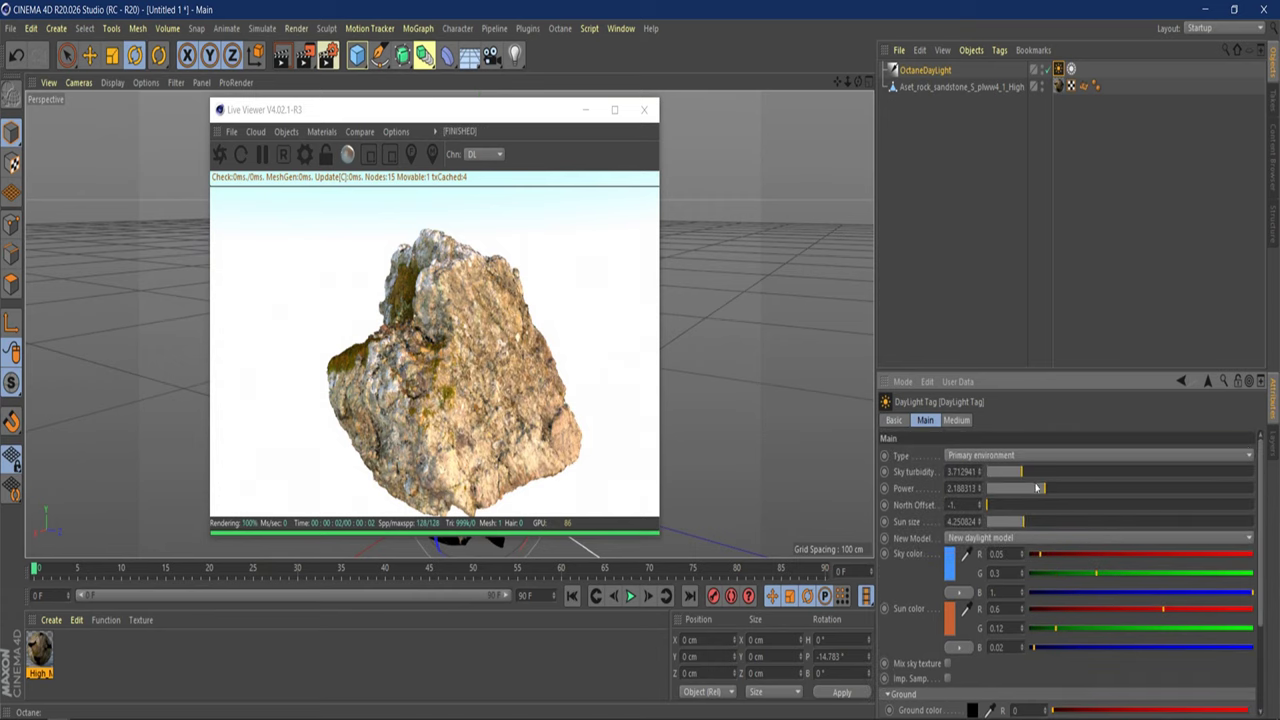
{"action": "left_click_drag", "start_coordinate": [1043, 493], "coordinate": [999, 473]}
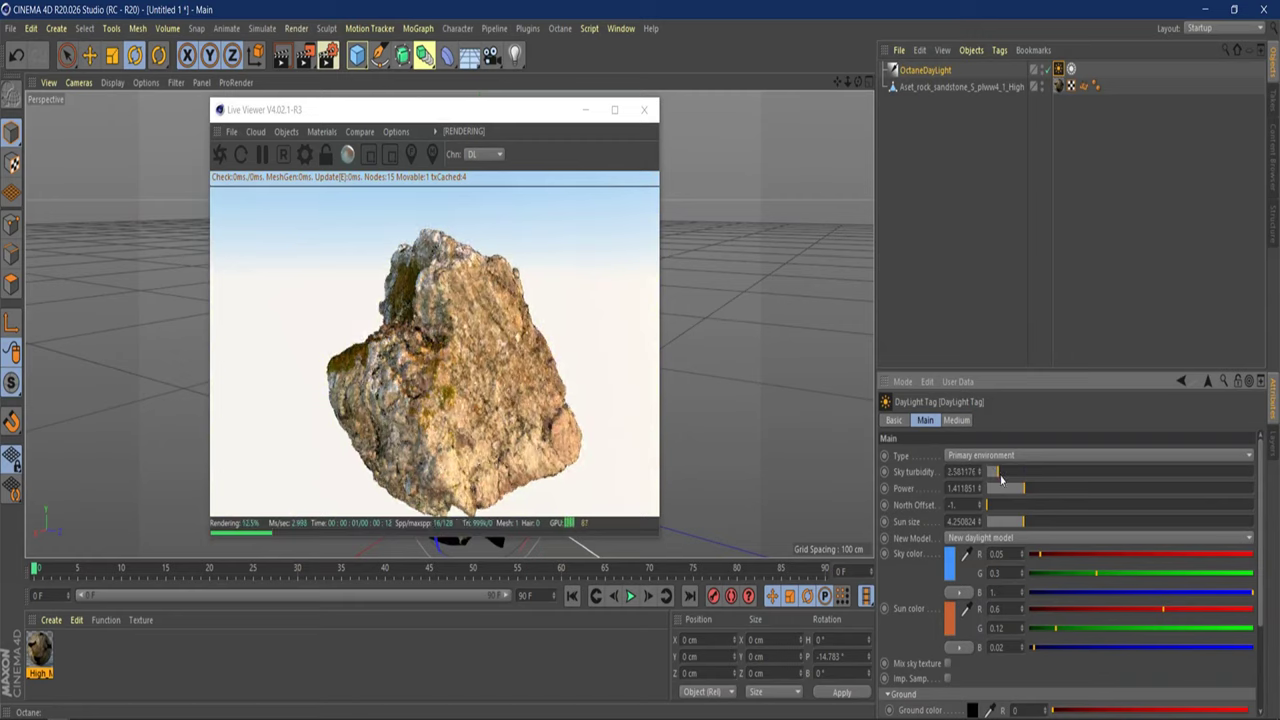
{"action": "left_click_drag", "start_coordinate": [1021, 521], "coordinate": [1008, 521]}
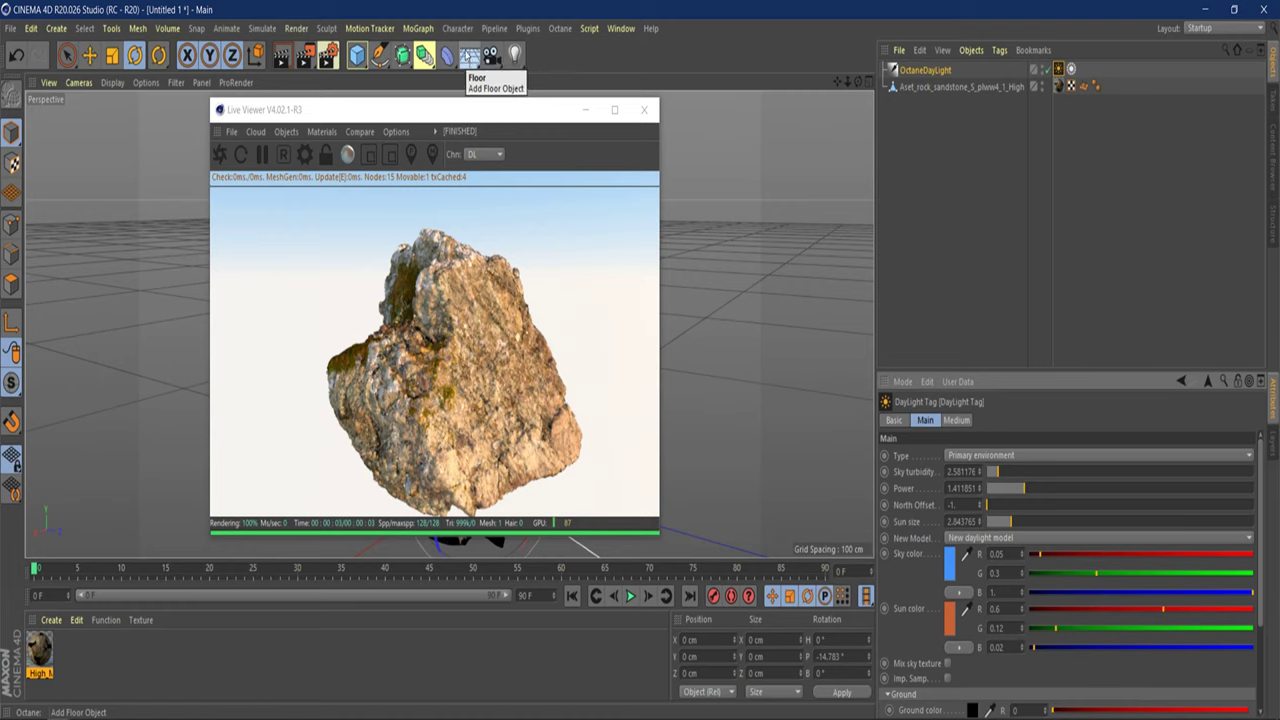
Add a Plane under the rock as a ground surface, keeping its default 400 × 400 cm size.
{"action": "left_click_drag", "start_coordinate": [847, 83], "coordinate": [847, 195]}
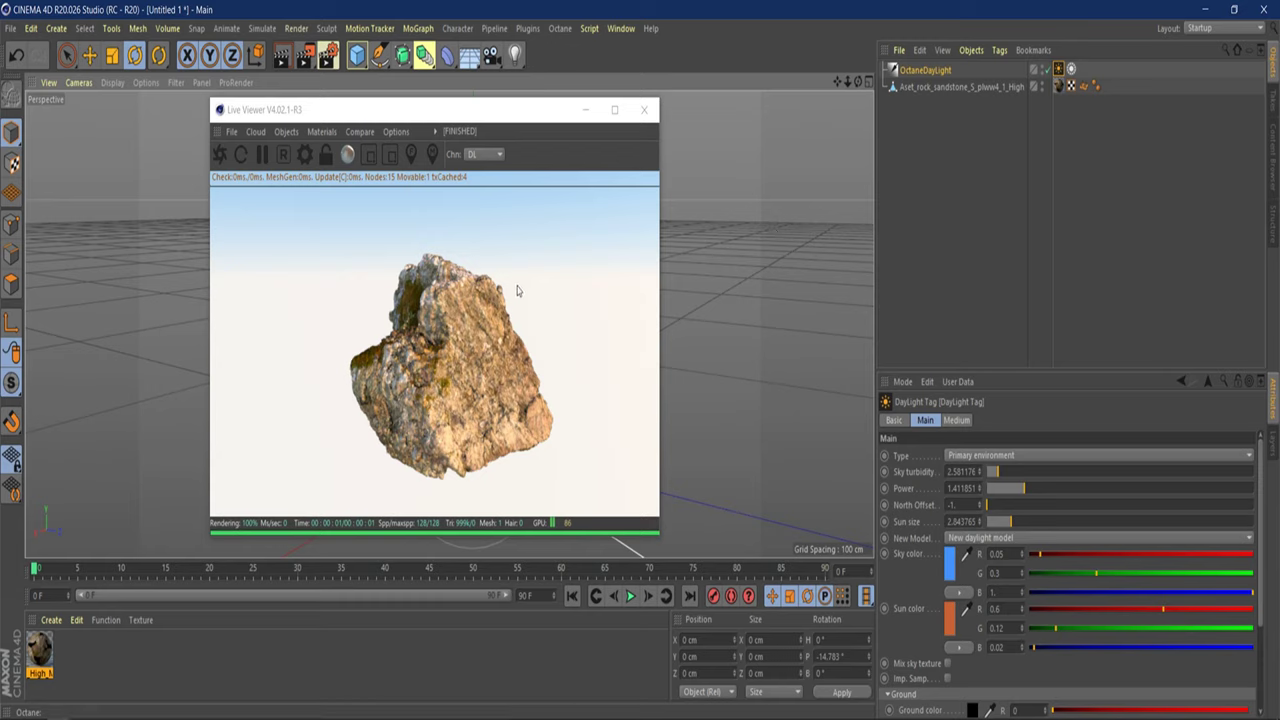
{"action": "left_click", "coordinate": [359, 58]}
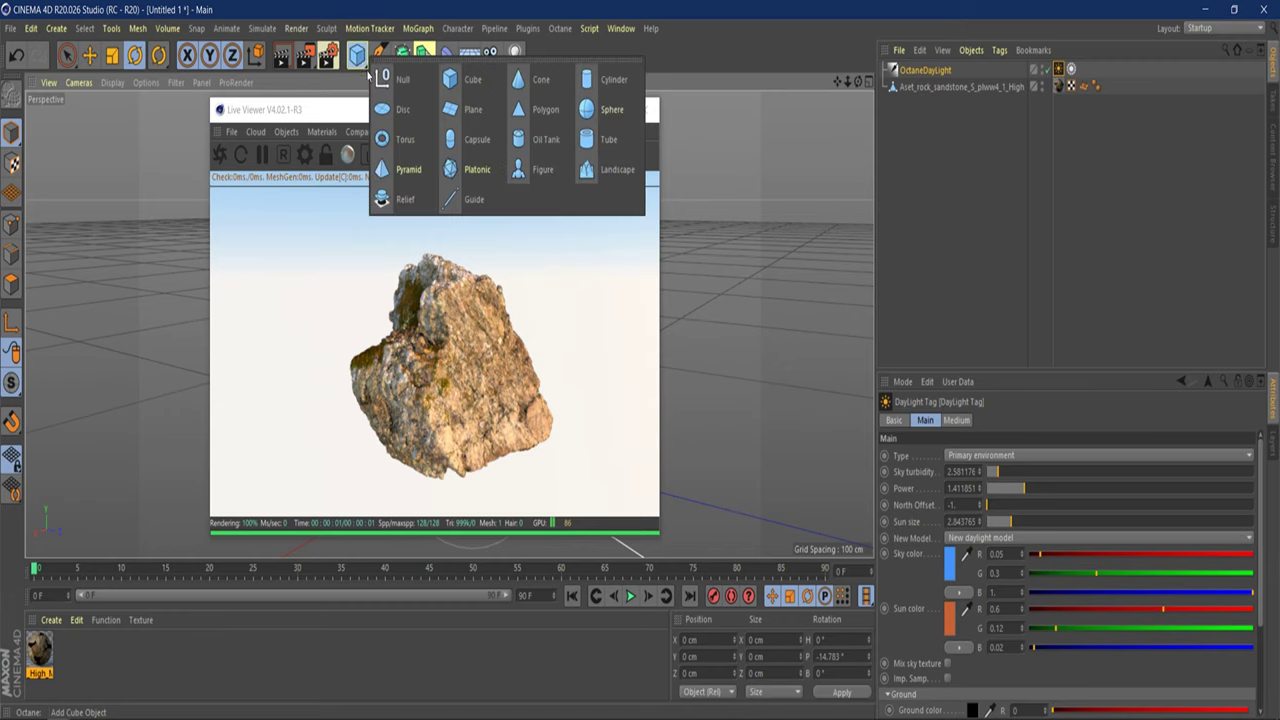
{"action": "left_click", "coordinate": [472, 109]}
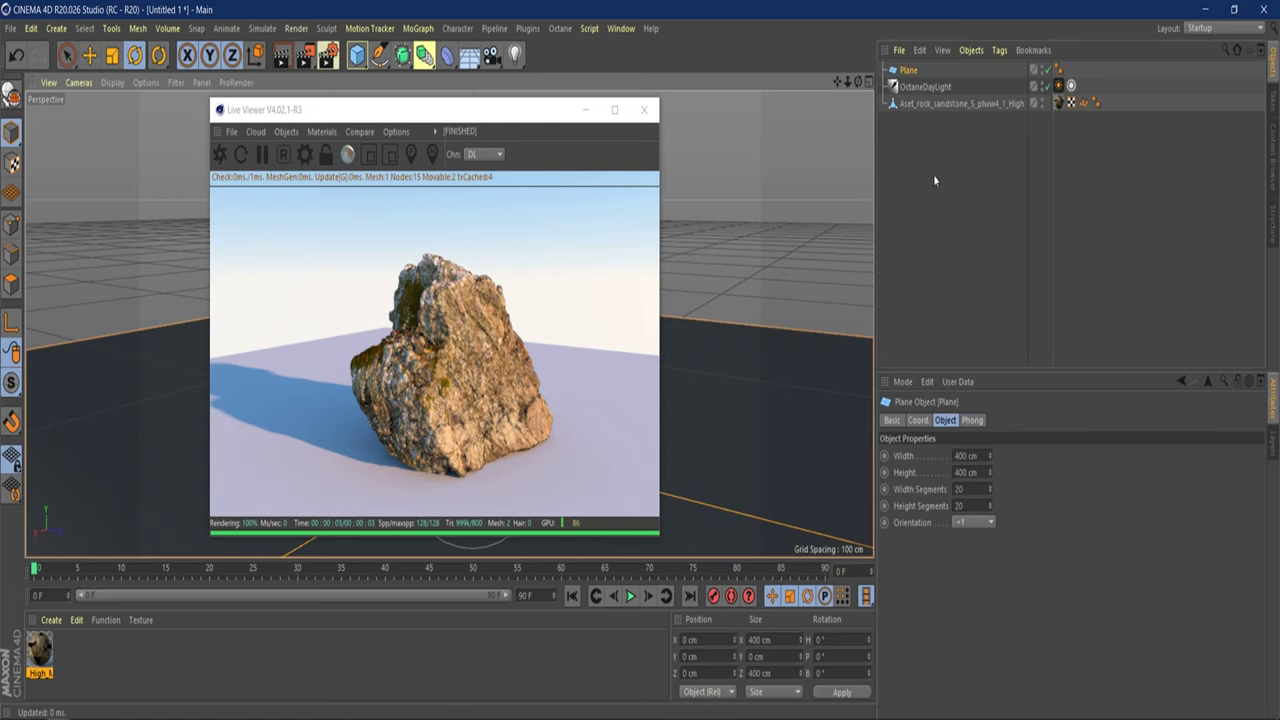
Add a Compositing tag to the Plane.
{"action": "right_click", "coordinate": [912, 70]}
{"action": "mouse_move", "coordinate": [985, 50]}
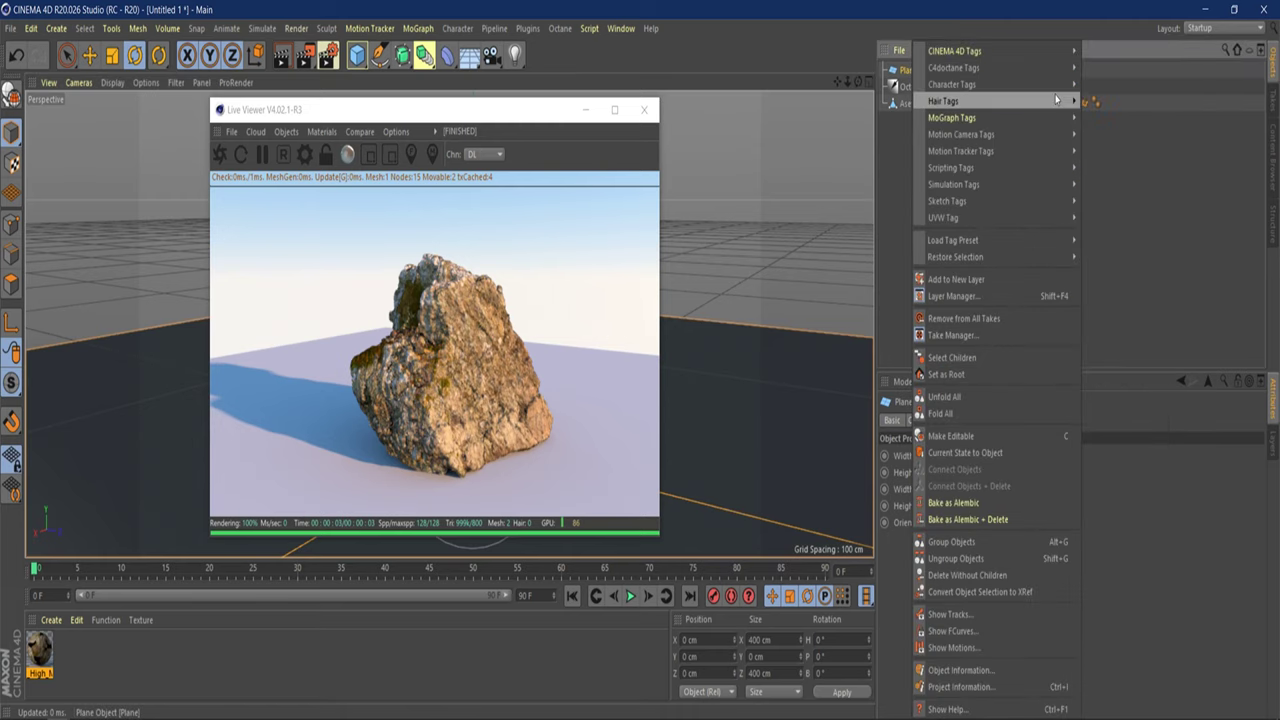
{"action": "mouse_move", "coordinate": [1025, 73]}
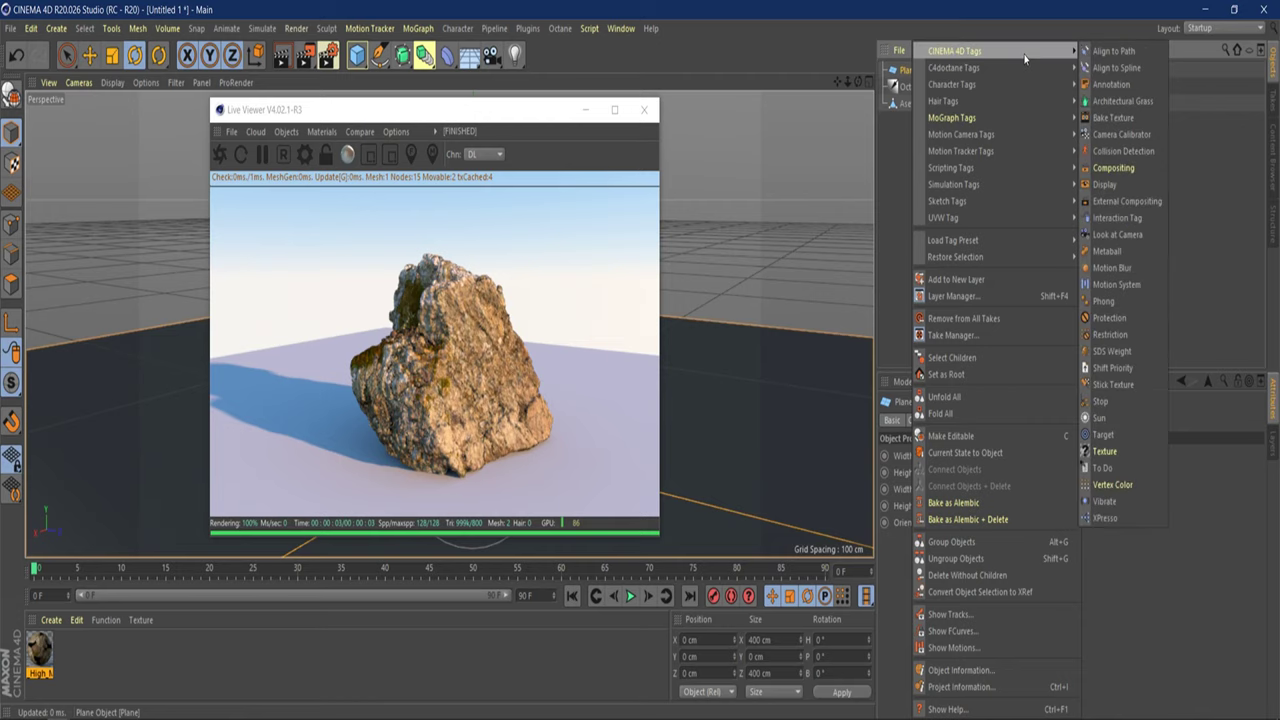
{"action": "left_click", "coordinate": [1131, 170]}
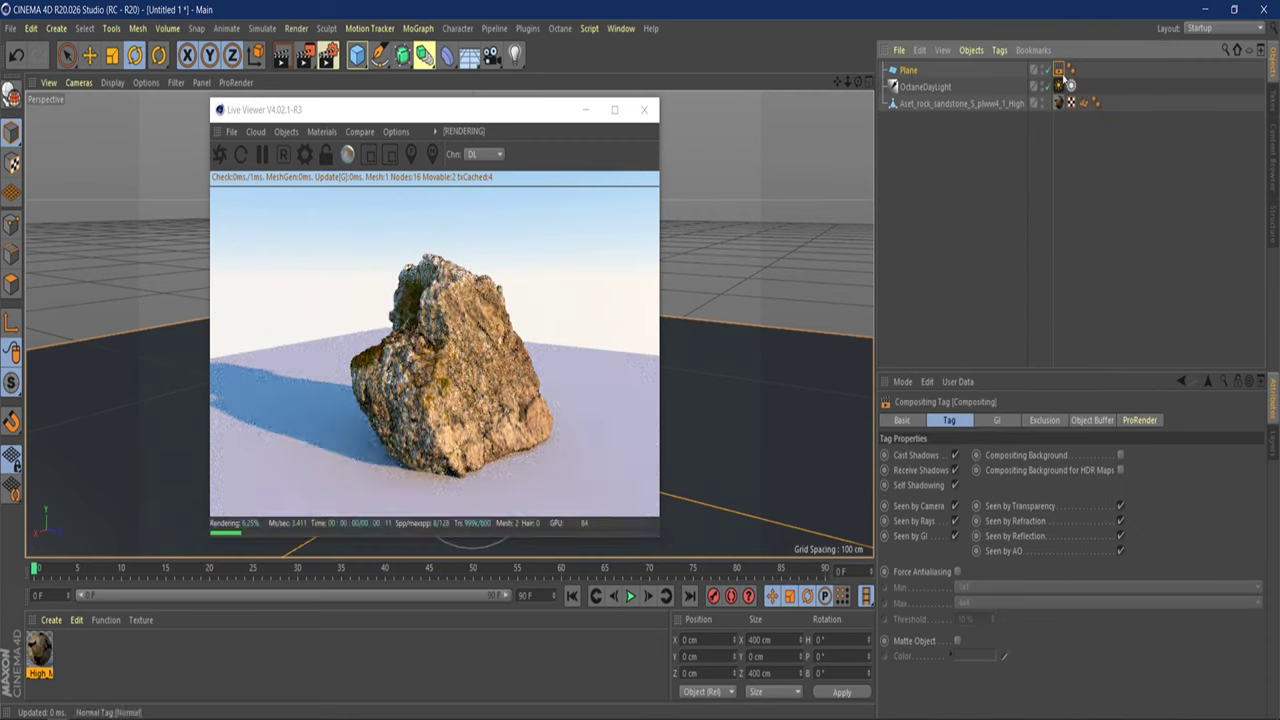
In the plane's Compositing tag, disable Self Shadowing and enable Compositing Background for HDR Maps and Matte Object.
{"action": "left_click", "coordinate": [955, 486]}
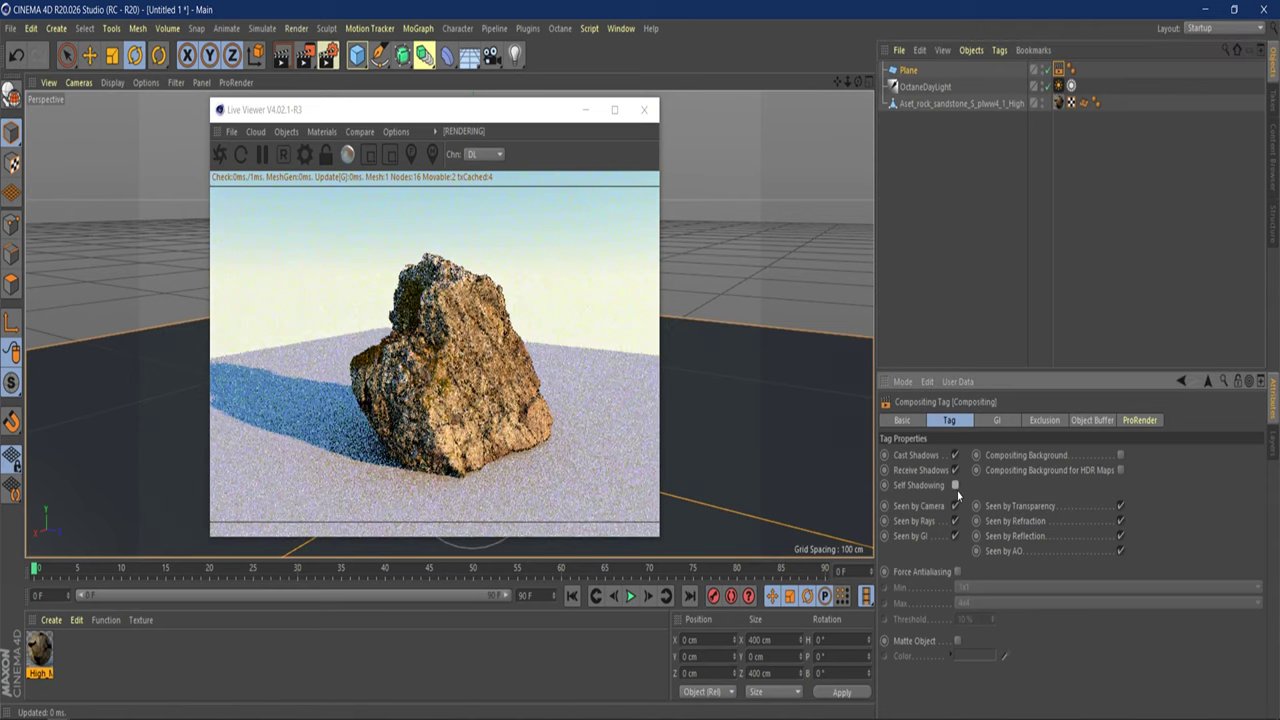
{"action": "left_click", "coordinate": [1121, 456]}
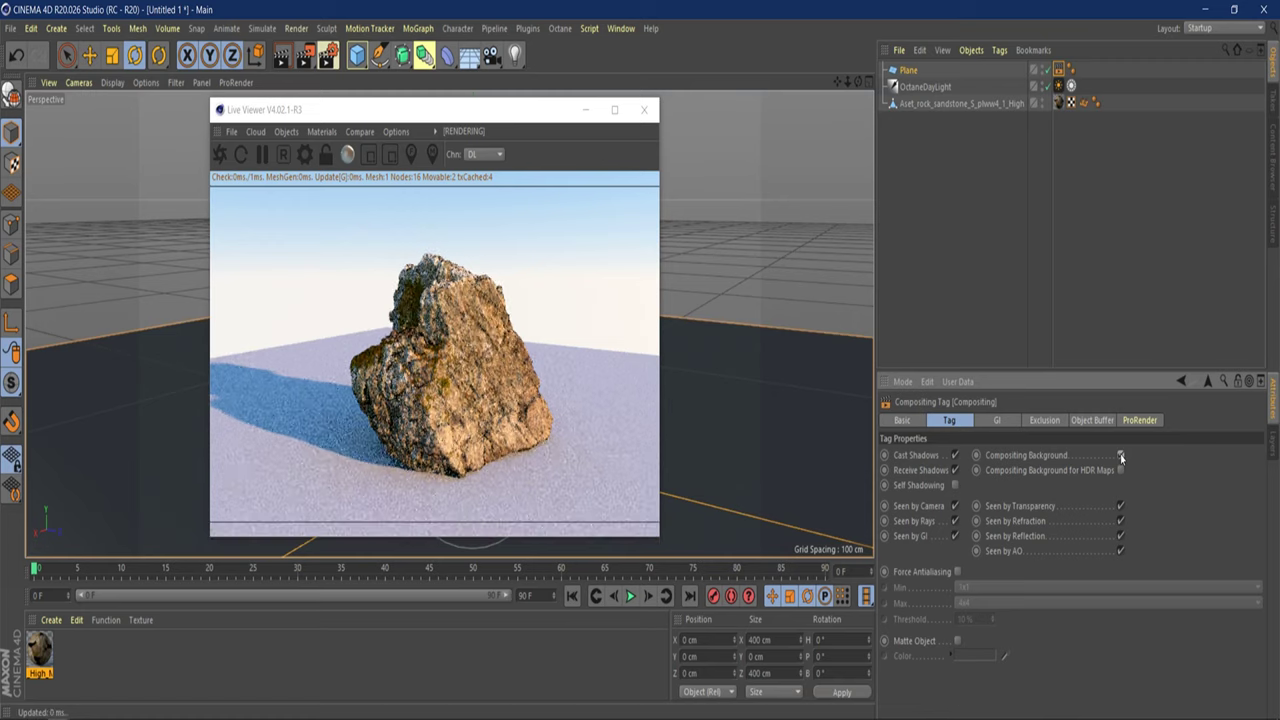
{"action": "left_click", "coordinate": [1121, 470]}
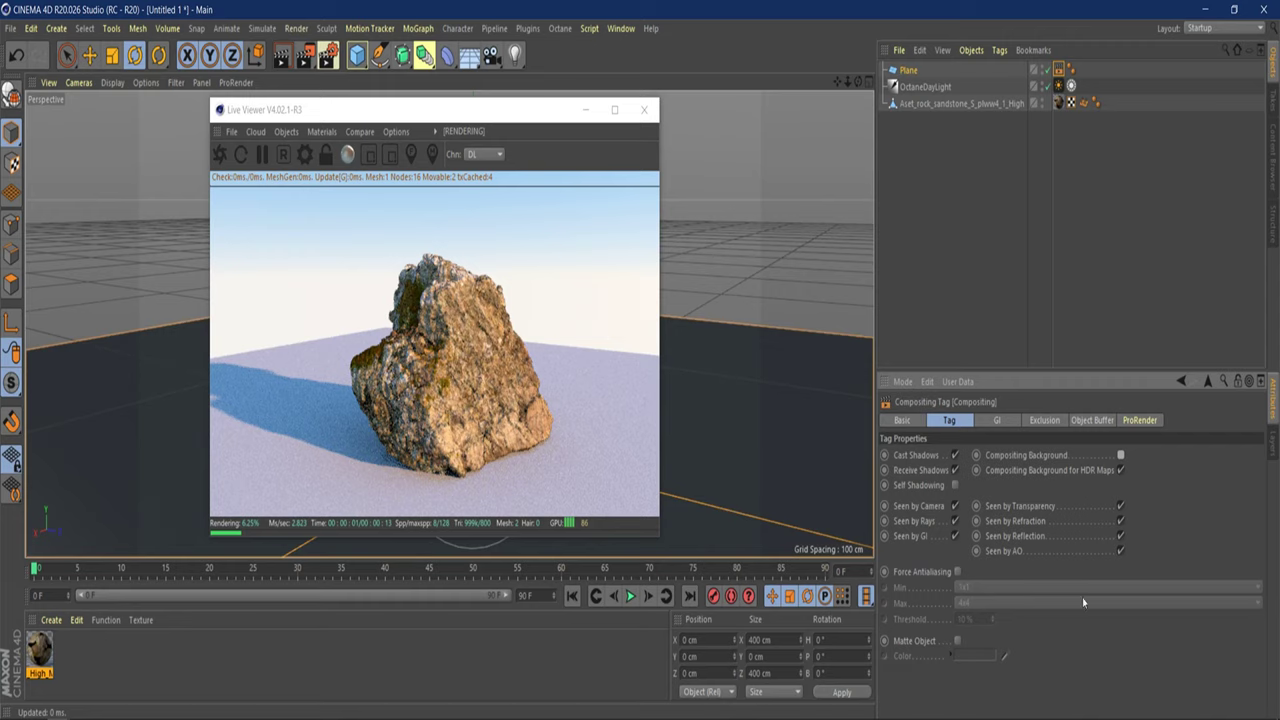
{"action": "left_click", "coordinate": [958, 641]}
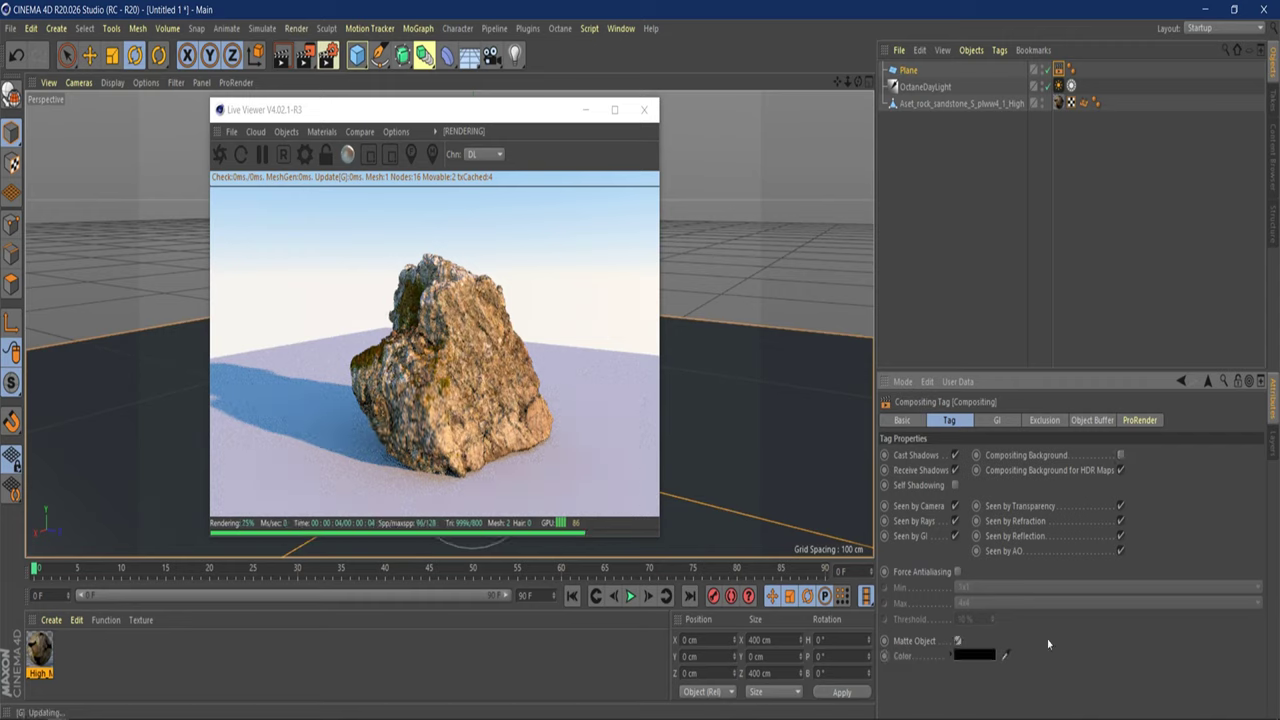
{"action": "left_click", "coordinate": [970, 656]}
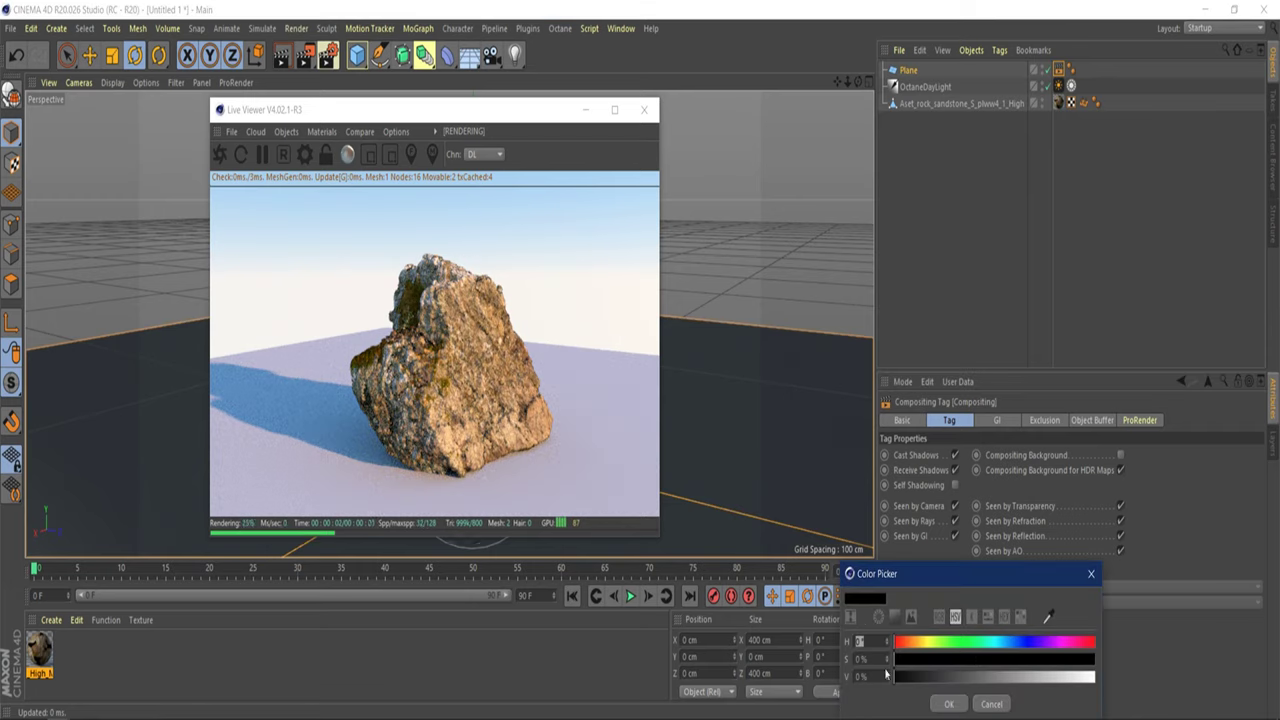
{"action": "left_click_drag", "start_coordinate": [1042, 679], "coordinate": [1144, 686]}
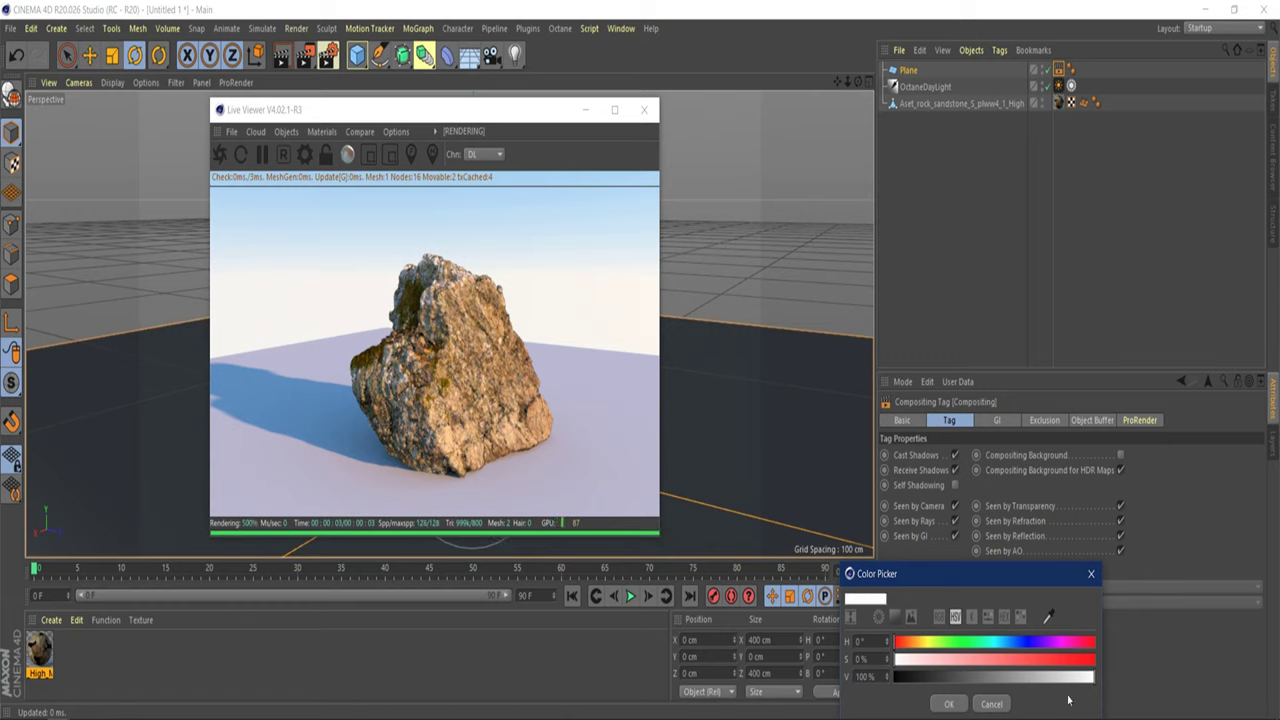
{"action": "left_click", "coordinate": [992, 704]}
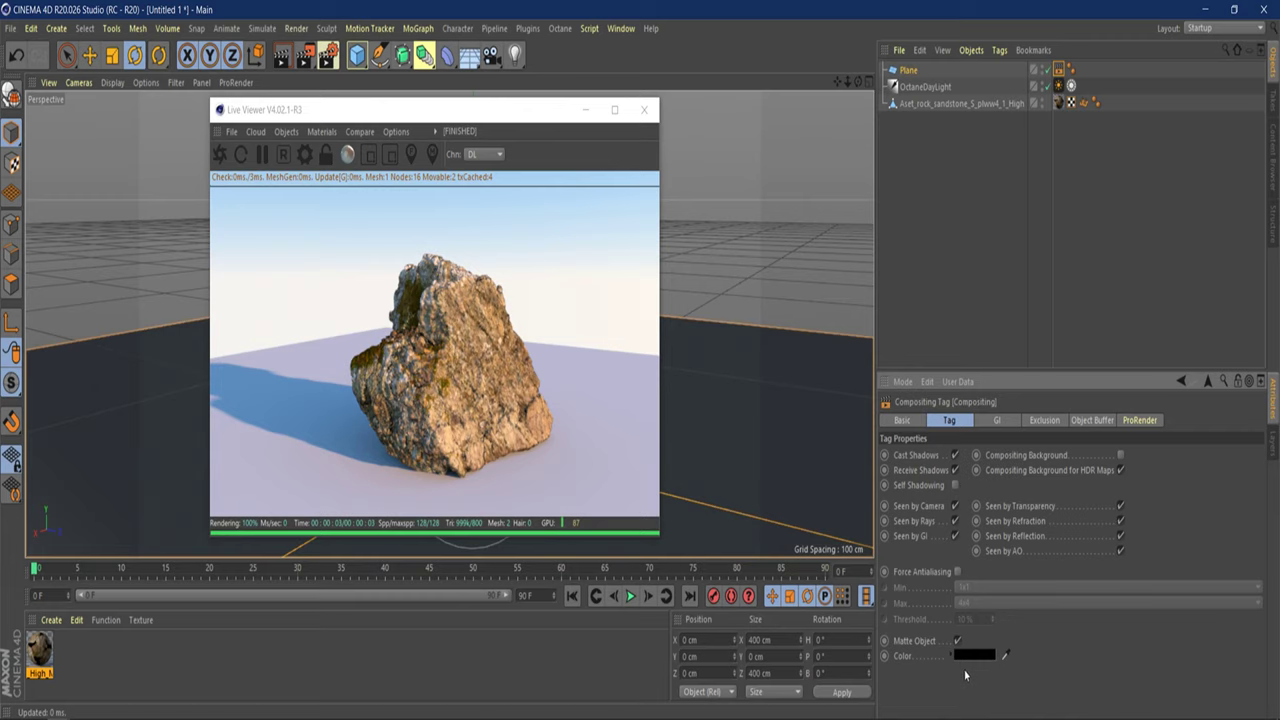
Turn off Cast Shadows in the plane's Compositing tag.
{"action": "left_click", "coordinate": [955, 456]}
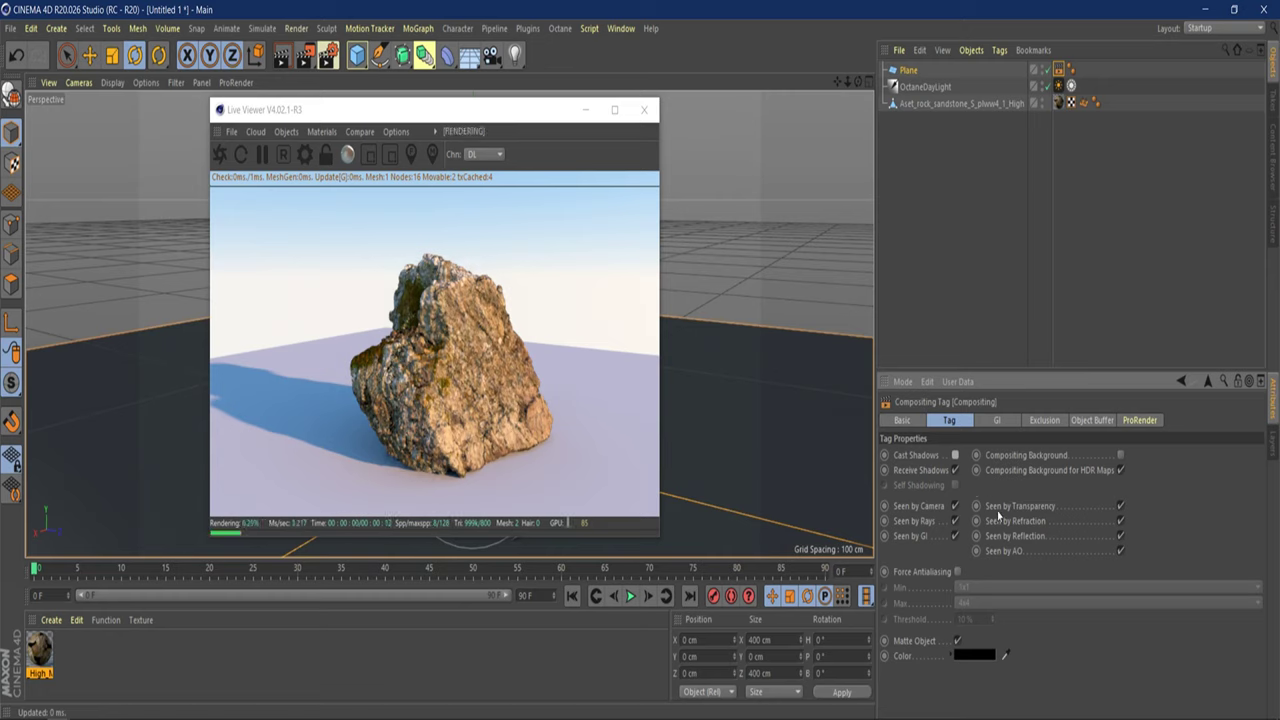
Create a new standard material and enable its Transparency channel.
{"action": "double_click", "coordinate": [85, 654]}
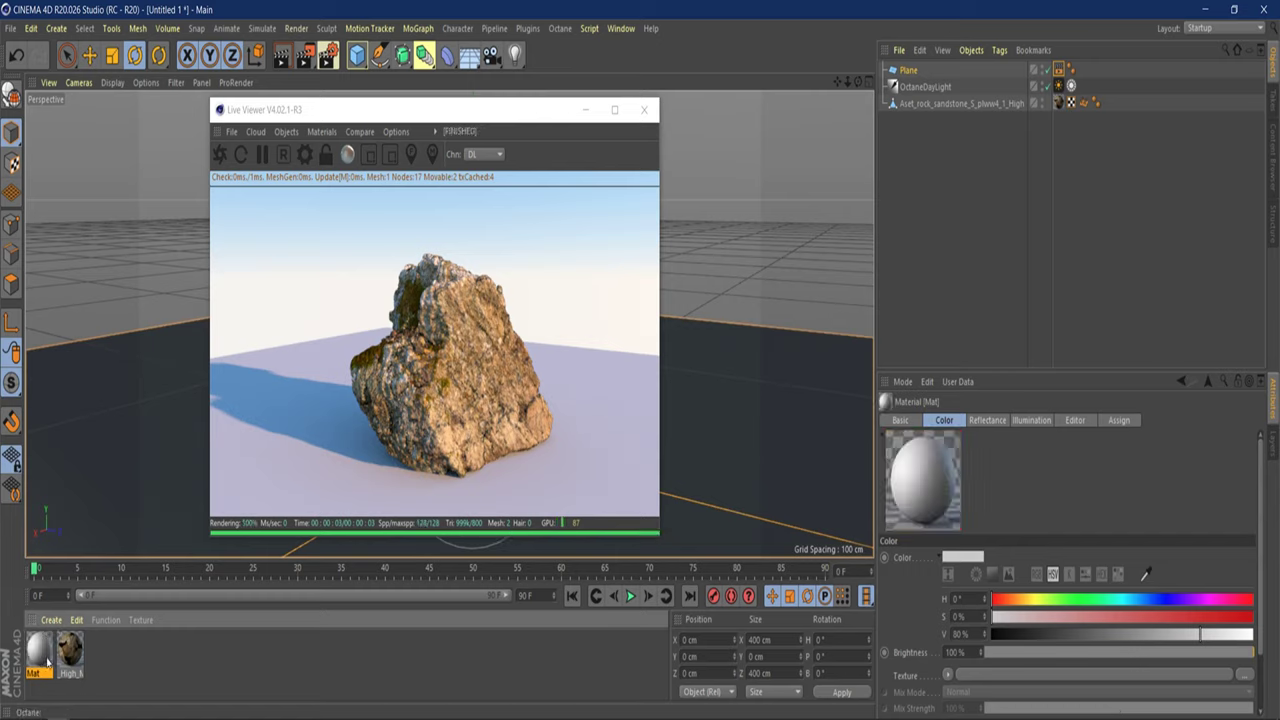
{"action": "double_click", "coordinate": [46, 663]}
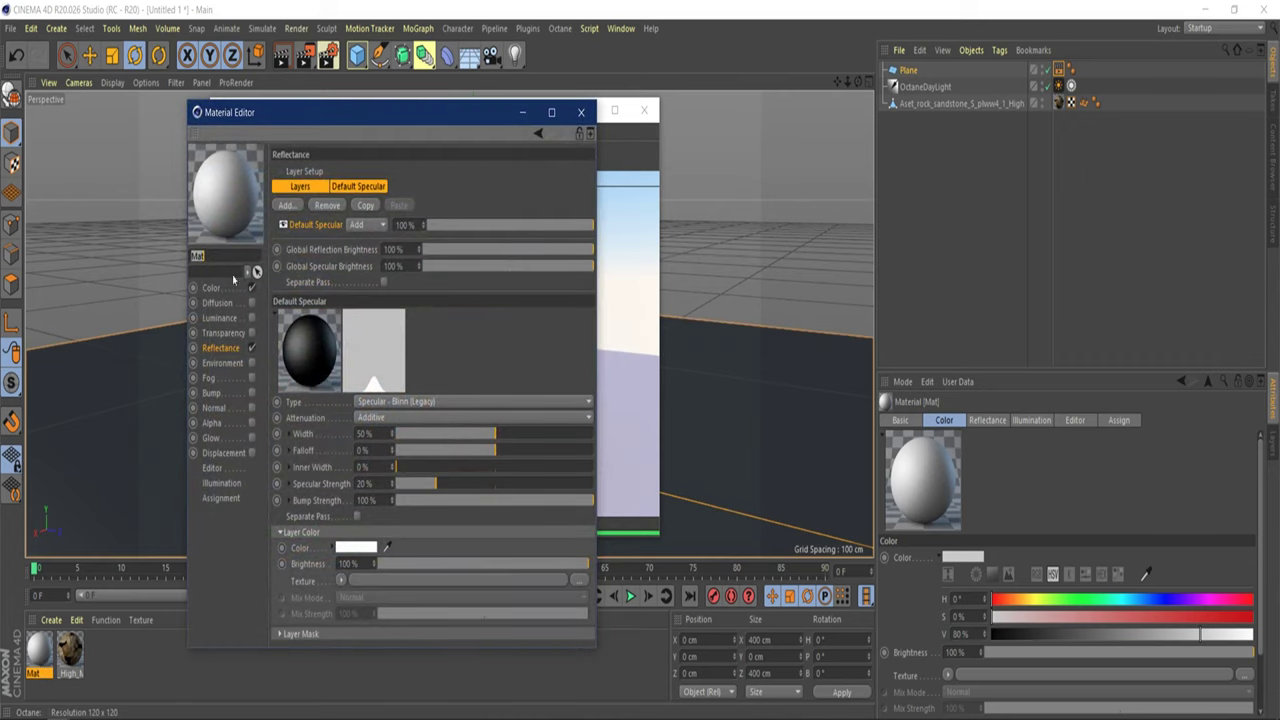
{"action": "left_click", "coordinate": [251, 332]}
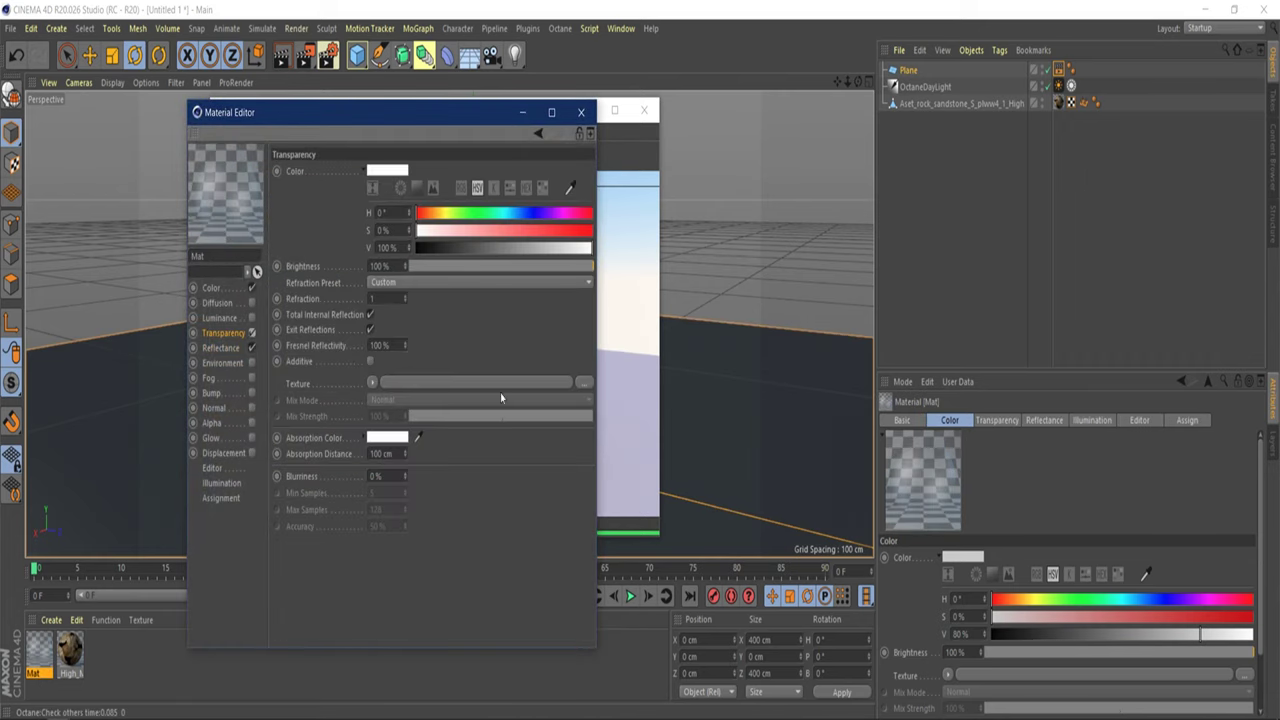
Assign the transparent material to the Plane.
{"action": "left_click_drag", "start_coordinate": [380, 119], "coordinate": [868, 110]}
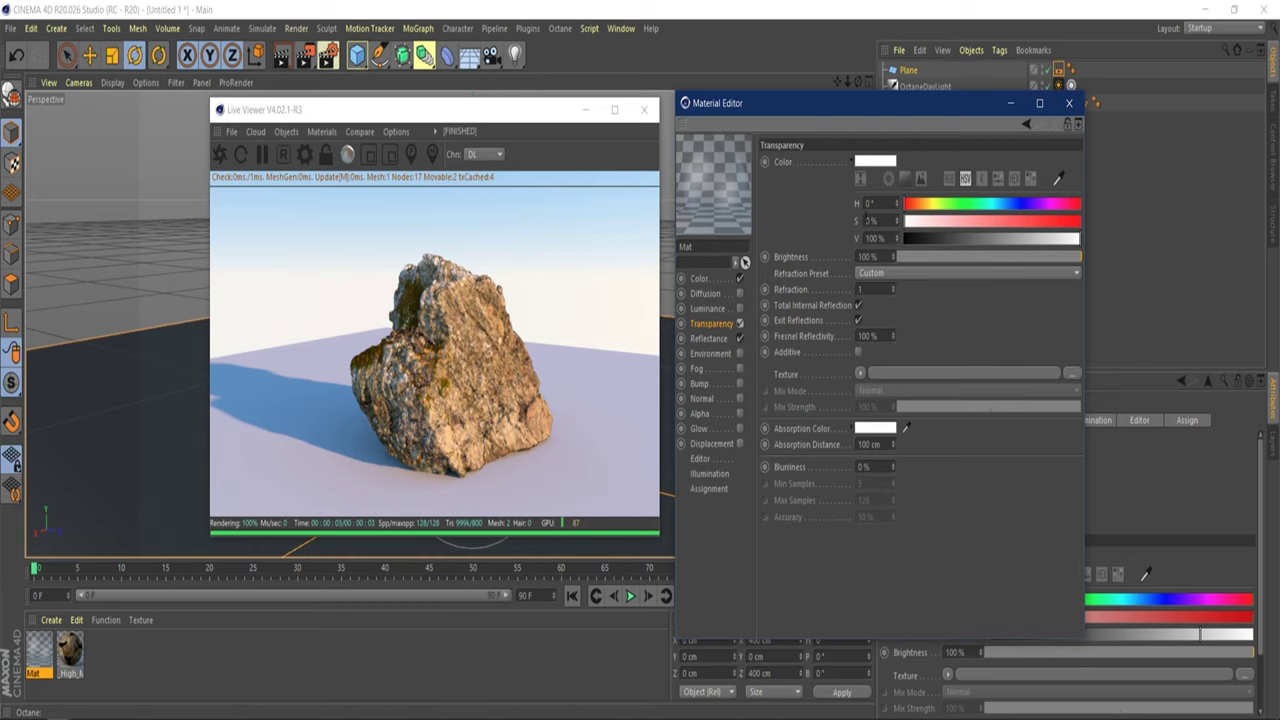
{"action": "left_click", "coordinate": [1069, 103]}
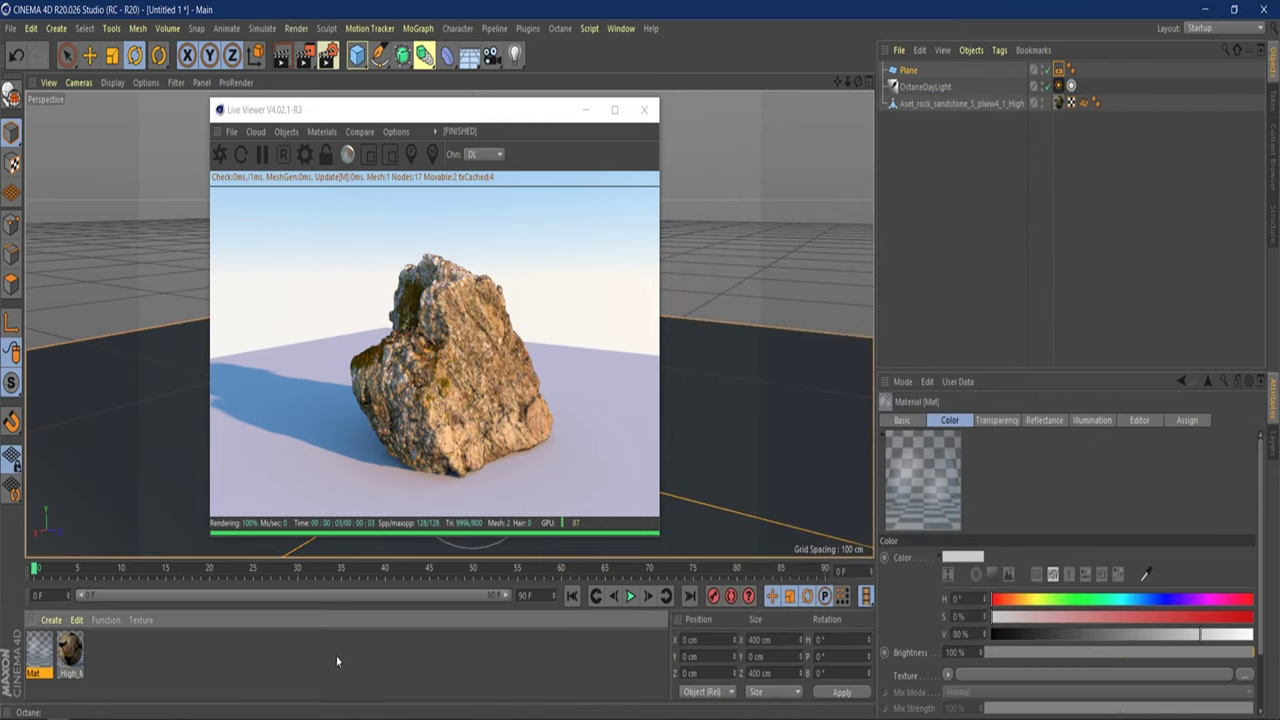
{"action": "left_click_drag", "start_coordinate": [940, 86], "coordinate": [907, 71]}
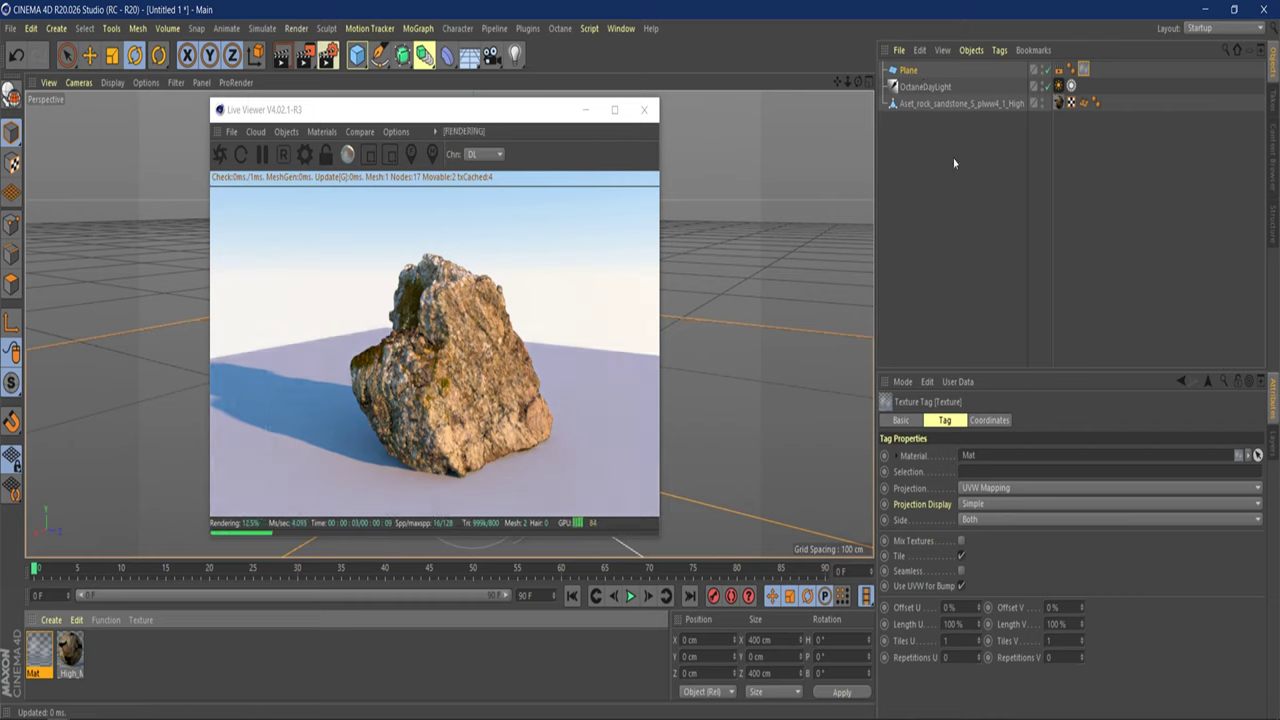
Delete the material's texture tag and the Compositing tag from the Plane.
{"action": "left_click", "coordinate": [1058, 70]}
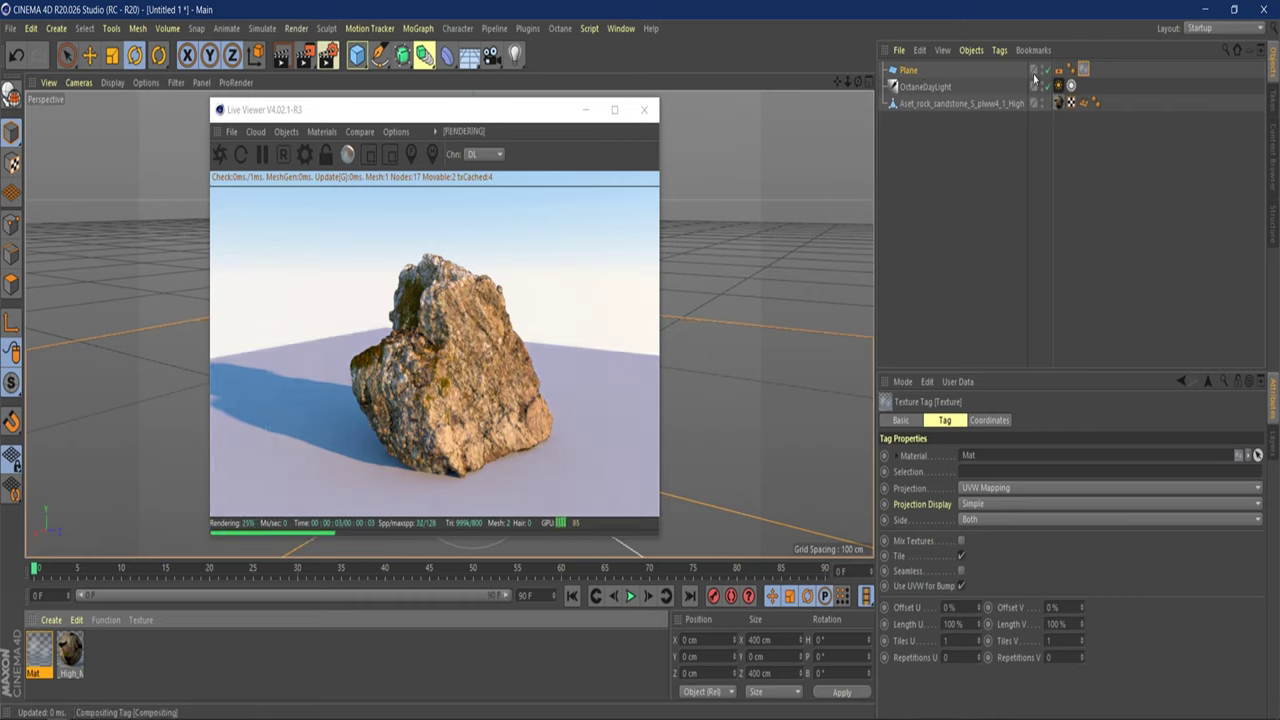
{"action": "left_click", "coordinate": [908, 71]}
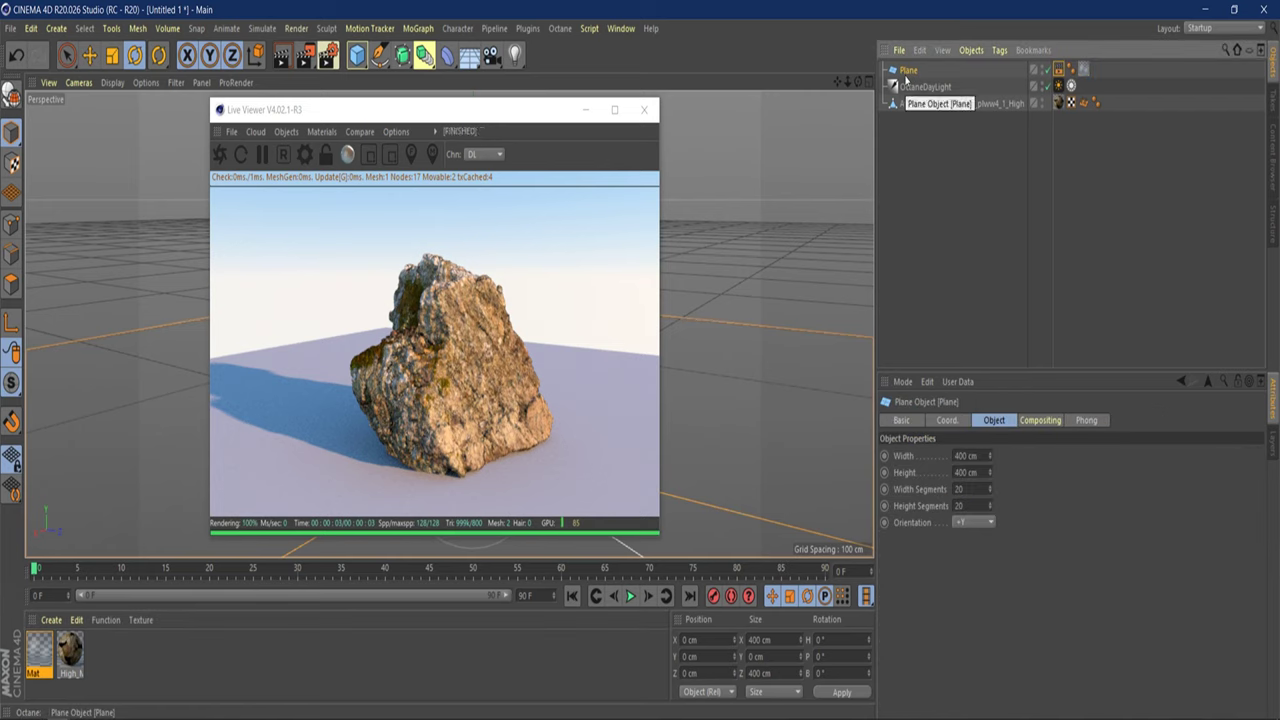
{"action": "left_click", "coordinate": [1083, 70]}
{"action": "key", "text": "Delete"}
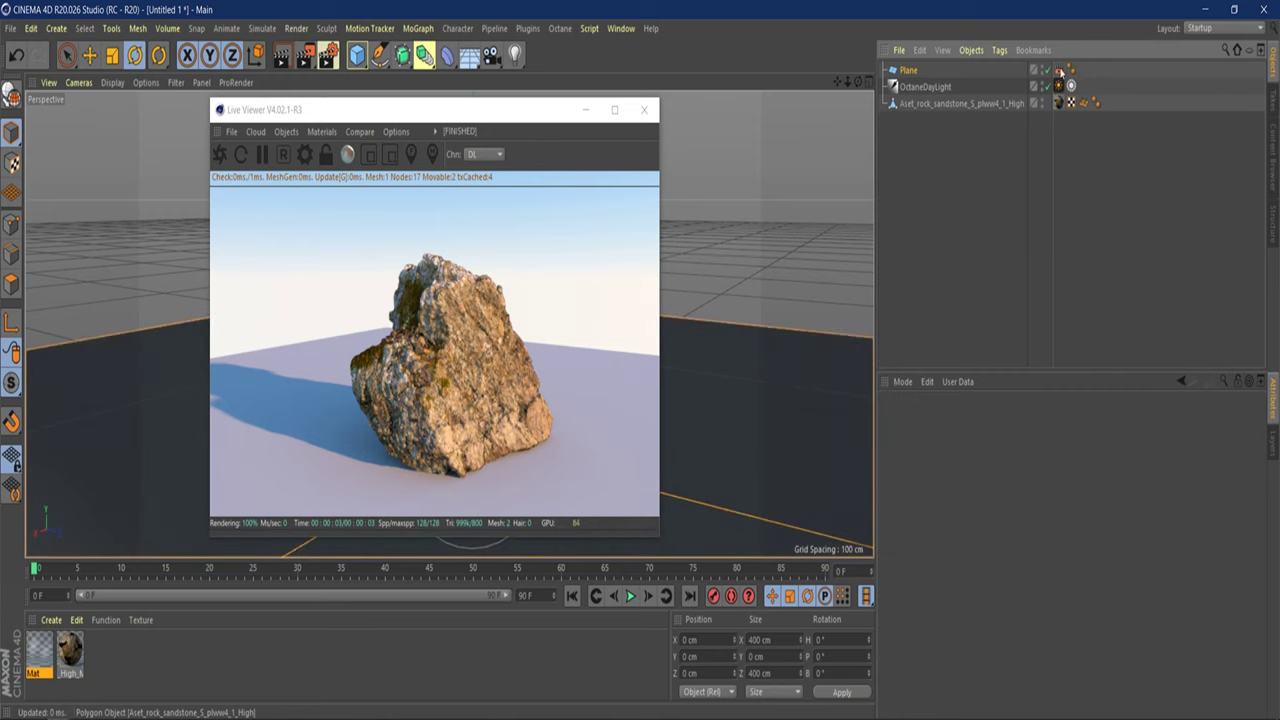
{"action": "left_click", "coordinate": [1062, 88]}
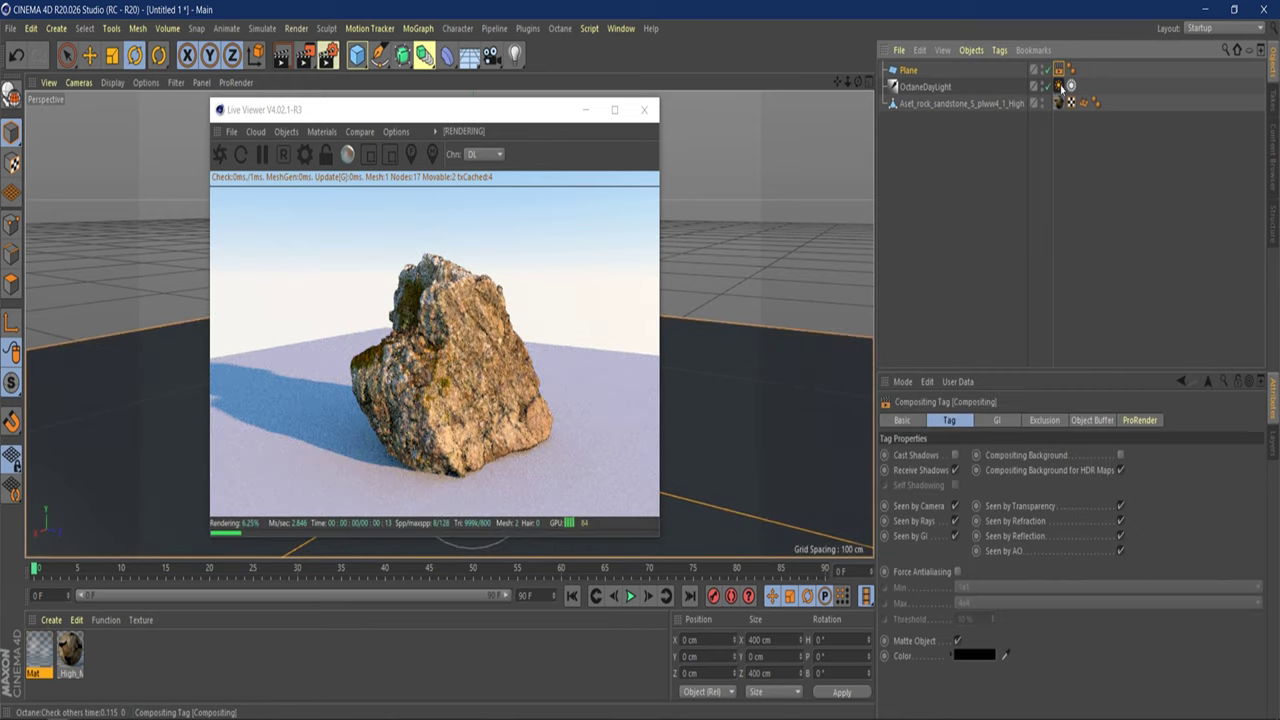
{"action": "key", "text": "Delete"}
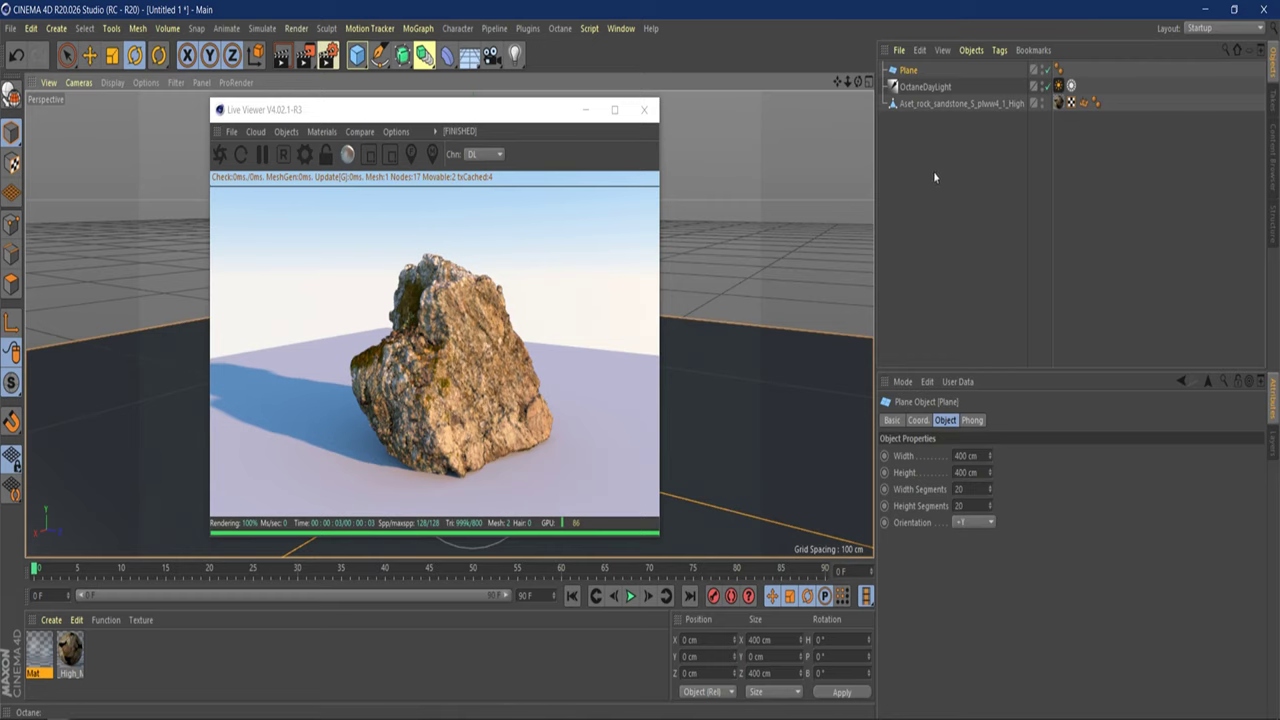
Scale the Plane uniformly up to about 12372 cm in width and height, keeping the Live Viewer clear of the rock in the viewport.
{"action": "left_click", "coordinate": [493, 108]}
{"action": "left_click_drag", "start_coordinate": [493, 108], "coordinate": [1061, 156]}
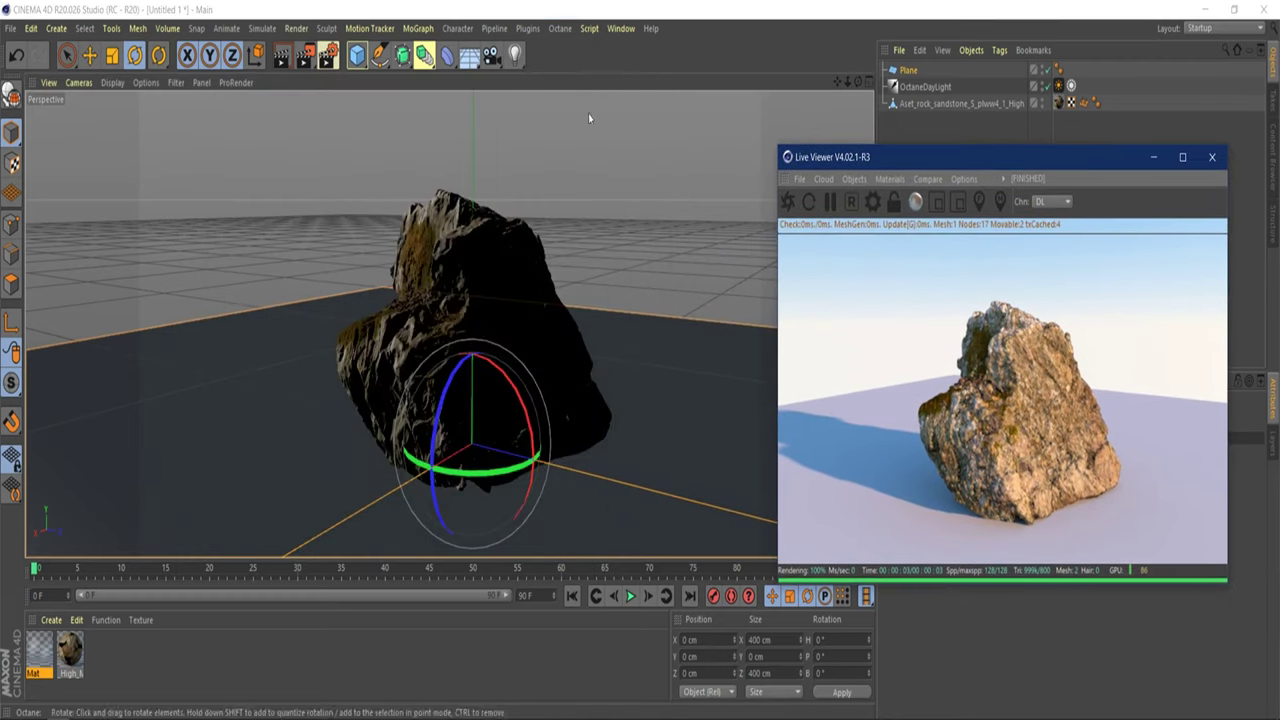
{"action": "left_click", "coordinate": [111, 57]}
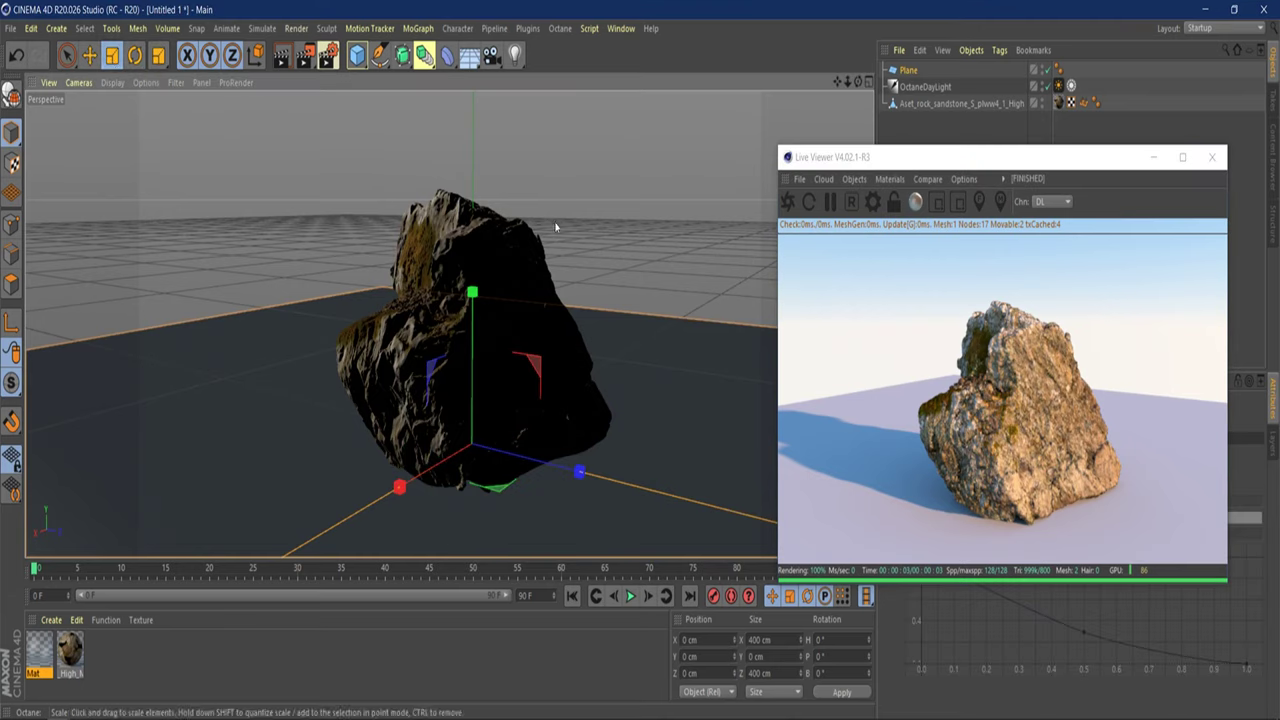
{"action": "left_click_drag", "start_coordinate": [606, 268], "coordinate": [1275, 150]}
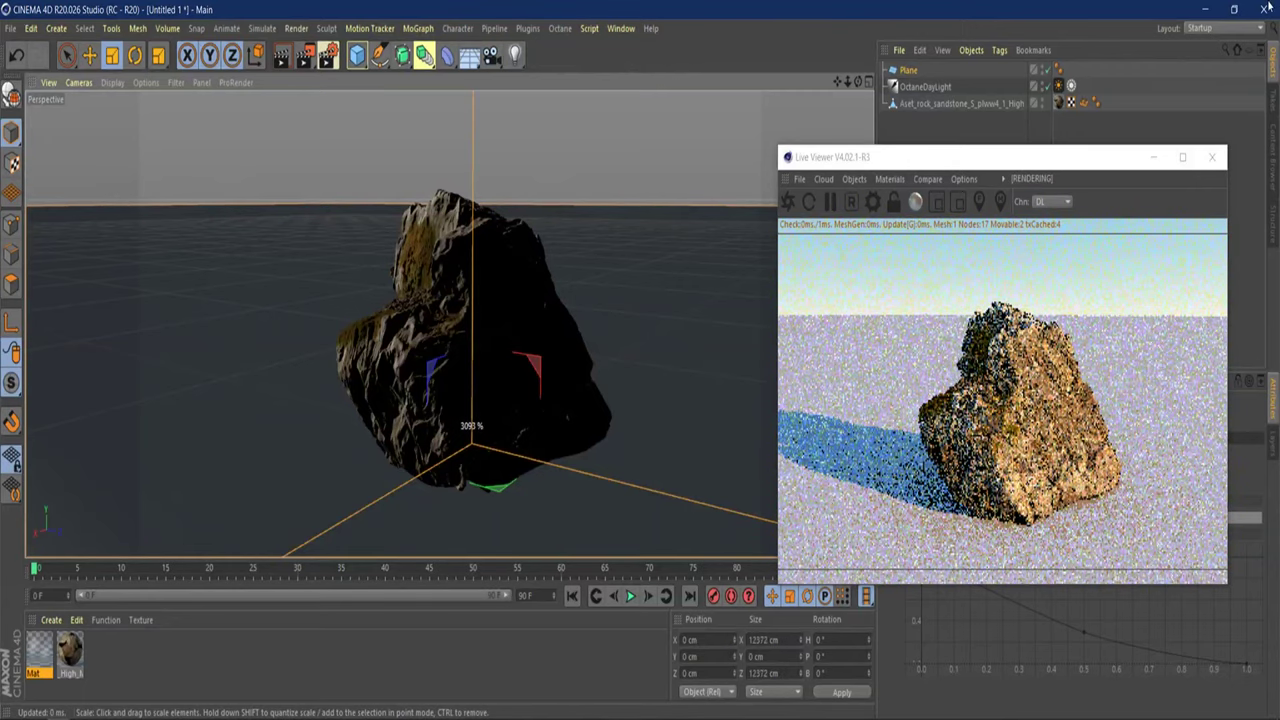
{"action": "left_click_drag", "start_coordinate": [1268, 8], "coordinate": [1268, 8]}
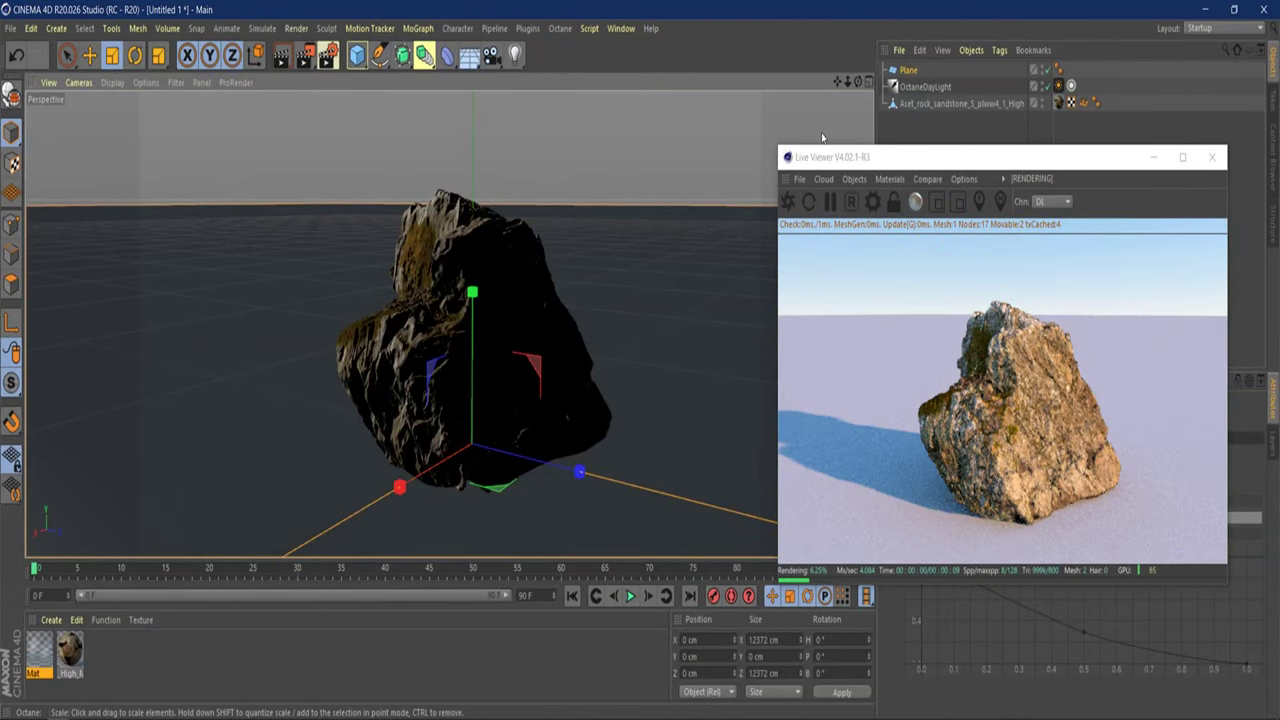
{"action": "left_click_drag", "start_coordinate": [944, 158], "coordinate": [363, 79]}
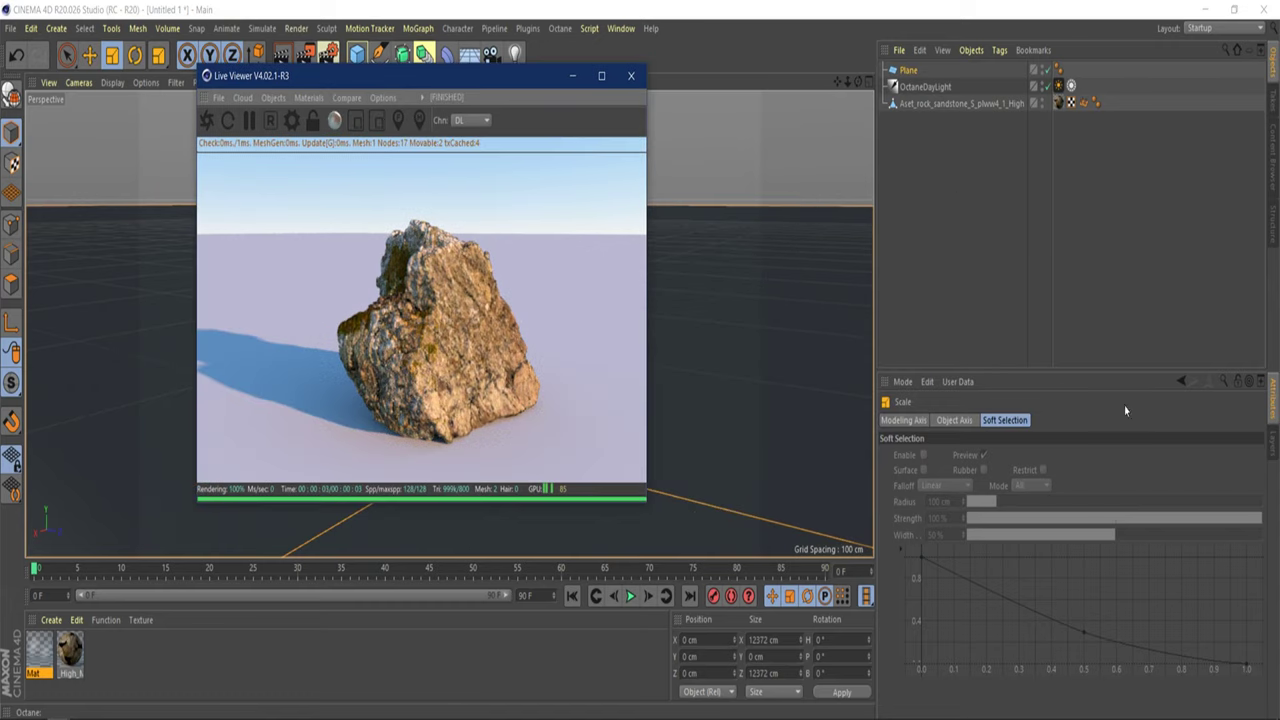
Set the Plane's width segments and height segments to 200 each.
{"action": "left_click", "coordinate": [909, 70]}
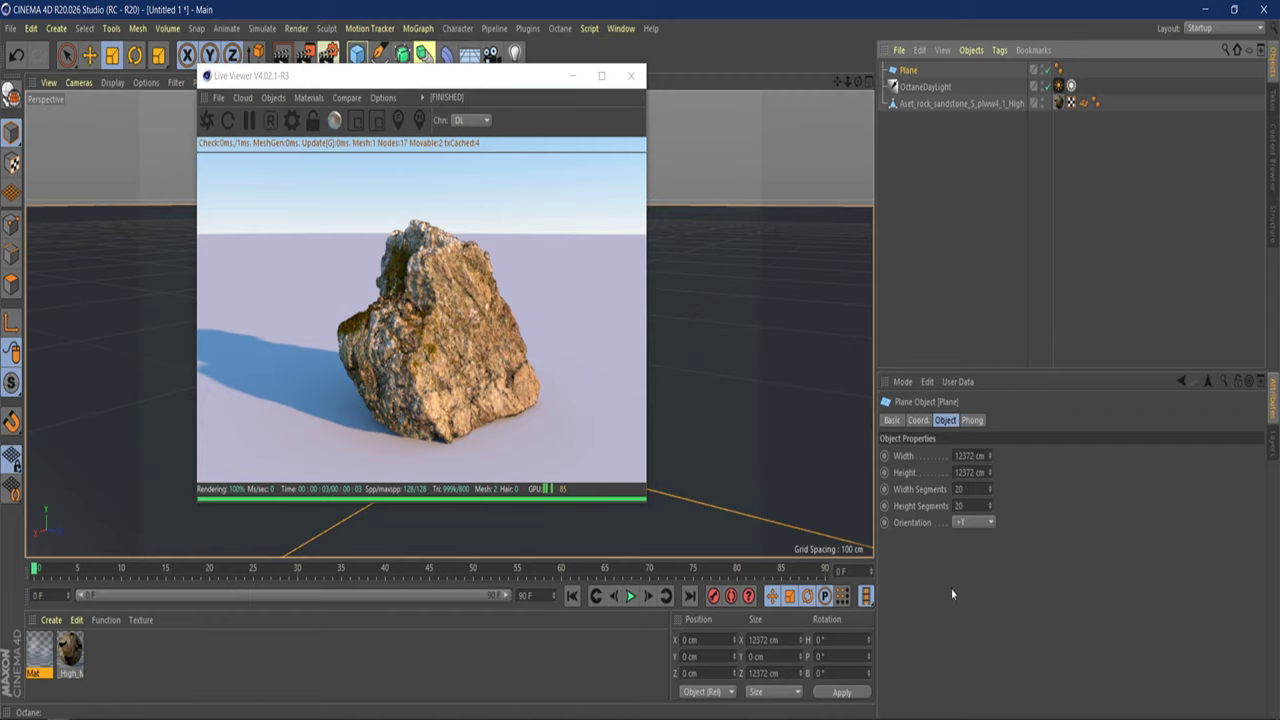
{"action": "left_click", "coordinate": [973, 489]}
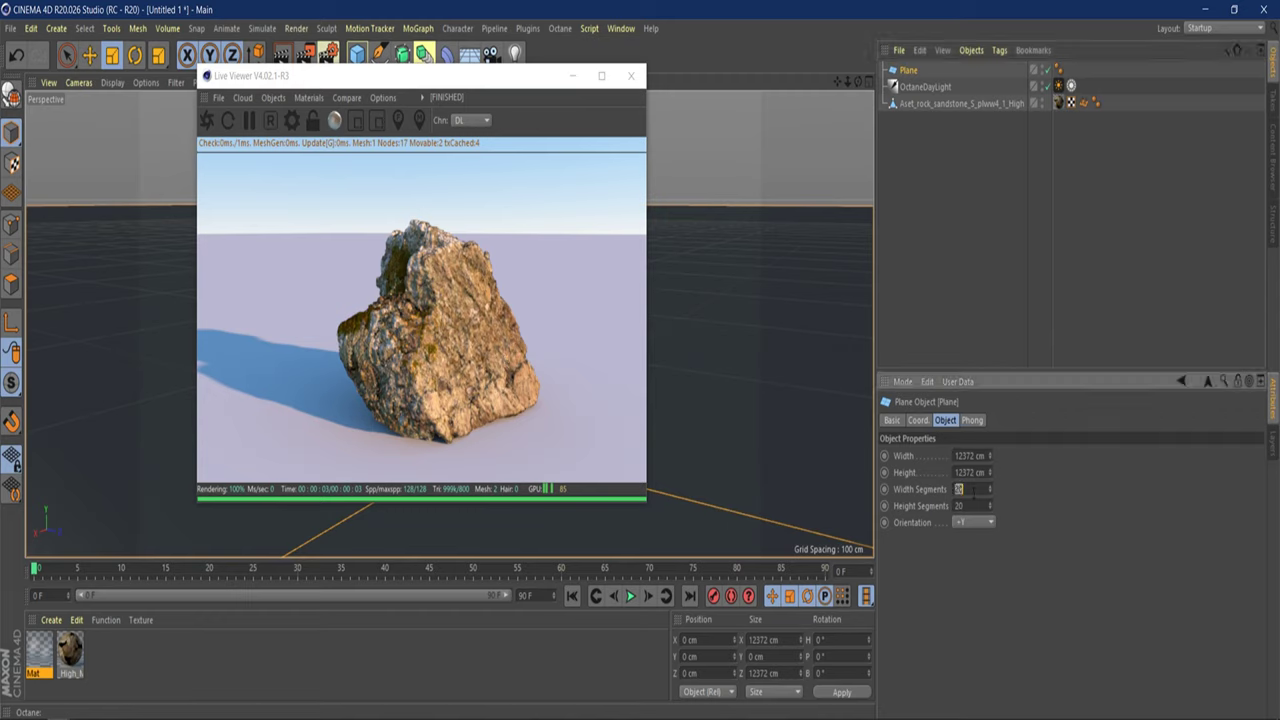
{"action": "type", "text": "200"}
{"action": "left_click", "coordinate": [973, 506]}
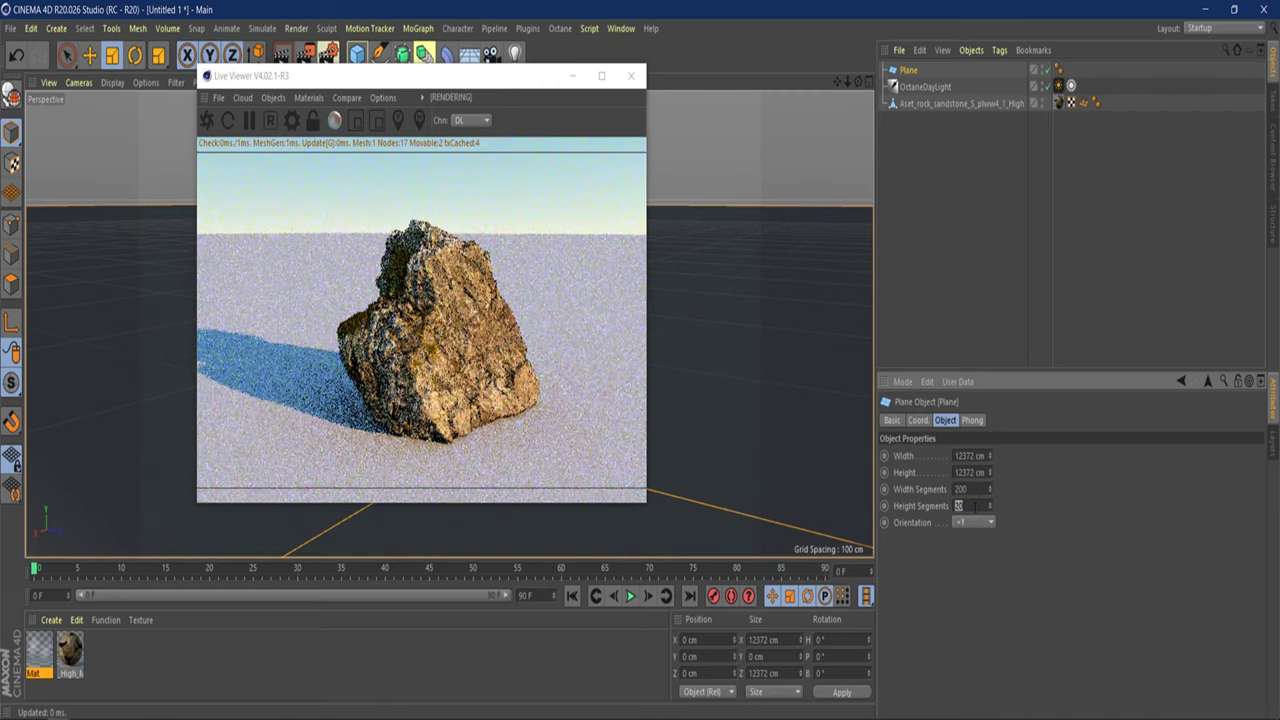
{"action": "type", "text": "200"}
{"action": "key", "text": "Return"}
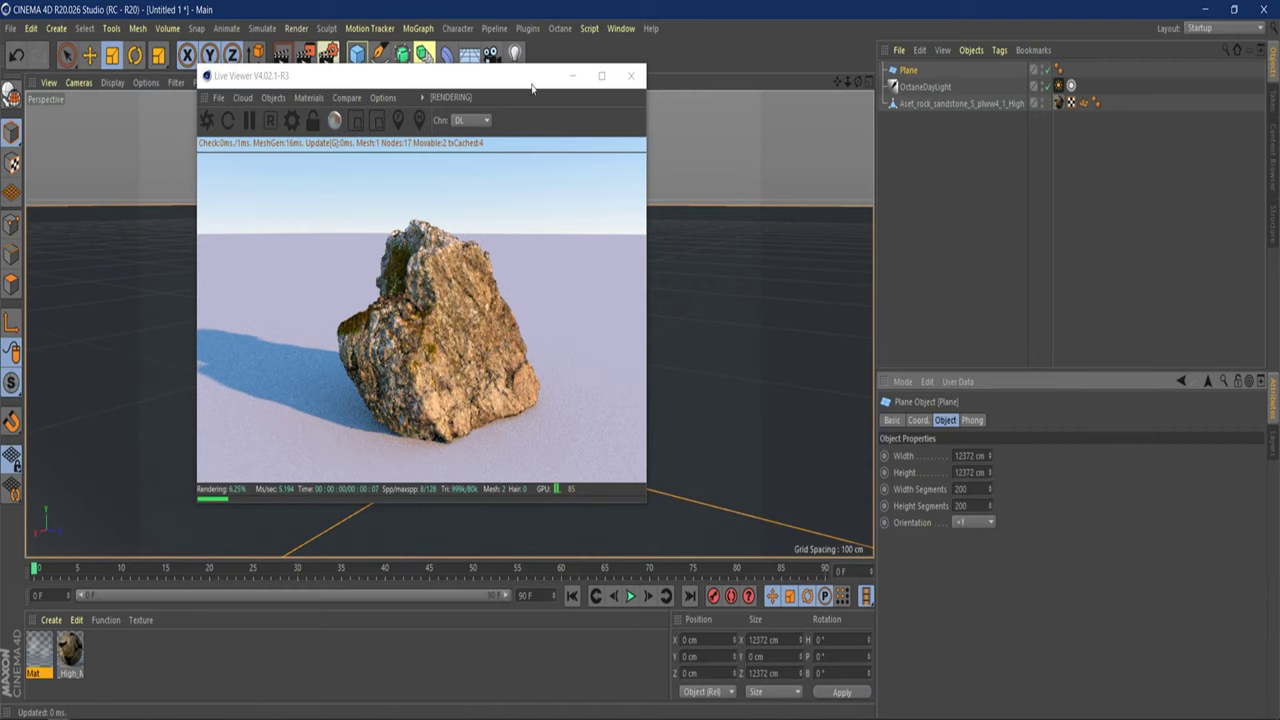
Disable the Transparency, Reflectance and Color channels of the material Mat.
{"action": "left_click_drag", "start_coordinate": [438, 85], "coordinate": [775, 103]}
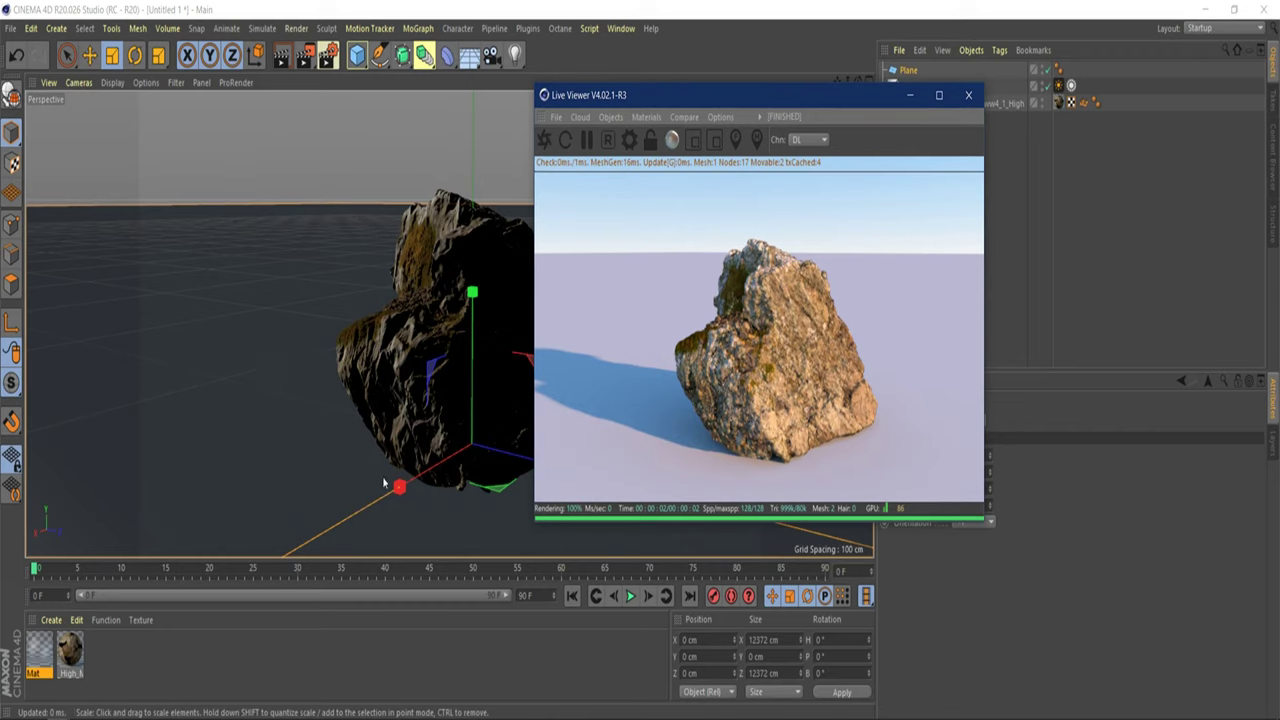
{"action": "double_click", "coordinate": [39, 650]}
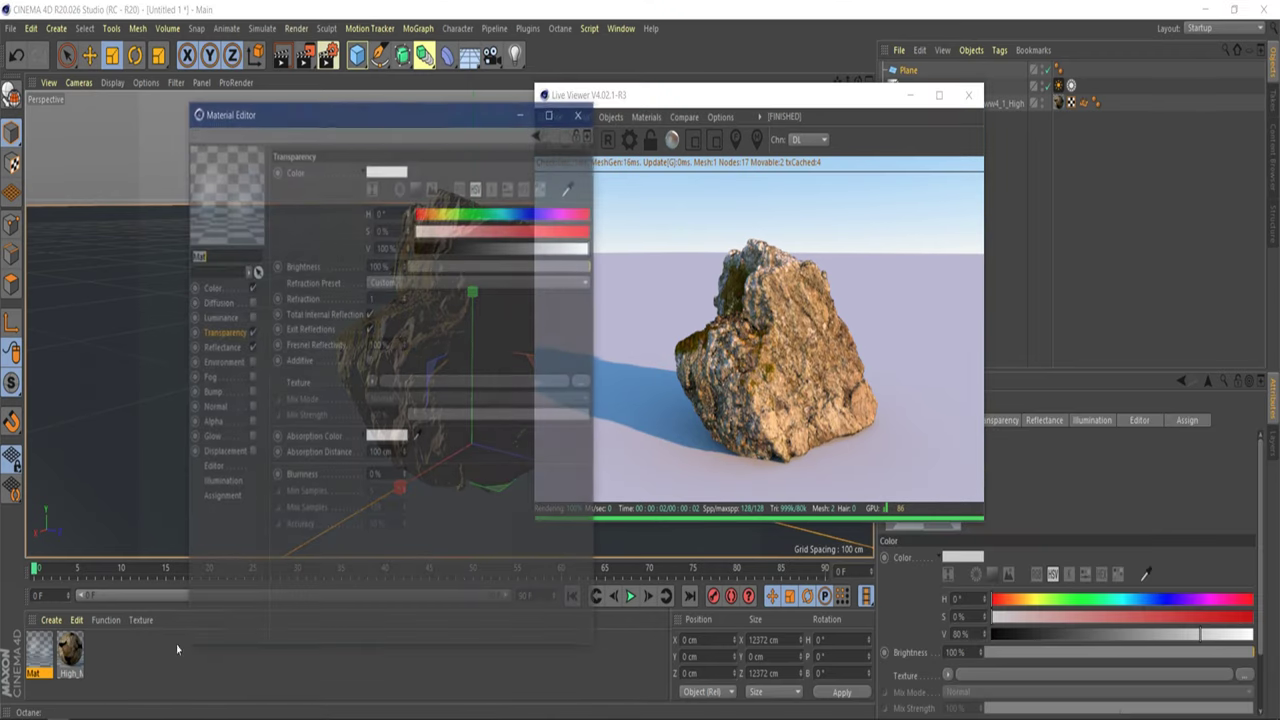
{"action": "left_click", "coordinate": [251, 333]}
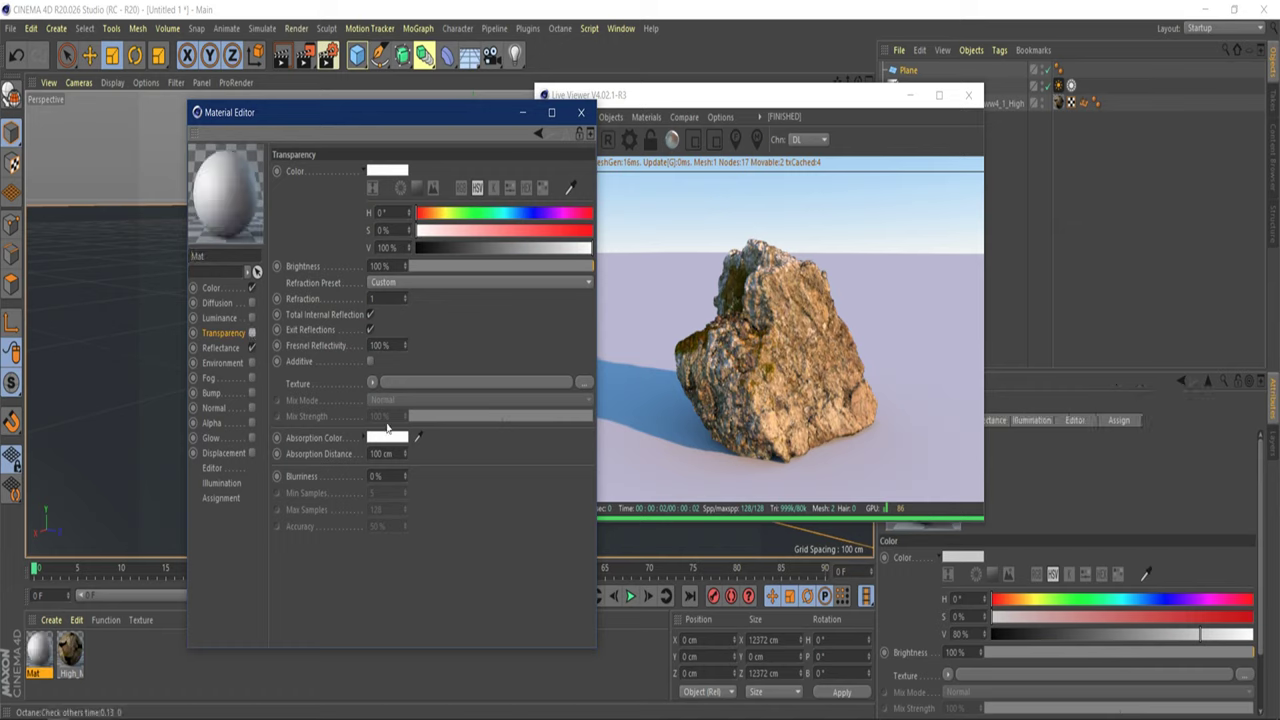
{"action": "left_click", "coordinate": [251, 348]}
{"action": "left_click", "coordinate": [252, 288]}
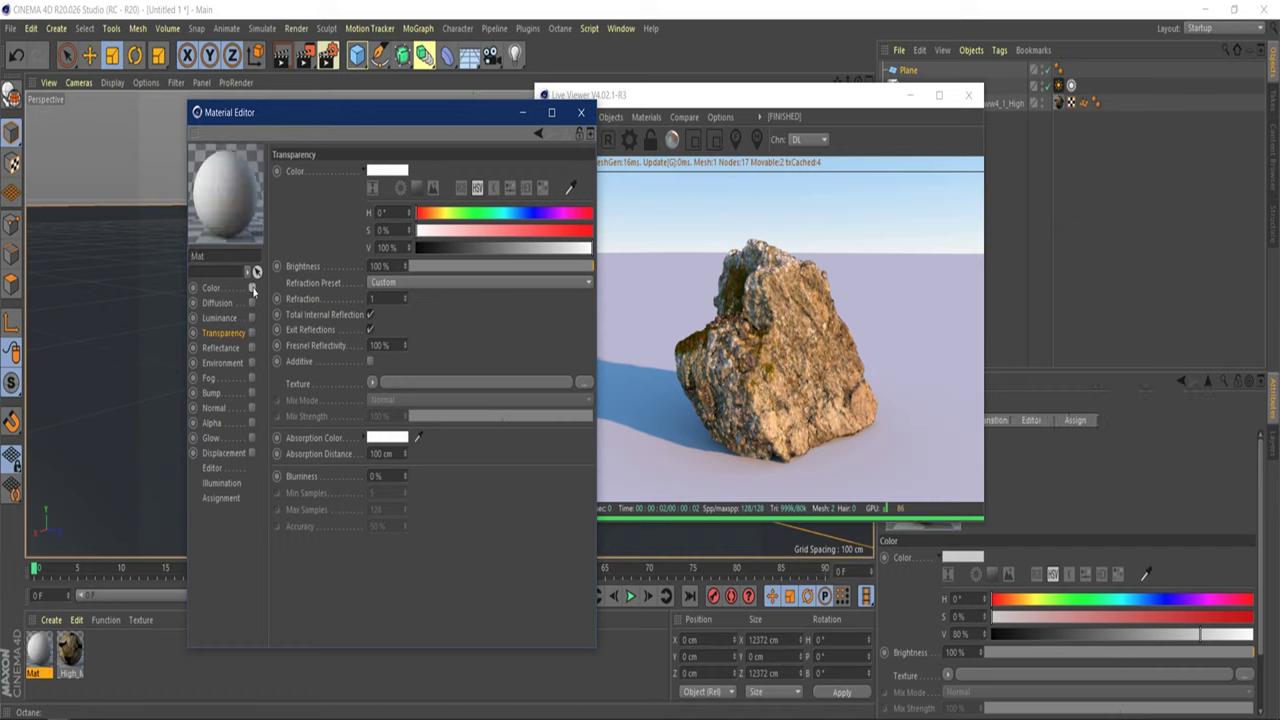
Start choosing a texture image for Mat's Displacement channel and go to the Extra Space 2 (F:) drive.
{"action": "left_click", "coordinate": [238, 454]}
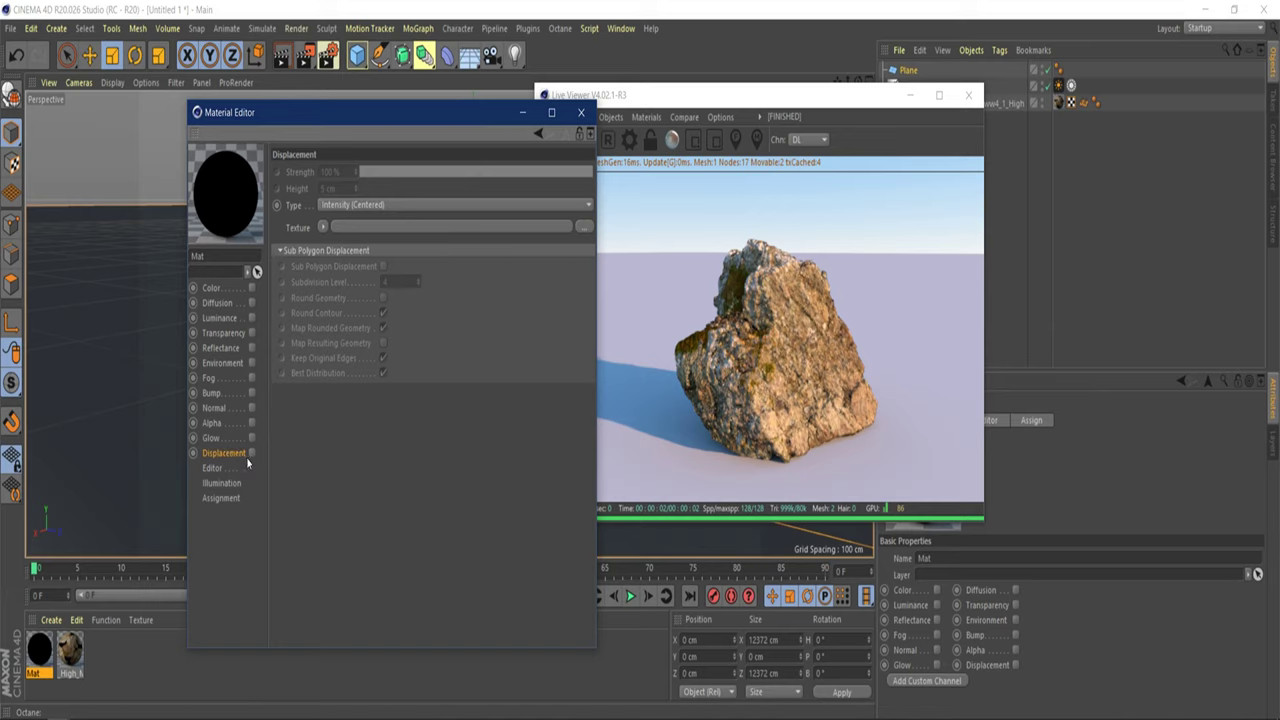
{"action": "left_click", "coordinate": [585, 227]}
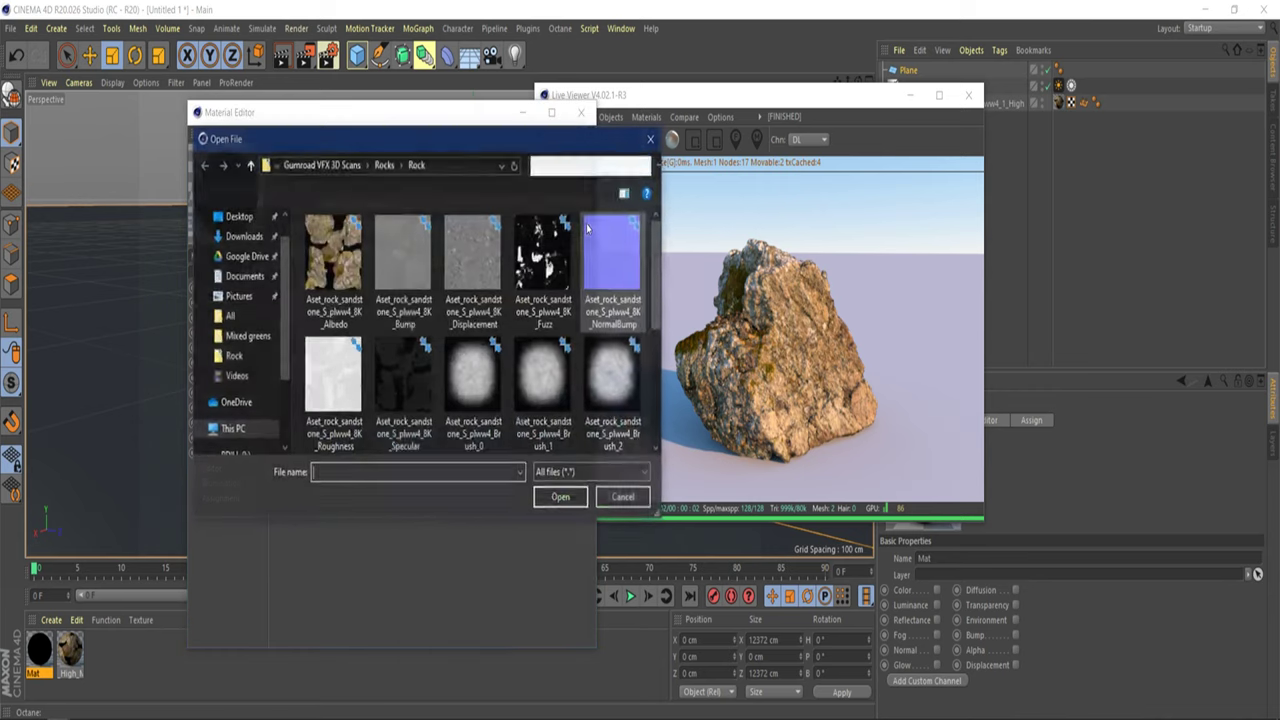
{"action": "left_click", "coordinate": [276, 165]}
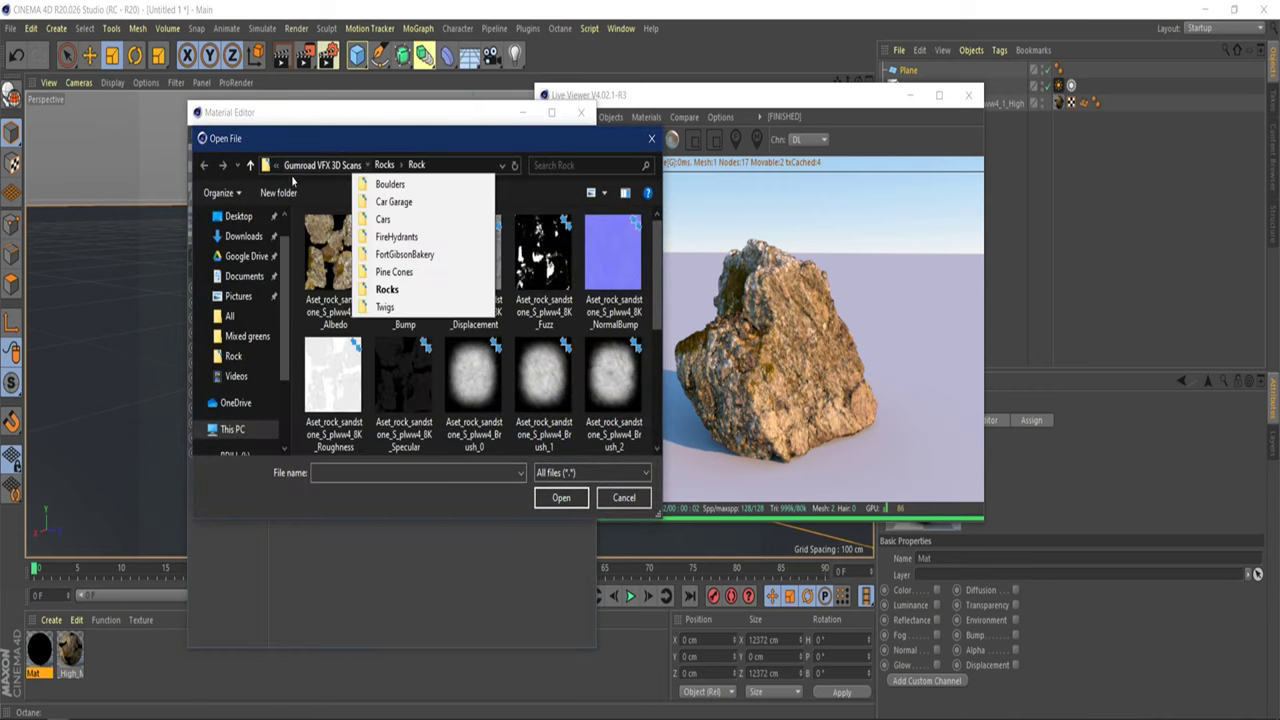
{"action": "left_click", "coordinate": [280, 166]}
{"action": "left_click", "coordinate": [276, 165]}
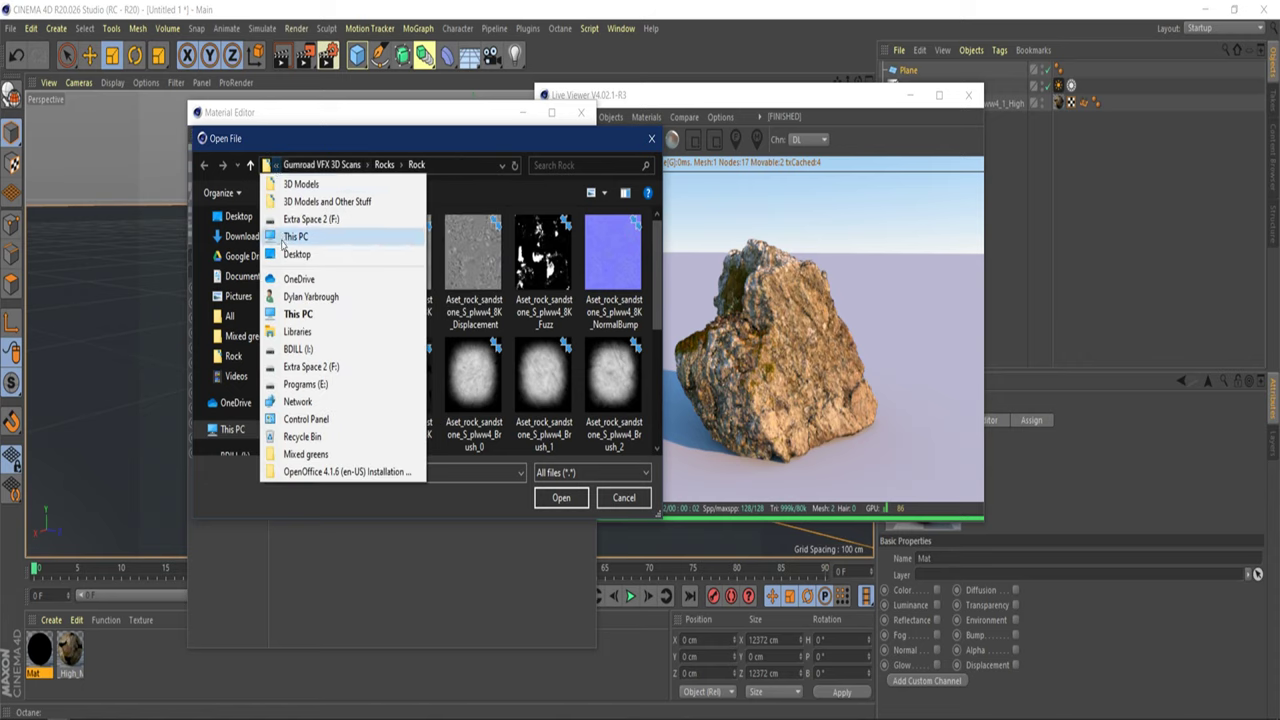
{"action": "left_click", "coordinate": [332, 368]}
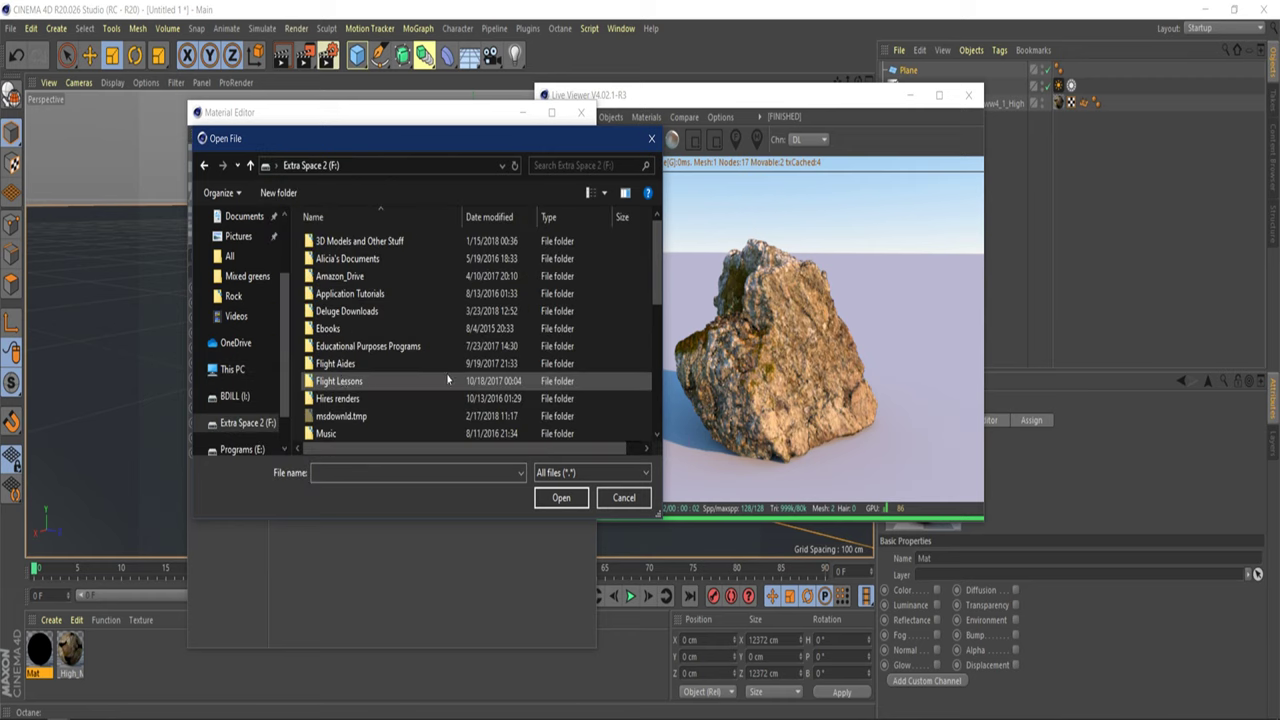
Browse to the folder Texture Library > Gumroad 3D Scan > GroundTextures > GroundDirt01 > JPG.
{"action": "scroll", "coordinate": [368, 373], "scroll_direction": "down", "scroll_amount": 2}
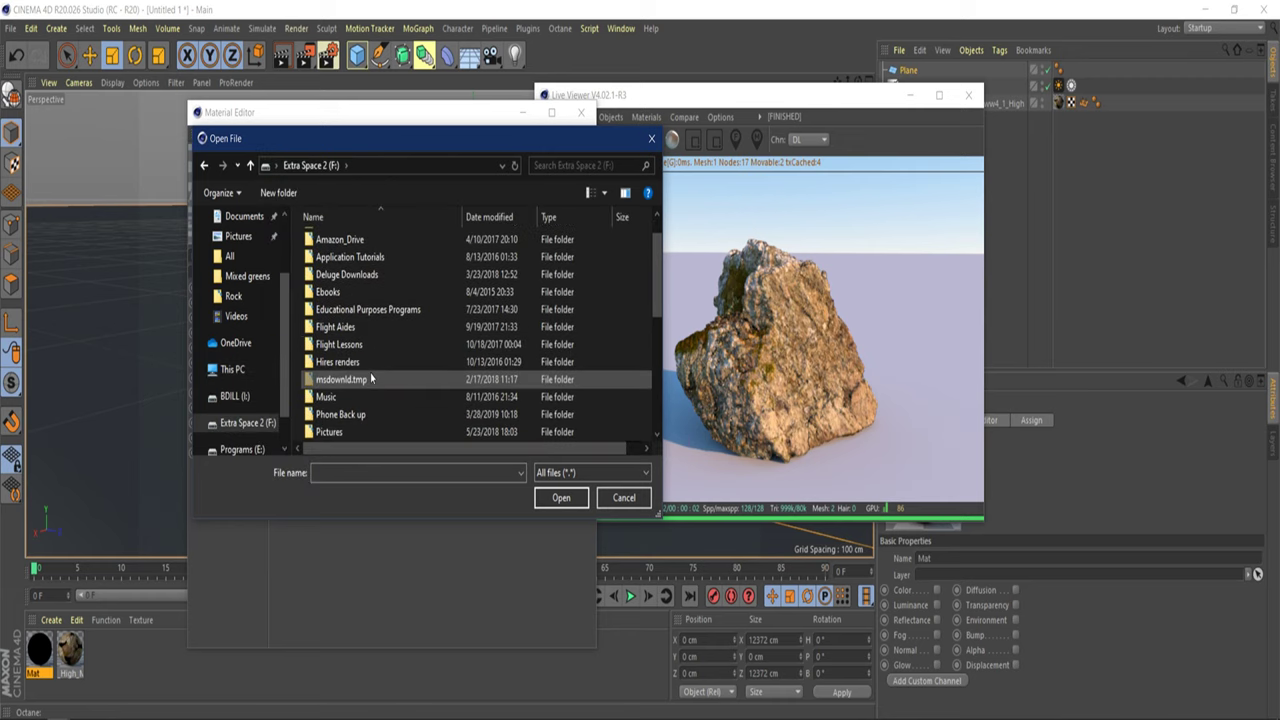
{"action": "scroll", "coordinate": [370, 371], "scroll_direction": "down", "scroll_amount": 3}
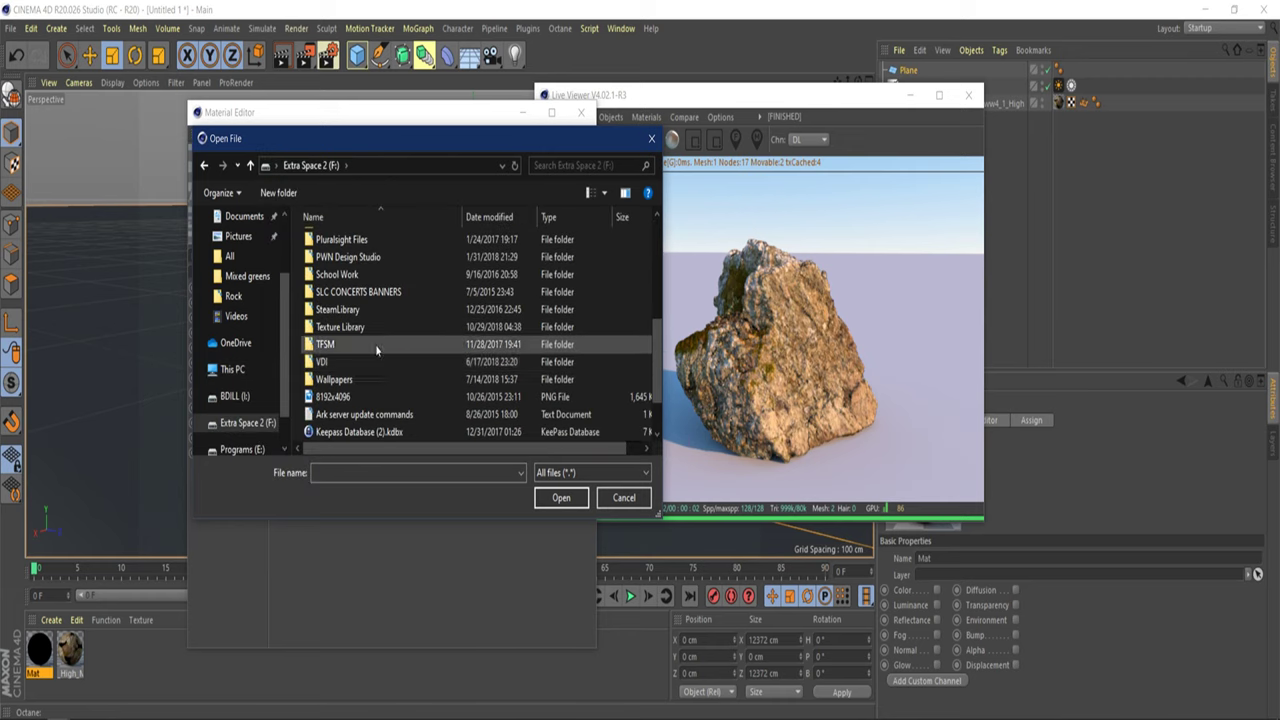
{"action": "double_click", "coordinate": [382, 327]}
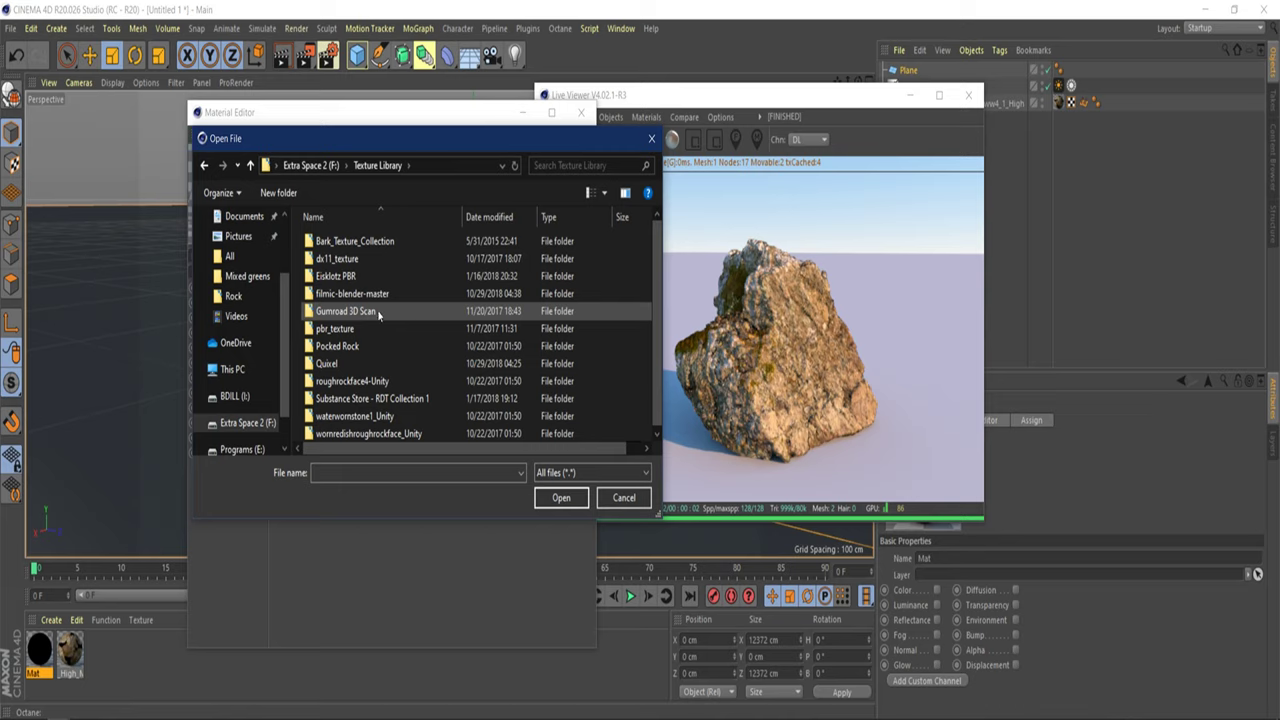
{"action": "double_click", "coordinate": [378, 313]}
{"action": "double_click", "coordinate": [373, 245]}
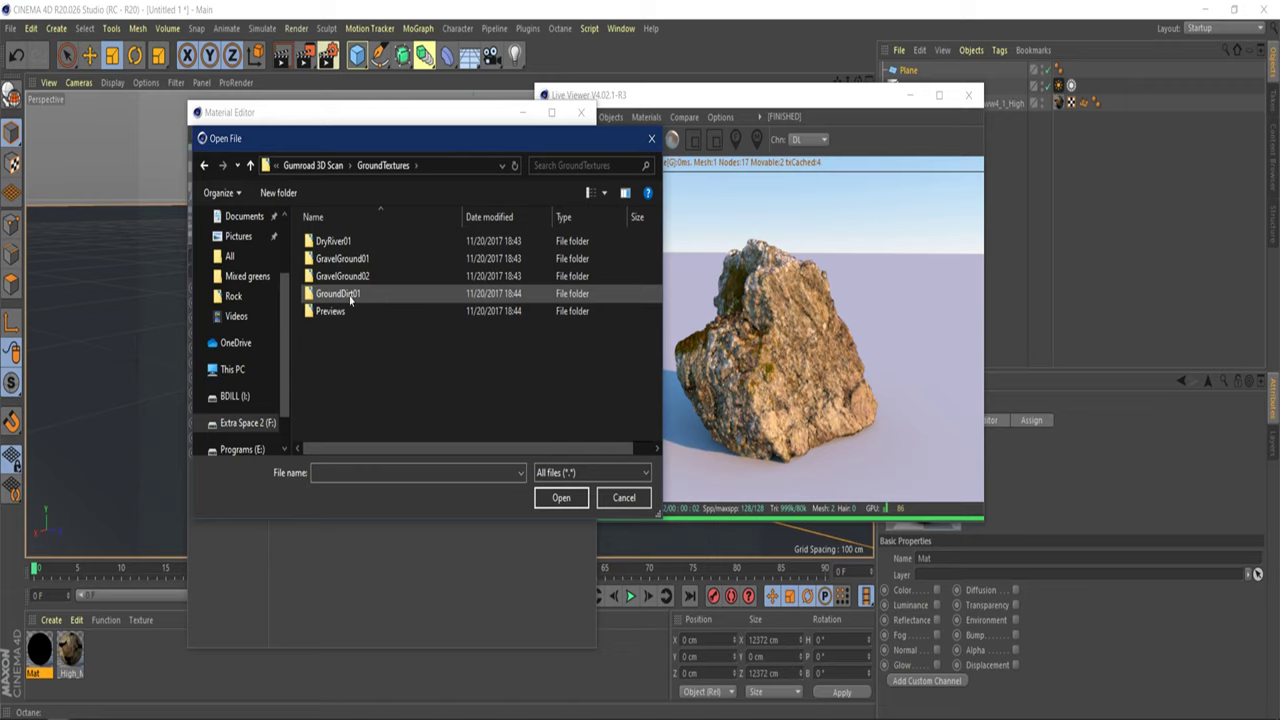
{"action": "double_click", "coordinate": [361, 292]}
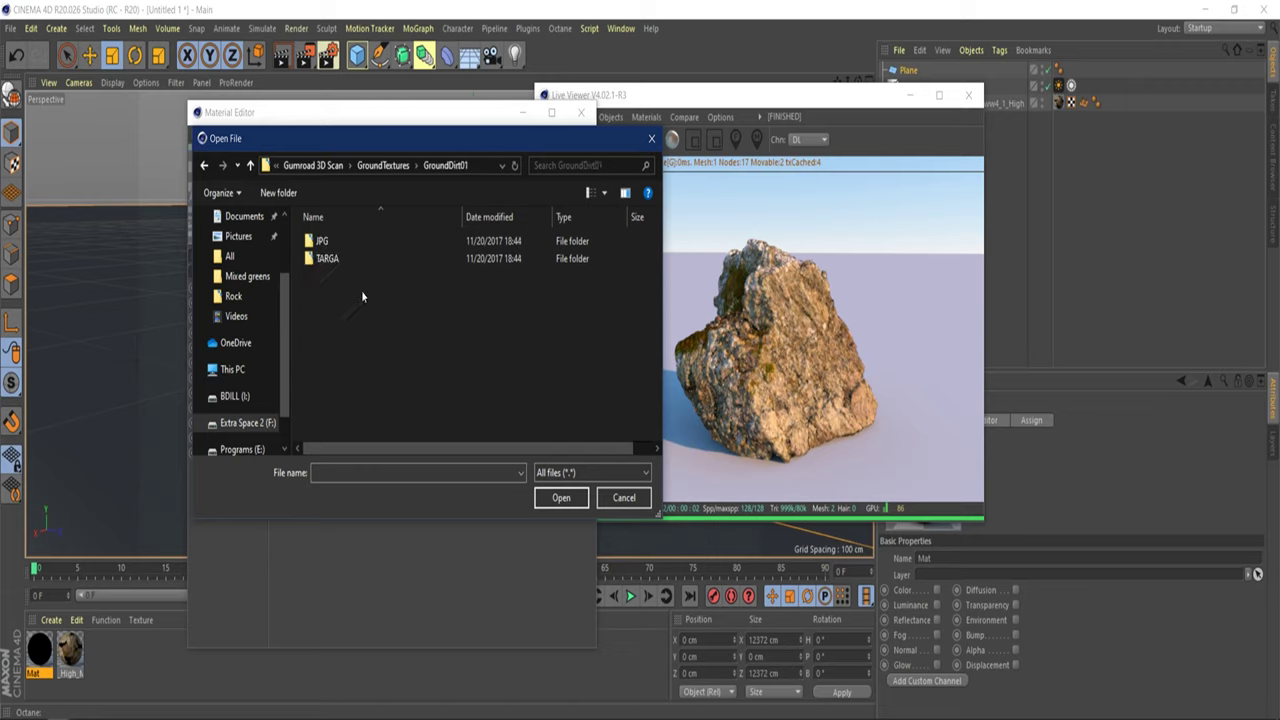
{"action": "double_click", "coordinate": [322, 241]}
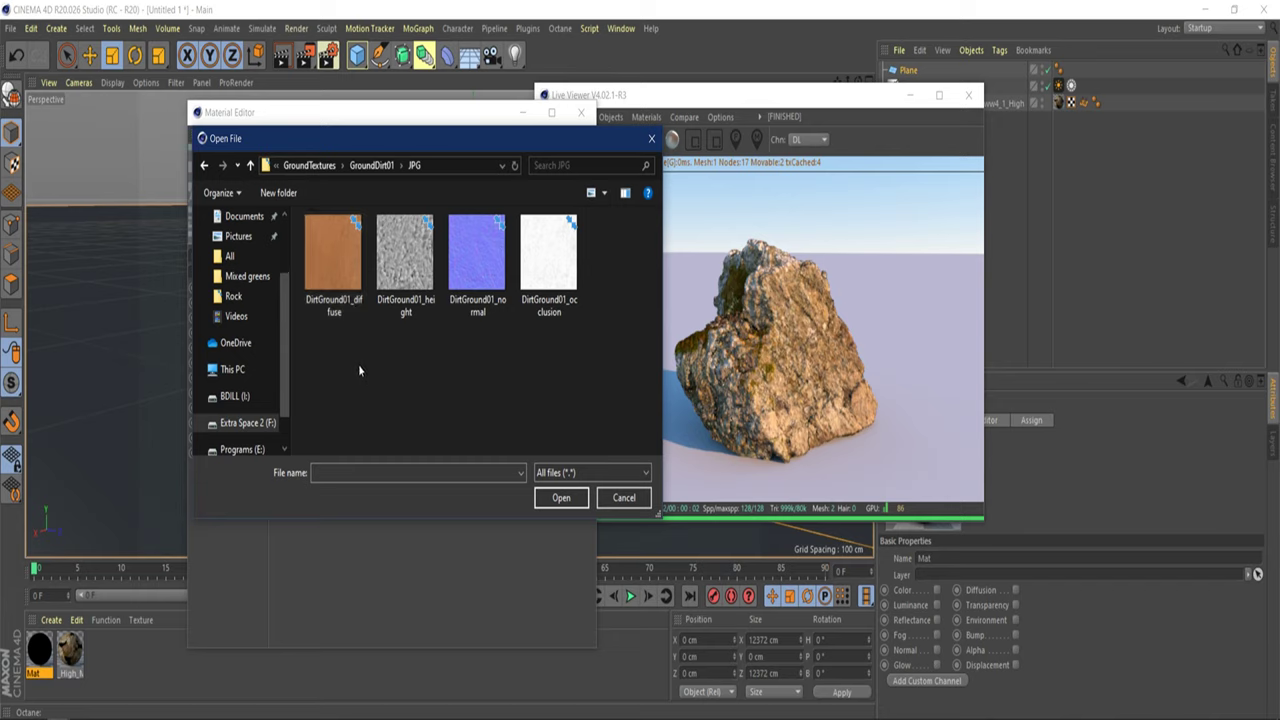
Load DirtGround01_height as the Displacement texture of Mat.
{"action": "left_click", "coordinate": [333, 258]}
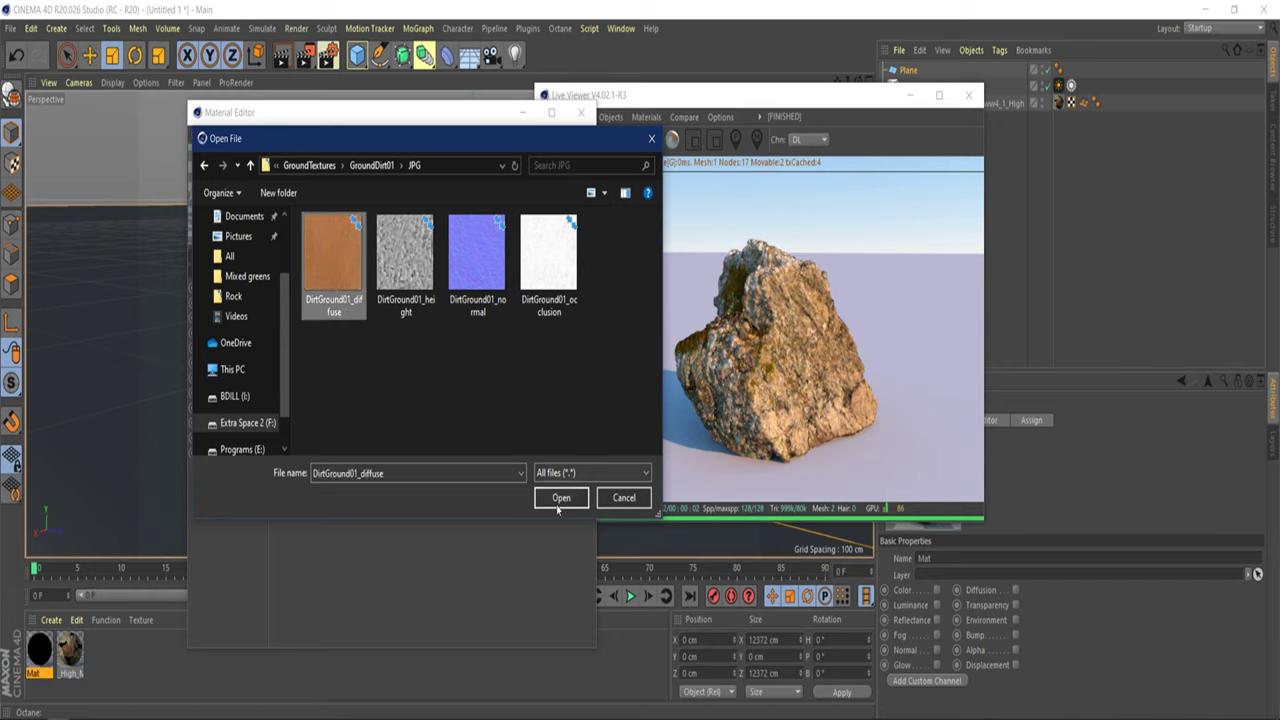
{"action": "left_click", "coordinate": [417, 243]}
{"action": "left_click", "coordinate": [561, 497]}
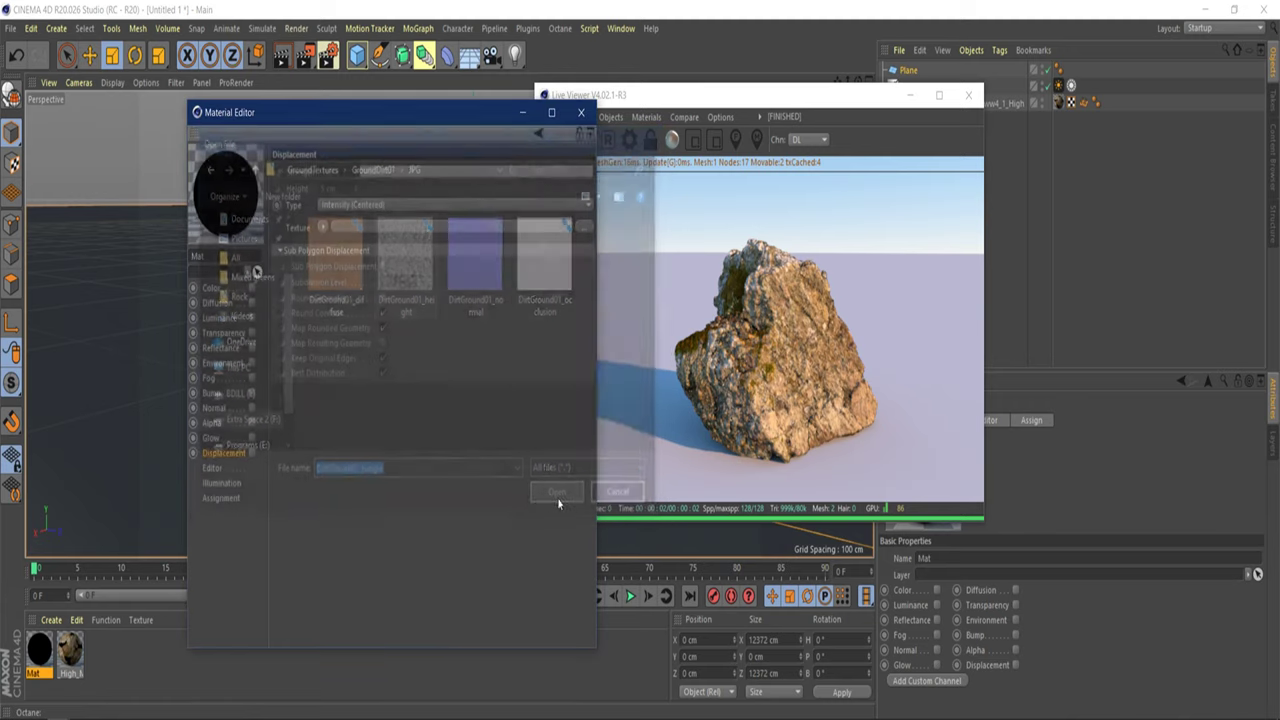
{"action": "left_click", "coordinate": [710, 427]}
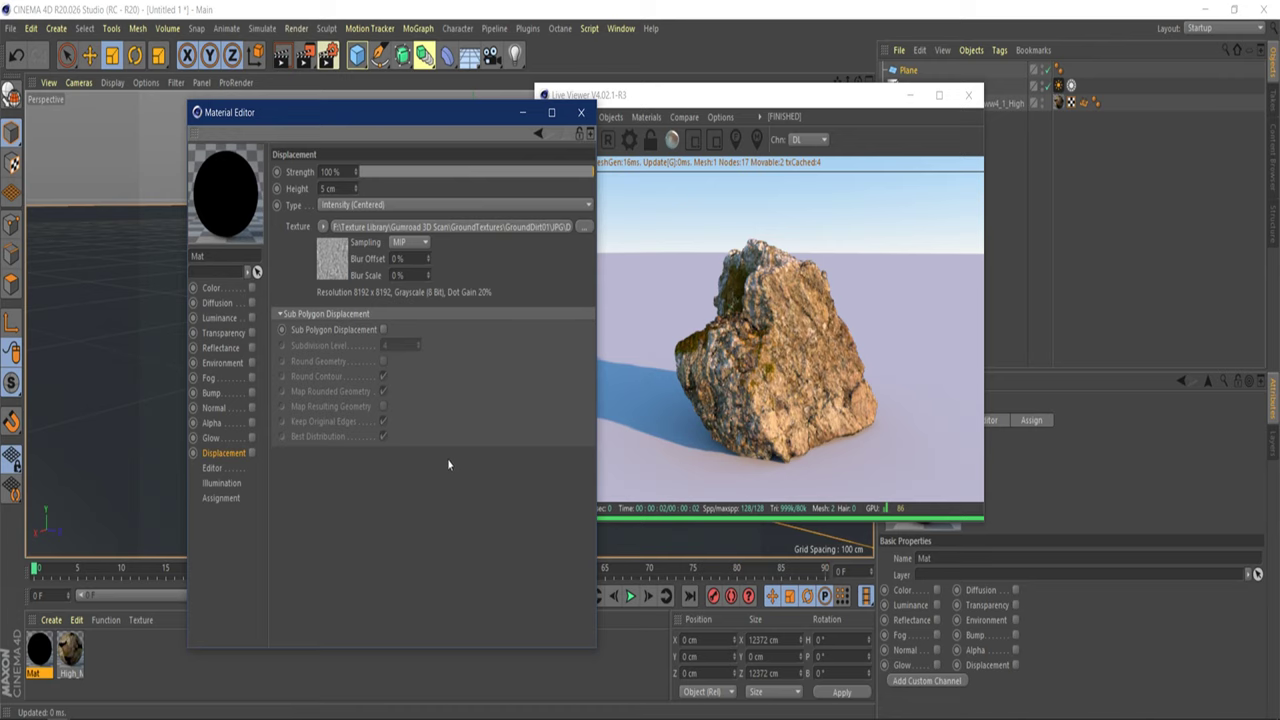
Apply the material Mat to the Plane and enable its Displacement and Color channels.
{"action": "left_click_drag", "start_coordinate": [40, 660], "coordinate": [912, 72]}
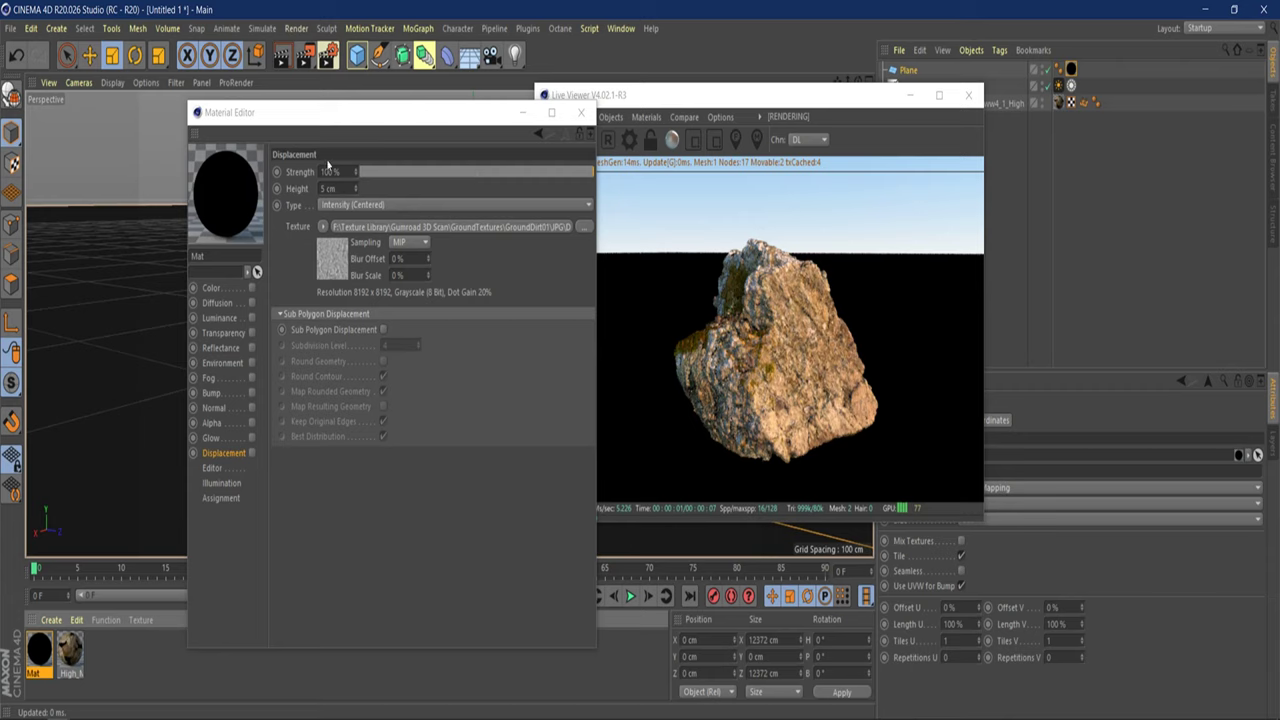
{"action": "left_click", "coordinate": [212, 289]}
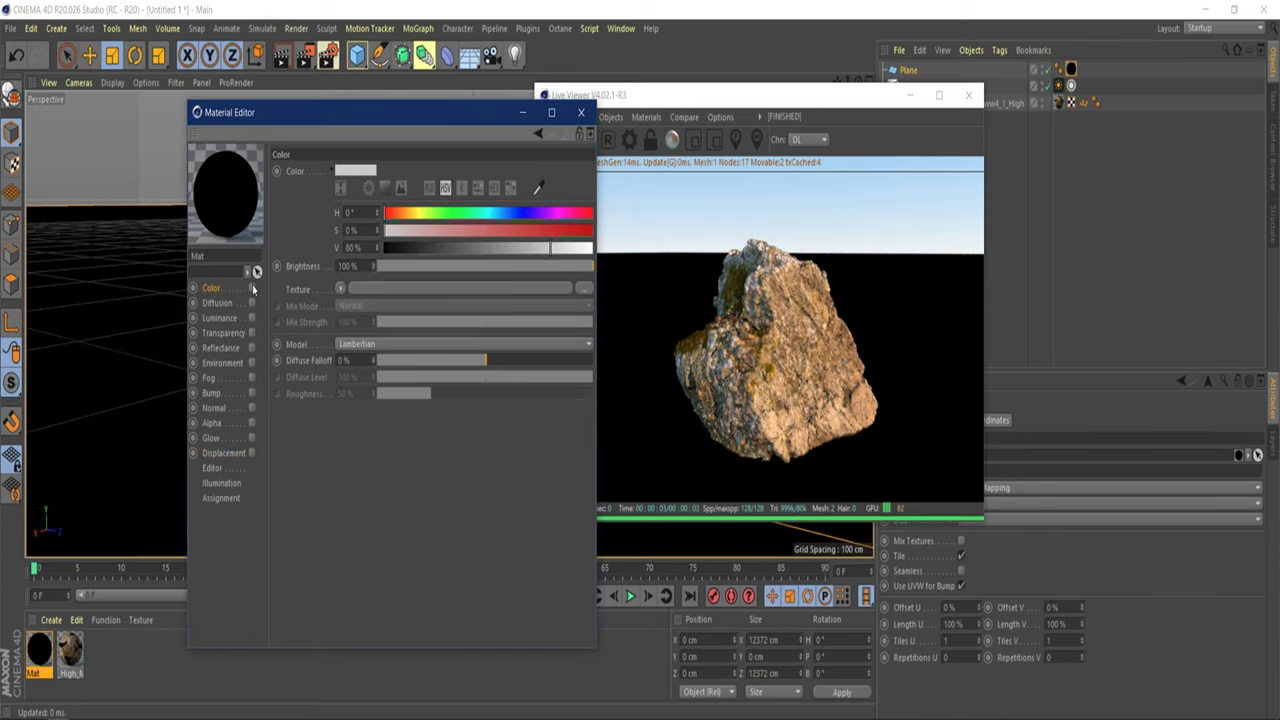
{"action": "left_click", "coordinate": [252, 454]}
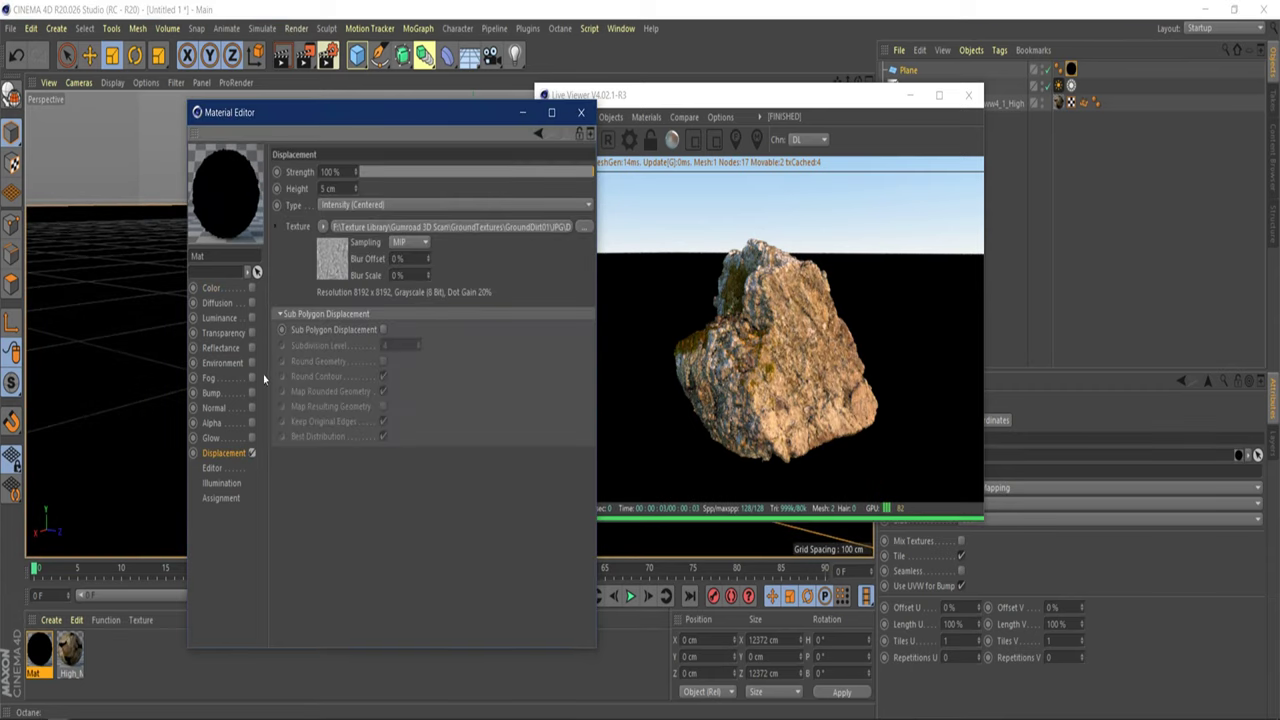
{"action": "left_click", "coordinate": [252, 288]}
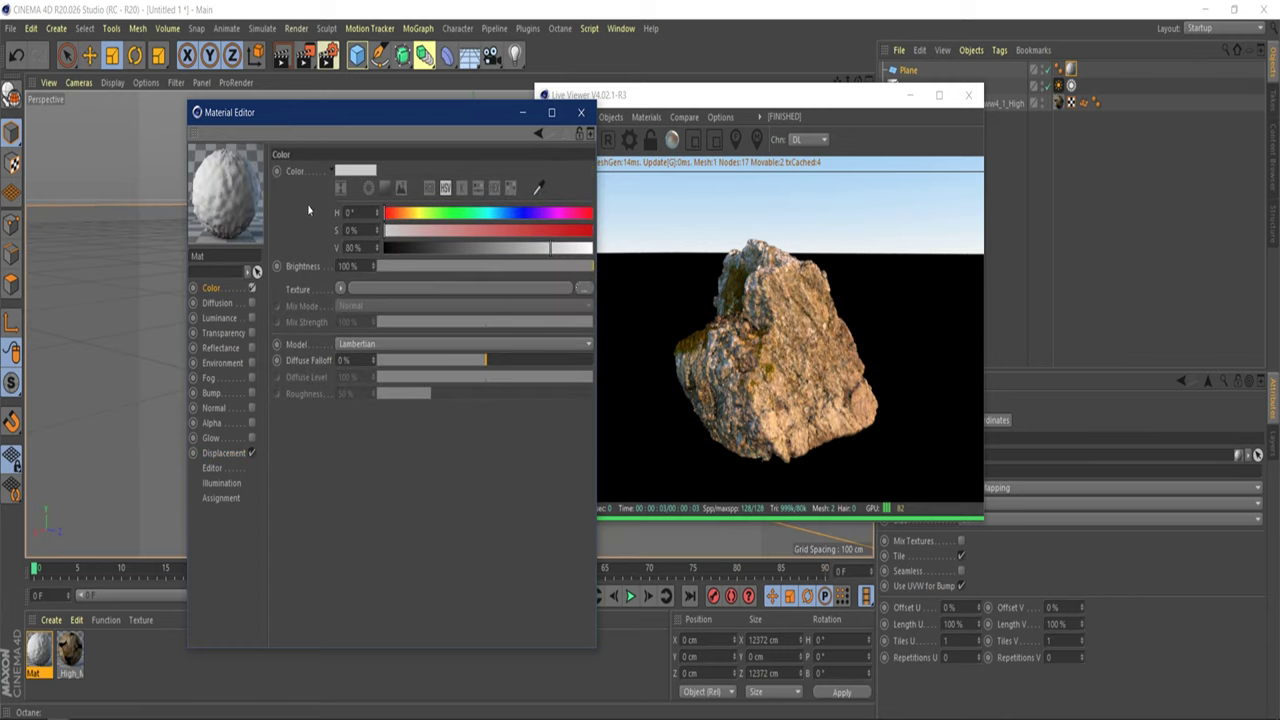
Load DirtGround01_diffuse as the Color texture of Mat without copying the image to the project location.
{"action": "left_click", "coordinate": [585, 291]}
{"action": "left_click", "coordinate": [348, 246]}
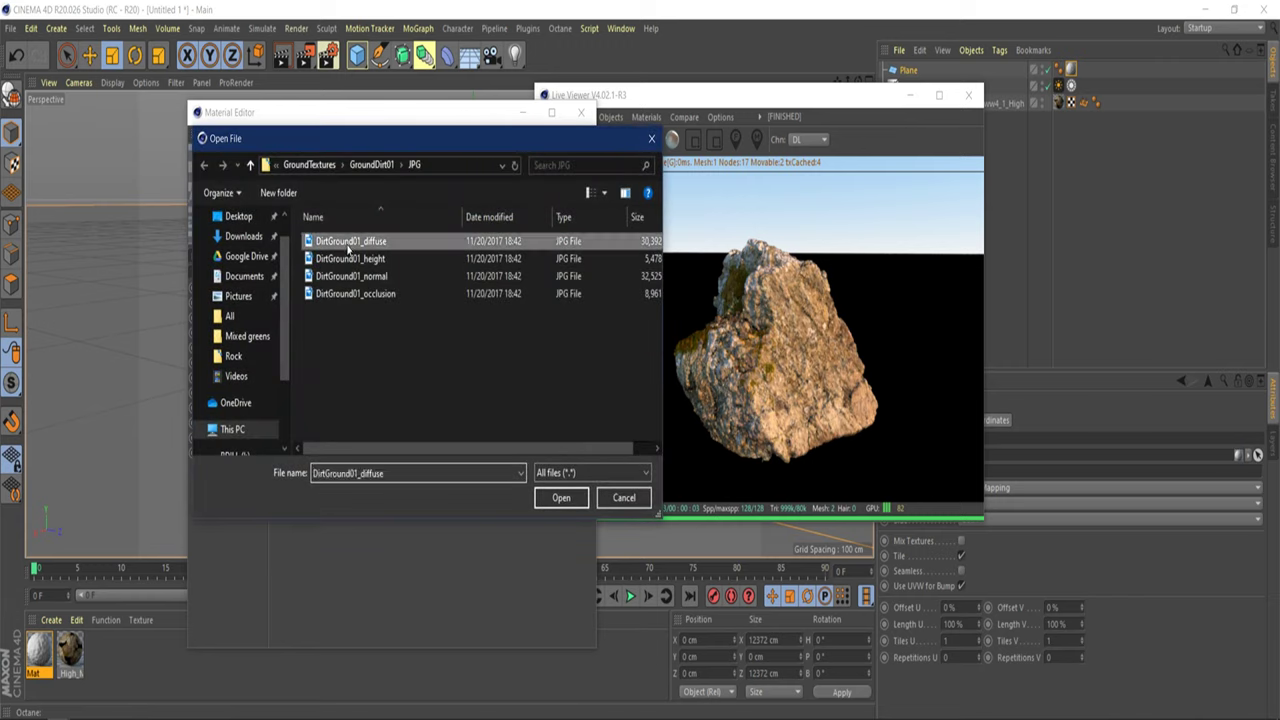
{"action": "left_click", "coordinate": [560, 496]}
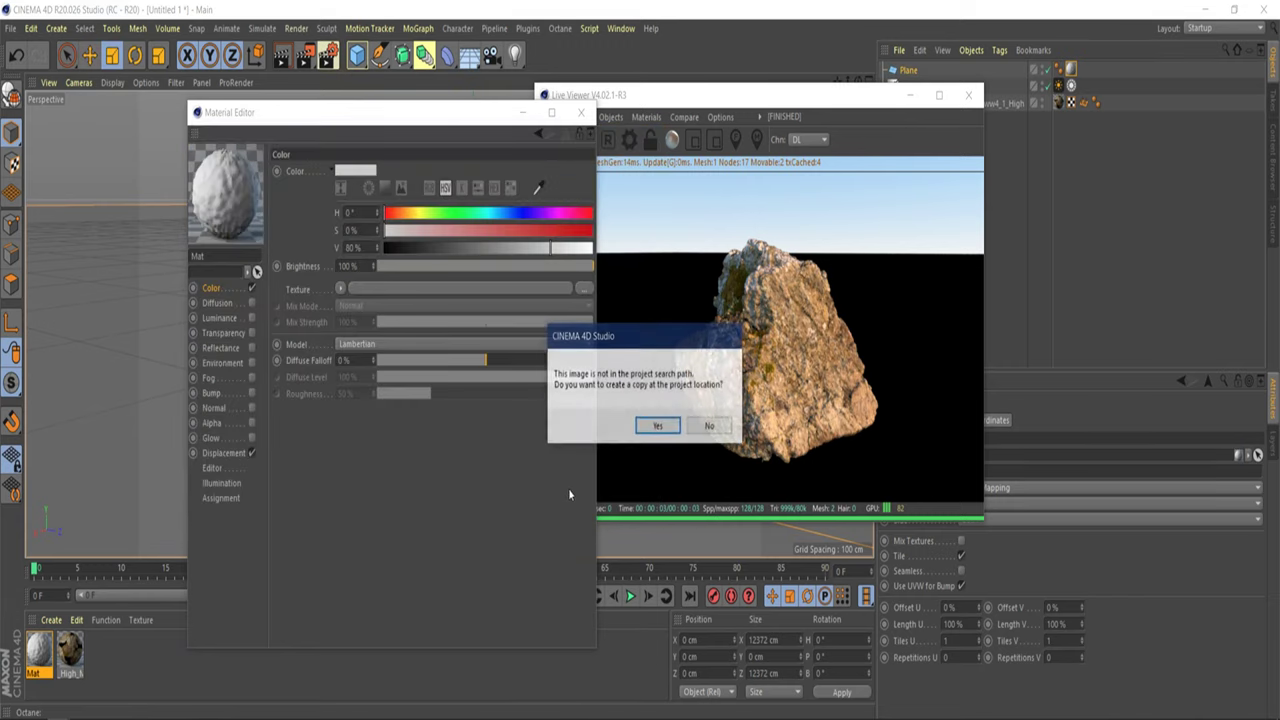
{"action": "left_click", "coordinate": [711, 427]}
Enable Mat's Normal channel and load DirtGround01_normal as its texture without copying it to the project location.
{"action": "left_click", "coordinate": [251, 411]}
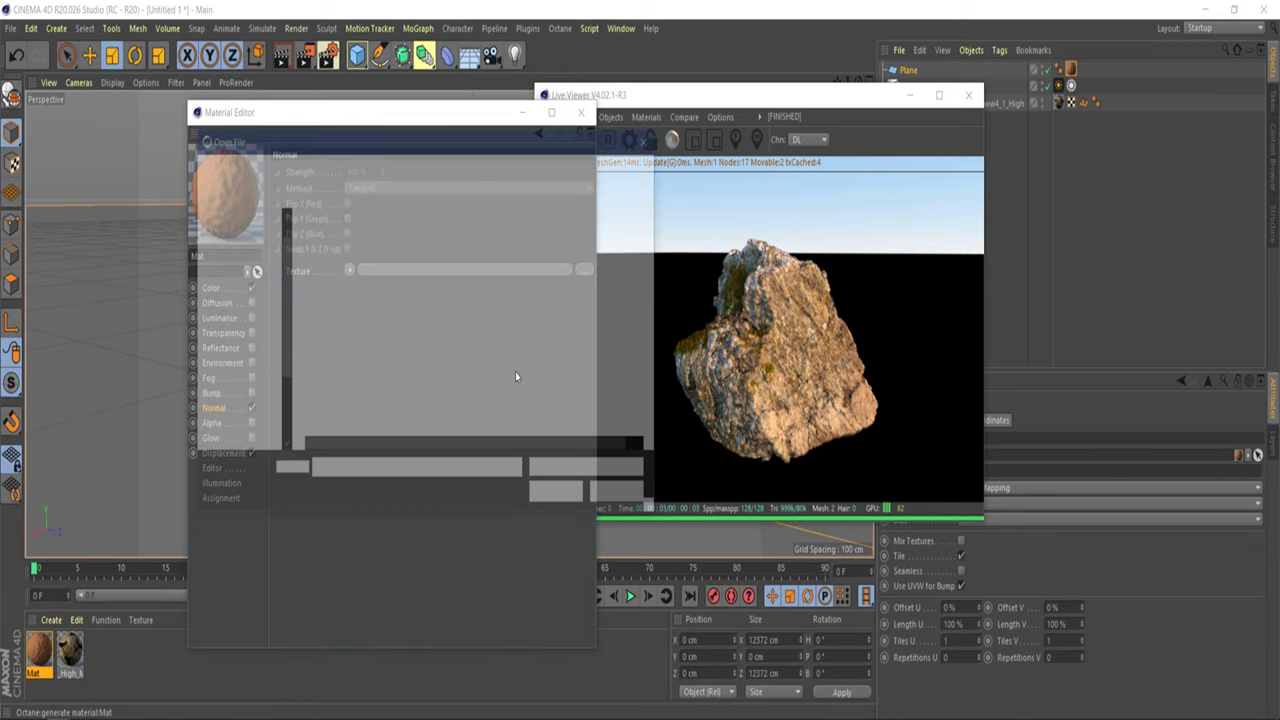
{"action": "left_click", "coordinate": [369, 277]}
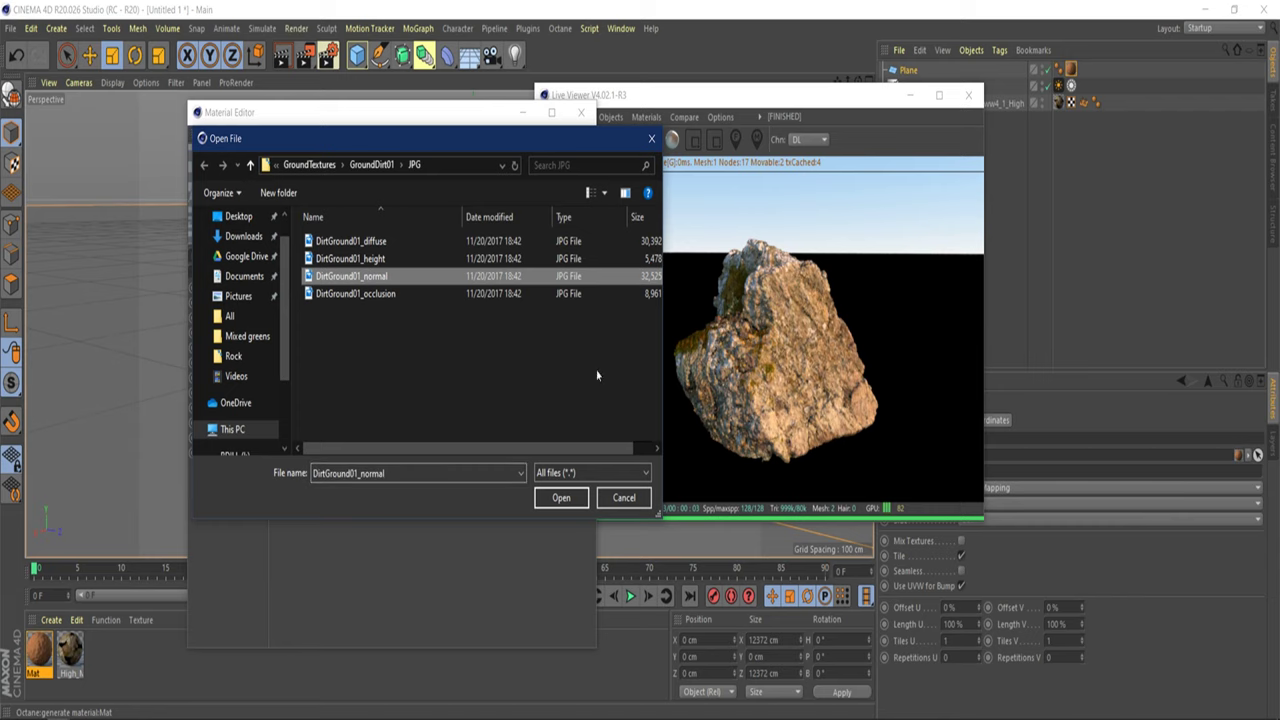
{"action": "left_click", "coordinate": [561, 498]}
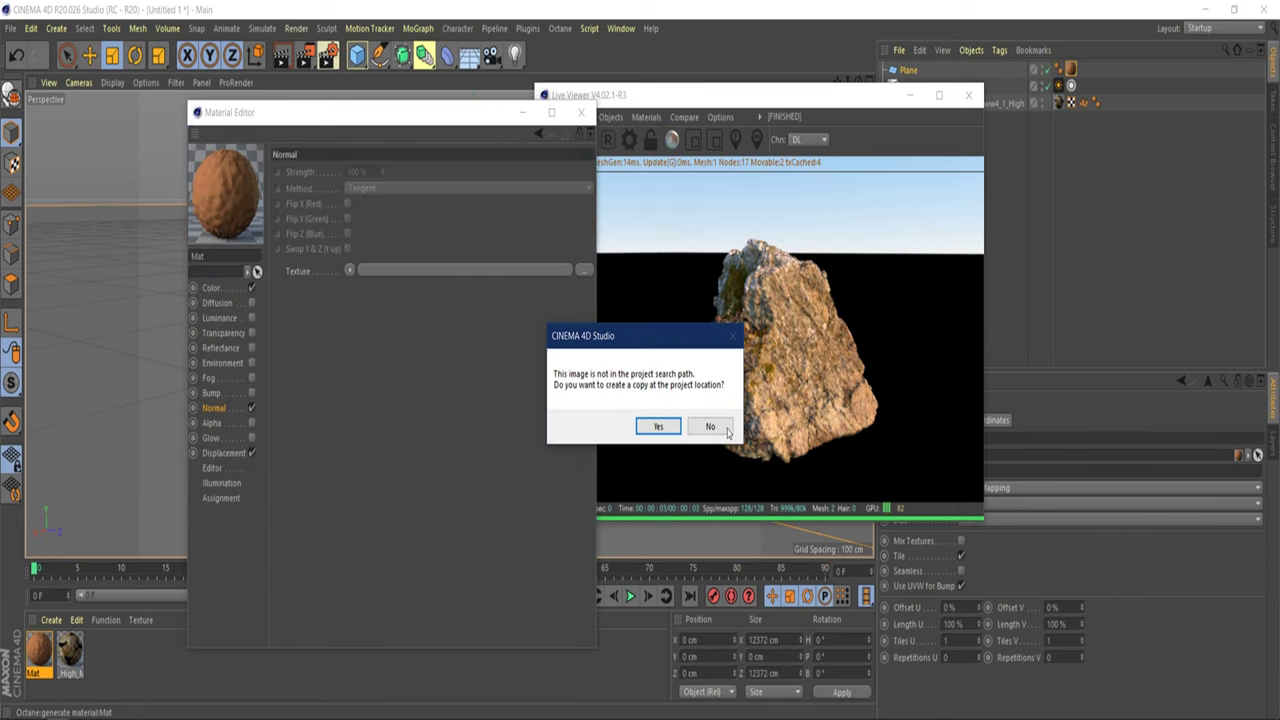
{"action": "left_click", "coordinate": [710, 427]}
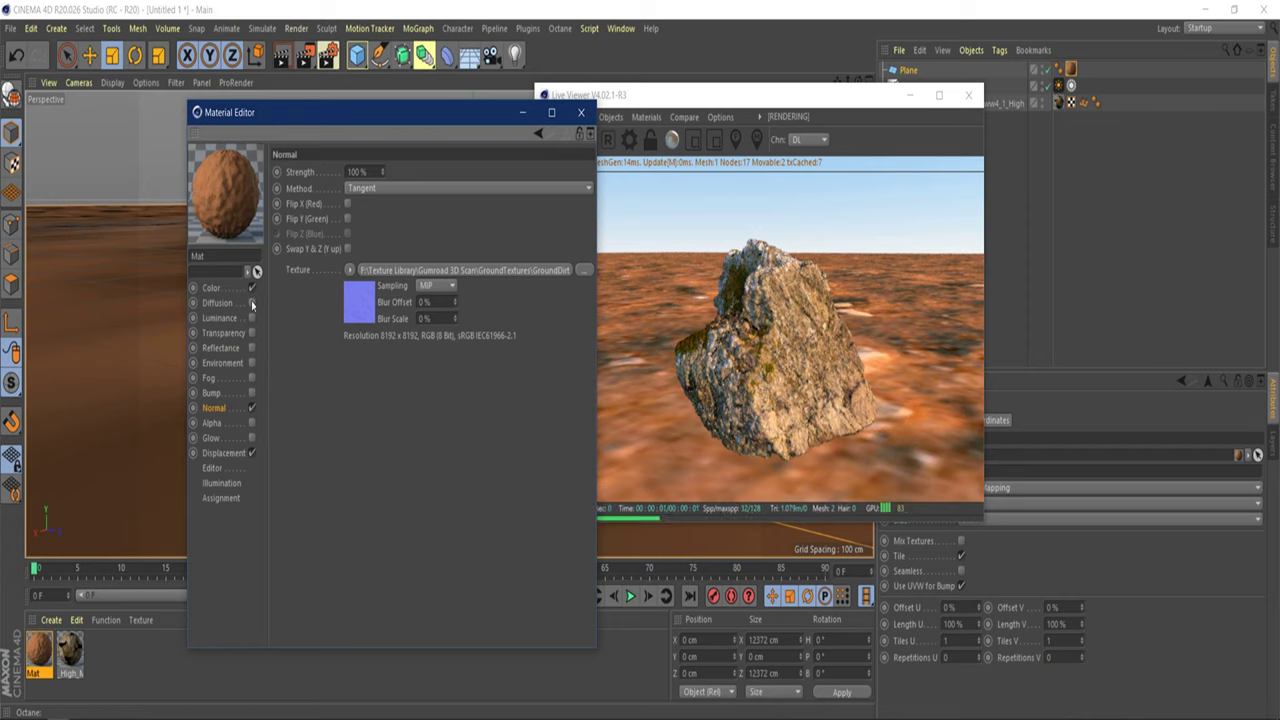
Try a Displacement height of 500 cm for Mat, keeping the Live Viewer clear of the Material Editor.
{"action": "left_click", "coordinate": [211, 287]}
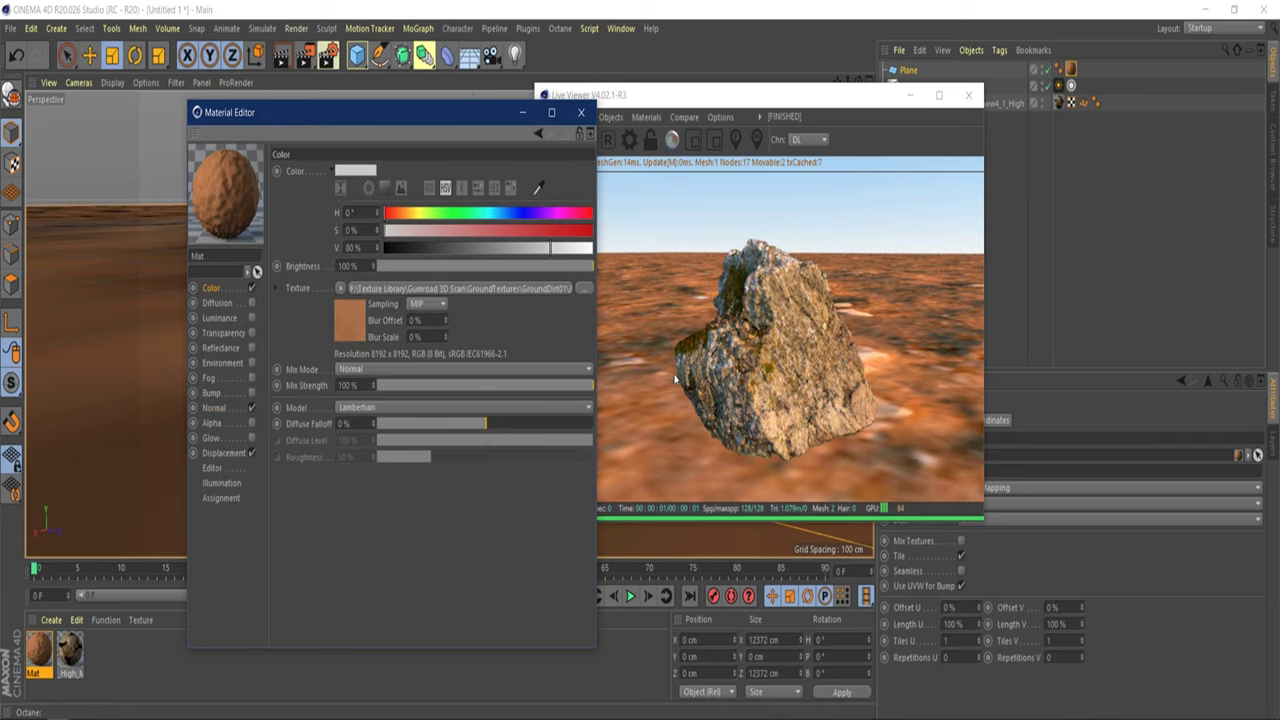
{"action": "left_click", "coordinate": [223, 454]}
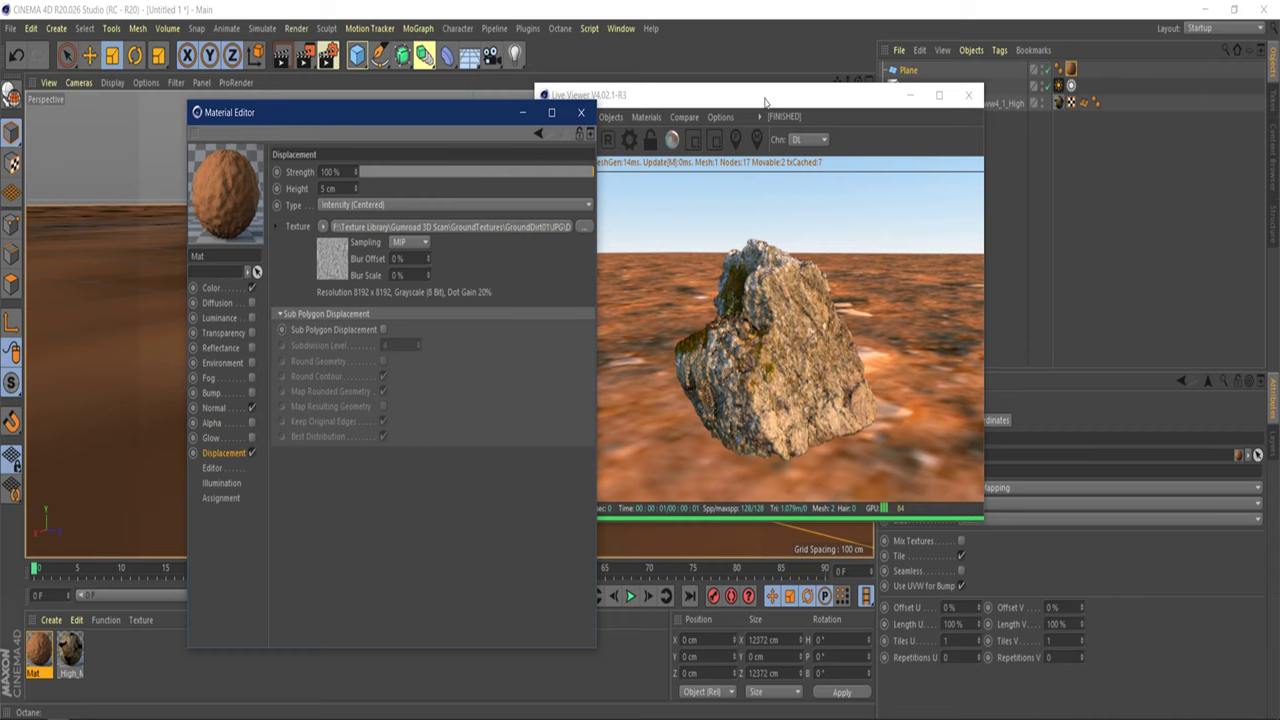
{"action": "left_click_drag", "start_coordinate": [768, 100], "coordinate": [943, 233]}
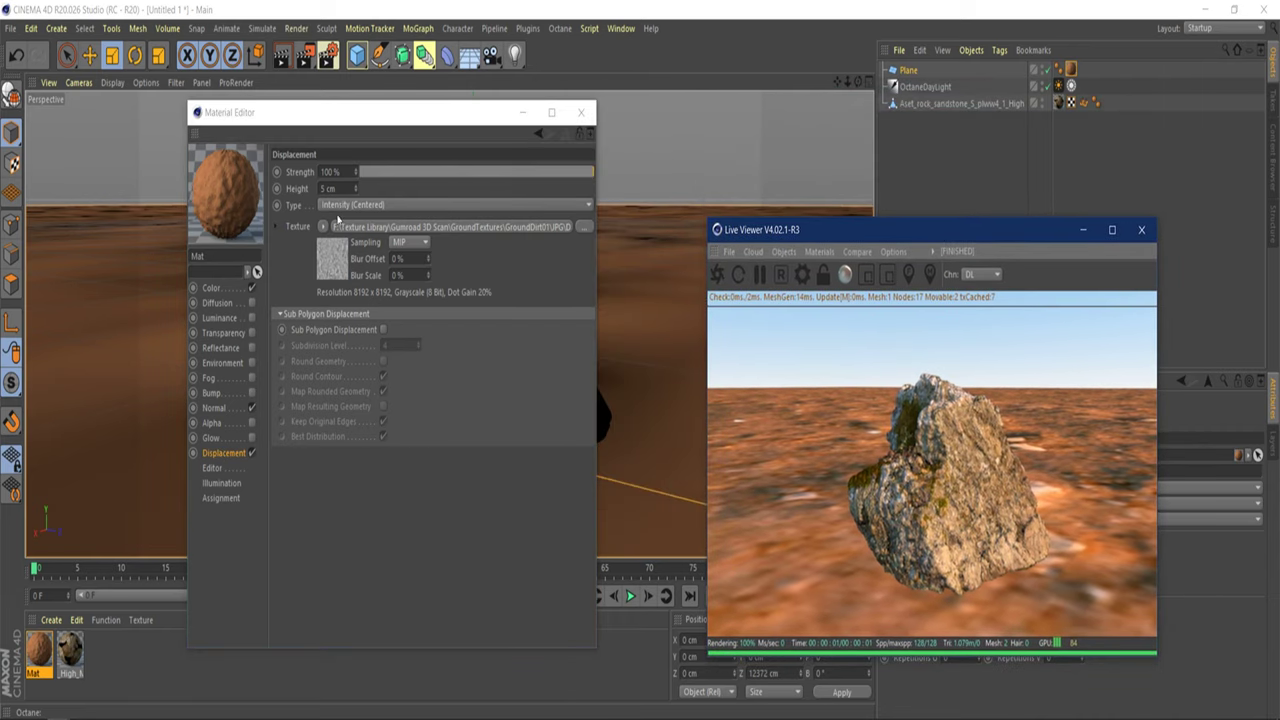
{"action": "double_click", "coordinate": [328, 188]}
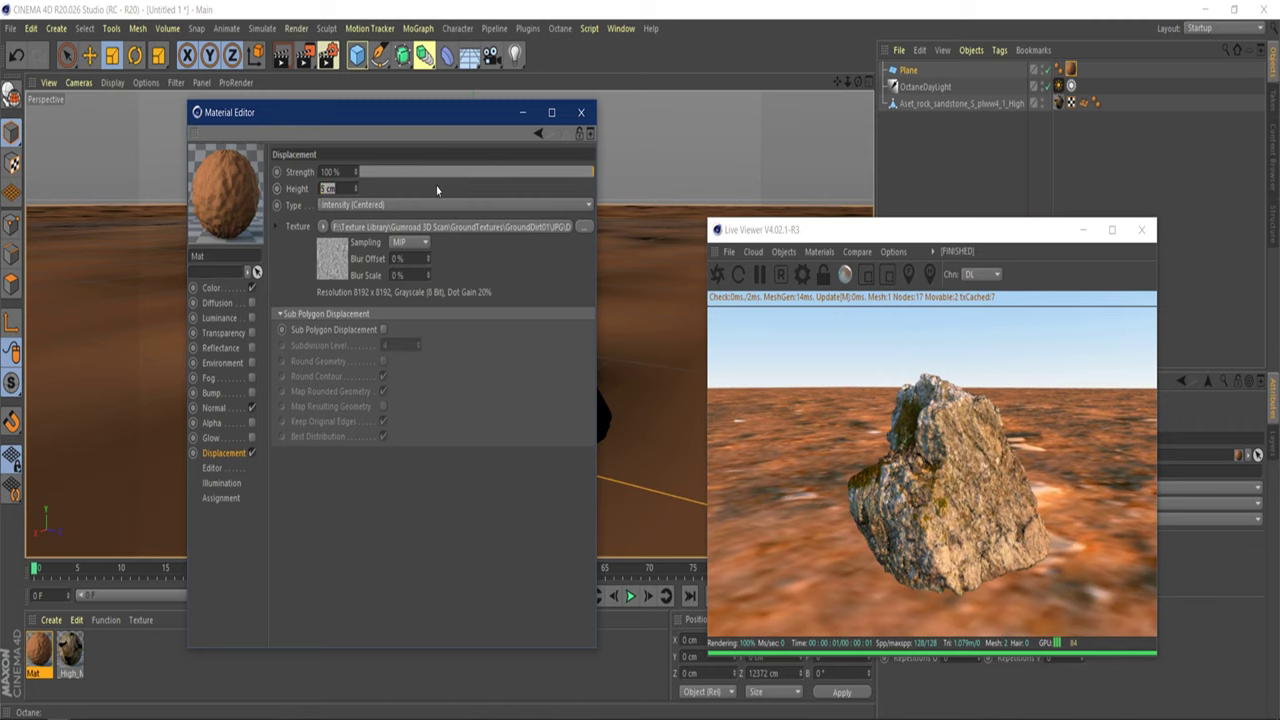
{"action": "type", "text": "1"}
{"action": "type", "text": "00"}
{"action": "key", "text": "Return"}
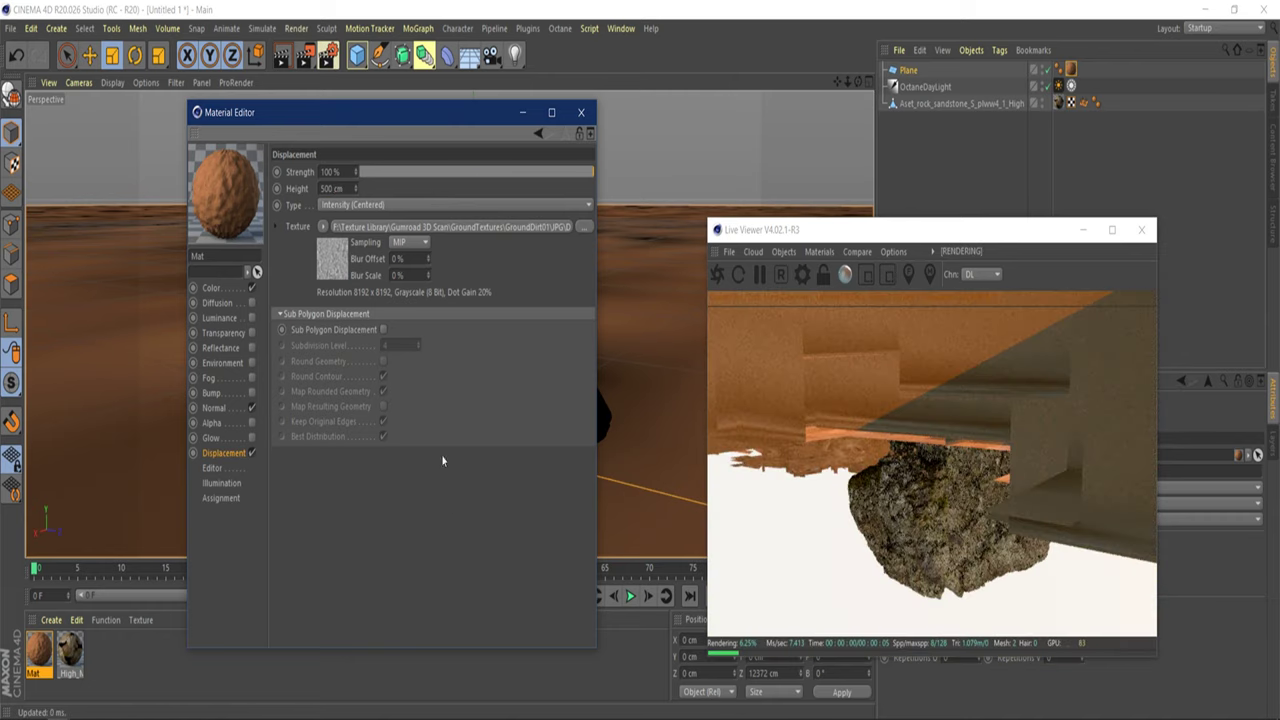
Set Mat's Displacement height to 50 cm, expand the height texture's shader settings and close the Material Editor.
{"action": "double_click", "coordinate": [336, 189]}
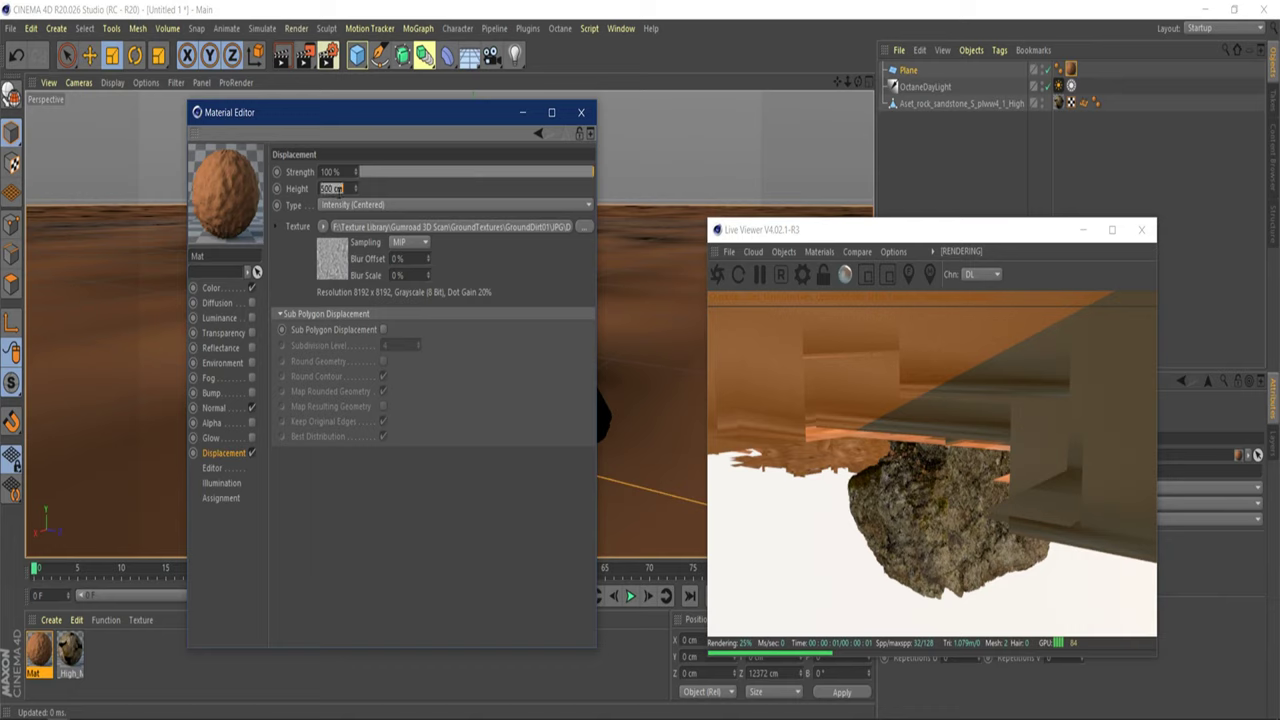
{"action": "type", "text": "50"}
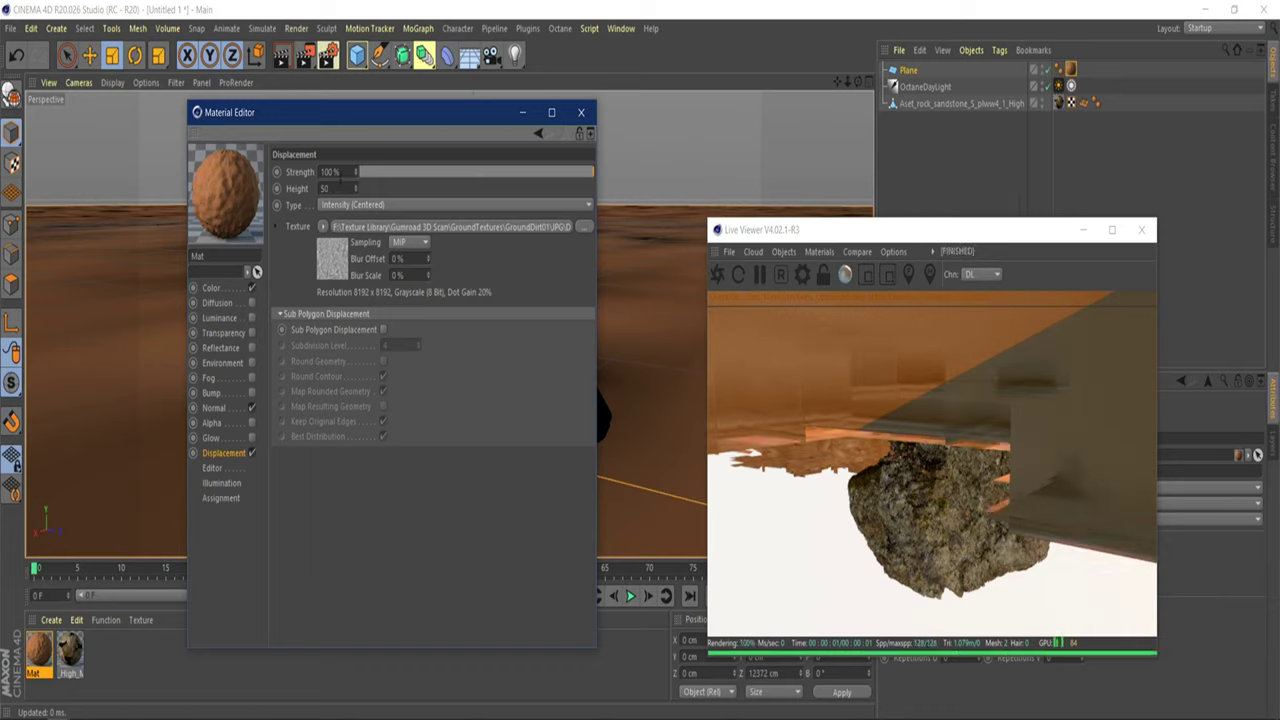
{"action": "key", "text": "Return"}
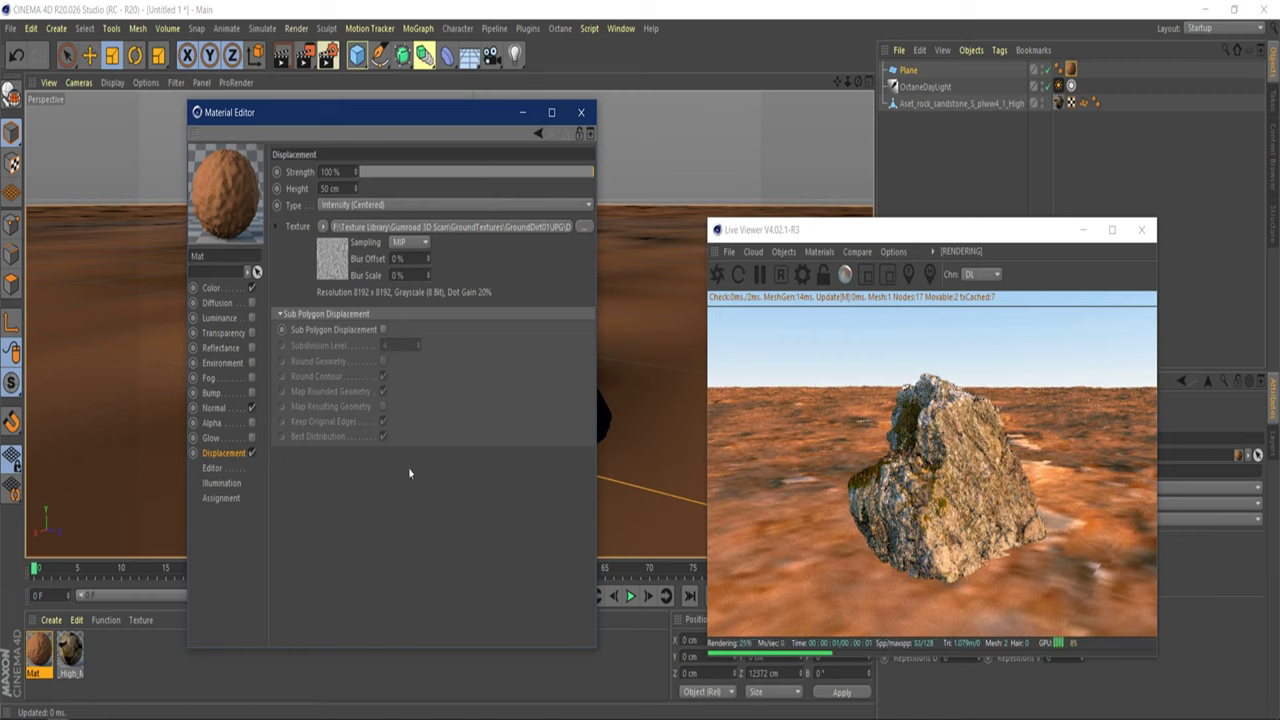
{"action": "left_click", "coordinate": [276, 227]}
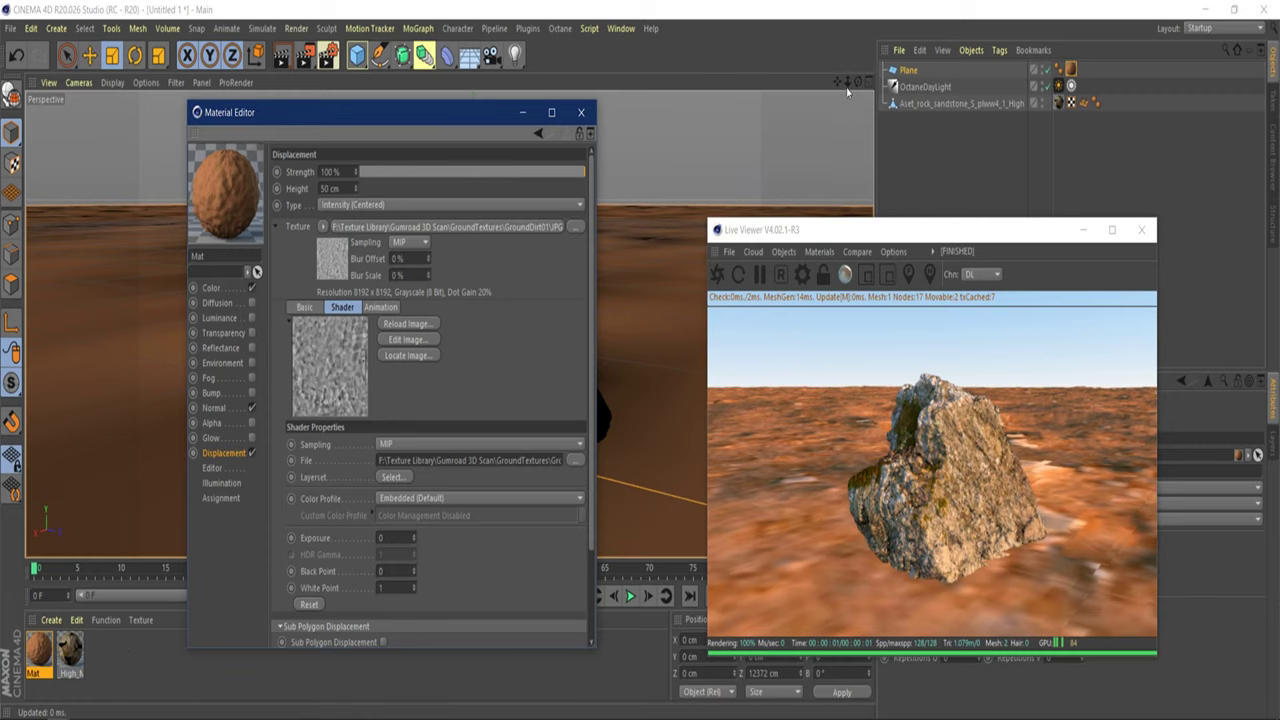
{"action": "left_click_drag", "start_coordinate": [845, 88], "coordinate": [845, 88]}
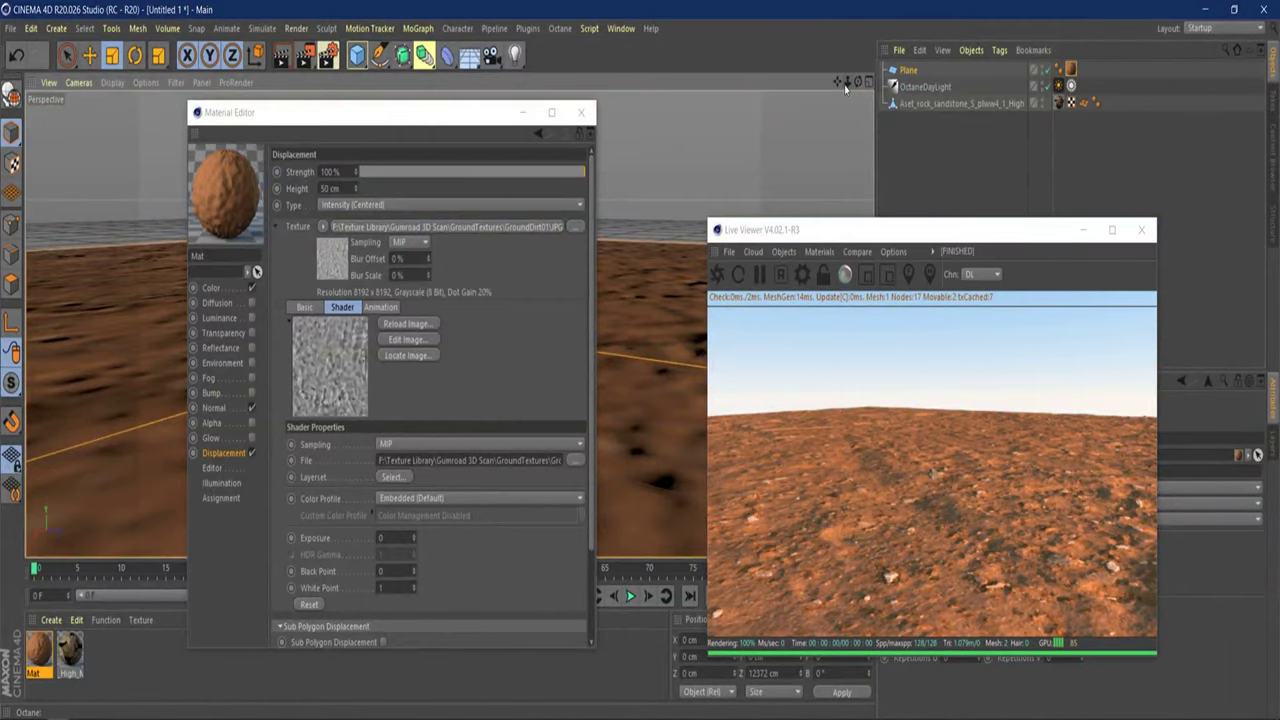
{"action": "mouse_move", "coordinate": [846, 80]}
{"action": "left_mouse_down"}
{"action": "mouse_move", "coordinate": [856, 86]}
{"action": "mouse_move", "coordinate": [838, 84]}
{"action": "left_mouse_up"}
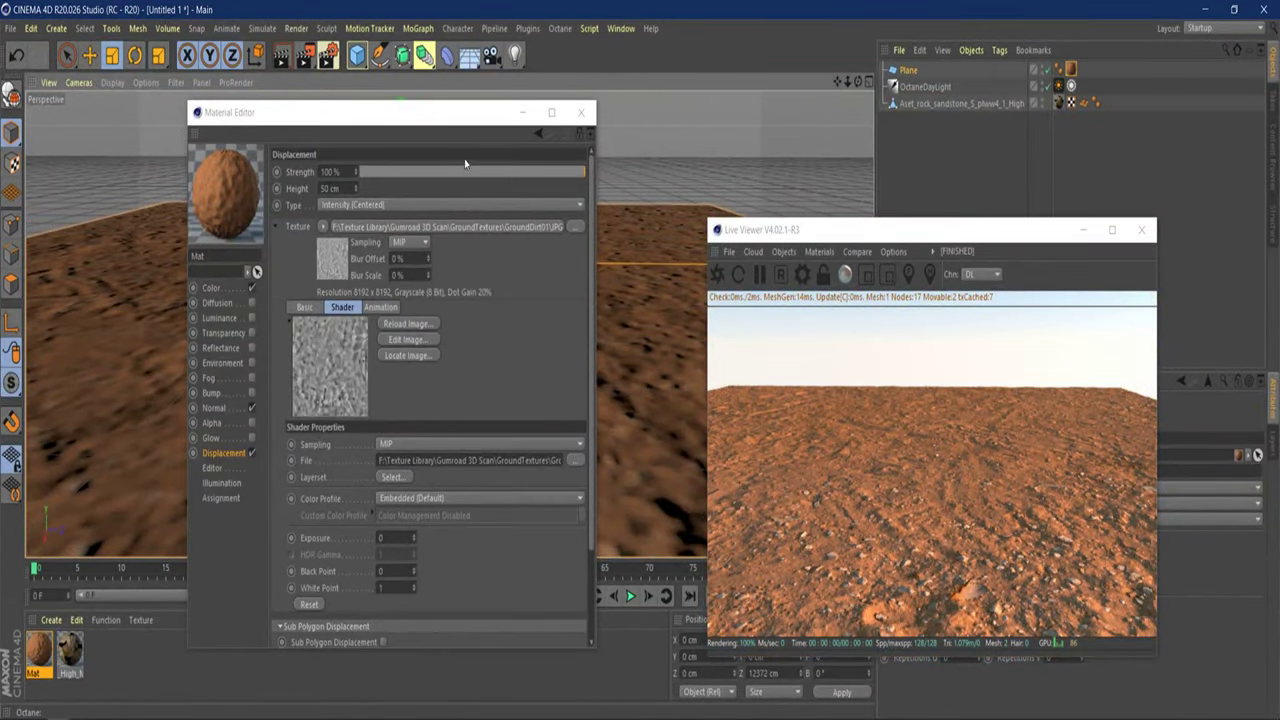
{"action": "left_click", "coordinate": [582, 113]}
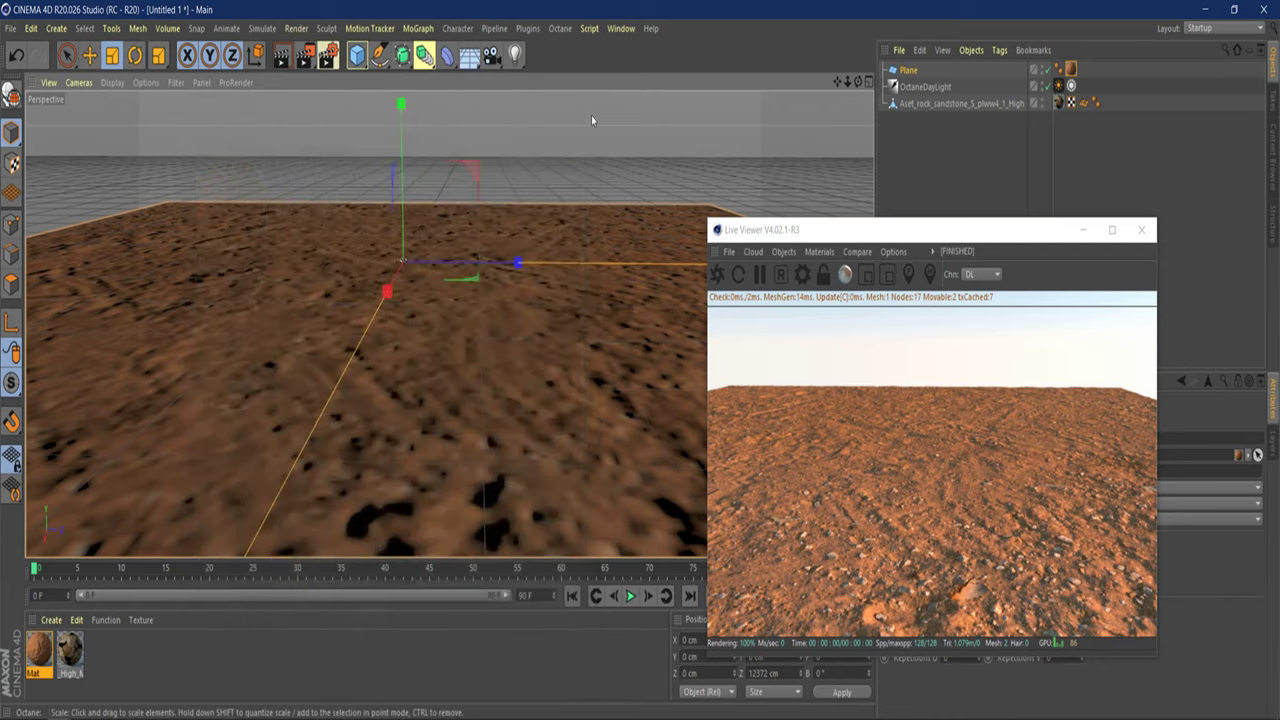
Move the sandstone rock across the ground plane to about X 5175 cm and Z 799 cm.
{"action": "left_click_drag", "start_coordinate": [933, 230], "coordinate": [727, 176]}
{"action": "left_click", "coordinate": [924, 104]}
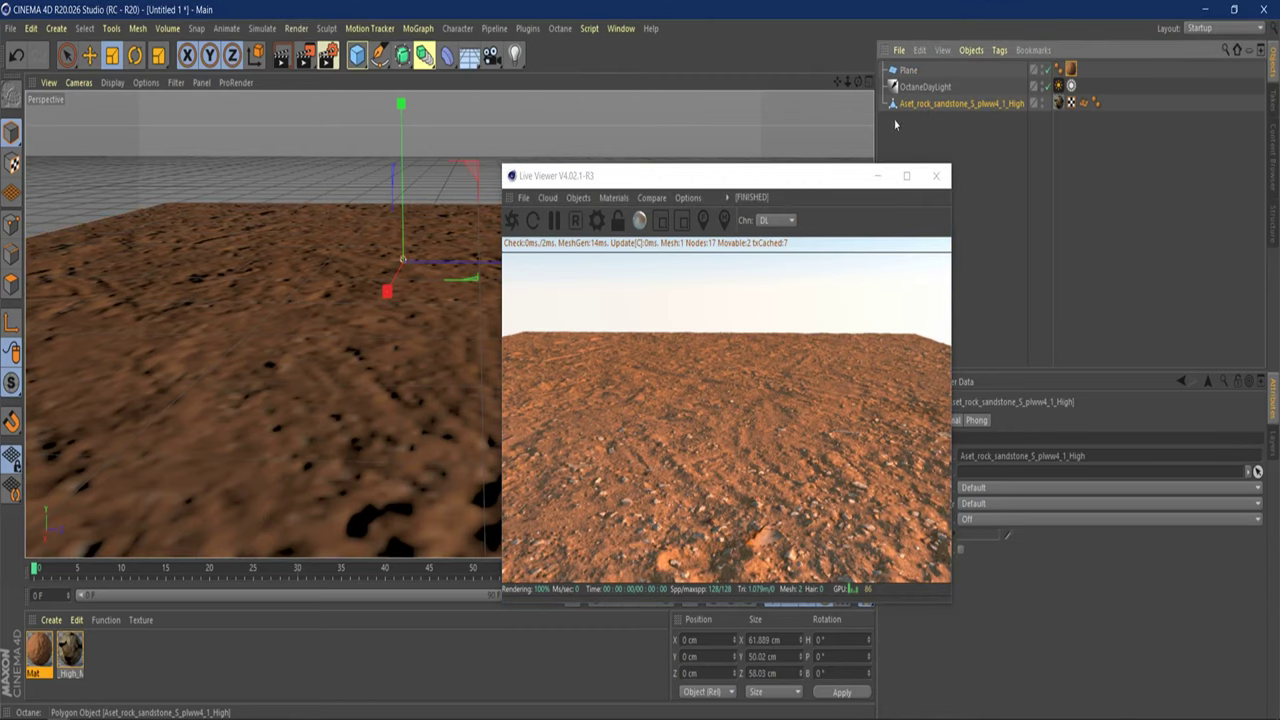
{"action": "mouse_move", "coordinate": [449, 324]}
{"action": "left_mouse_down", "text": "alt"}
{"action": "mouse_move", "coordinate": [528, 323]}
{"action": "mouse_move", "coordinate": [449, 323]}
{"action": "left_mouse_up", "text": "alt"}
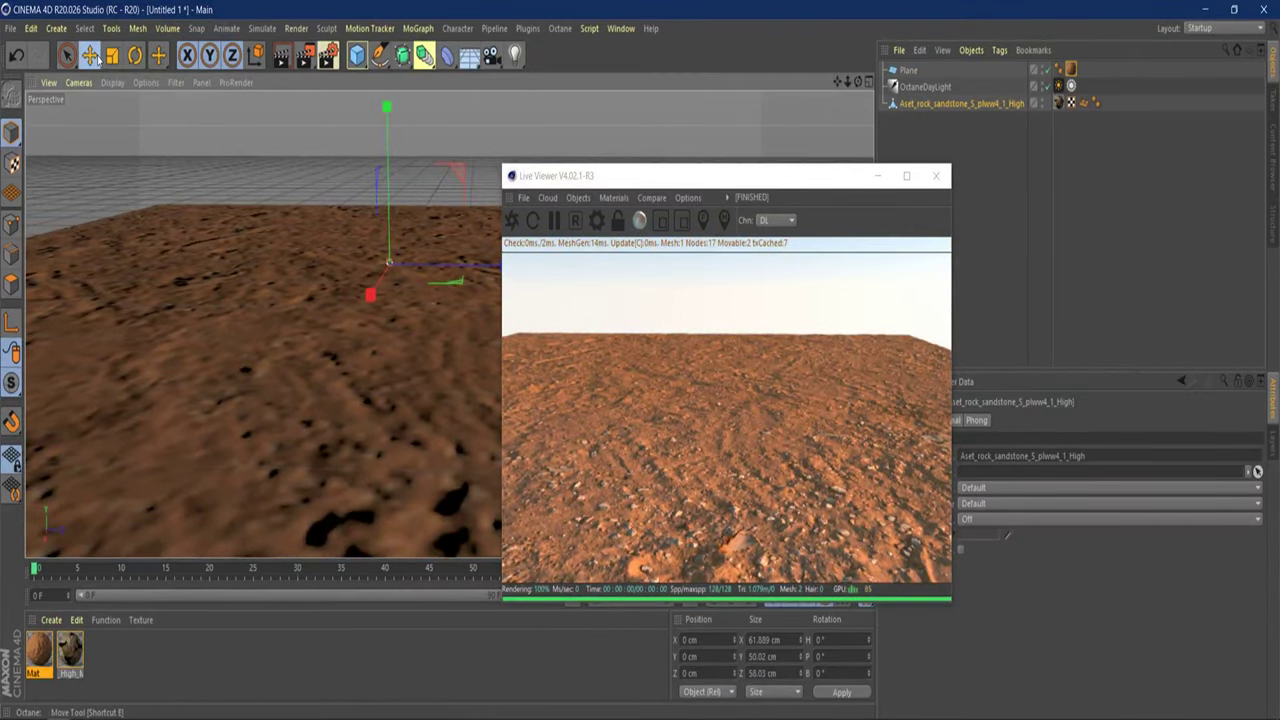
{"action": "left_click", "coordinate": [92, 56]}
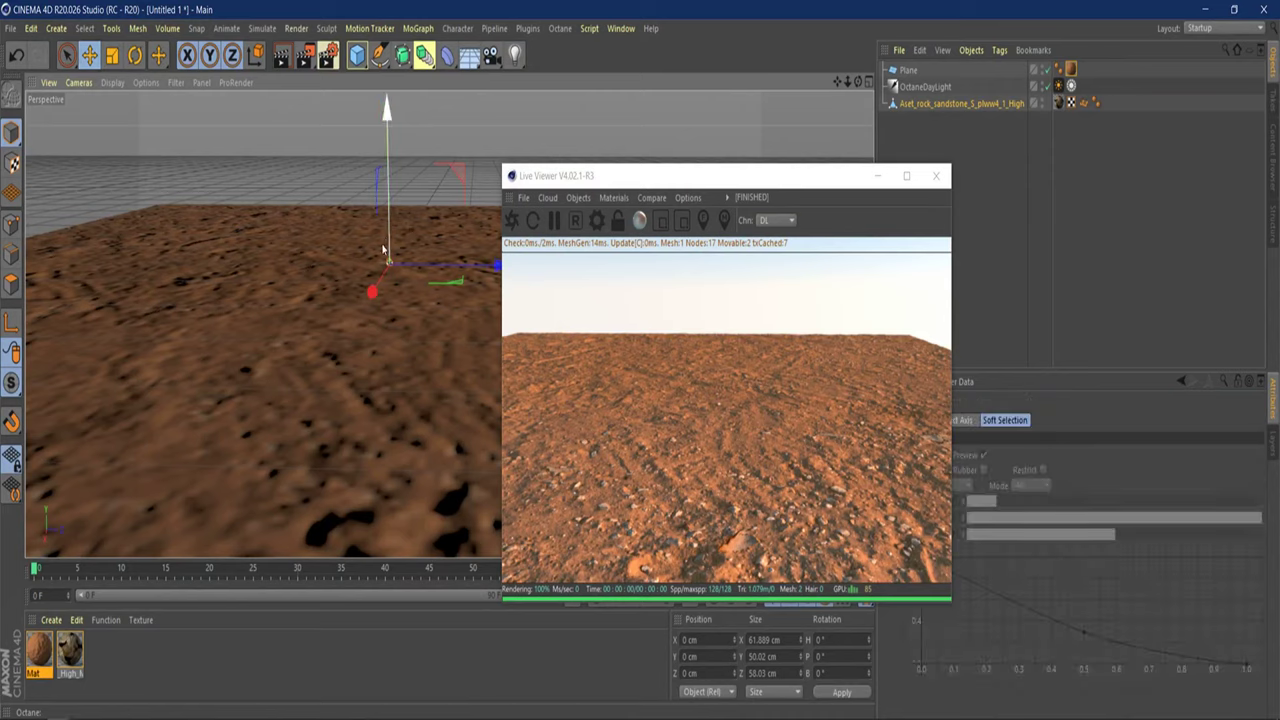
{"action": "left_click_drag", "start_coordinate": [371, 292], "coordinate": [365, 535]}
{"action": "left_click_drag", "start_coordinate": [490, 495], "coordinate": [517, 495]}
Move the sandstone rock back along the X axis to about 3276 cm, with the Live Viewer clear of the viewport.
{"action": "left_click_drag", "start_coordinate": [625, 176], "coordinate": [720, 55]}
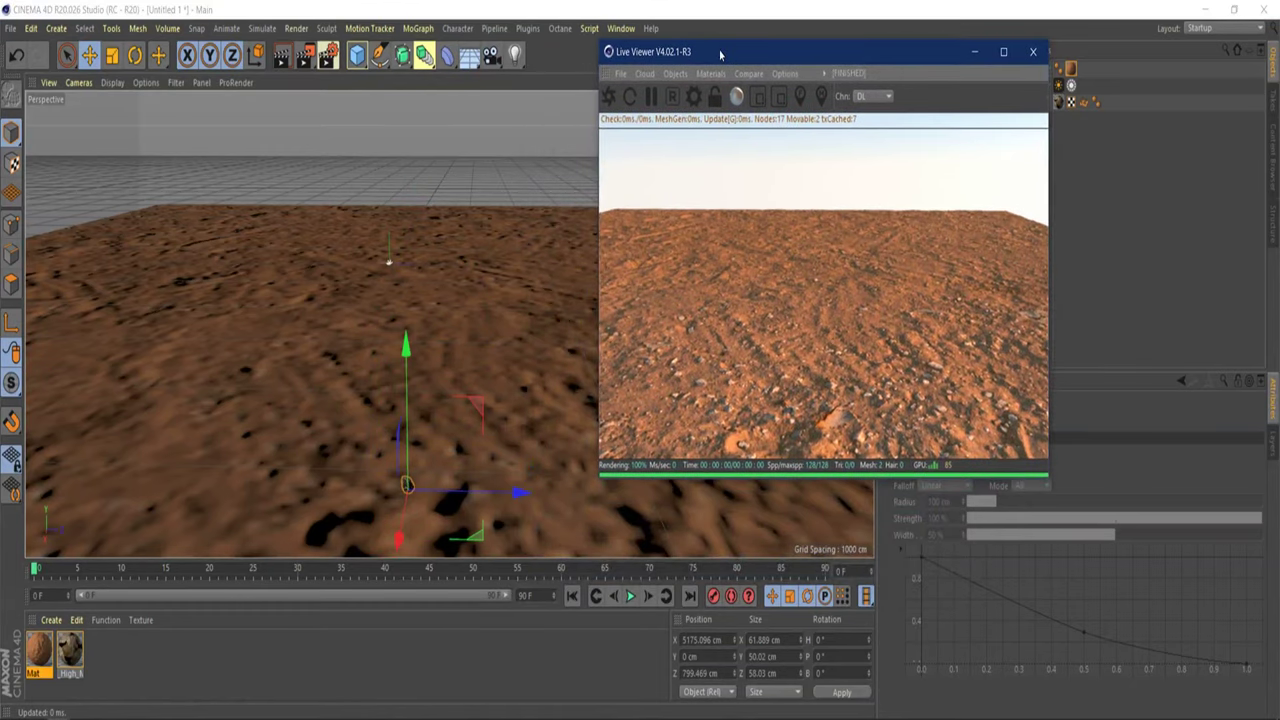
{"action": "left_click_drag", "start_coordinate": [919, 56], "coordinate": [982, 221]}
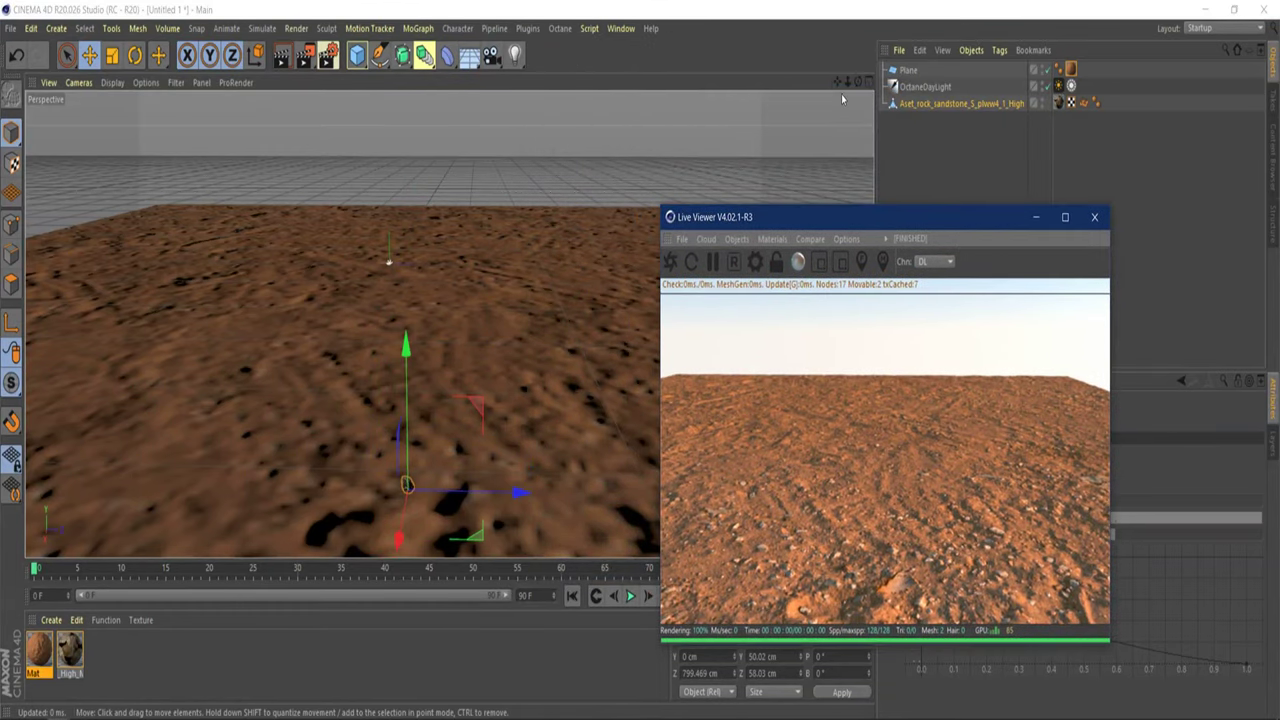
{"action": "left_click_drag", "start_coordinate": [838, 82], "coordinate": [466, 297]}
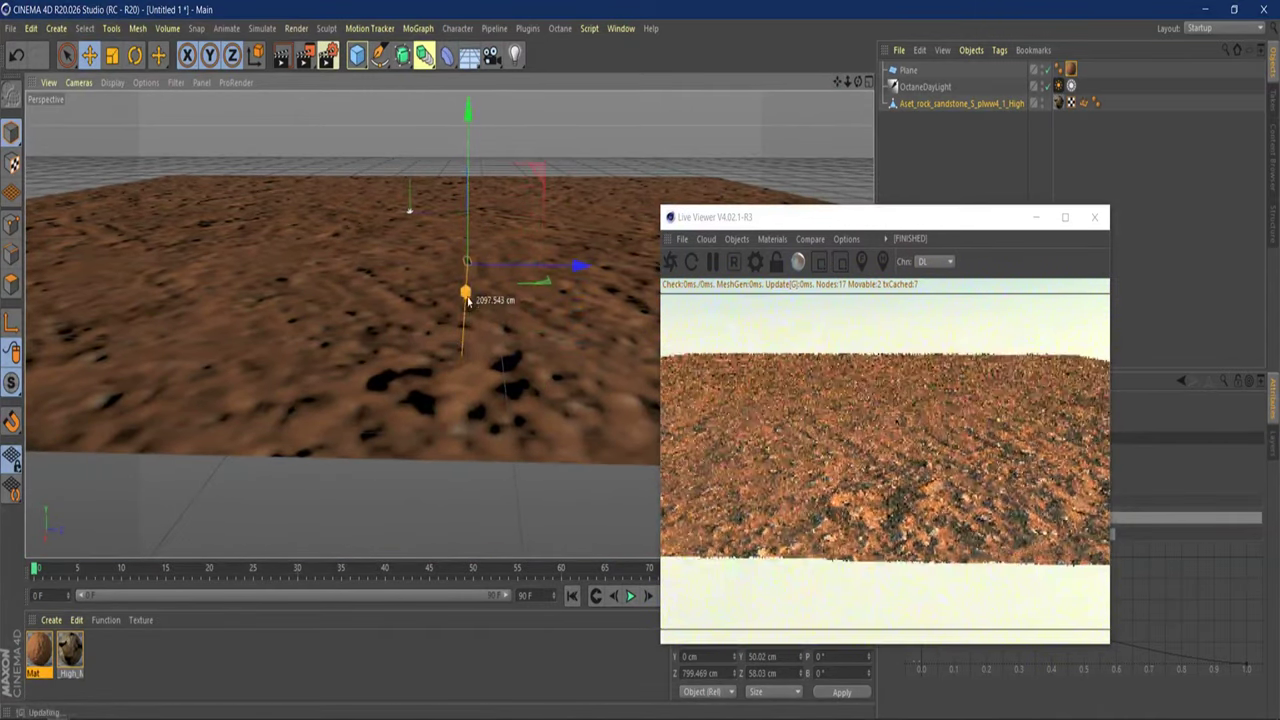
{"action": "left_click_drag", "start_coordinate": [840, 84], "coordinate": [450, 332]}
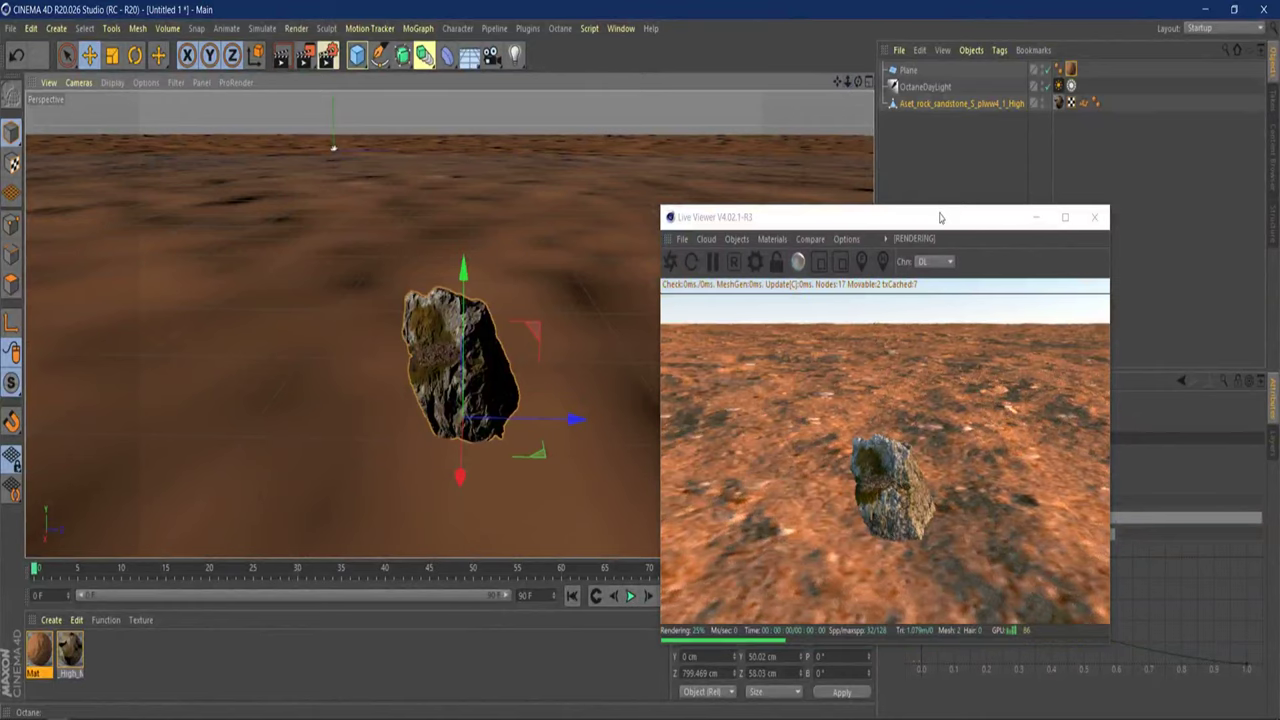
Set Tiles U and Tiles V to 10 in the Plane's Mat texture tag.
{"action": "left_click_drag", "start_coordinate": [771, 217], "coordinate": [473, 84]}
{"action": "left_click", "coordinate": [1071, 69]}
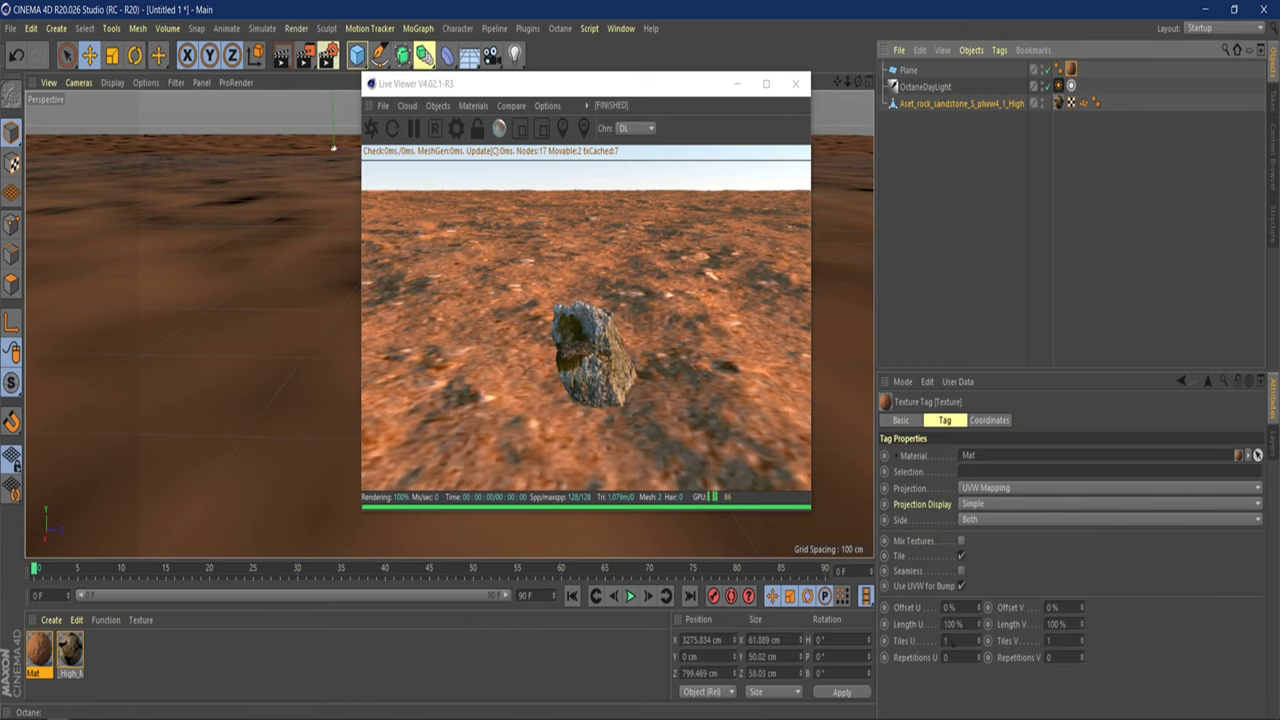
{"action": "left_click", "coordinate": [945, 640]}
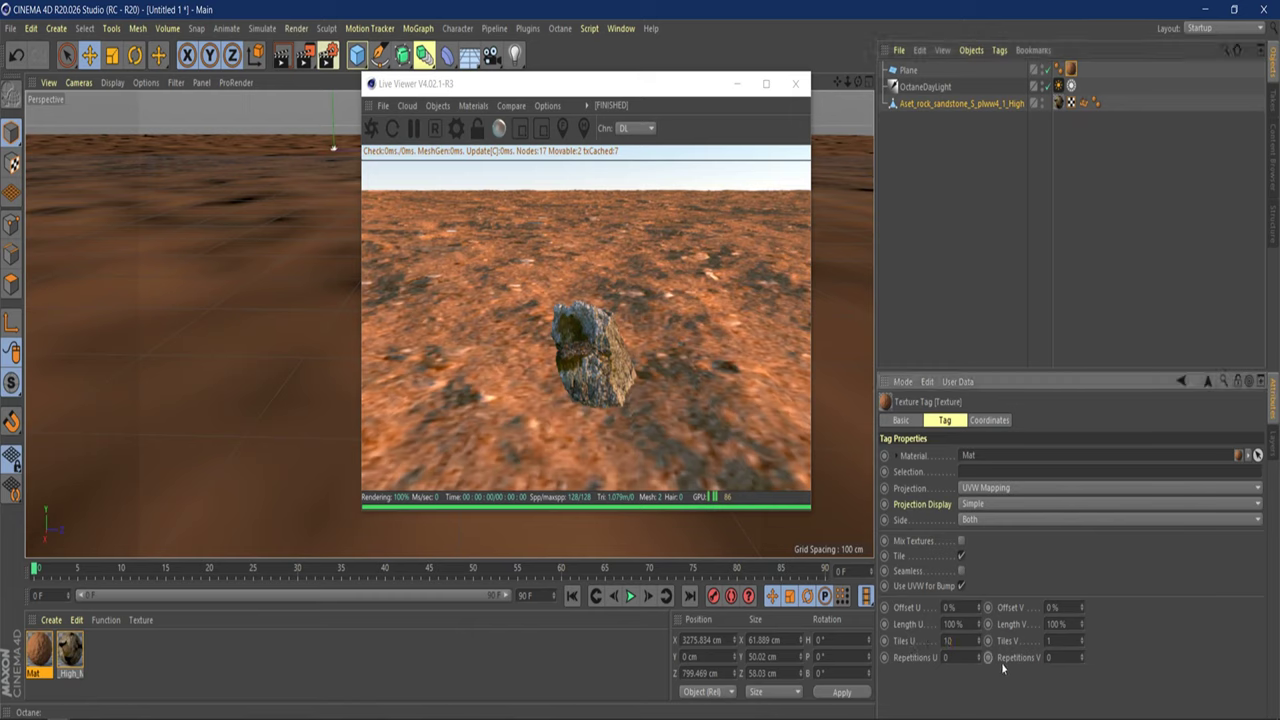
{"action": "type", "text": "10"}
{"action": "key", "text": "Tab"}
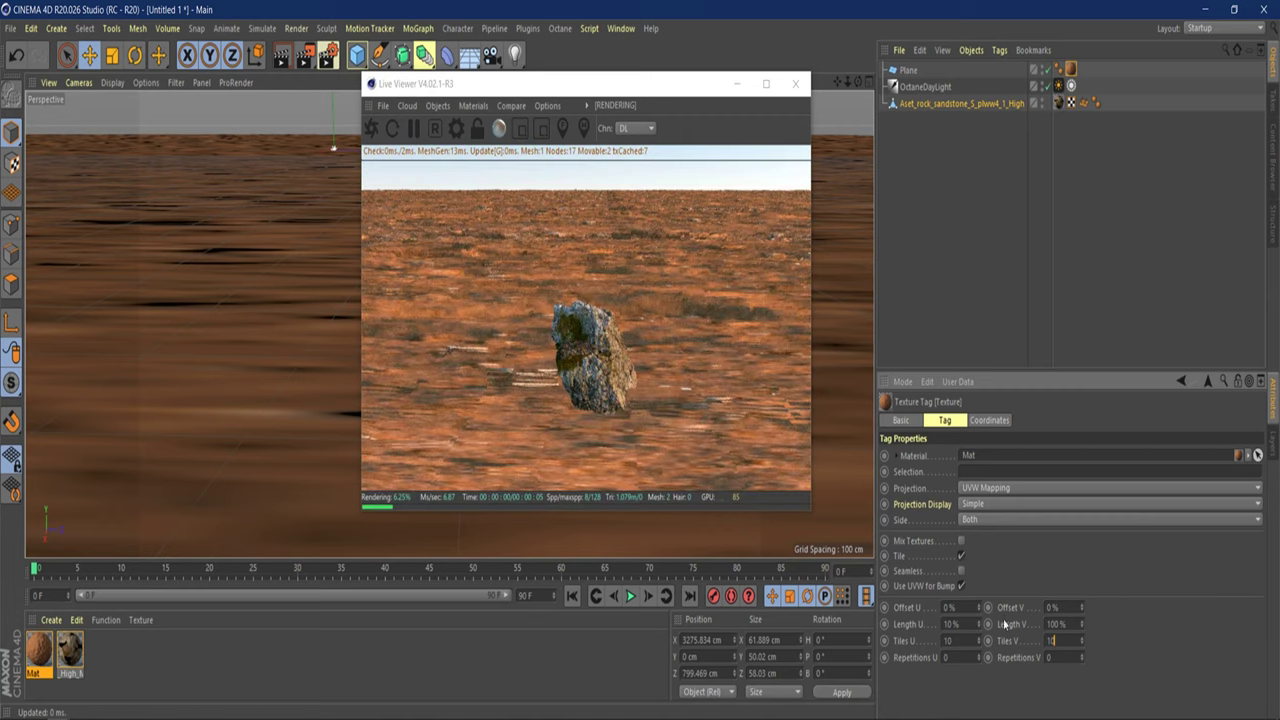
{"action": "type", "text": "10"}
{"action": "key", "text": "Return"}
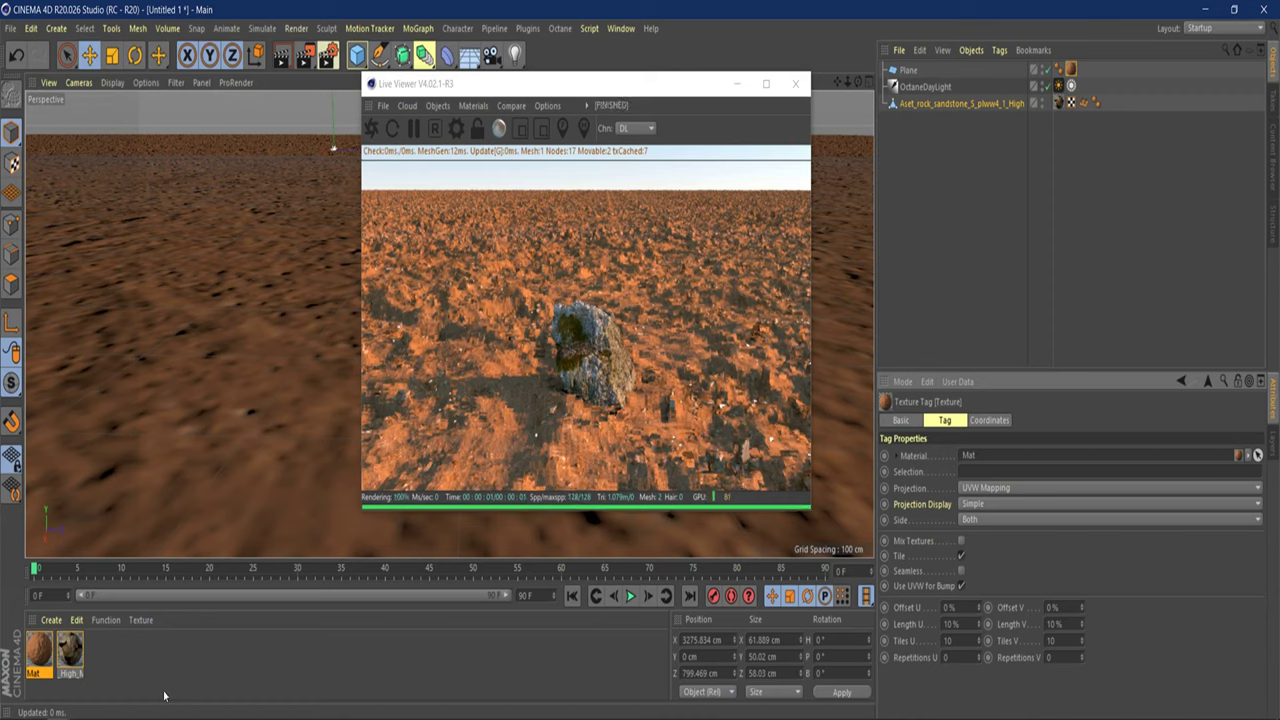
Reopen Mat in the Material Editor and set its Displacement height to 10 cm.
{"action": "left_click", "coordinate": [41, 651]}
{"action": "double_click", "coordinate": [41, 651]}
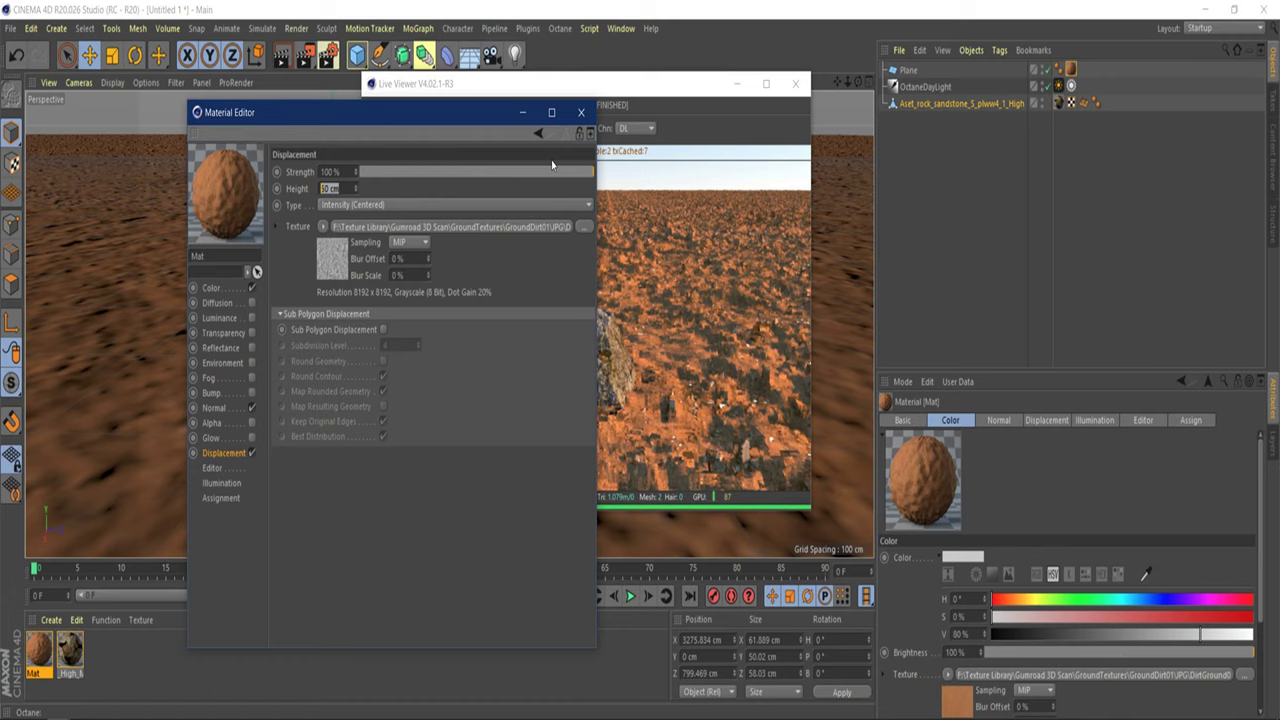
{"action": "key", "text": "BackSpace"}
{"action": "type", "text": "10"}
{"action": "key", "text": "Return"}
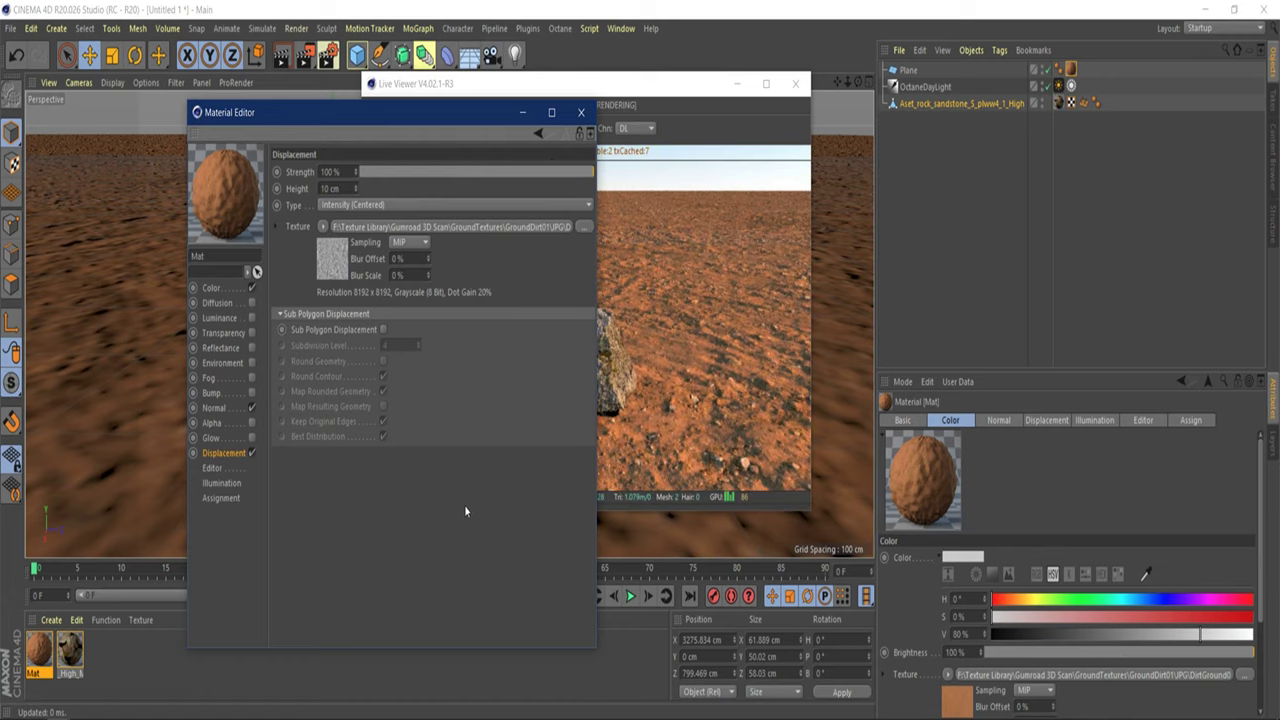
Set Tiles U and Tiles V to 15 in the Plane's texture tag, with the Live Viewer and Material Editor rearranged.
{"action": "left_click_drag", "start_coordinate": [446, 121], "coordinate": [1139, 165]}
{"action": "left_click_drag", "start_coordinate": [650, 83], "coordinate": [526, 120]}
{"action": "left_click_drag", "start_coordinate": [946, 233], "coordinate": [987, 215]}
{"action": "left_click", "coordinate": [840, 89]}
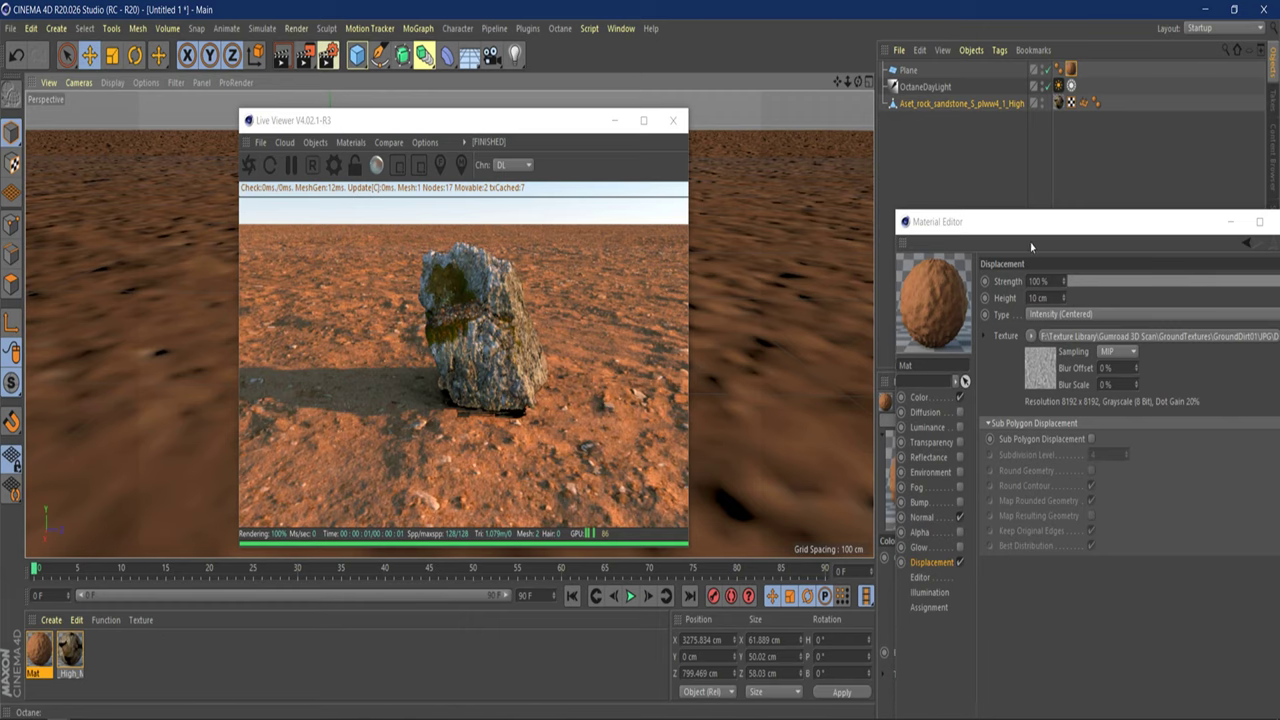
{"action": "left_click_drag", "start_coordinate": [1030, 222], "coordinate": [504, 188]}
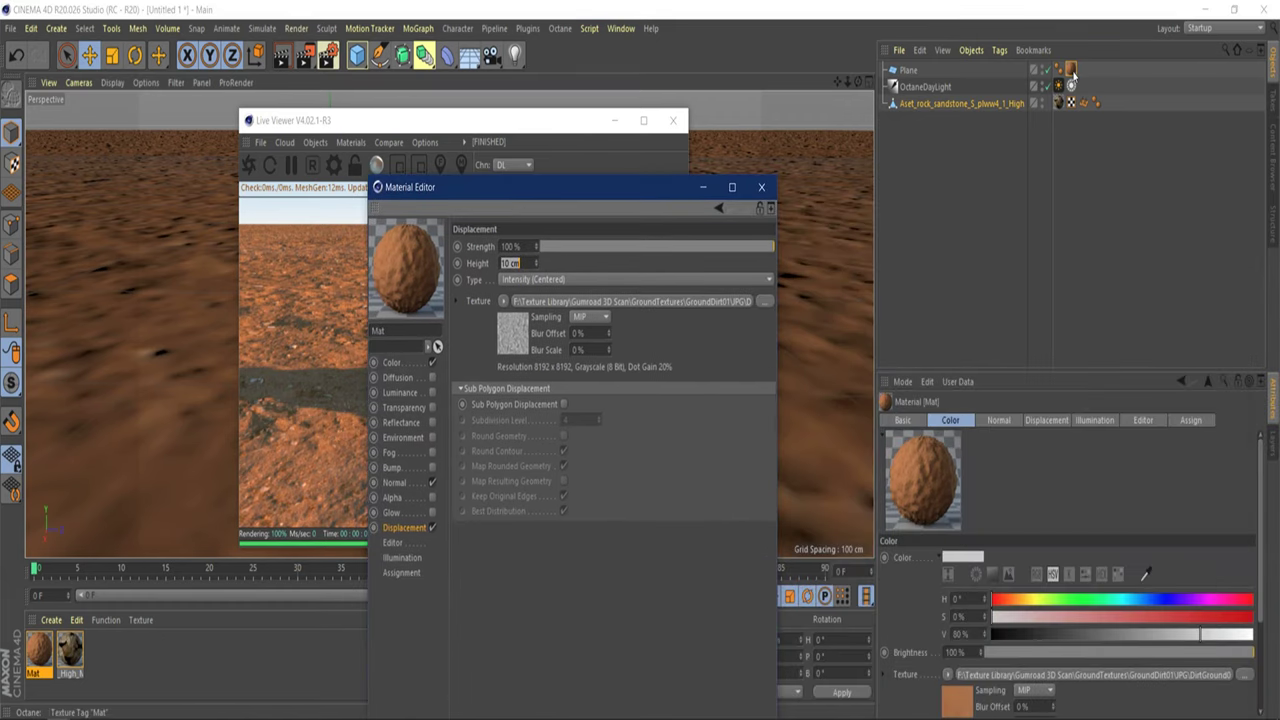
{"action": "left_click", "coordinate": [1070, 70]}
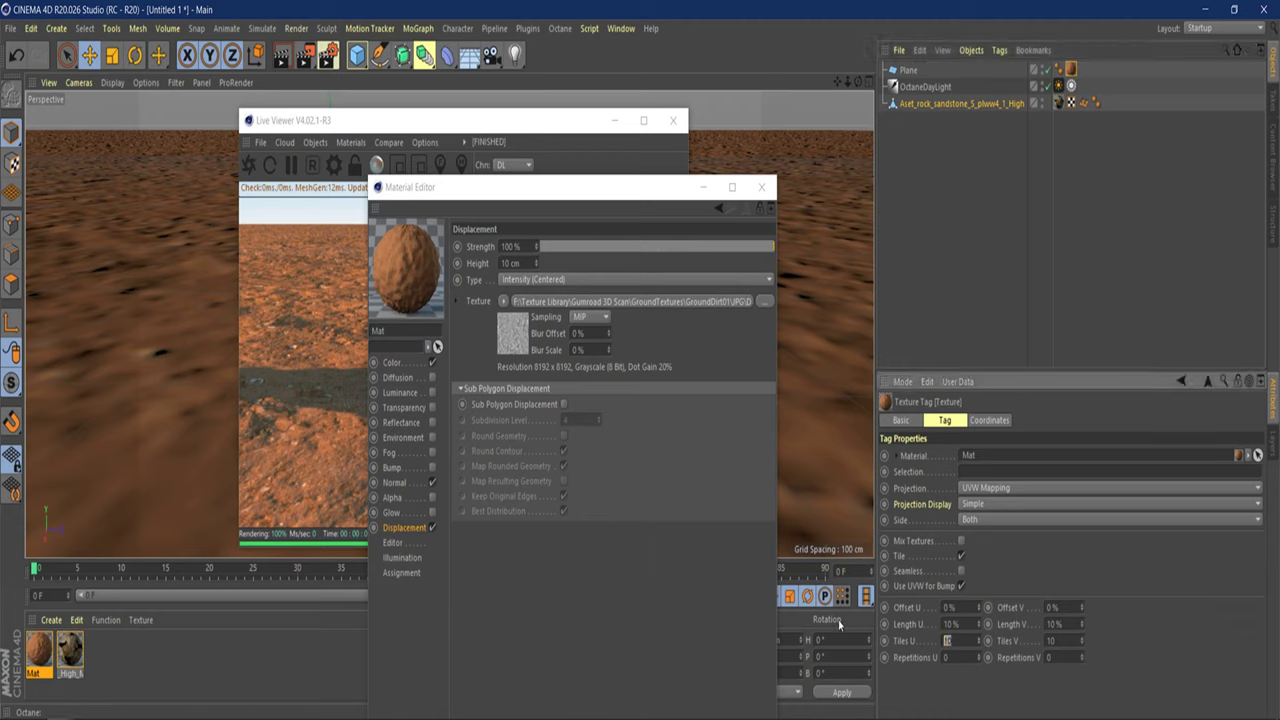
{"action": "type", "text": "15"}
{"action": "key", "text": "Tab"}
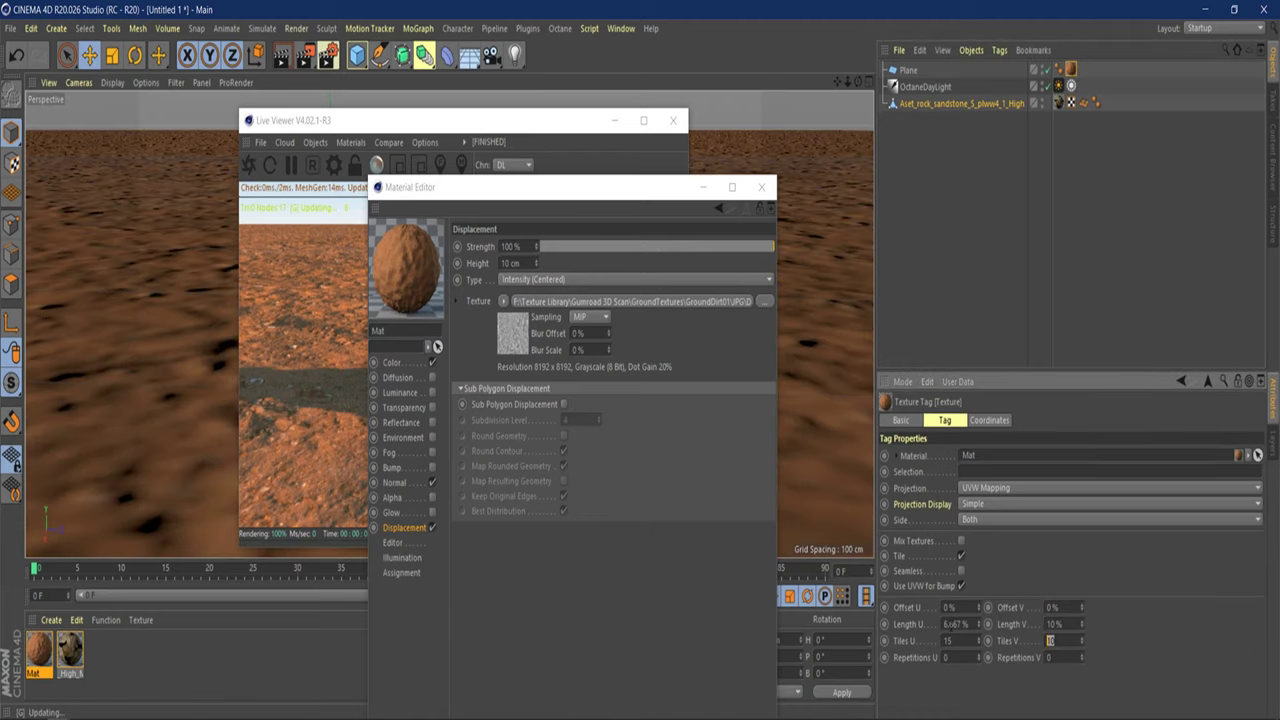
{"action": "type", "text": "15"}
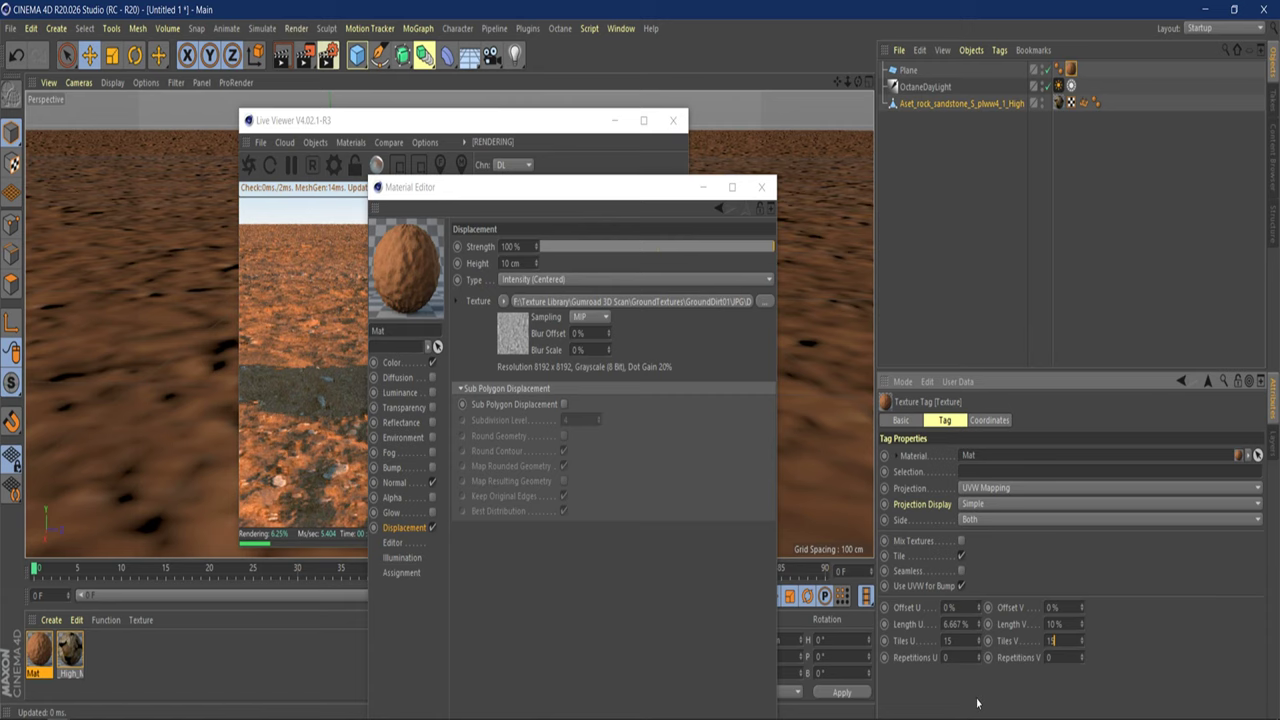
{"action": "key", "text": "Return"}
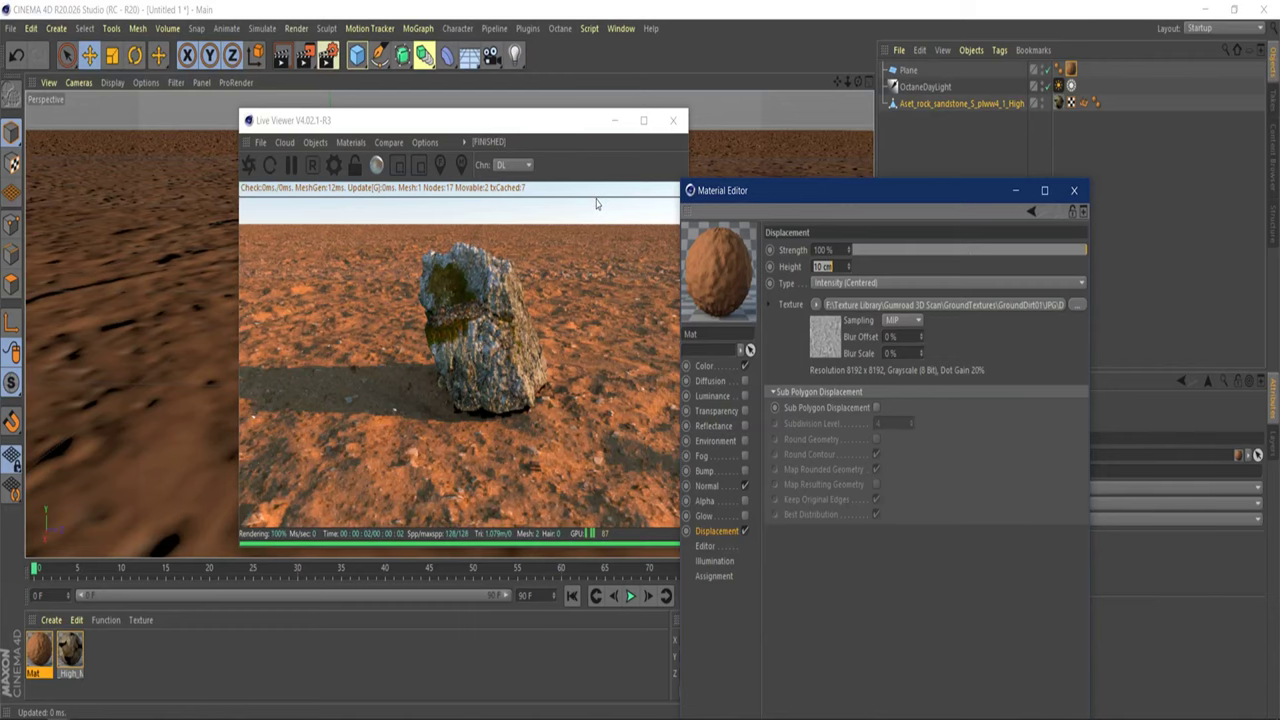
Set Tiles U and Tiles V to 30 in the Plane's texture tag.
{"action": "left_click_drag", "start_coordinate": [840, 193], "coordinate": [560, 113]}
{"action": "double_click", "coordinate": [948, 640]}
{"action": "type", "text": "3"}
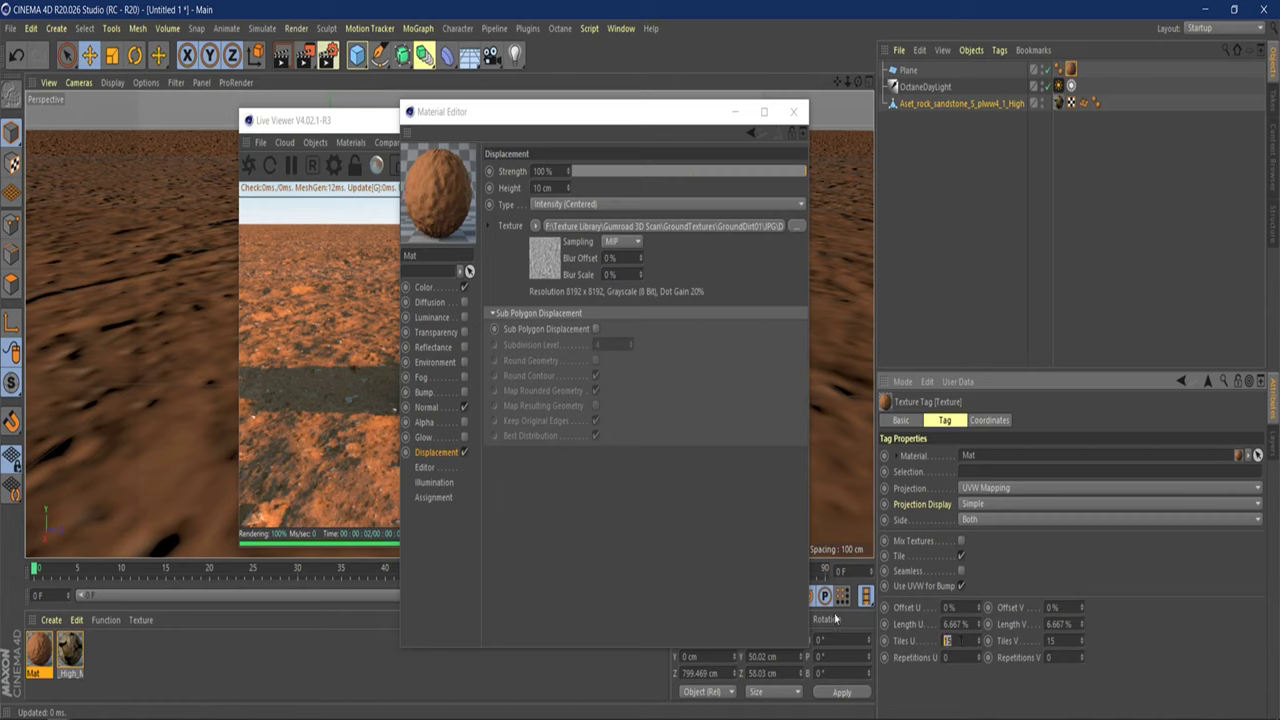
{"action": "type", "text": "4"}
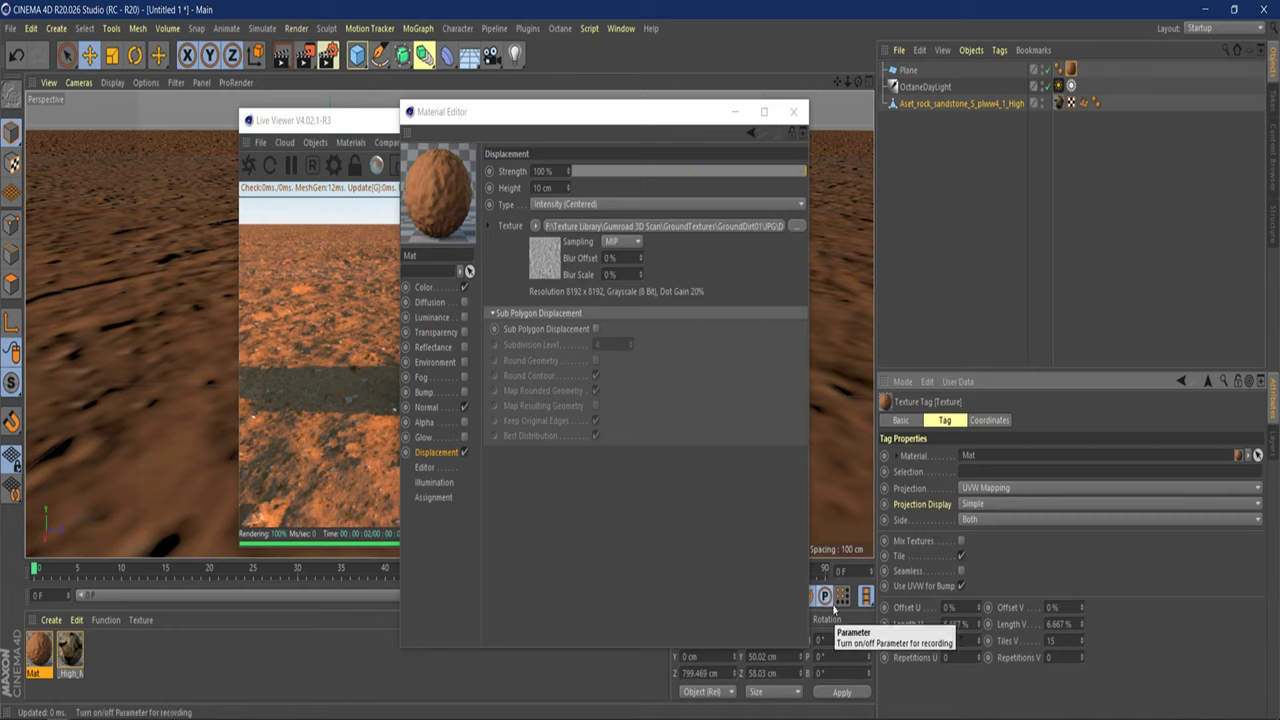
{"action": "key", "text": "BackSpace"}
{"action": "type", "text": "030"}
{"action": "key", "text": "Return"}
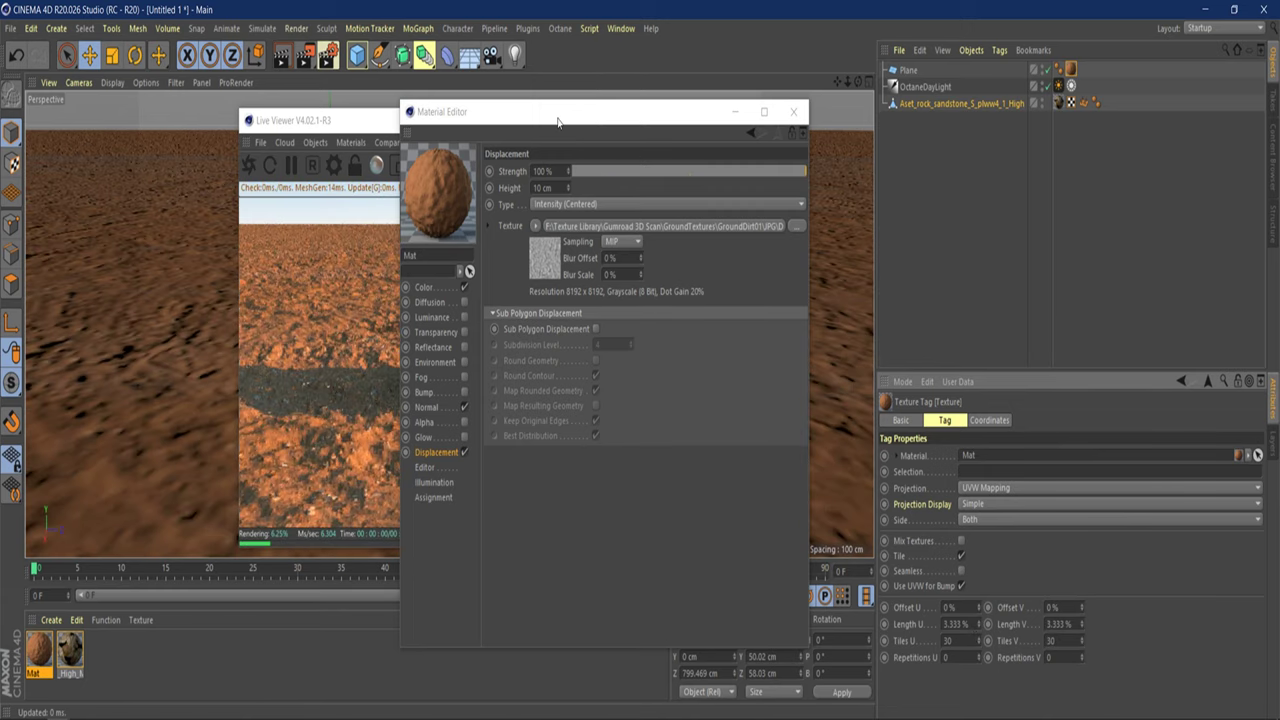
Set the ground material's Displacement height to 5 cm.
{"action": "left_click_drag", "start_coordinate": [608, 114], "coordinate": [980, 121]}
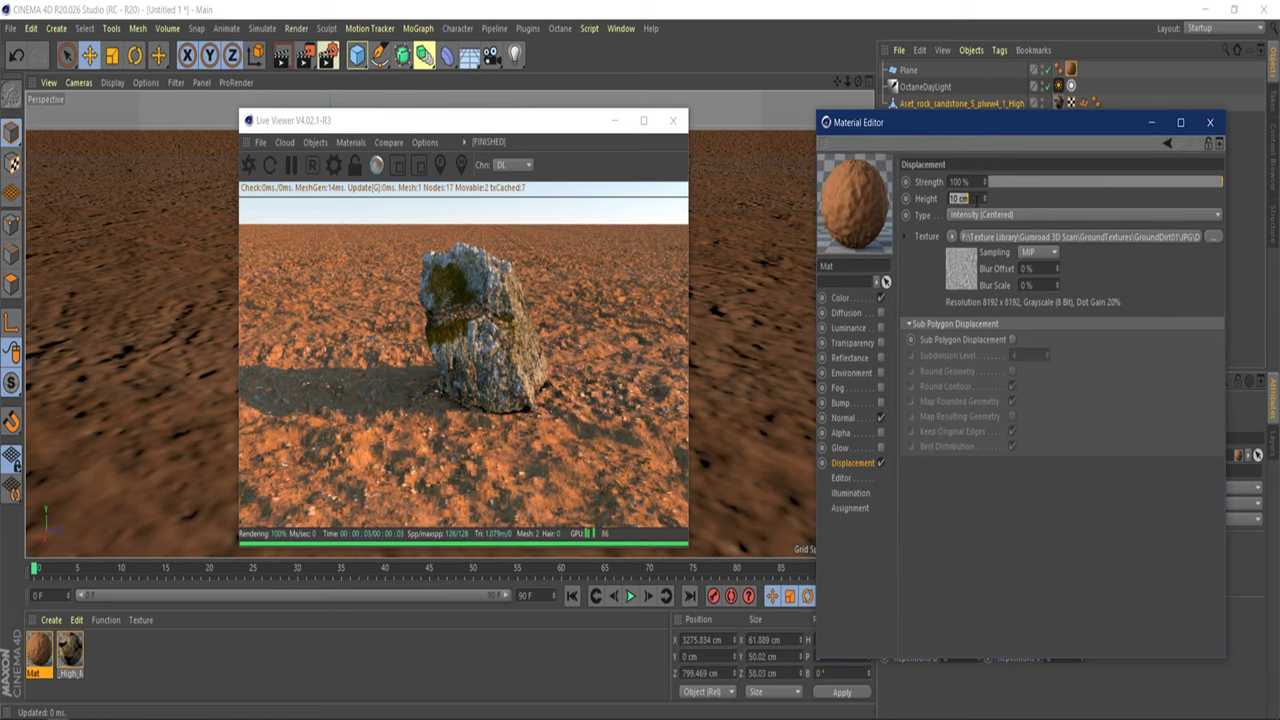
{"action": "type", "text": "5"}
{"action": "key", "text": "Return"}
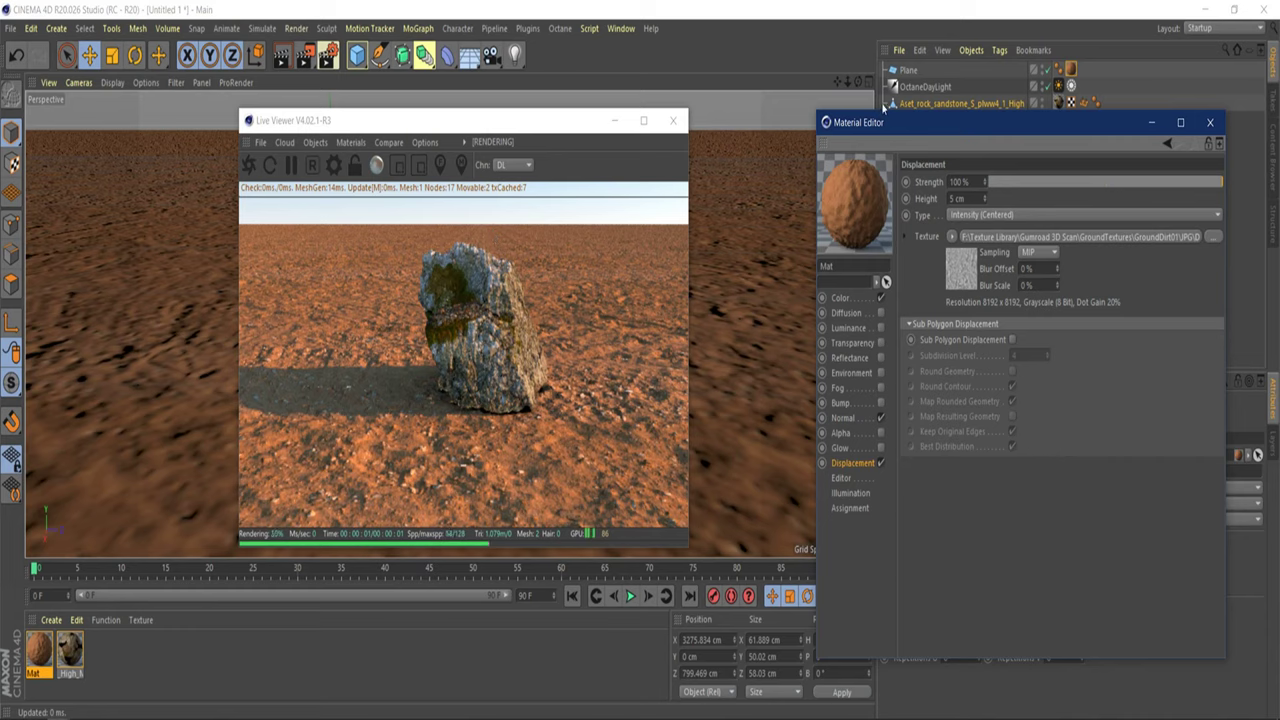
Set the ground material's Displacement height to 3 cm and close the Material Editor.
{"action": "left_click_drag", "start_coordinate": [858, 82], "coordinate": [860, 86]}
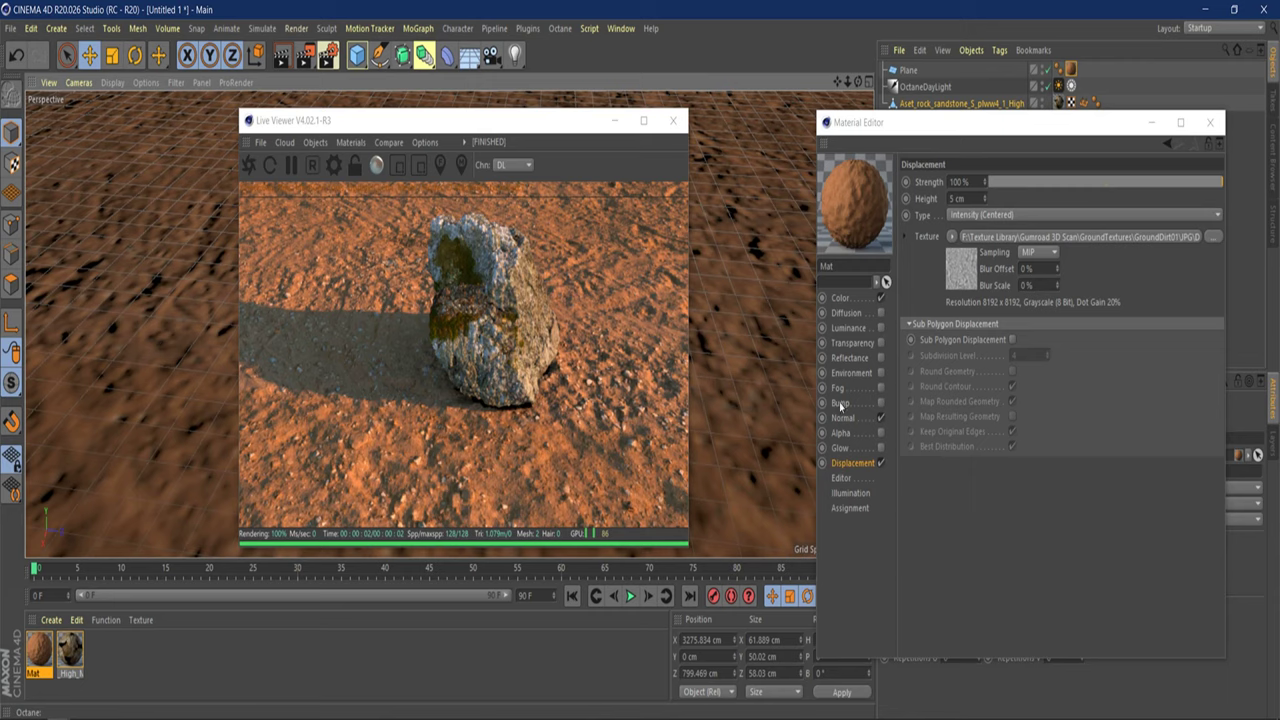
{"action": "left_click", "coordinate": [962, 198]}
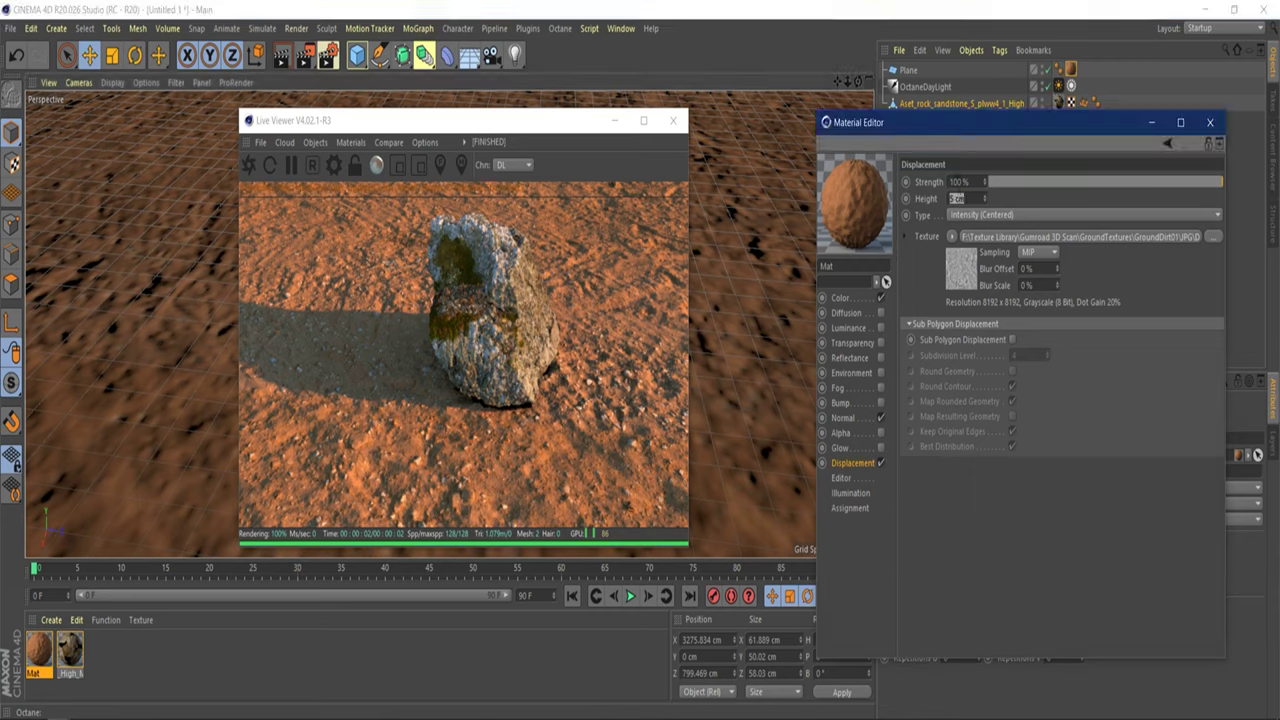
{"action": "type", "text": "5"}
{"action": "key", "text": "Return"}
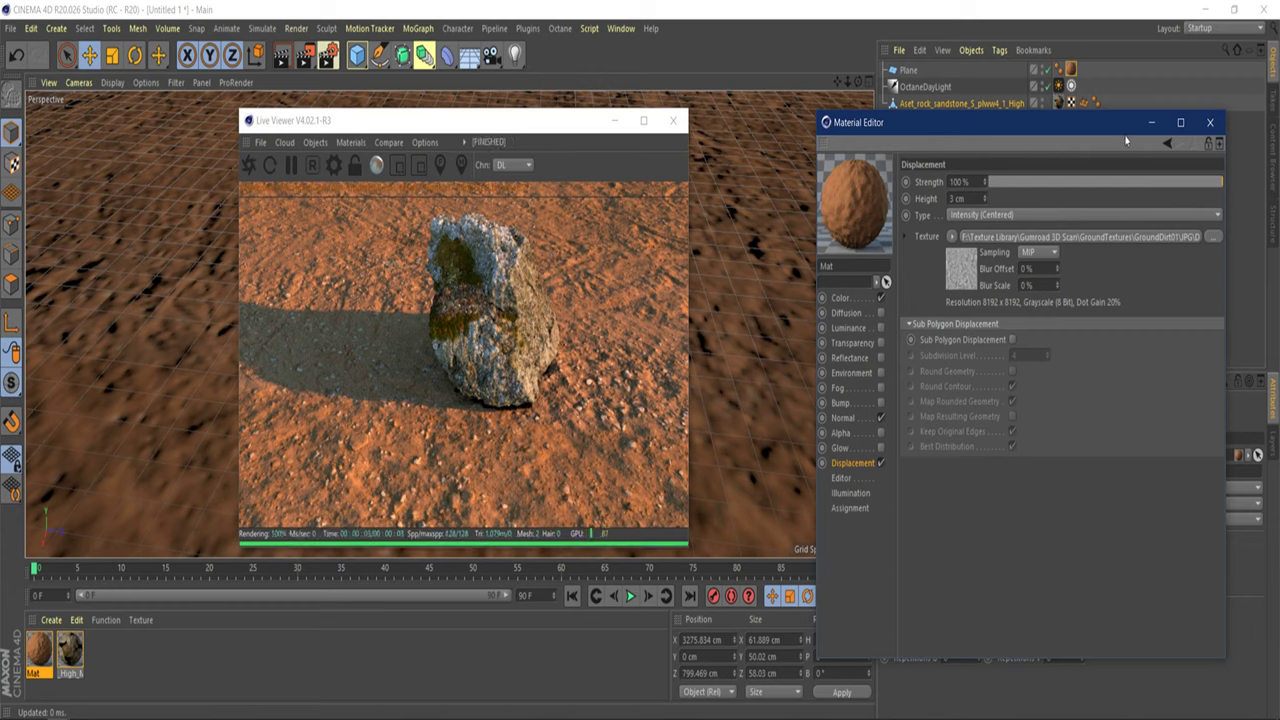
{"action": "left_click", "coordinate": [1211, 123]}
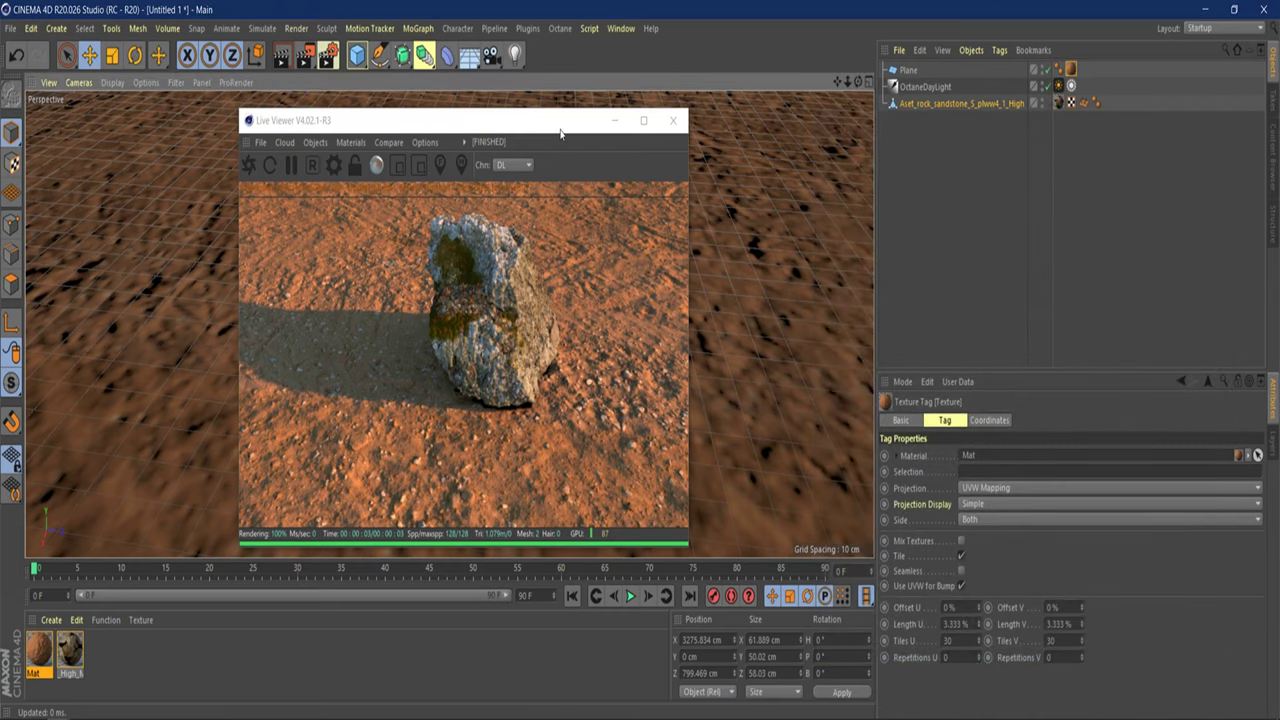
Sink the sandstone rock into the ground to about Y -6.2 cm.
{"action": "left_click_drag", "start_coordinate": [570, 127], "coordinate": [1025, 148]}
{"action": "left_click_drag", "start_coordinate": [494, 190], "coordinate": [495, 208]}
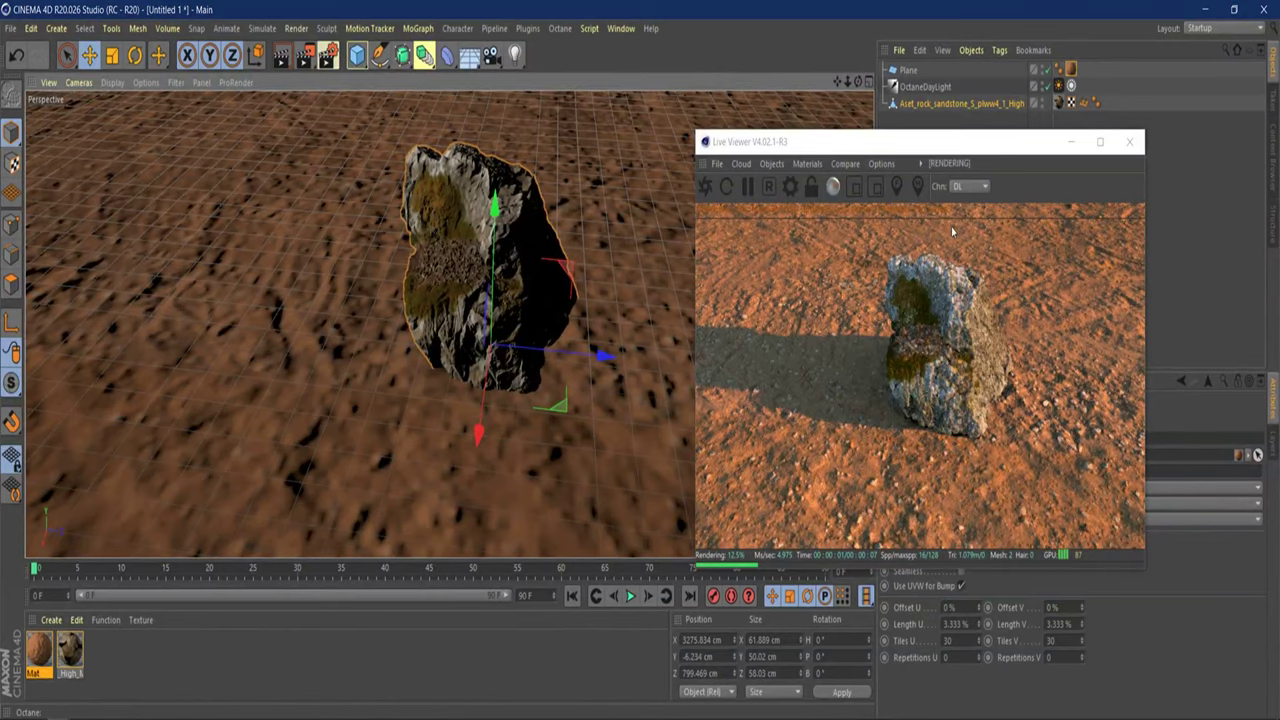
{"action": "left_click_drag", "start_coordinate": [950, 151], "coordinate": [627, 128]}
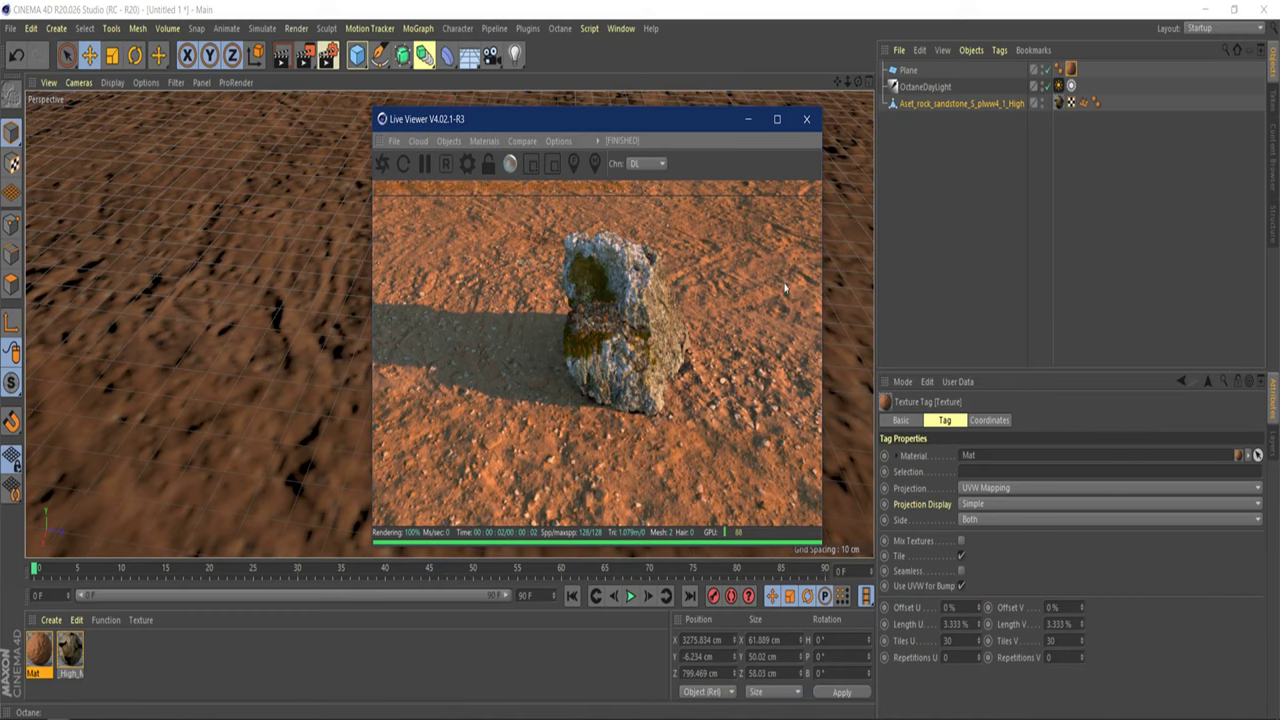
Try the Daylight tag's Sun size at 0.1 and about 22.3, and settle on about 1.86 for the rock's shadow.
{"action": "left_click_drag", "start_coordinate": [855, 86], "coordinate": [790, 90]}
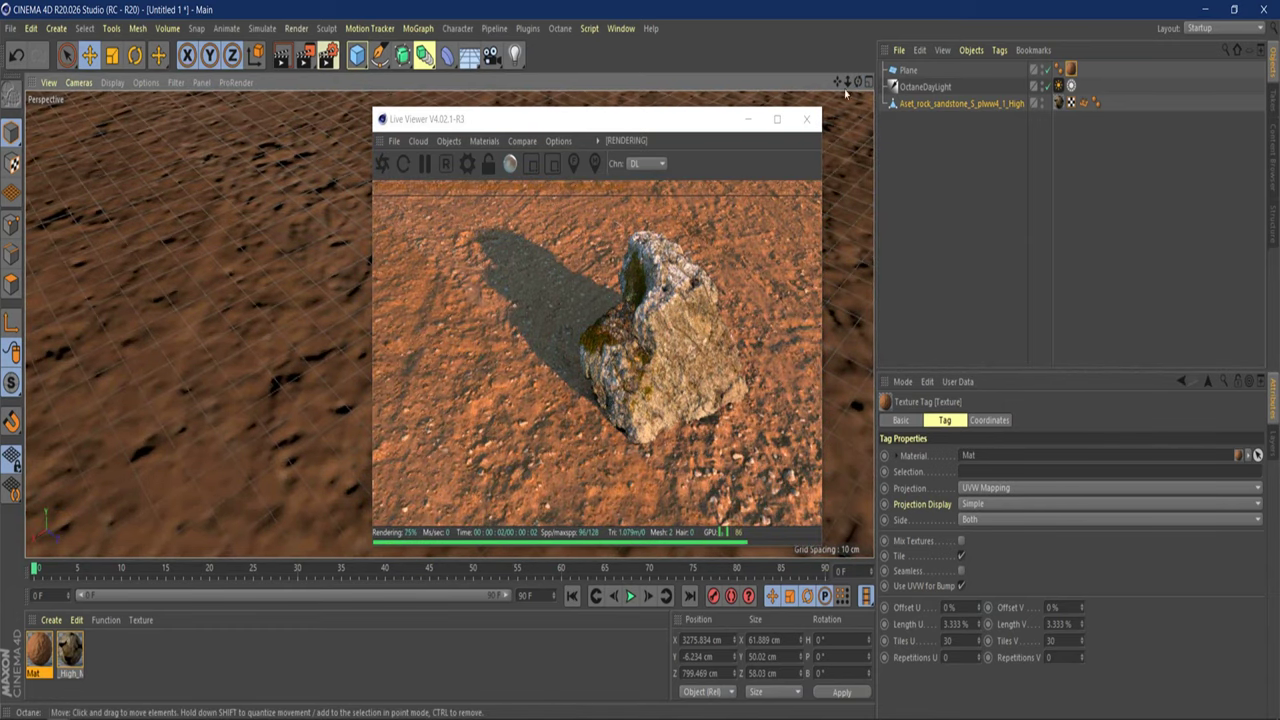
{"action": "left_click_drag", "start_coordinate": [838, 82], "coordinate": [795, 93]}
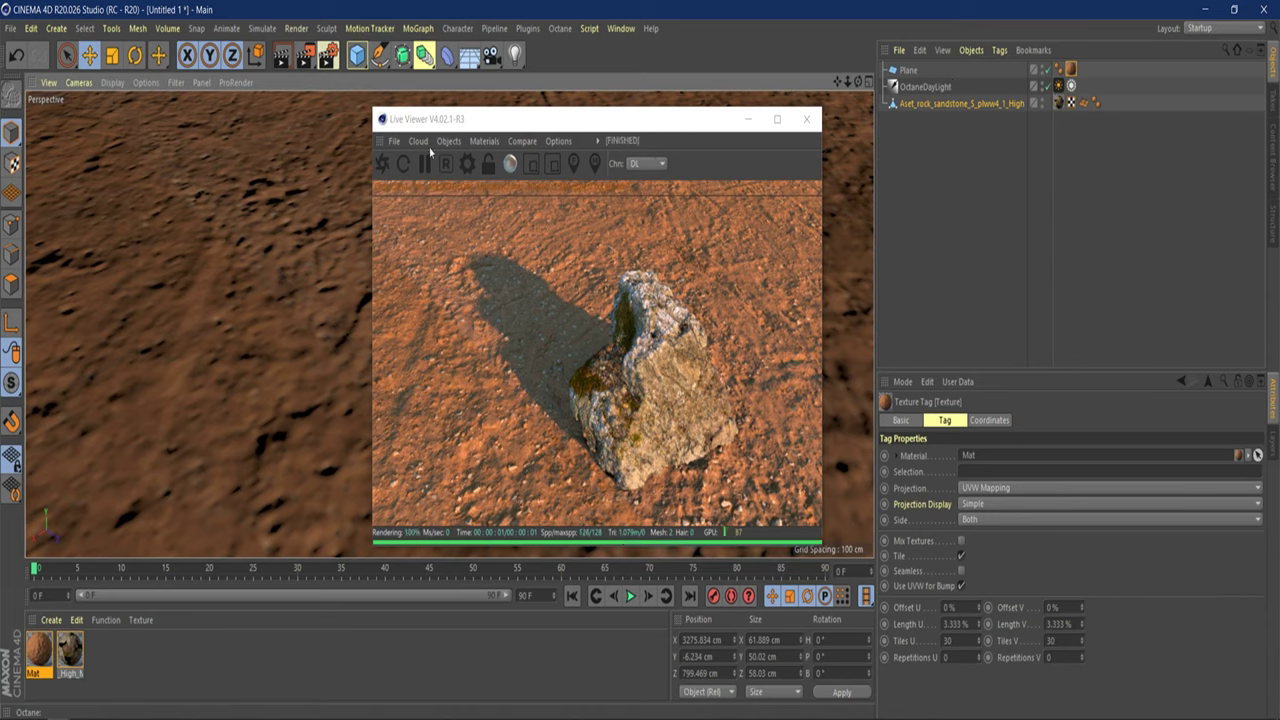
{"action": "left_click", "coordinate": [1059, 86]}
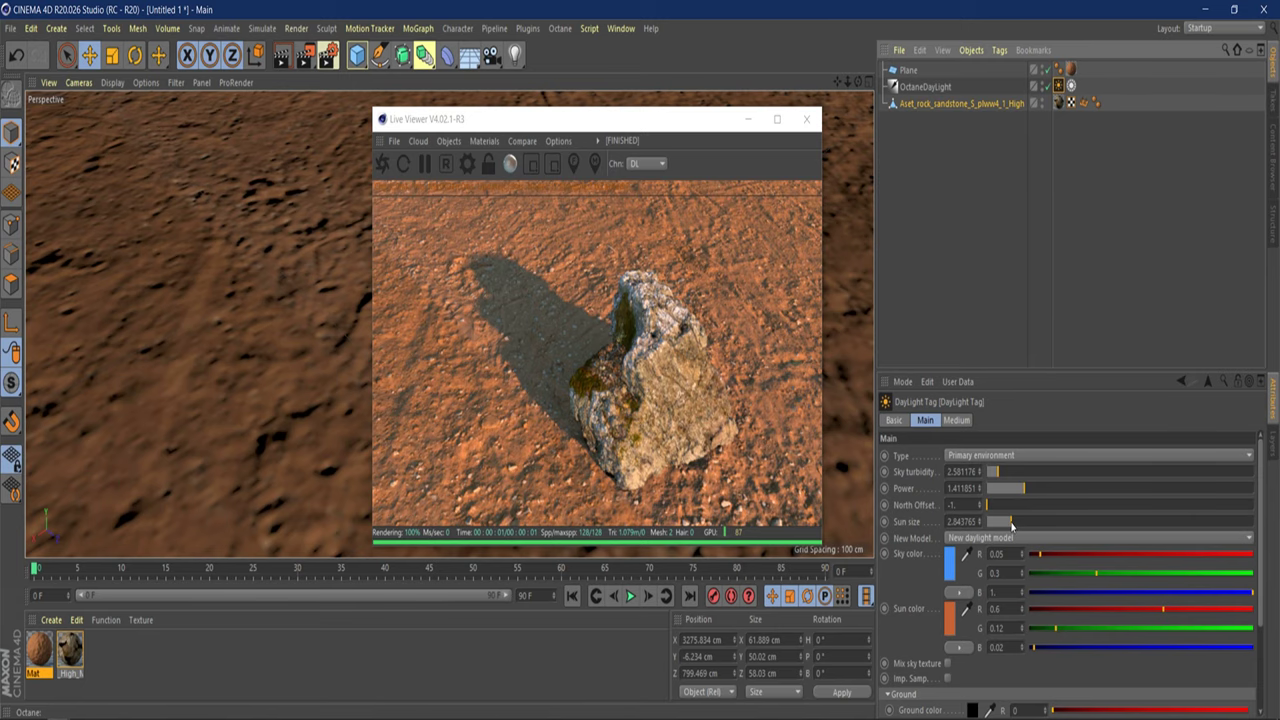
{"action": "left_click_drag", "start_coordinate": [1008, 522], "coordinate": [984, 522]}
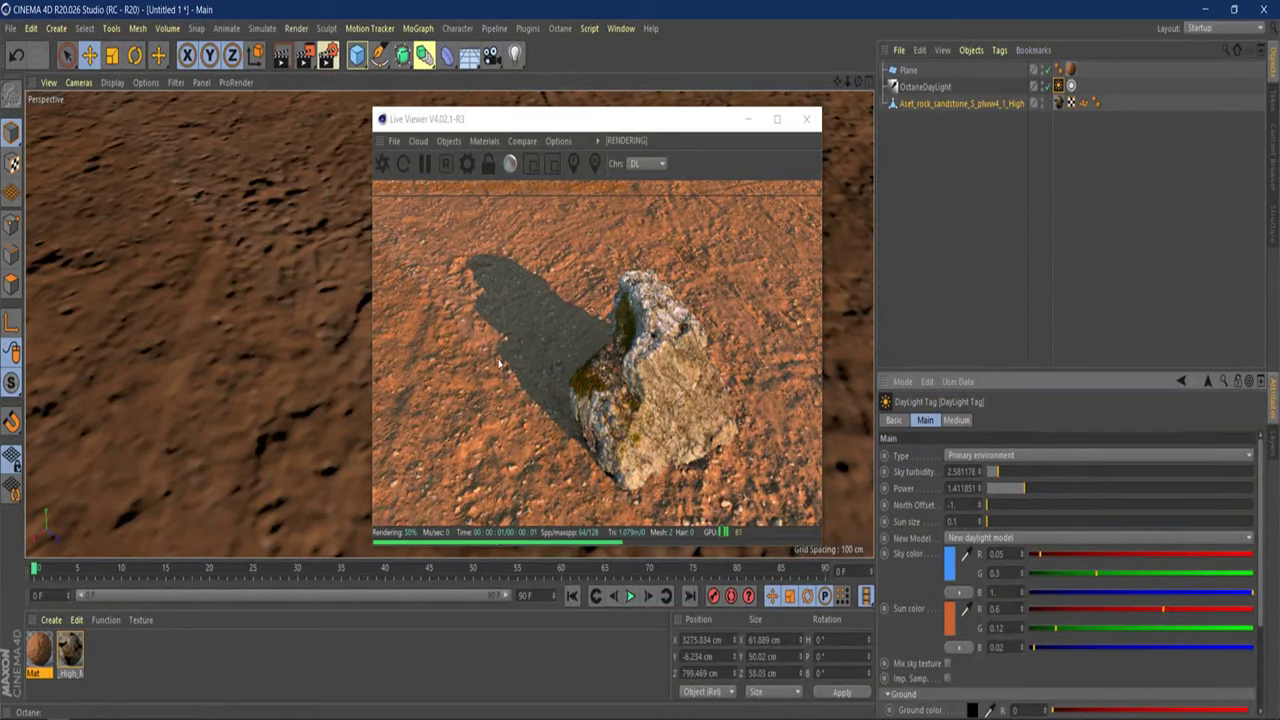
{"action": "left_click_drag", "start_coordinate": [1032, 522], "coordinate": [1184, 522]}
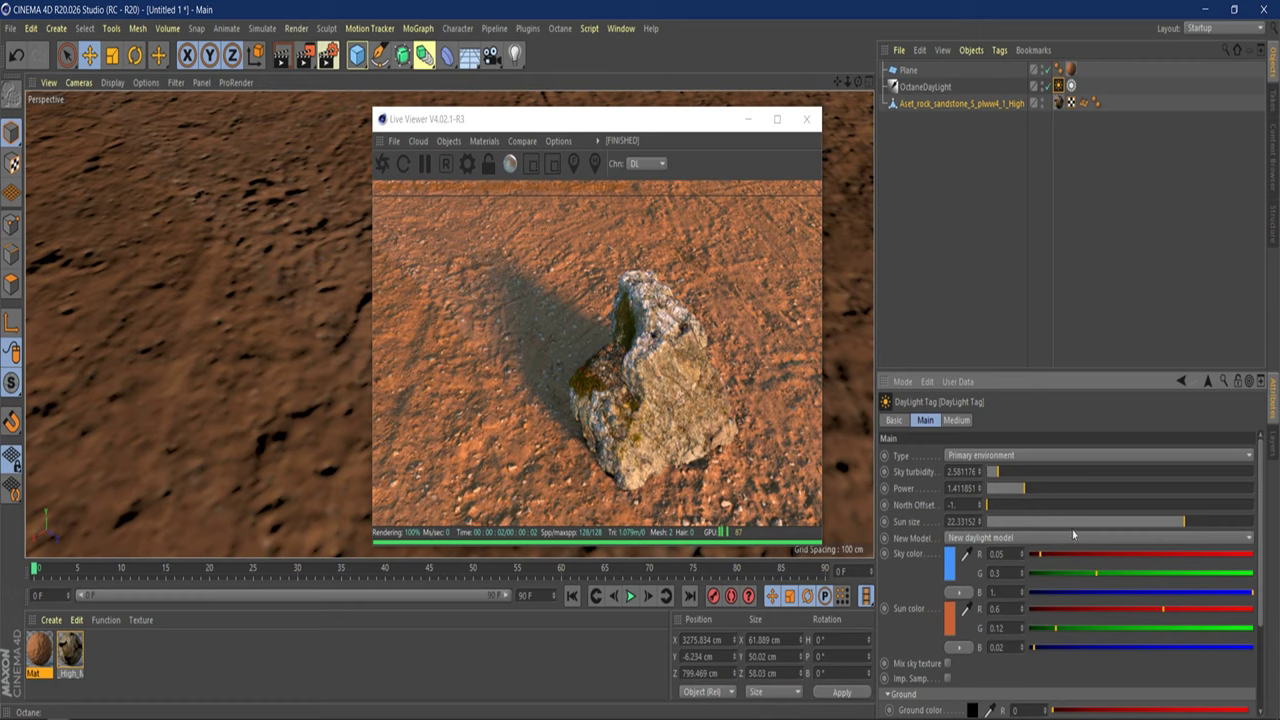
{"action": "left_click_drag", "start_coordinate": [1184, 521], "coordinate": [1002, 530]}
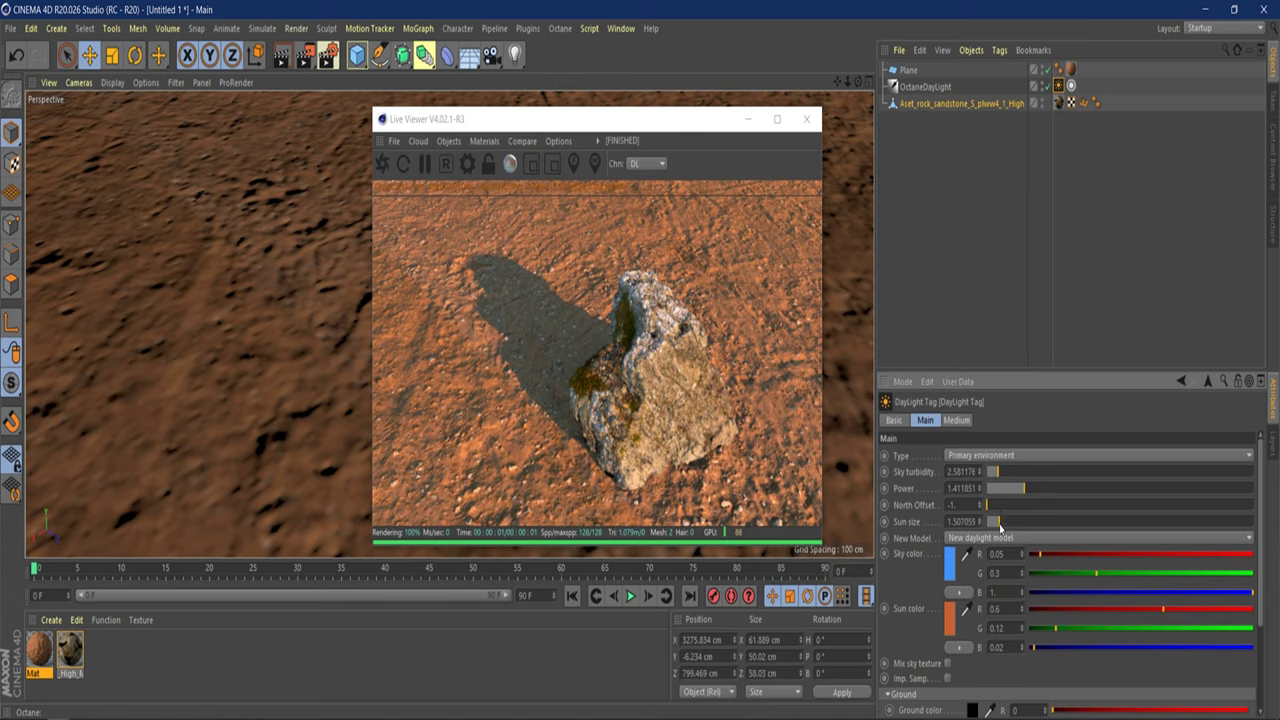
{"action": "left_click_drag", "start_coordinate": [1000, 527], "coordinate": [1003, 528]}
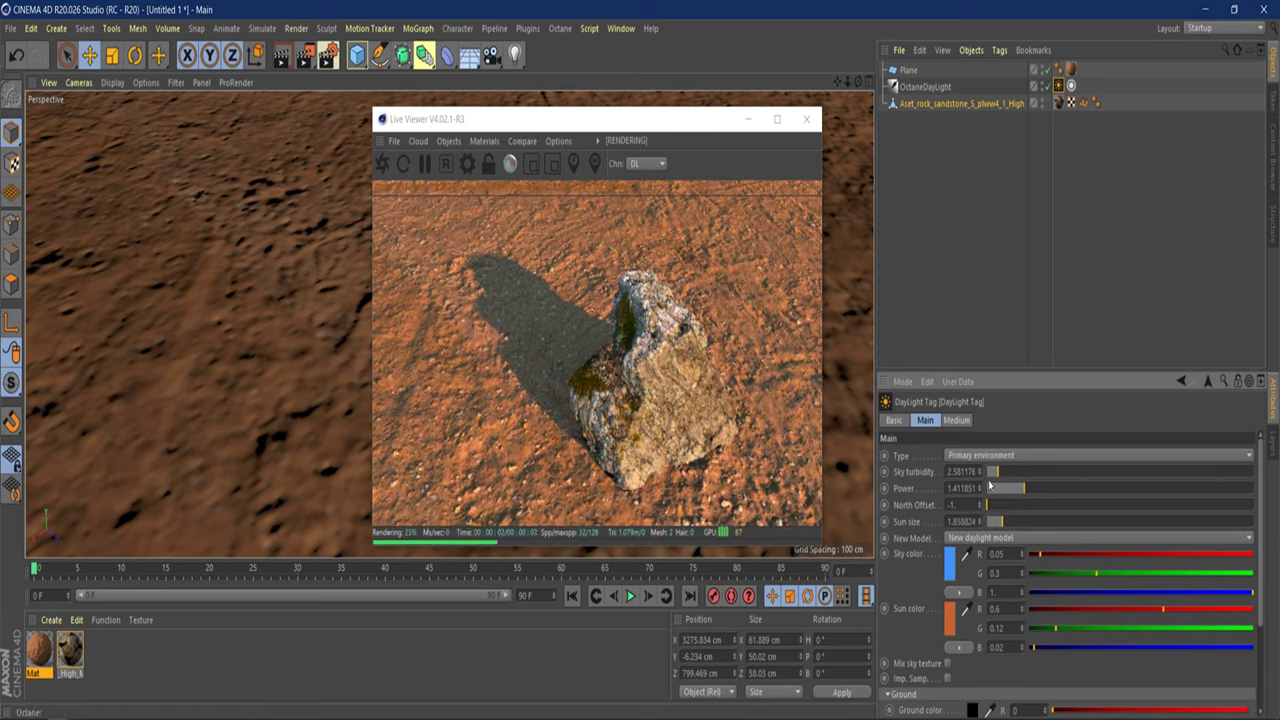
Set the Daylight tag's Sky turbidity to about 2.24 and Power to 1, and clear the selection.
{"action": "left_click_drag", "start_coordinate": [997, 479], "coordinate": [990, 478]}
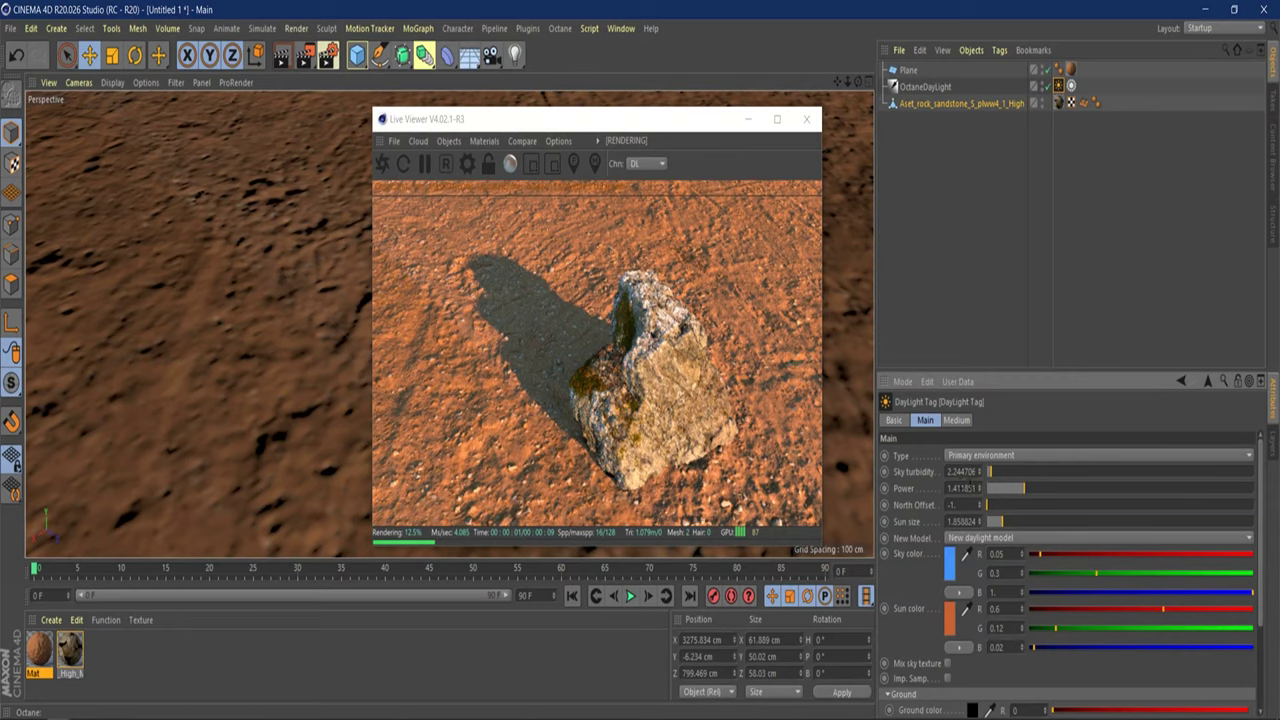
{"action": "double_click", "coordinate": [966, 488]}
{"action": "left_click", "coordinate": [971, 488]}
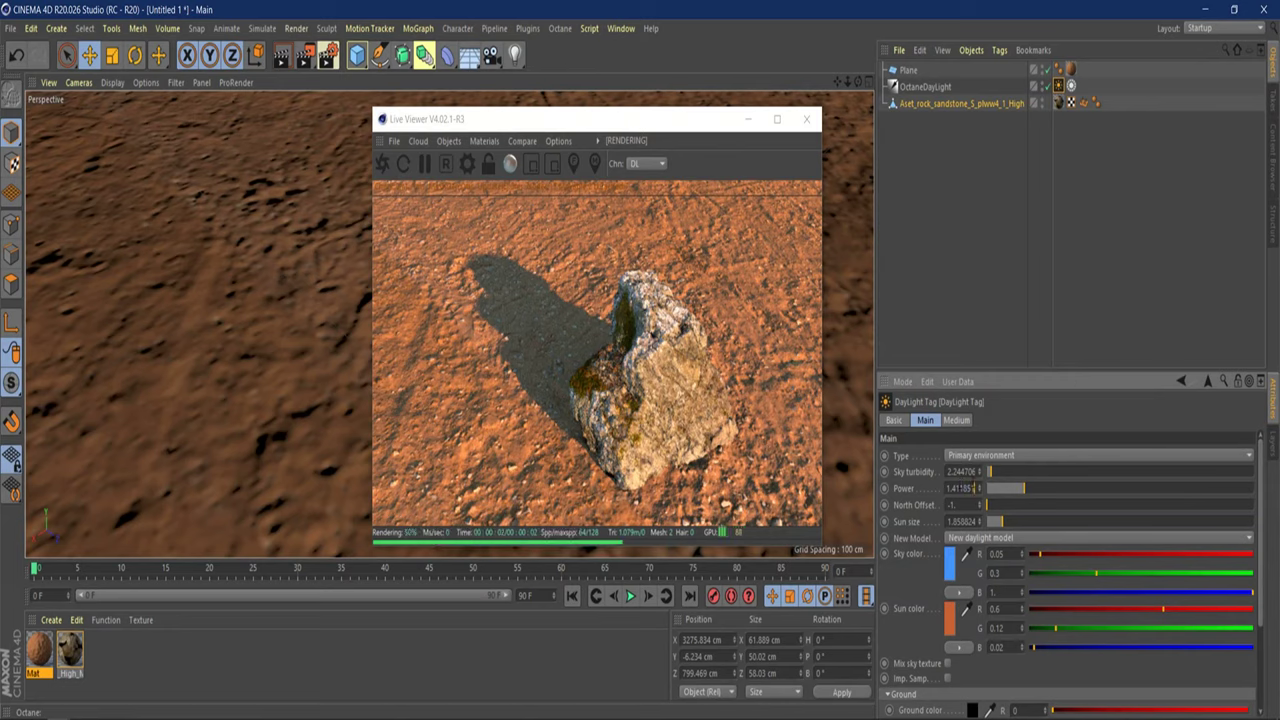
{"action": "double_click", "coordinate": [971, 488]}
{"action": "left_click", "coordinate": [972, 488]}
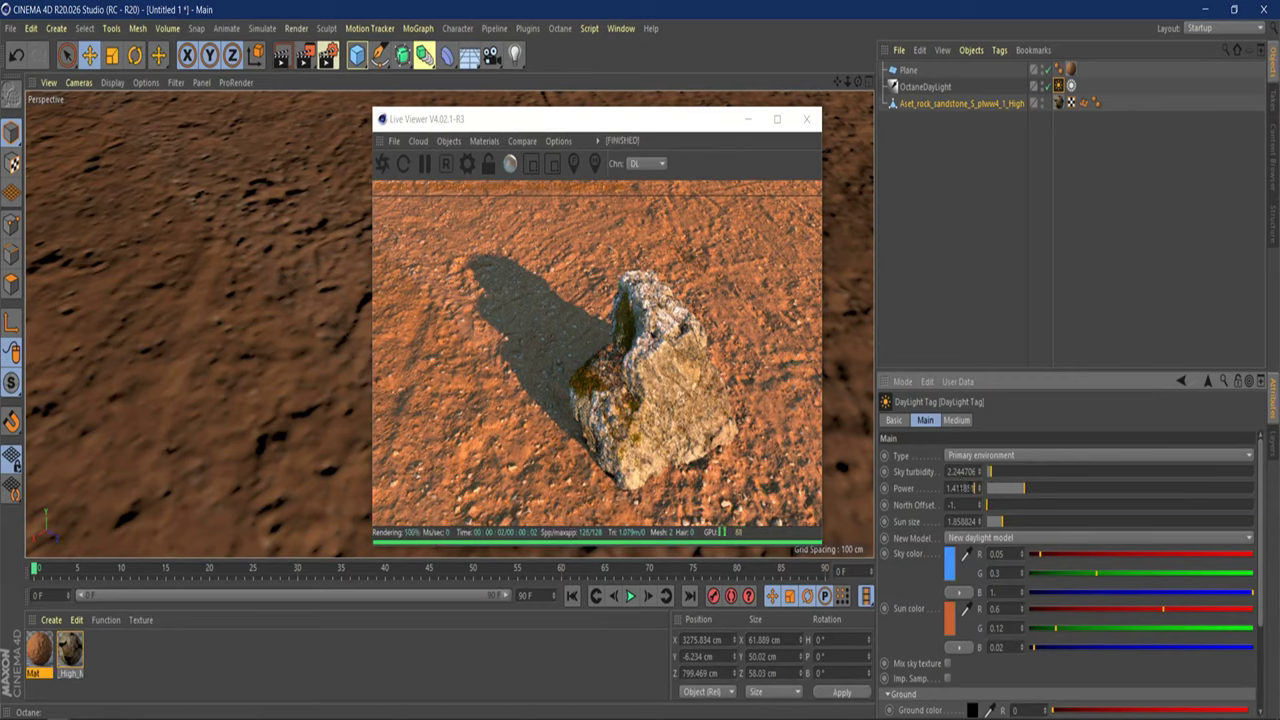
{"action": "double_click", "coordinate": [971, 488]}
{"action": "left_click", "coordinate": [1018, 271]}
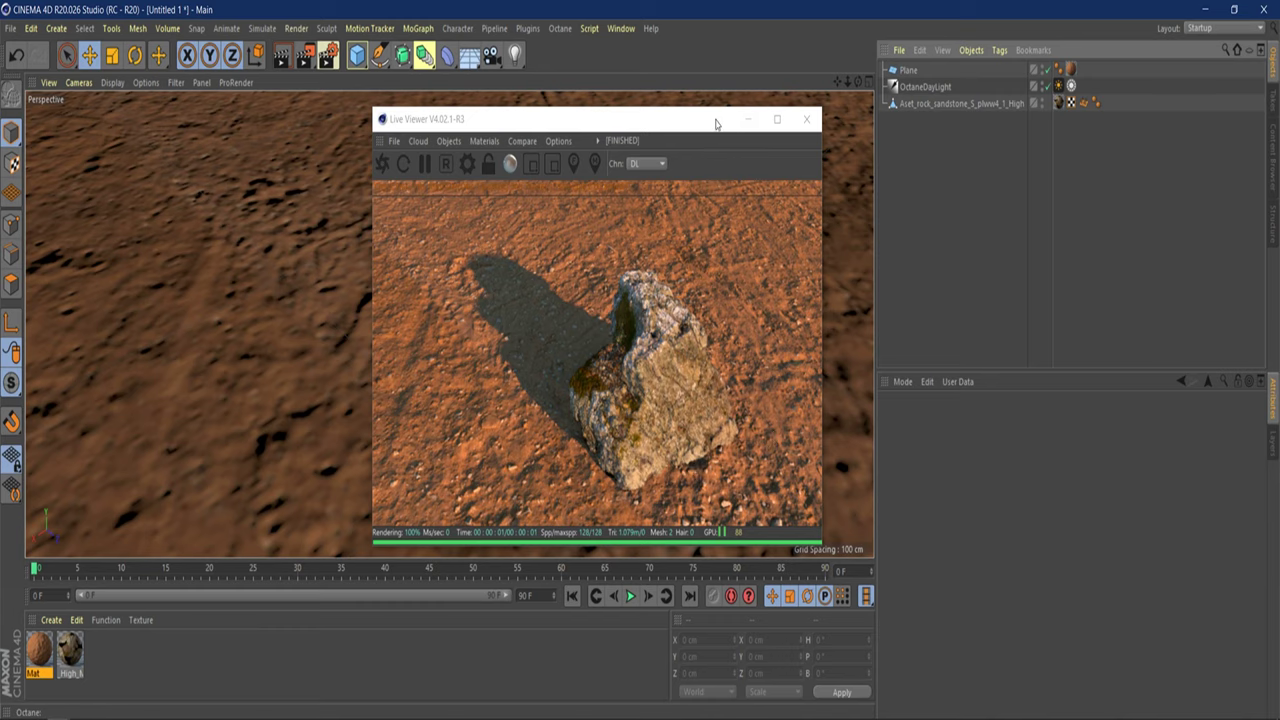
Rotate the sandstone rock about its vertical axis to a heading of about 251.4°, with the Live Viewer clear of it.
{"action": "left_click_drag", "start_coordinate": [716, 120], "coordinate": [1054, 181]}
{"action": "left_click", "coordinate": [543, 330]}
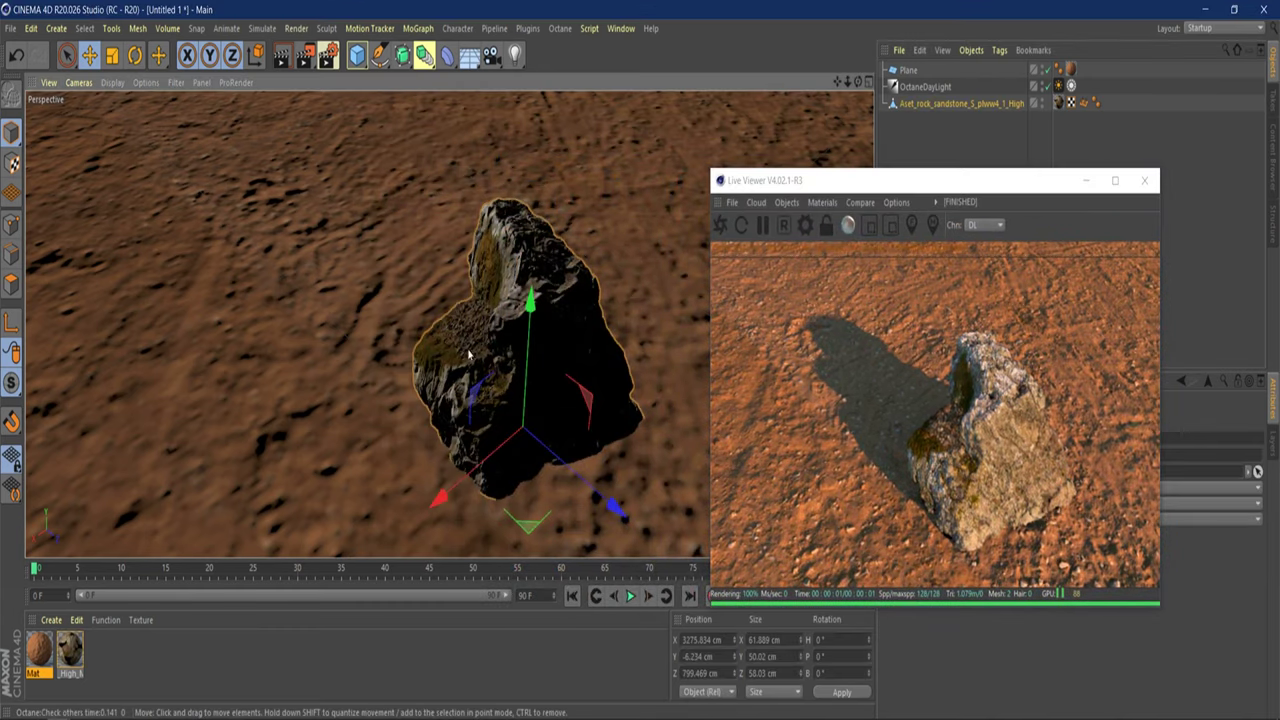
{"action": "left_click", "coordinate": [135, 55]}
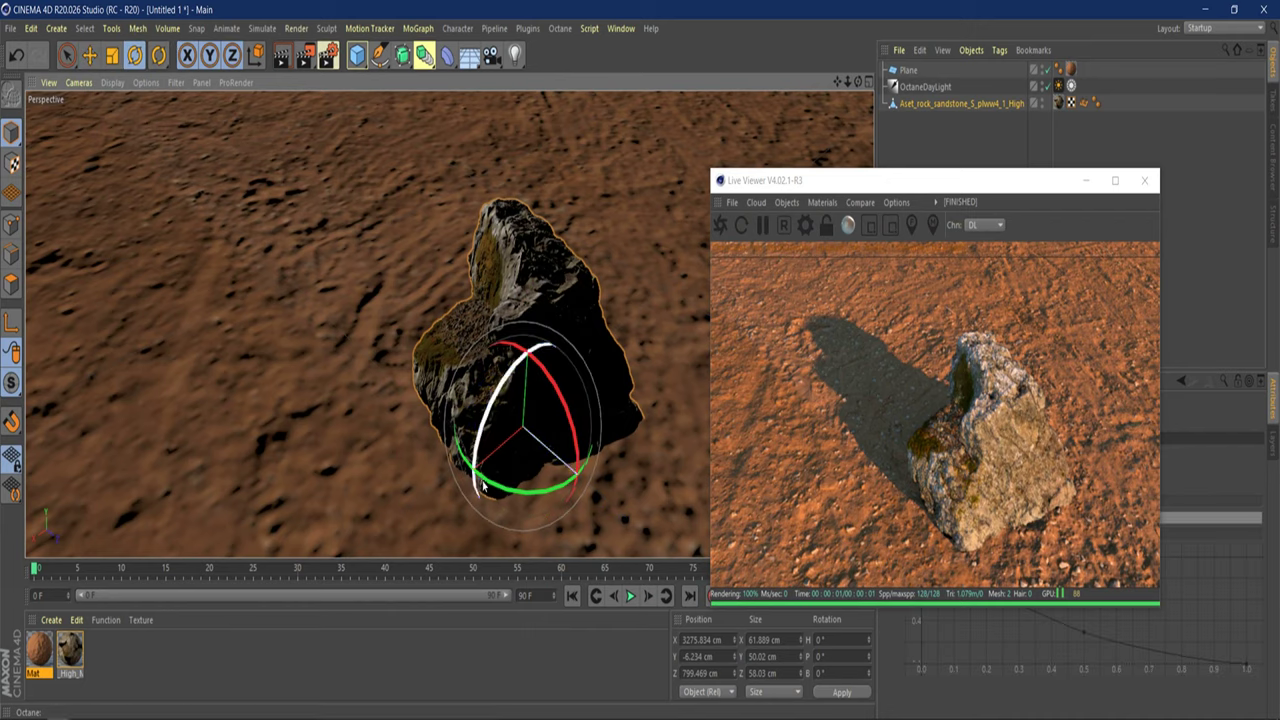
{"action": "left_click_drag", "start_coordinate": [496, 487], "coordinate": [577, 219]}
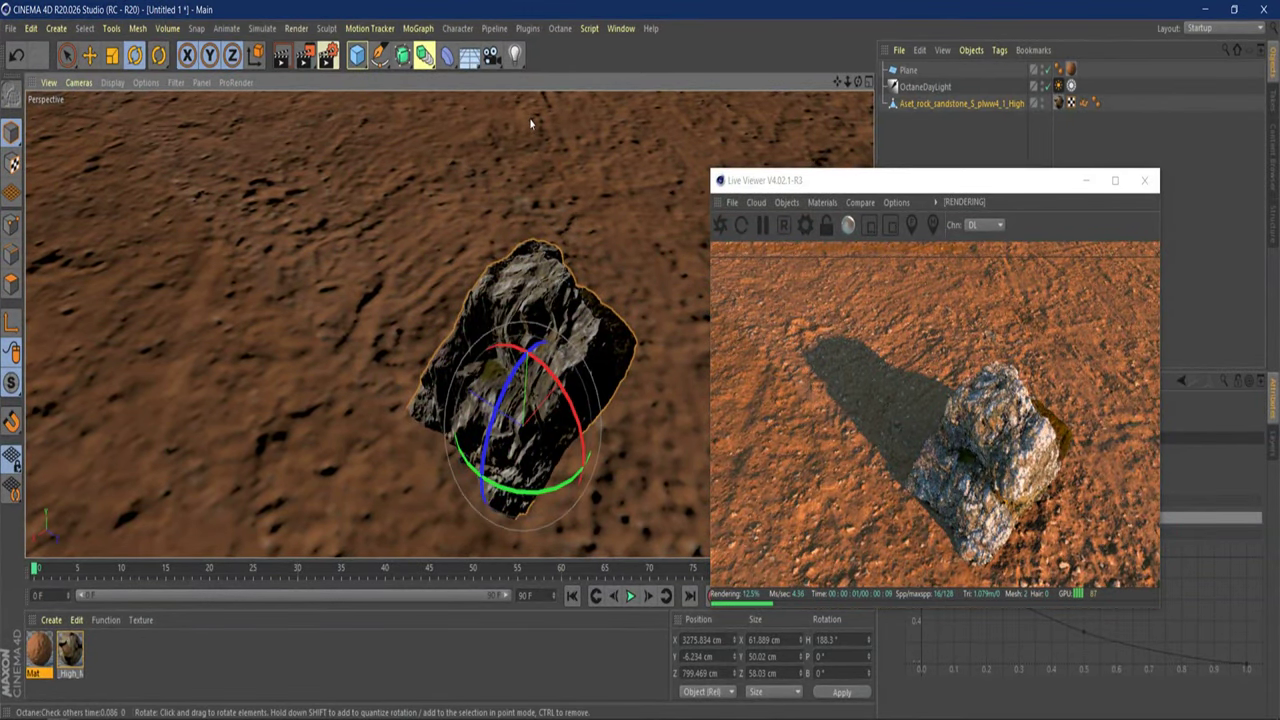
{"action": "left_click_drag", "start_coordinate": [906, 184], "coordinate": [288, 82]}
{"action": "left_click_drag", "start_coordinate": [545, 494], "coordinate": [647, 464]}
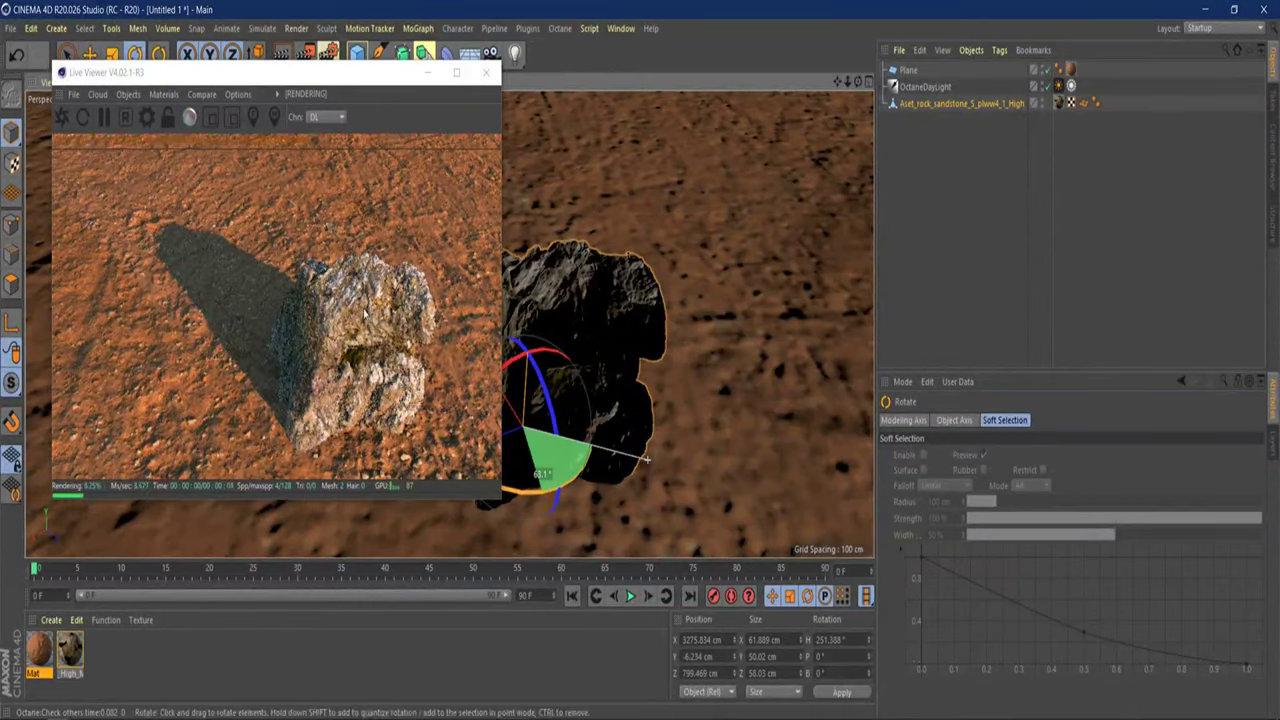
{"action": "left_click_drag", "start_coordinate": [647, 459], "coordinate": [647, 459]}
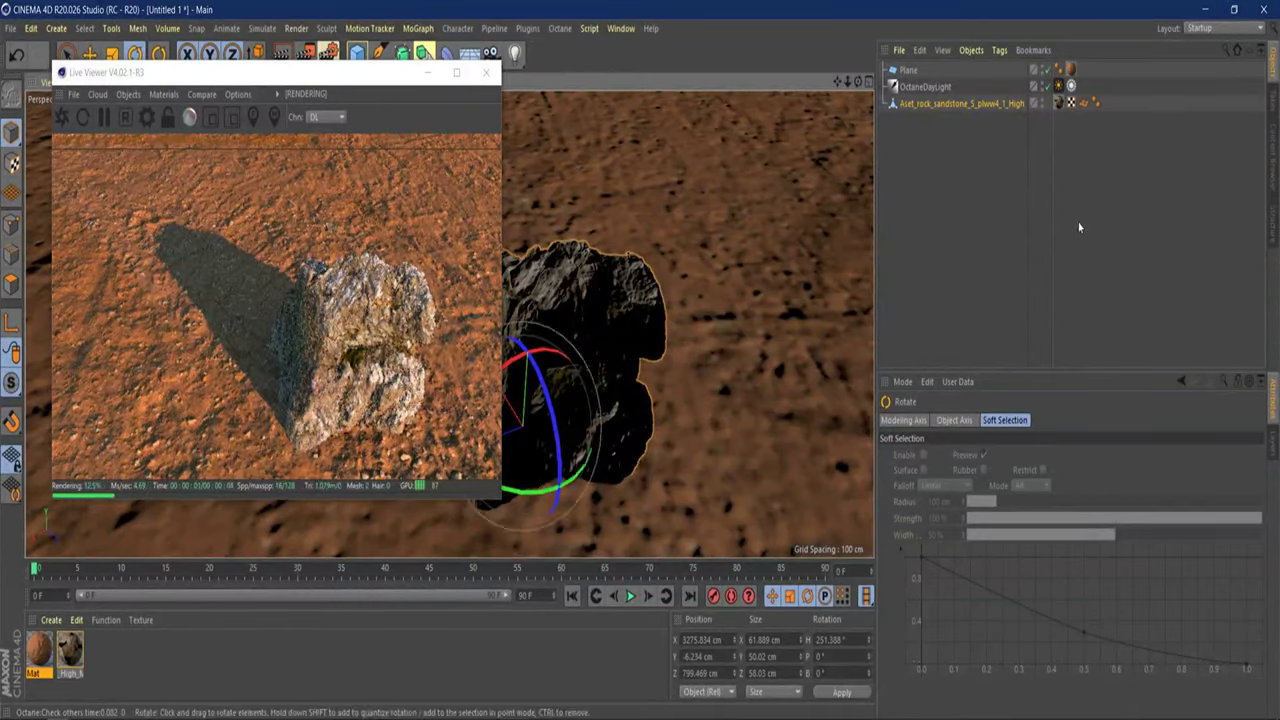
Set the Daylight tag's North Offset to about -0.28 to swing the sunlight around the rock.
{"action": "left_click", "coordinate": [1058, 86]}
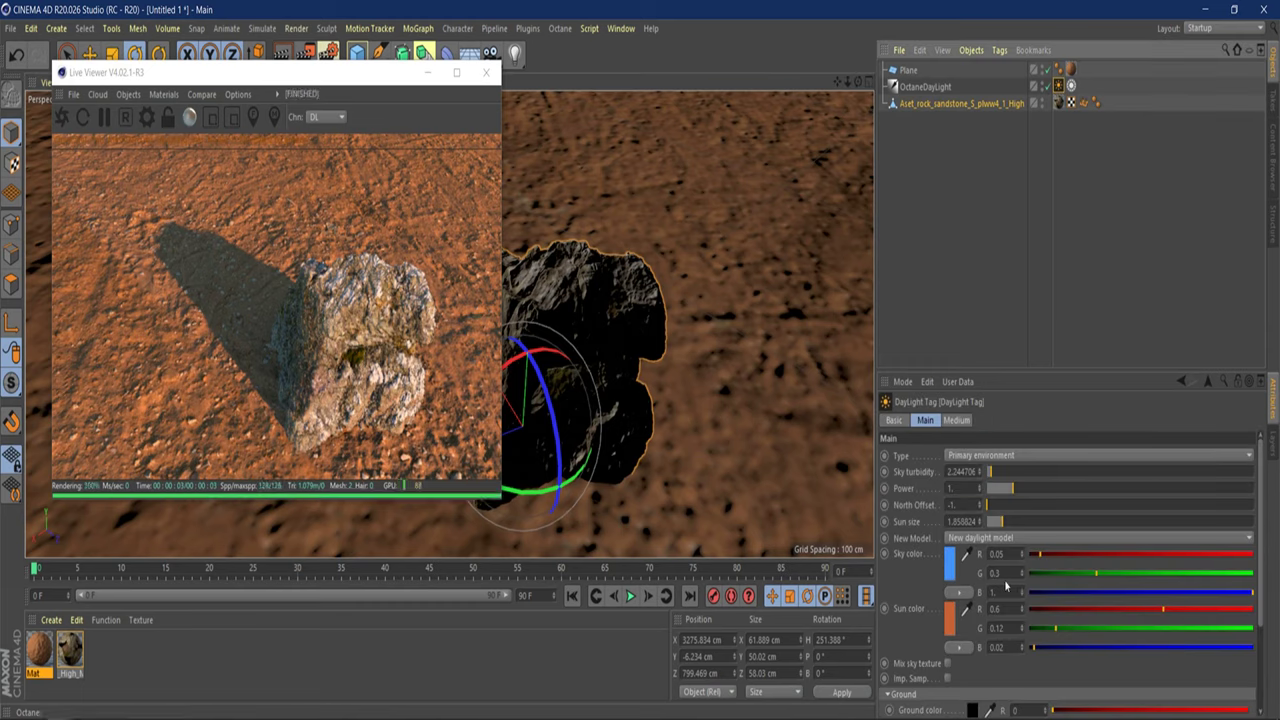
{"action": "left_click_drag", "start_coordinate": [991, 511], "coordinate": [1082, 532]}
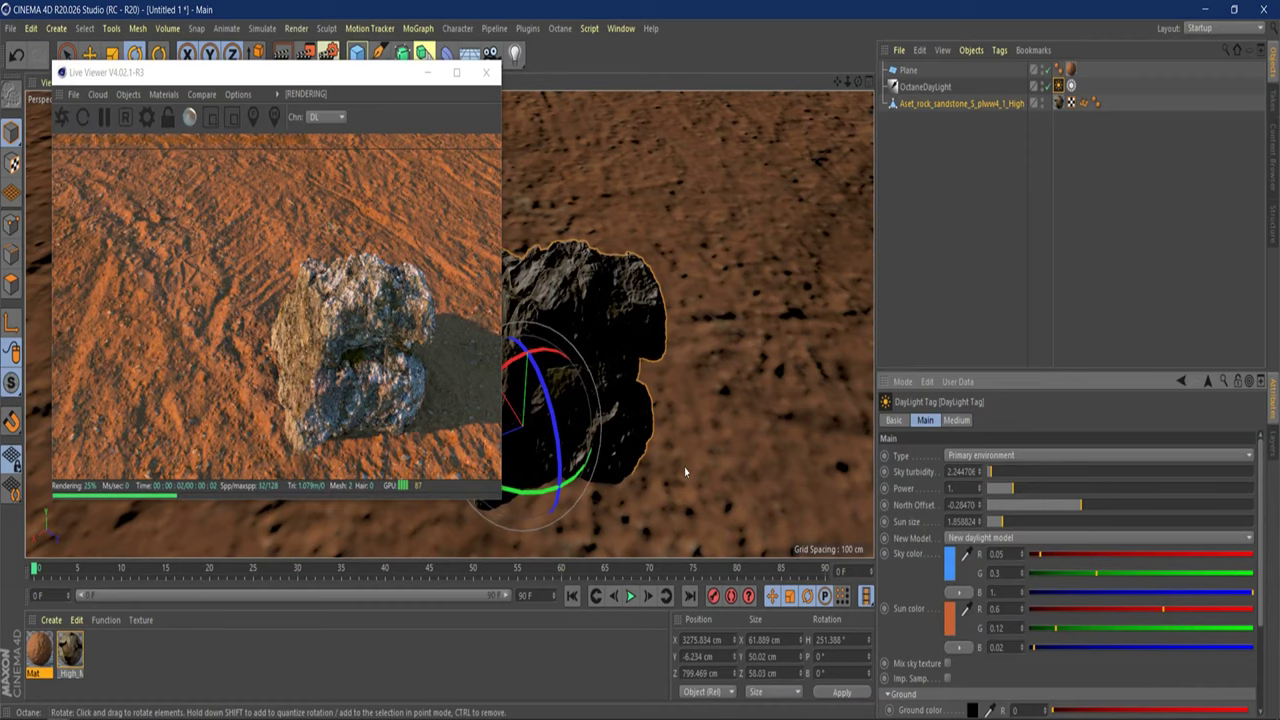
Reframe the perspective view closely on the rock and its cast shadow, and move the Live Viewer clear of the rock.
{"action": "left_click_drag", "start_coordinate": [856, 81], "coordinate": [810, 96]}
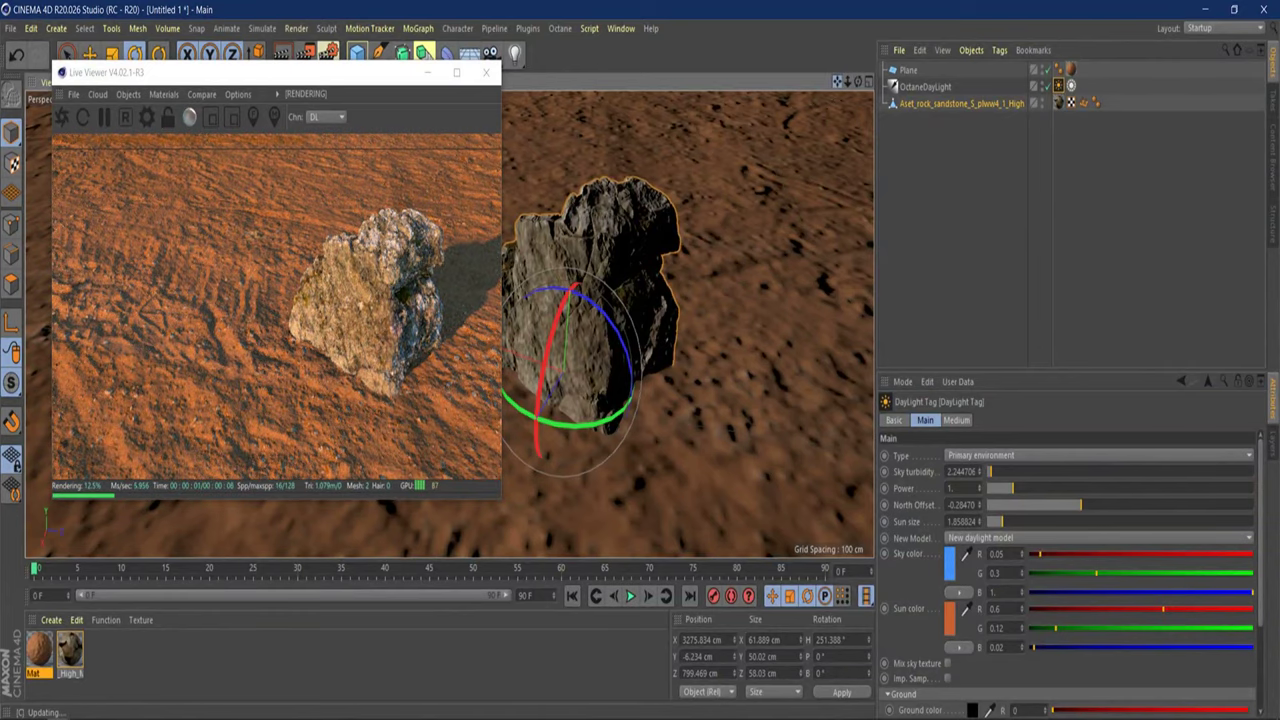
{"action": "left_click_drag", "start_coordinate": [837, 81], "coordinate": [808, 97]}
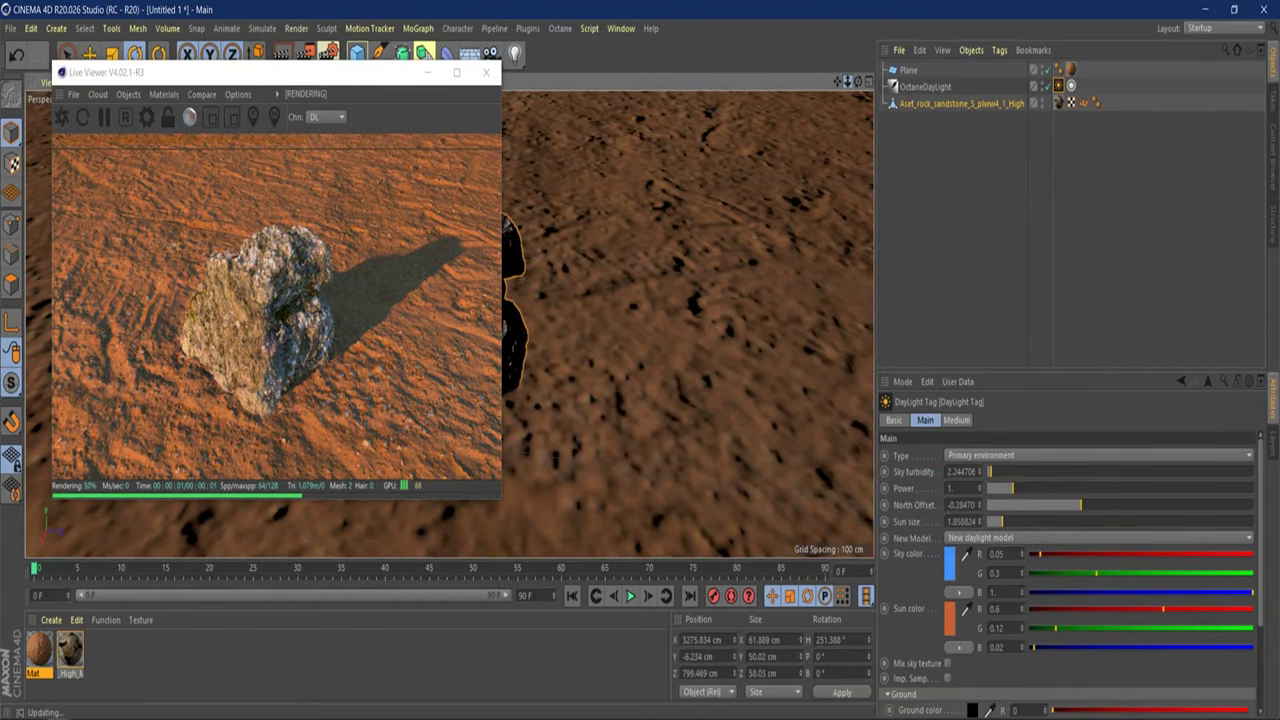
{"action": "left_click_drag", "start_coordinate": [846, 81], "coordinate": [847, 81]}
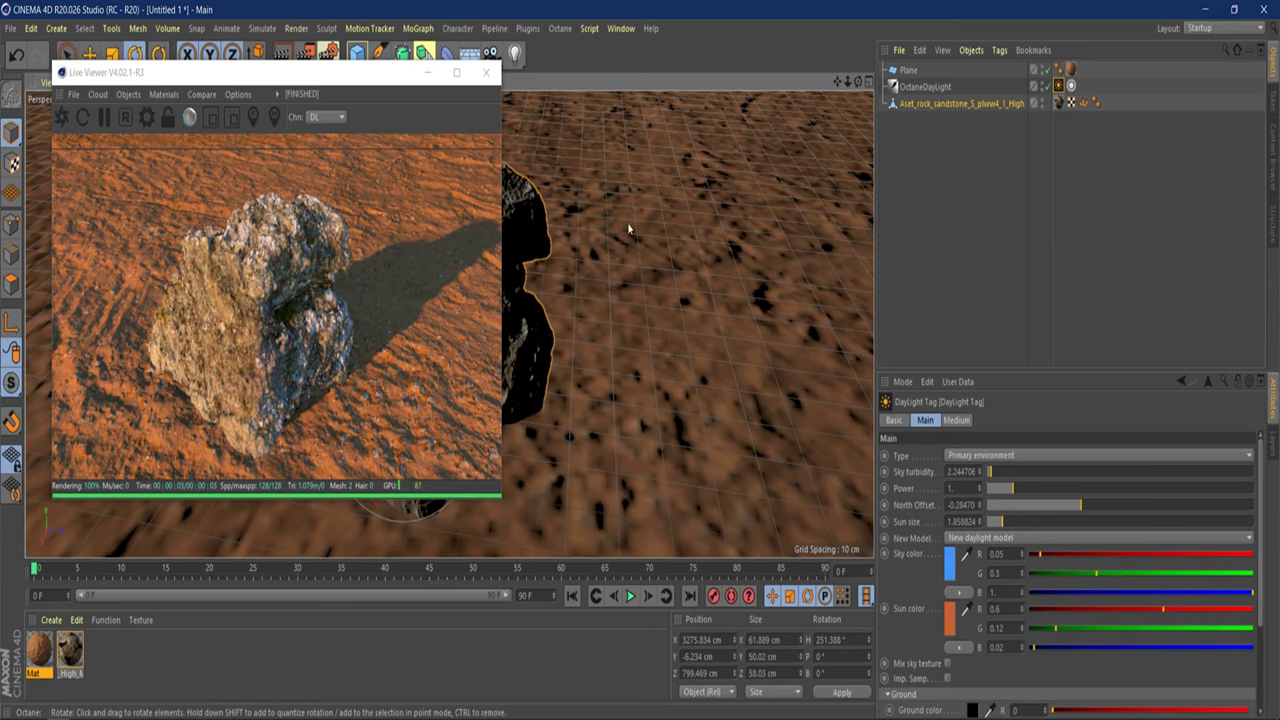
{"action": "left_click_drag", "start_coordinate": [858, 84], "coordinate": [872, 86]}
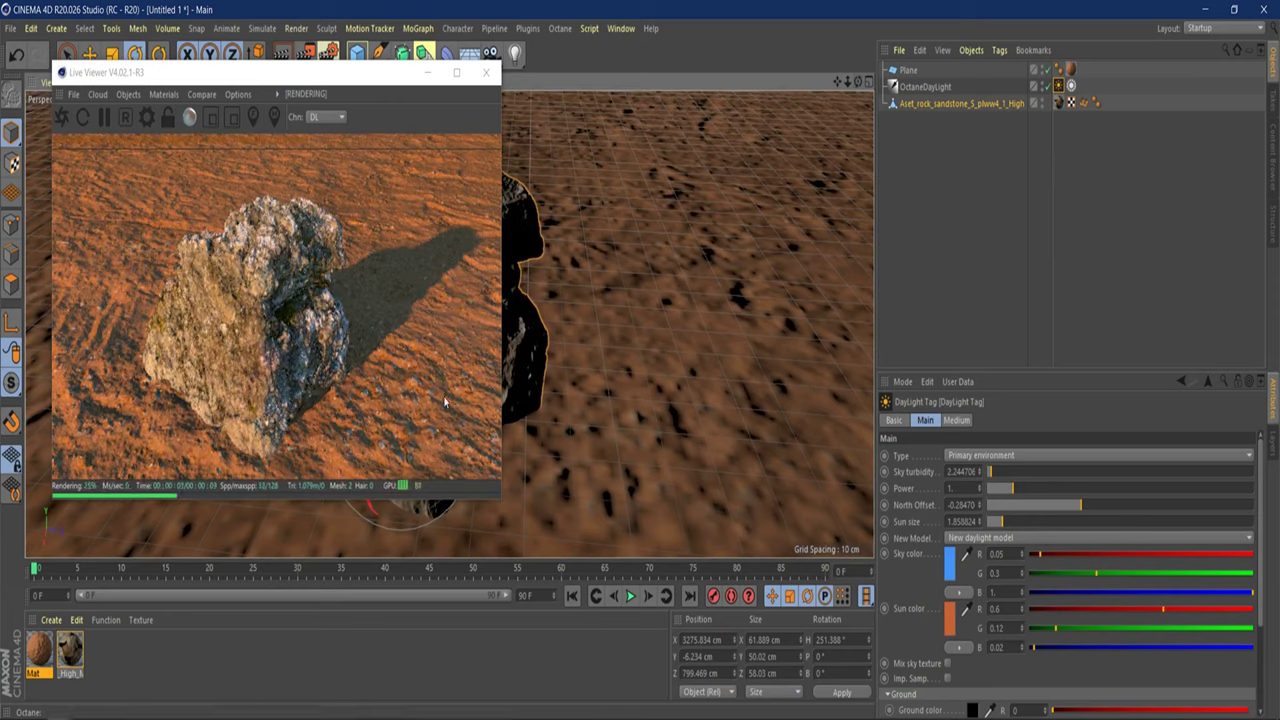
{"action": "left_click_drag", "start_coordinate": [417, 105], "coordinate": [593, 113]}
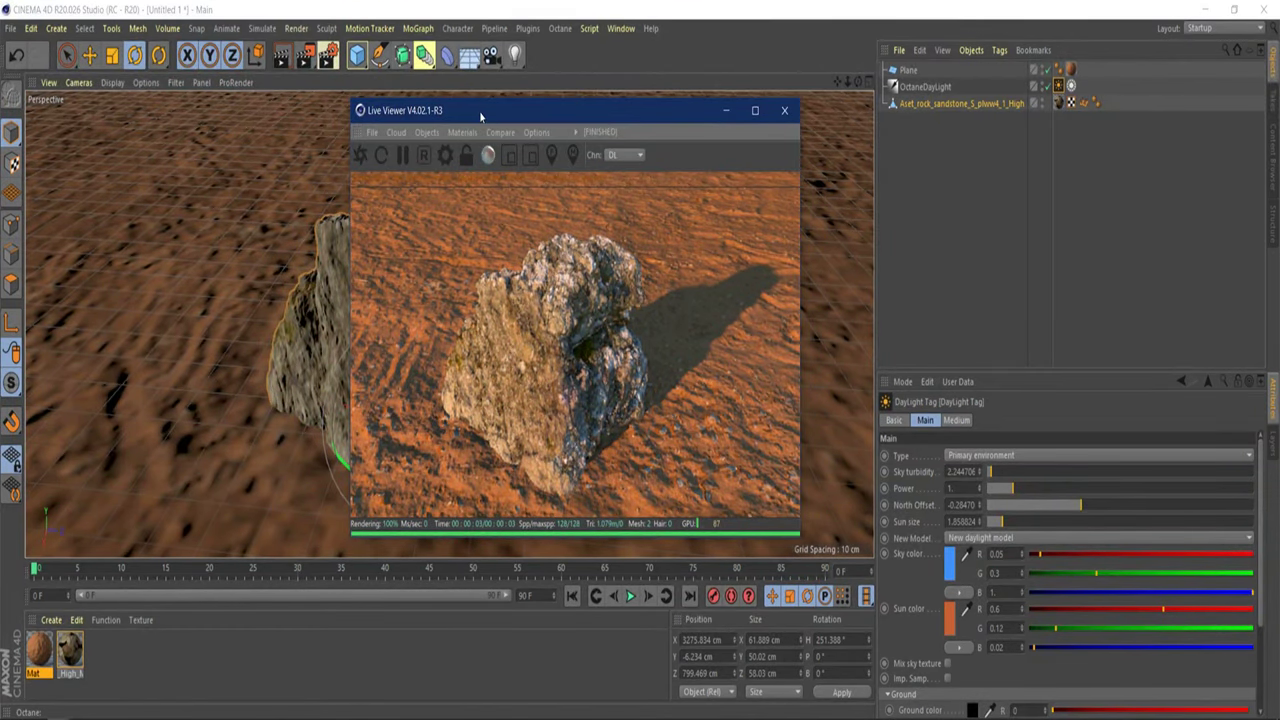
{"action": "left_click_drag", "start_coordinate": [482, 116], "coordinate": [755, 105]}
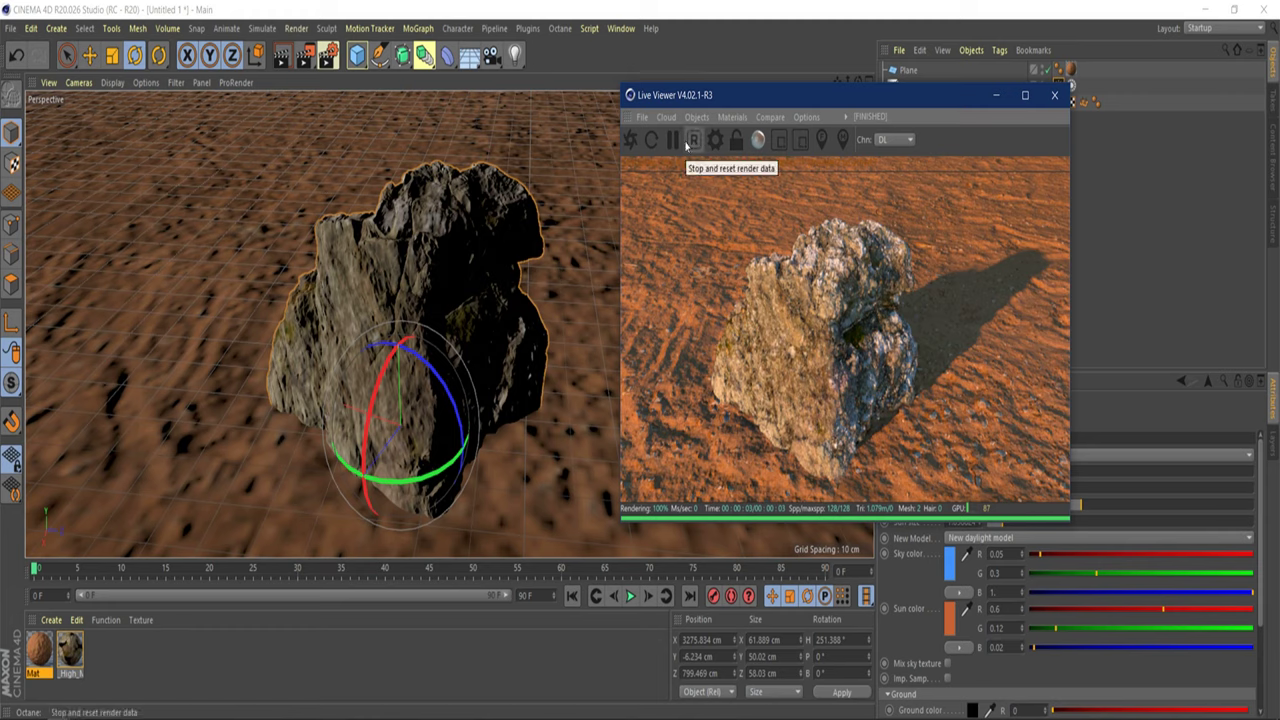
Pick the render focus on the rock's face in the Live Viewer, and open the Octane Settings beside it.
{"action": "left_click", "coordinate": [822, 141]}
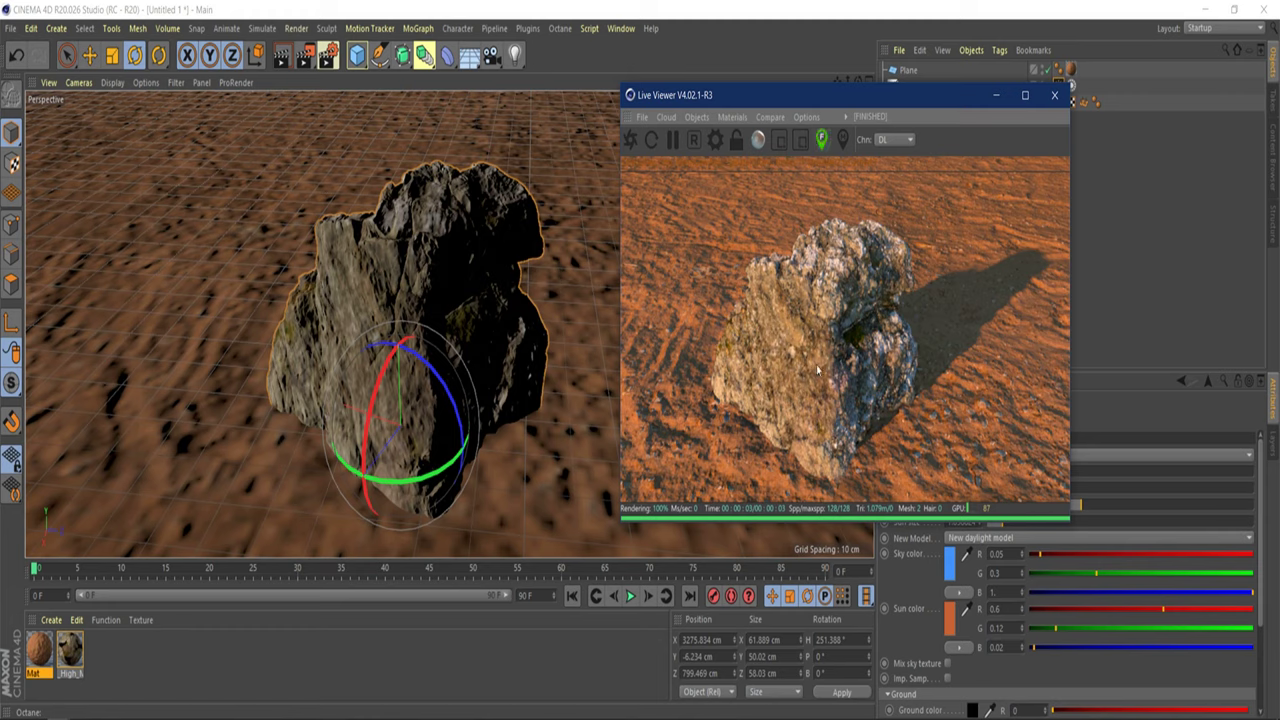
{"action": "left_click", "coordinate": [836, 316]}
{"action": "left_click", "coordinate": [716, 145]}
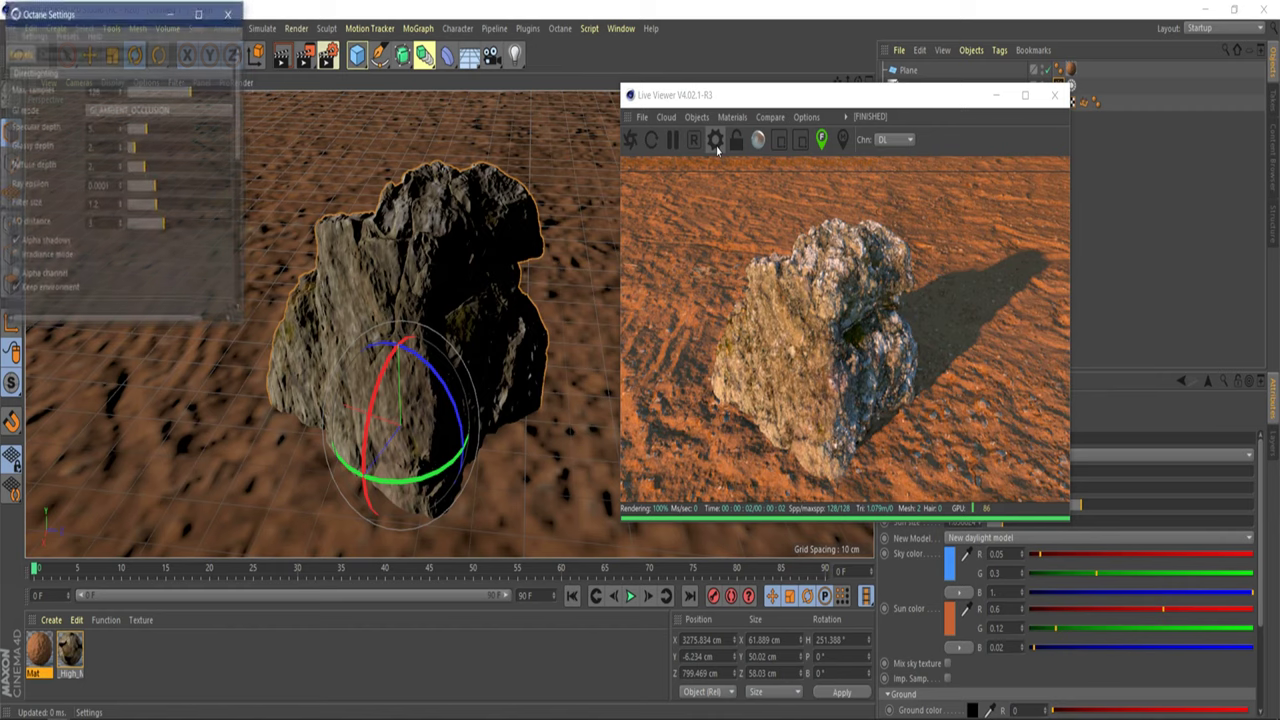
{"action": "left_click_drag", "start_coordinate": [127, 18], "coordinate": [489, 137]}
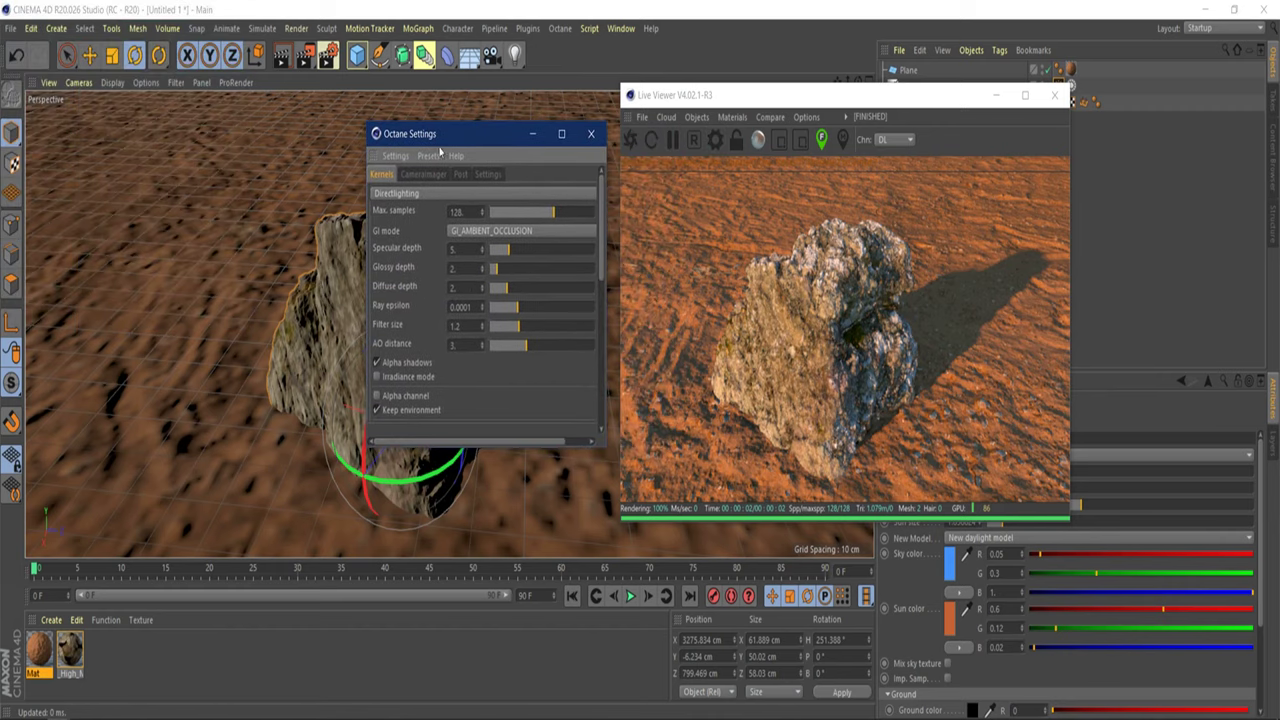
{"action": "left_click_drag", "start_coordinate": [452, 136], "coordinate": [374, 80]}
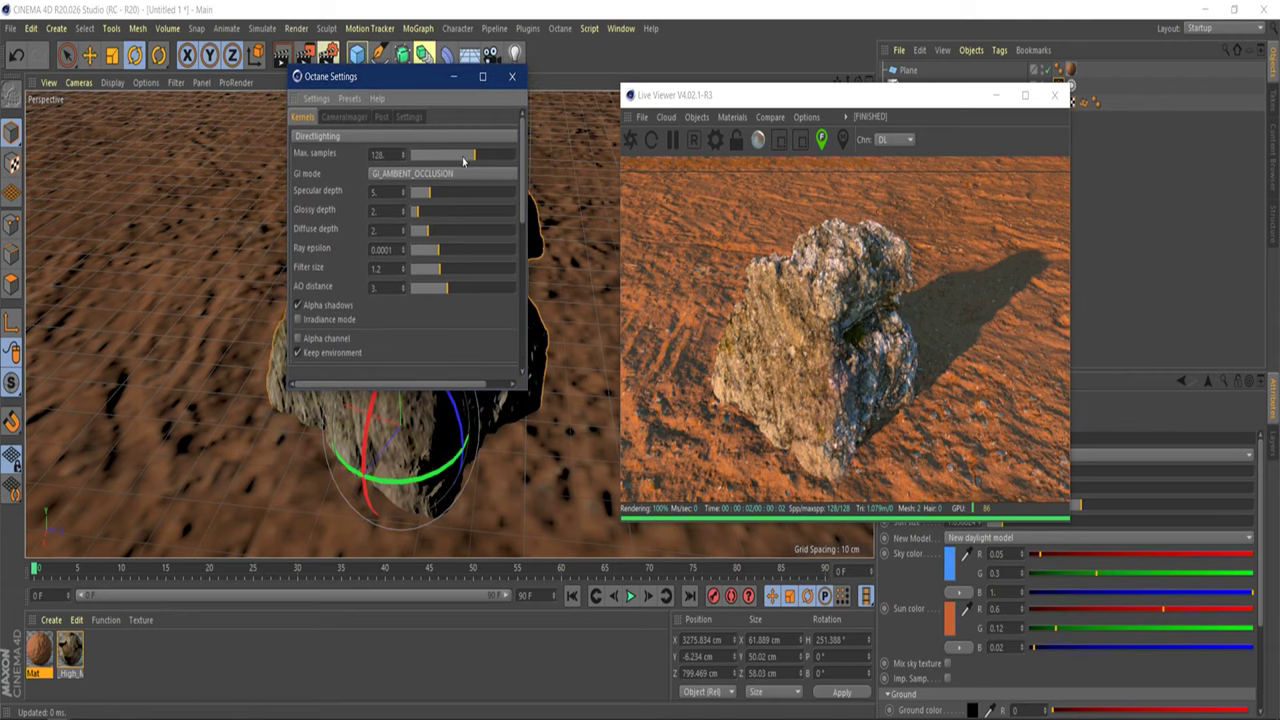
Set the Directlighting kernel's GI mode to GI_DIFFUSE.
{"action": "left_click", "coordinate": [336, 136]}
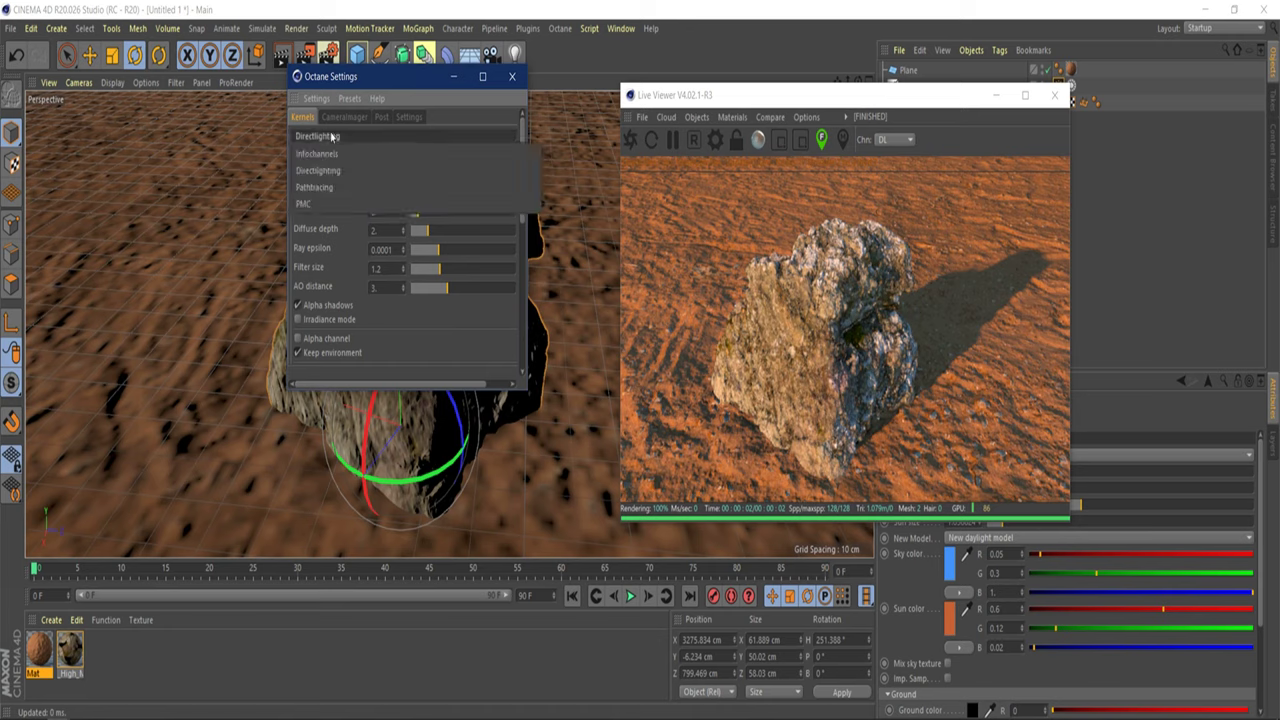
{"action": "left_click", "coordinate": [330, 137]}
{"action": "left_click", "coordinate": [328, 138]}
{"action": "left_click", "coordinate": [328, 138]}
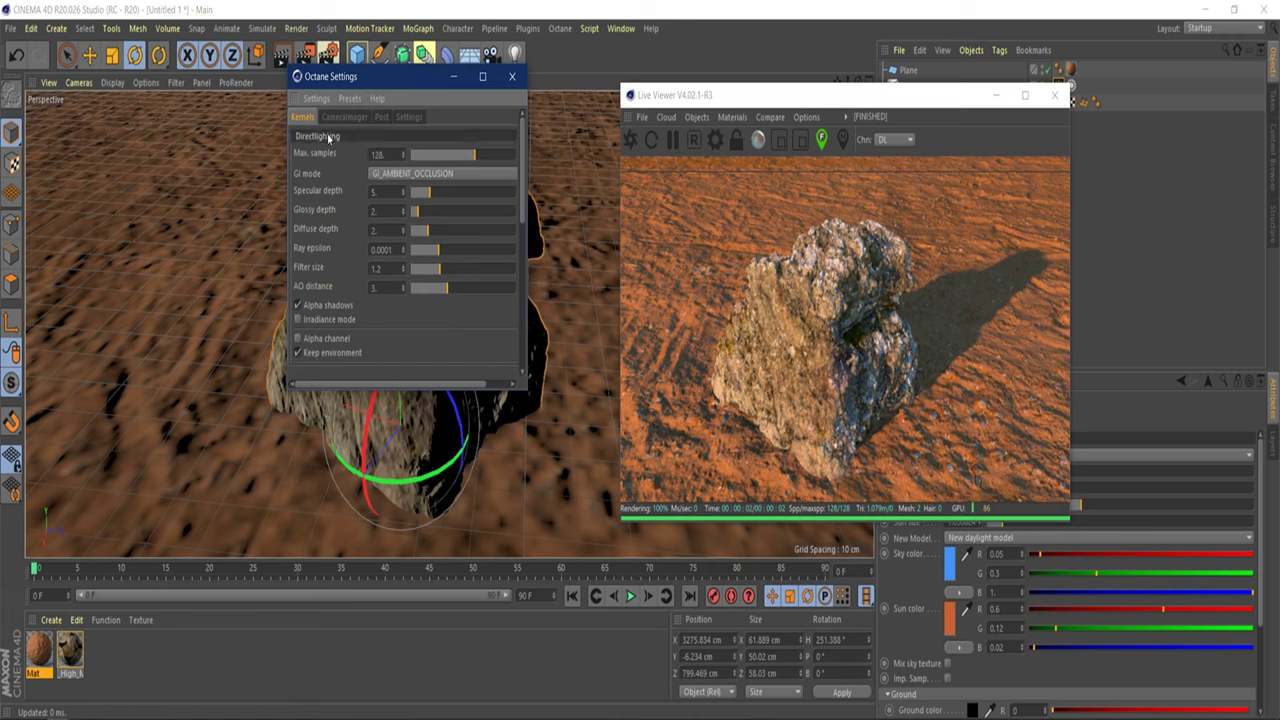
{"action": "left_click", "coordinate": [413, 174]}
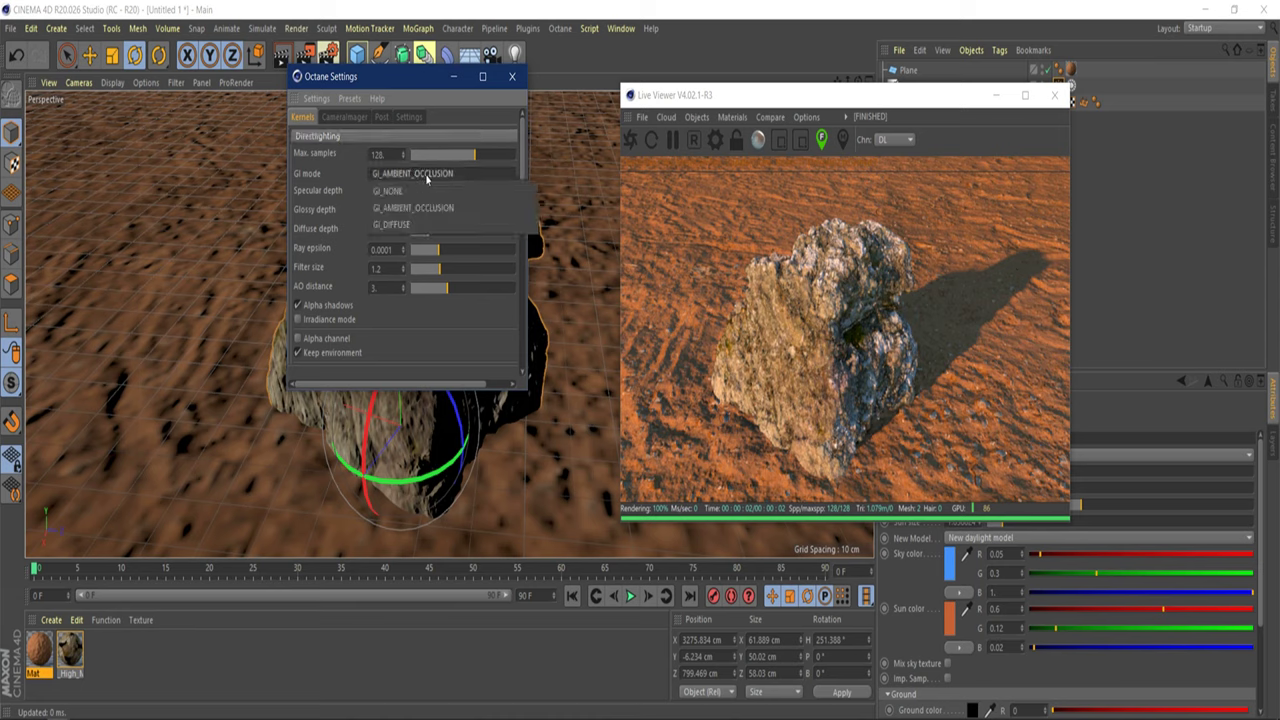
{"action": "left_click", "coordinate": [421, 177]}
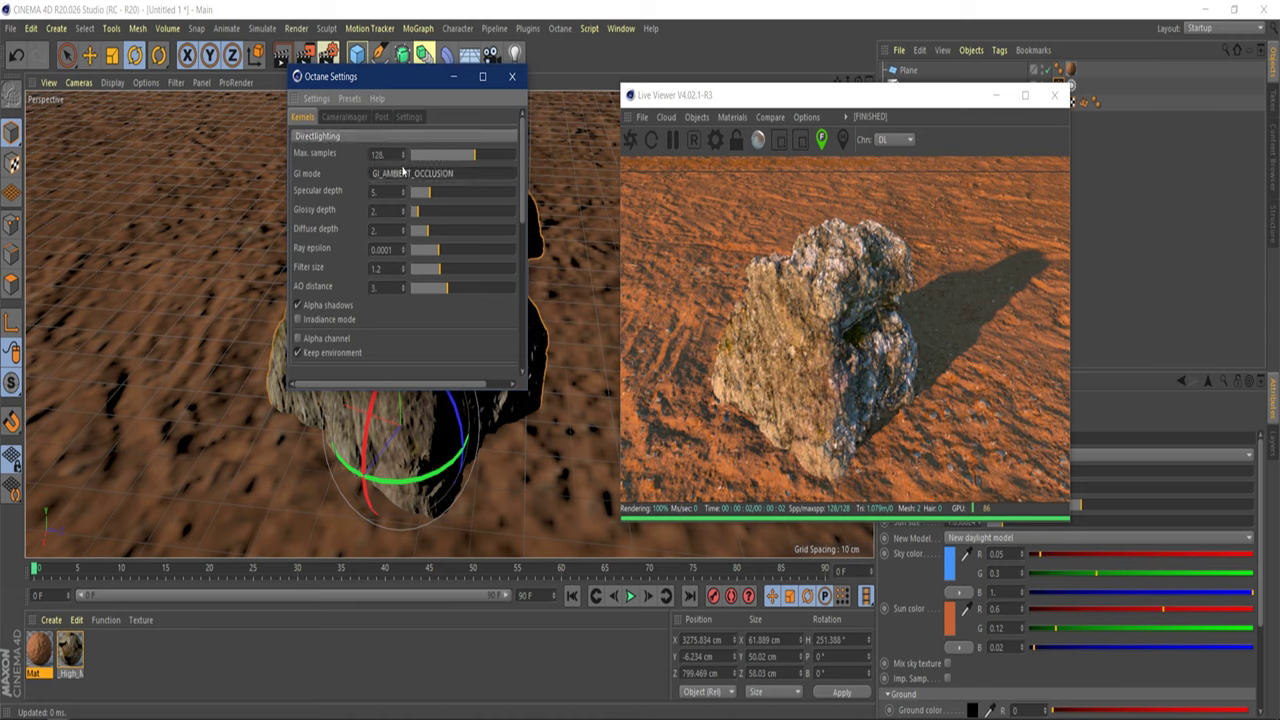
{"action": "left_click", "coordinate": [406, 173]}
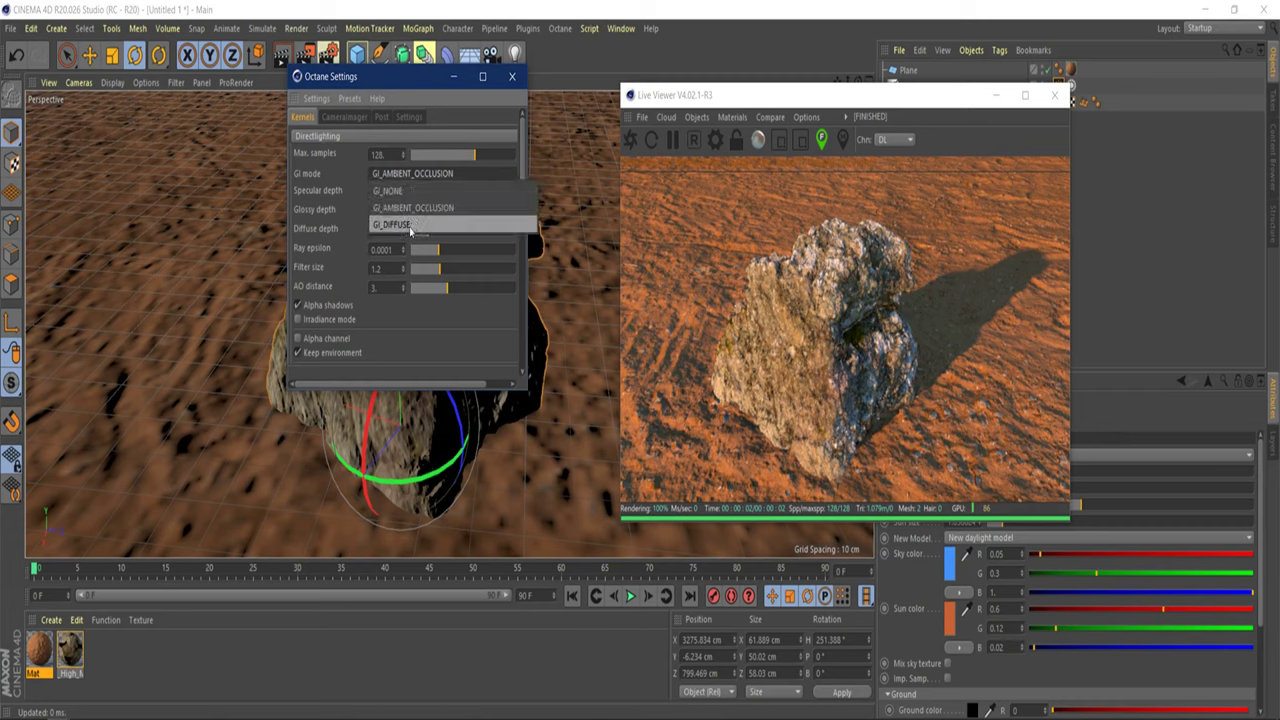
{"action": "left_click", "coordinate": [410, 230]}
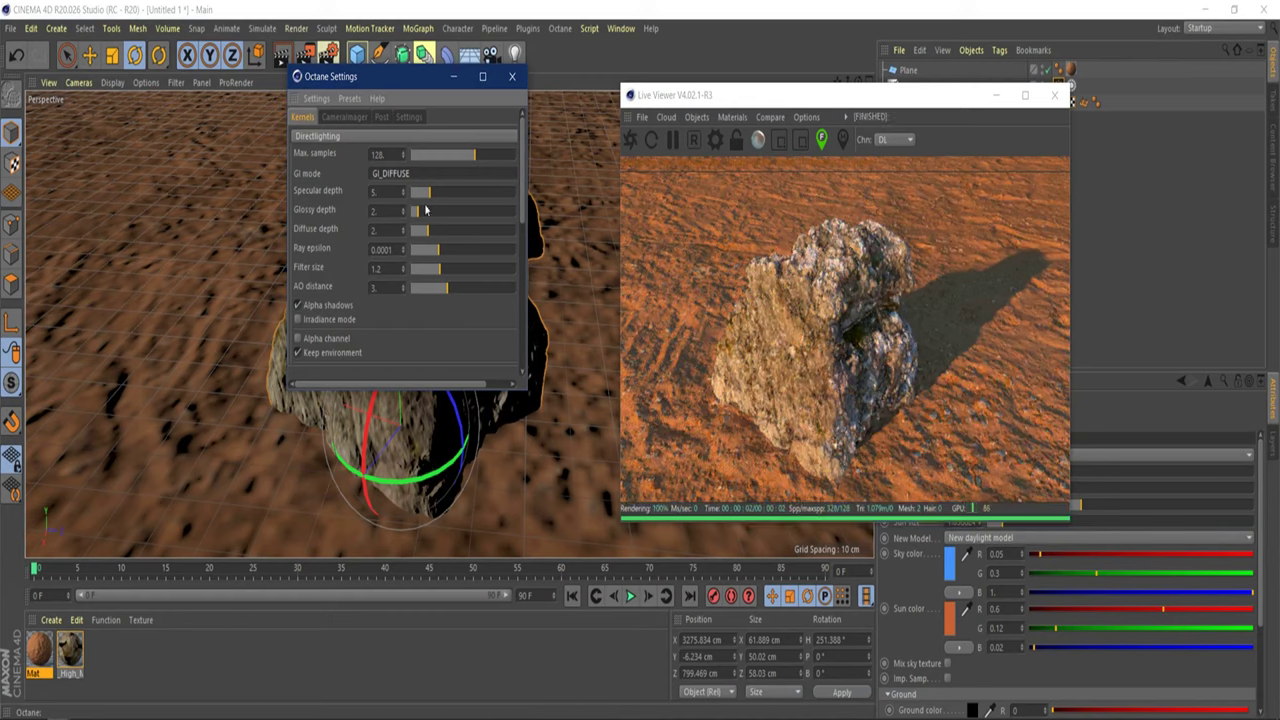
Try the GI modes GI_AMBIENT_OCCLUSION and GI_NONE for comparison, and return to GI_DIFFUSE.
{"action": "left_click", "coordinate": [410, 173]}
{"action": "left_click", "coordinate": [418, 211]}
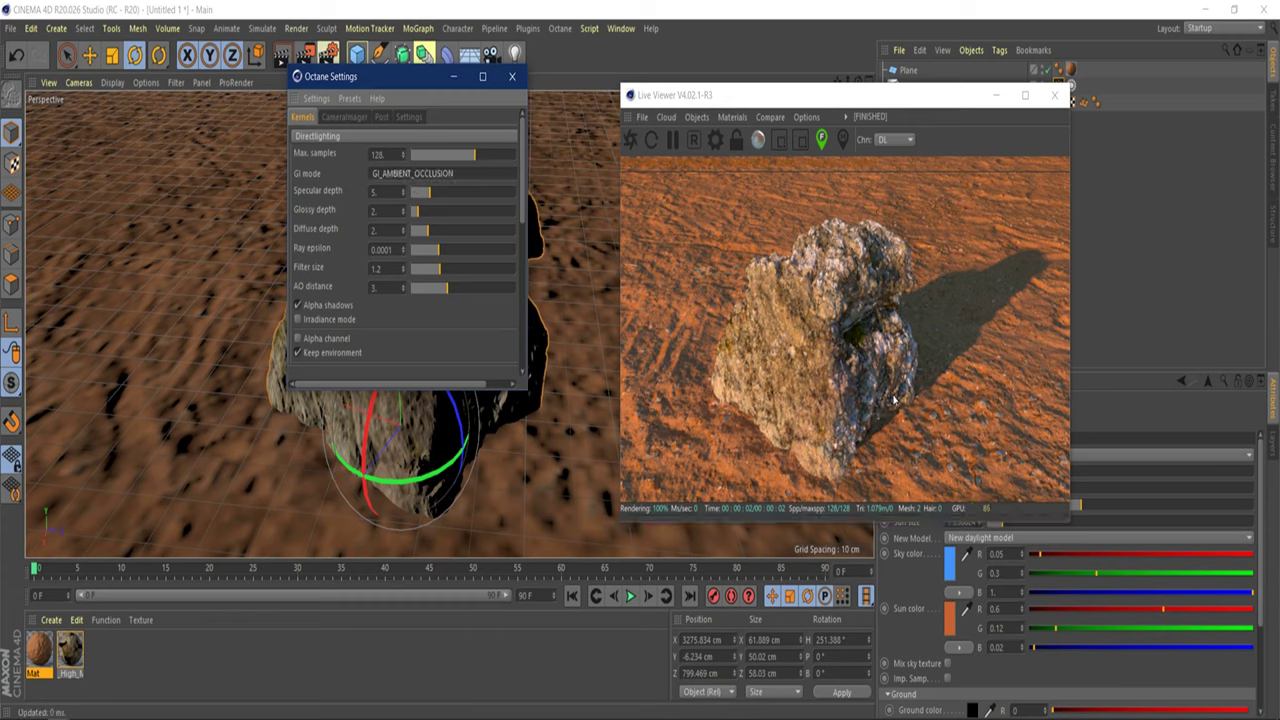
{"action": "left_click", "coordinate": [424, 173]}
{"action": "left_click", "coordinate": [416, 193]}
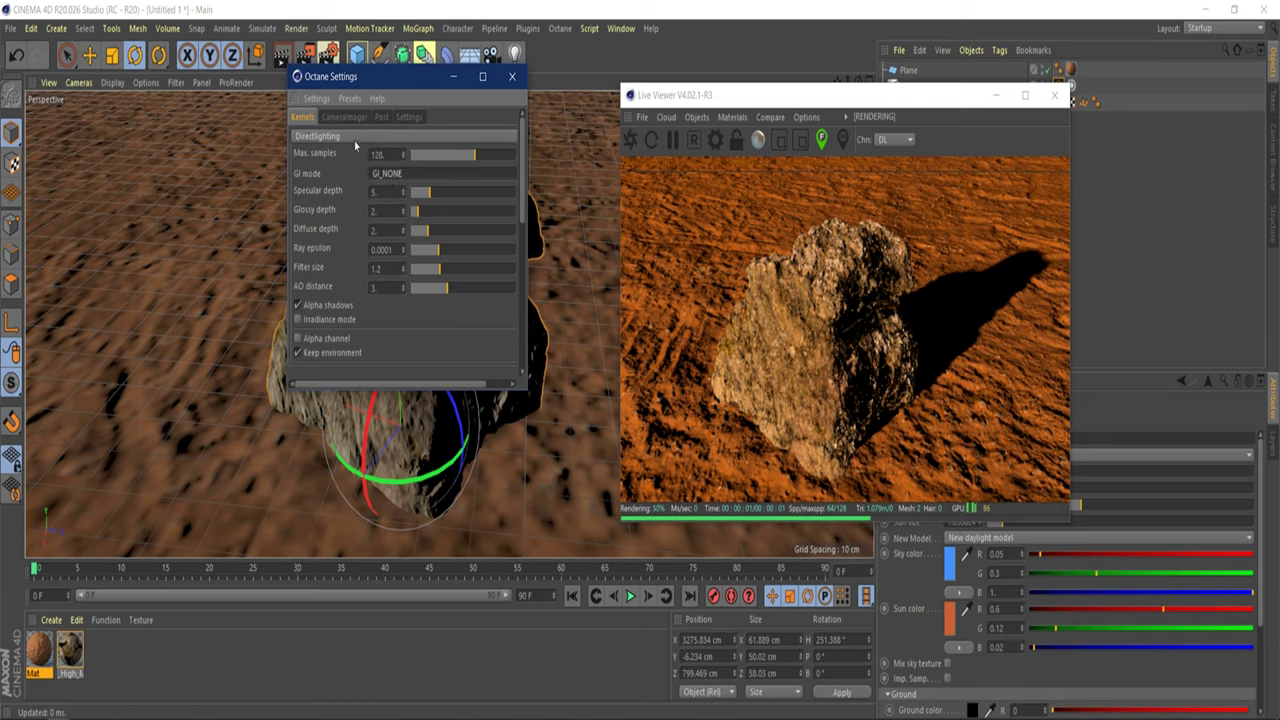
{"action": "left_click", "coordinate": [428, 175]}
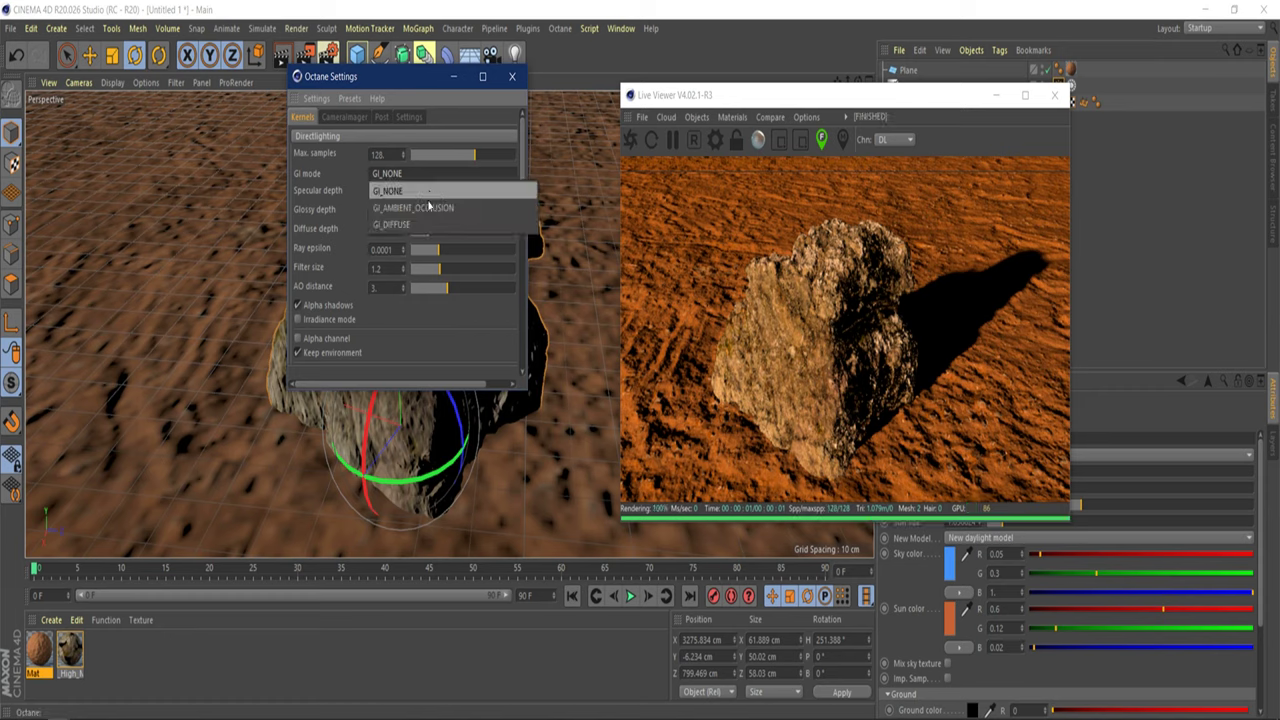
{"action": "left_click", "coordinate": [409, 226]}
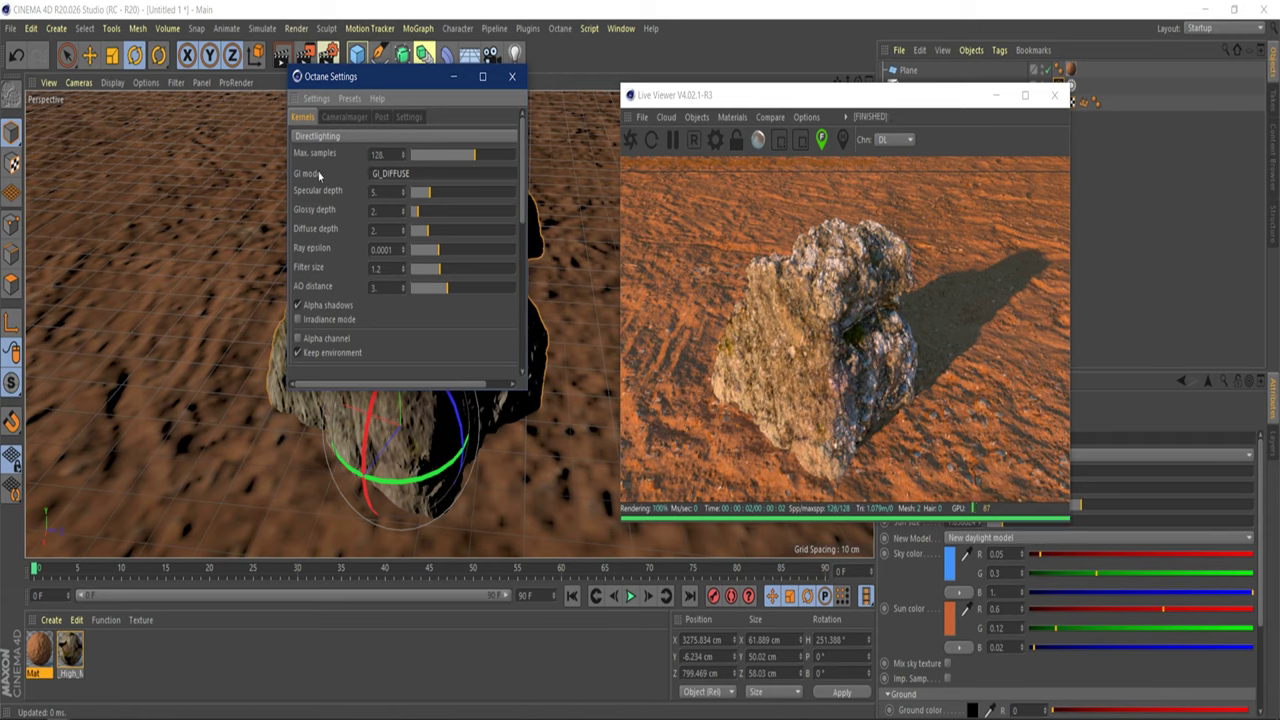
Switch the render kernel to Pathtracing with Max. samples at 1000, and restart the live render by refocusing on the rock's edge.
{"action": "left_click", "coordinate": [331, 137]}
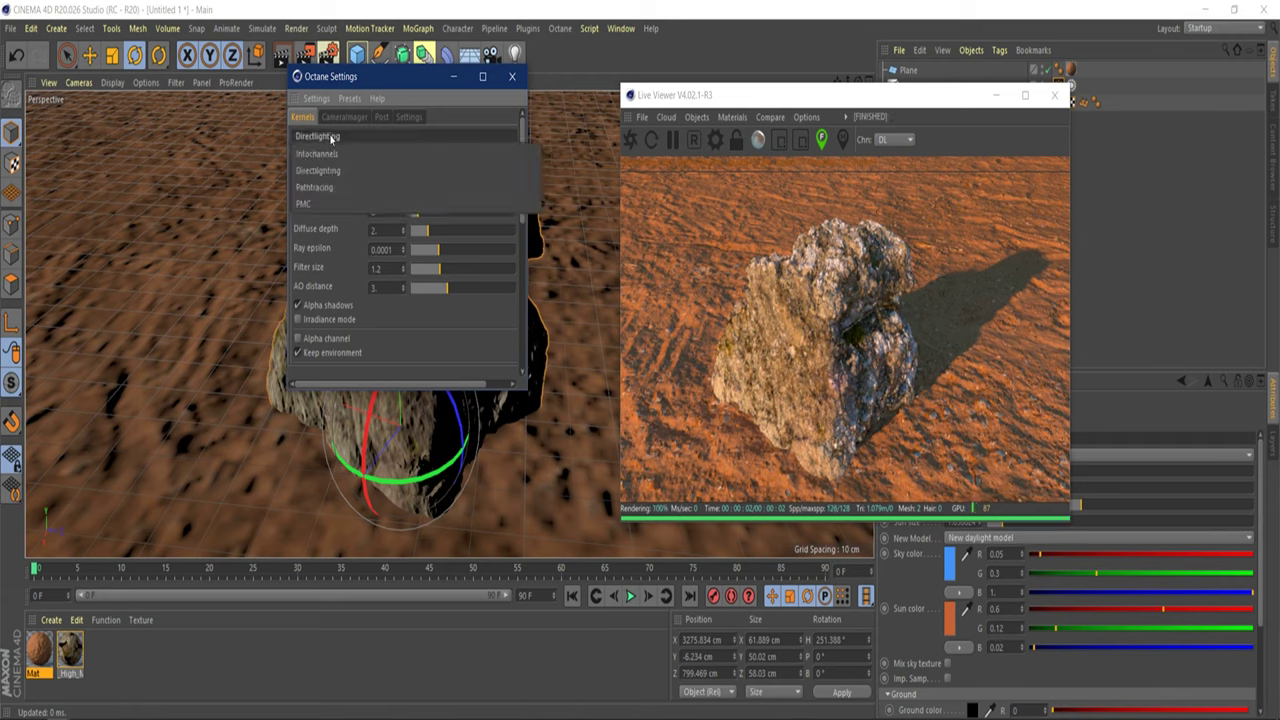
{"action": "left_click", "coordinate": [340, 189]}
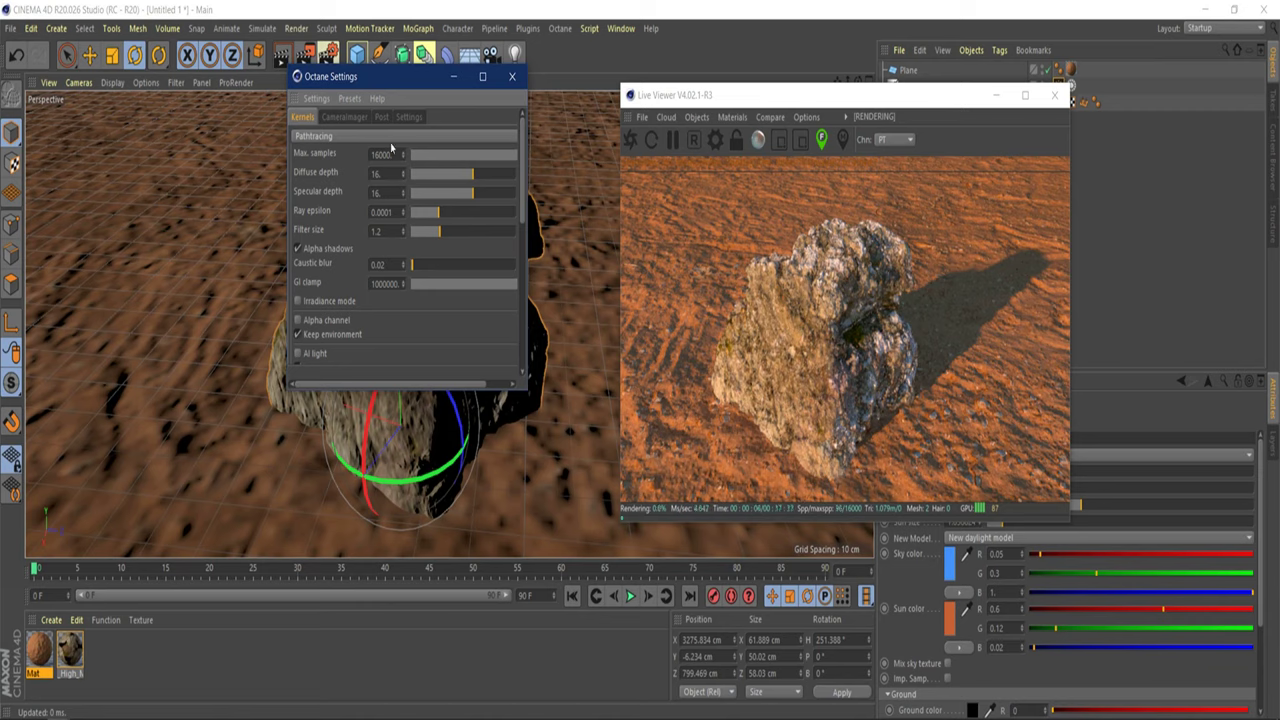
{"action": "left_click", "coordinate": [390, 140]}
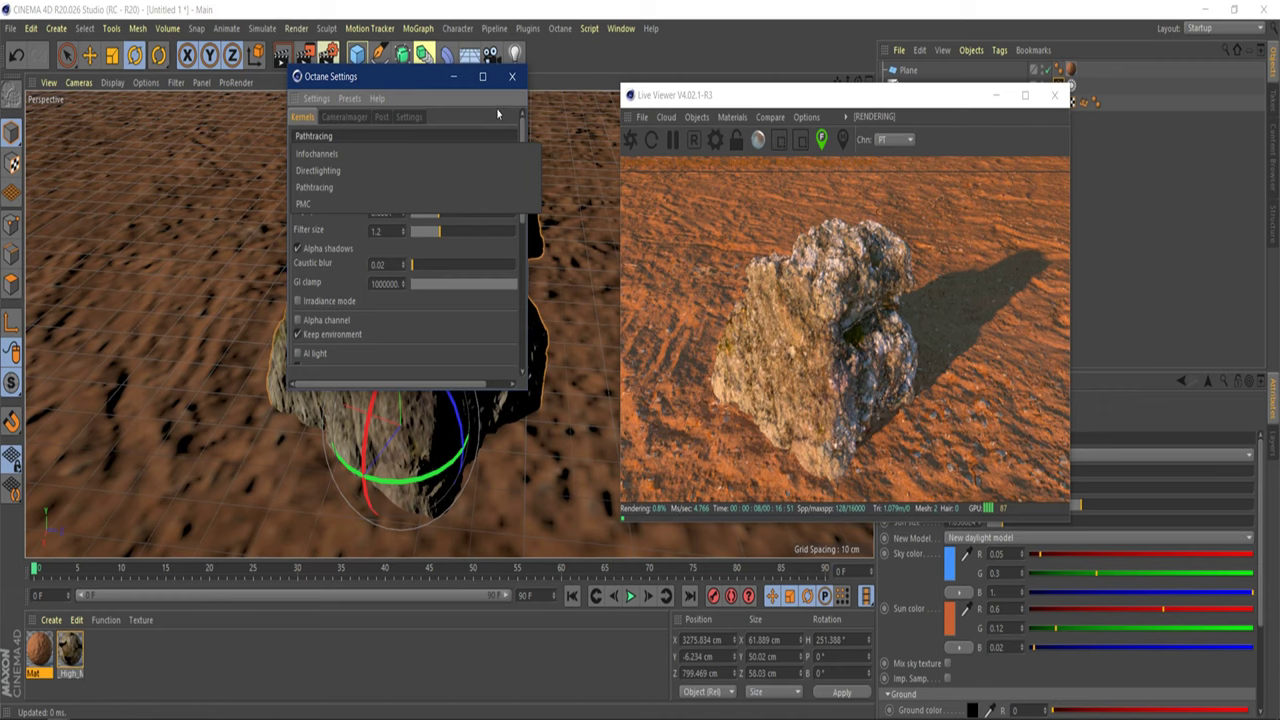
{"action": "left_click", "coordinate": [357, 185]}
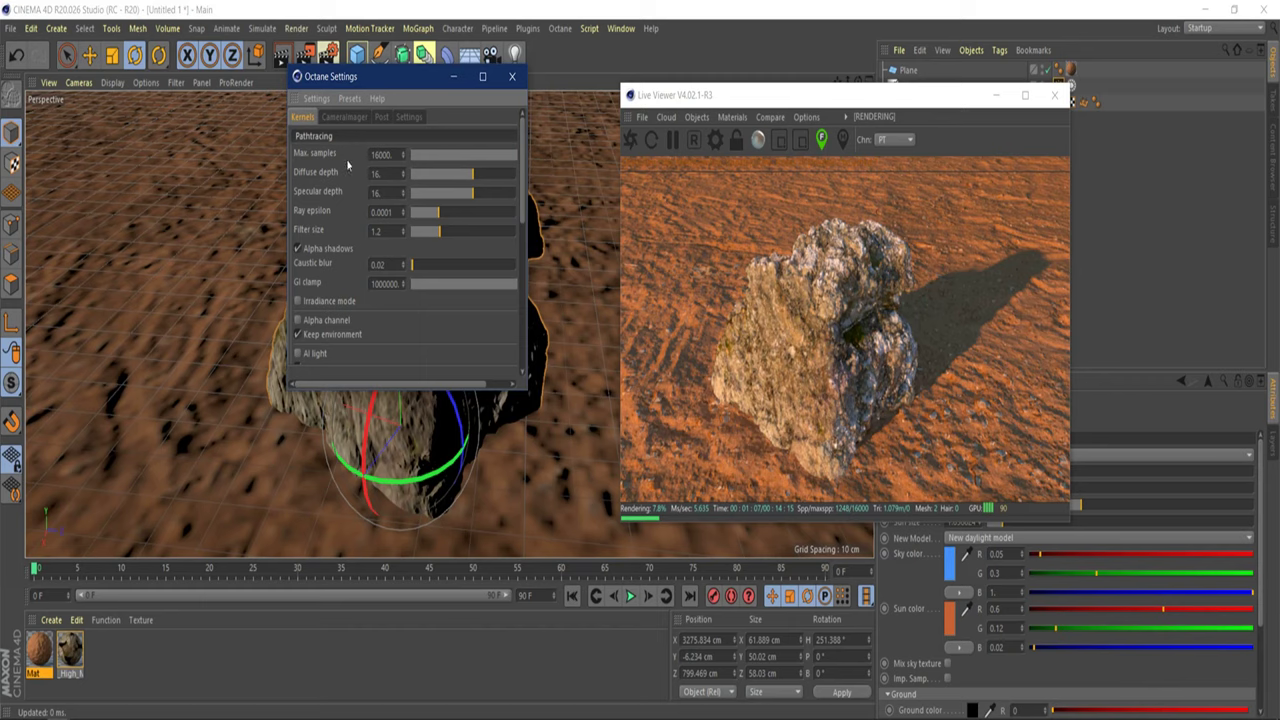
{"action": "key", "text": "Tab"}
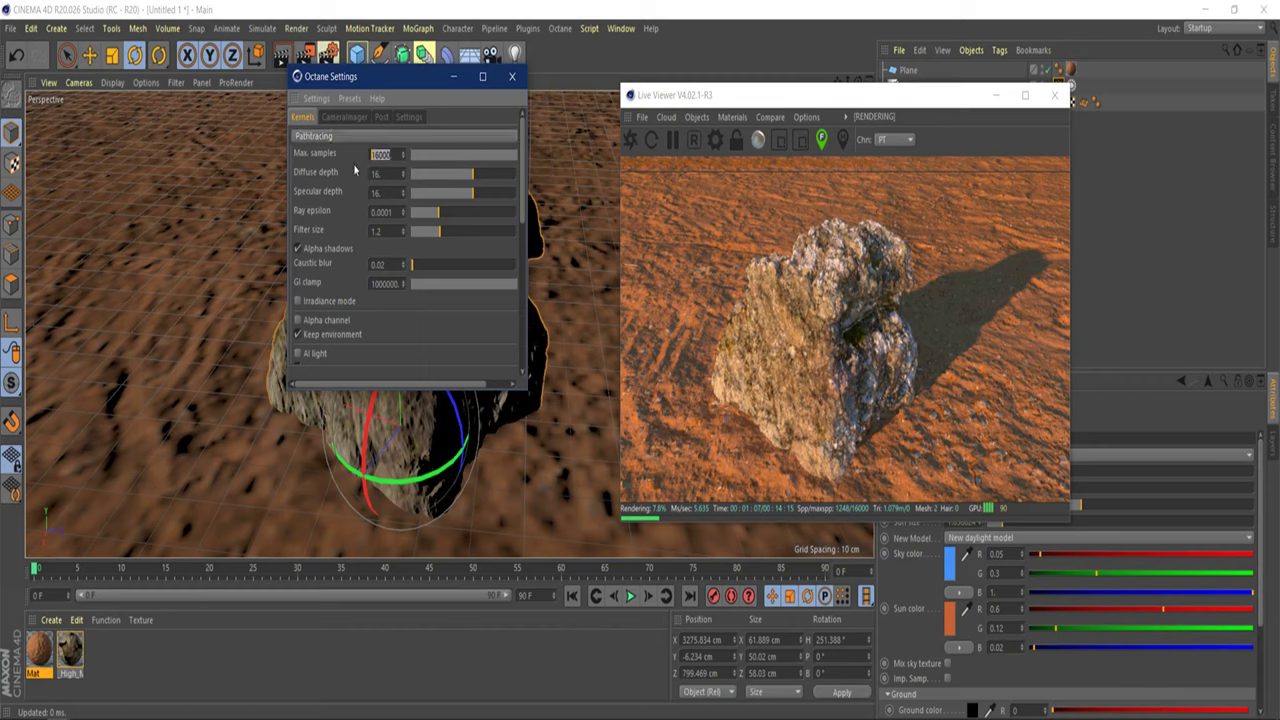
{"action": "key", "text": "Return"}
{"action": "key", "text": "Tab"}
{"action": "type", "text": "1000"}
{"action": "key", "text": "Return"}
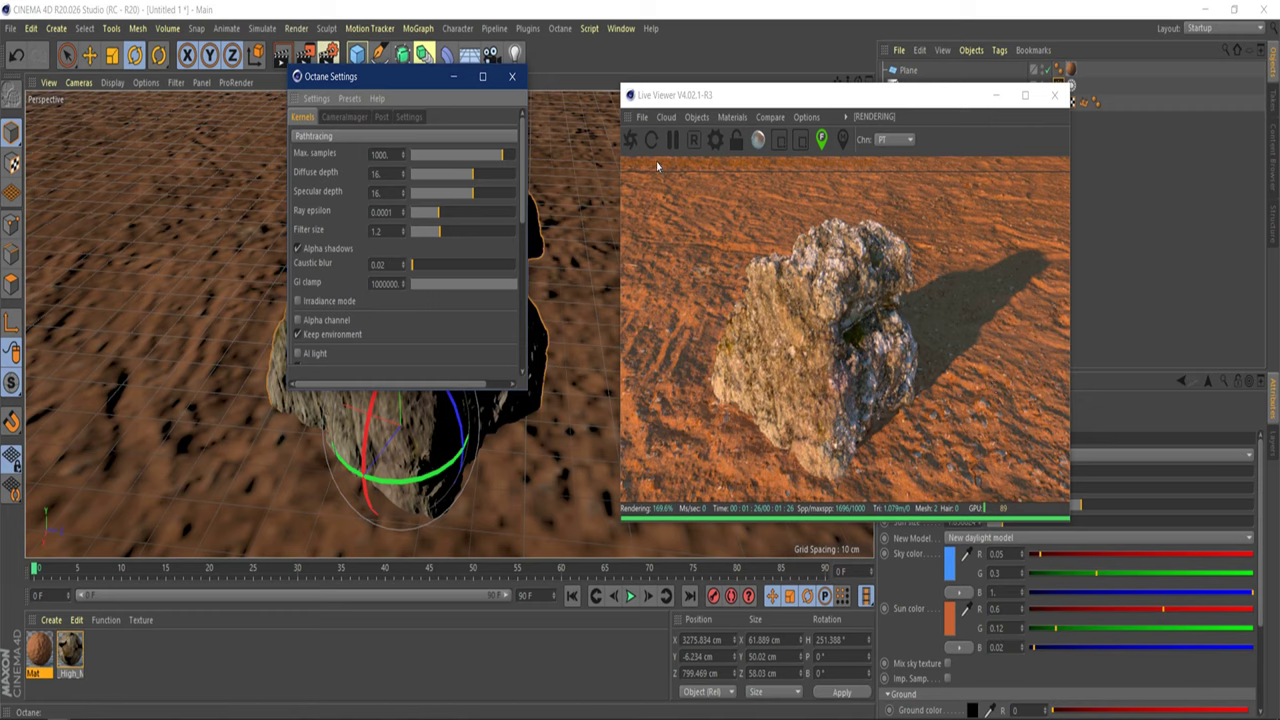
{"action": "left_click", "coordinate": [712, 281]}
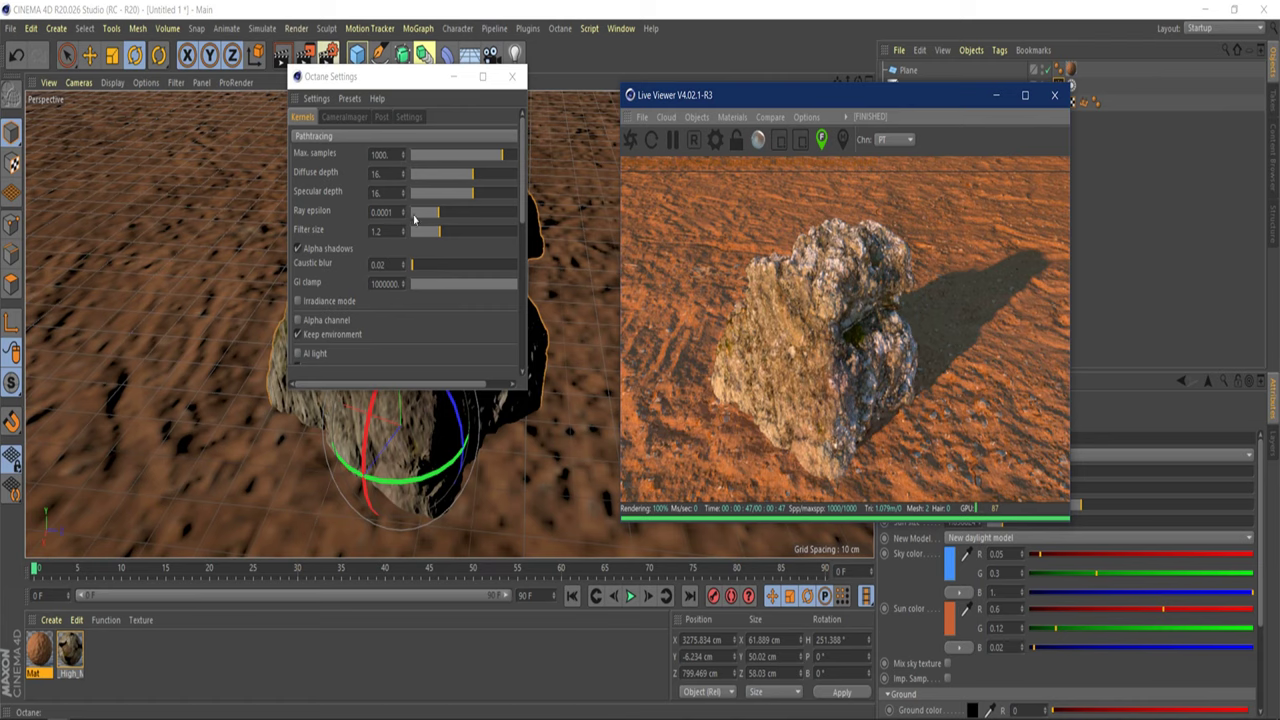
Try the Pathtracing kernel's Ray epsilon at 0.000001, 1000, about 0.0011 and about 0.000033 to compare the rock's shadow.
{"action": "left_click_drag", "start_coordinate": [432, 213], "coordinate": [414, 214]}
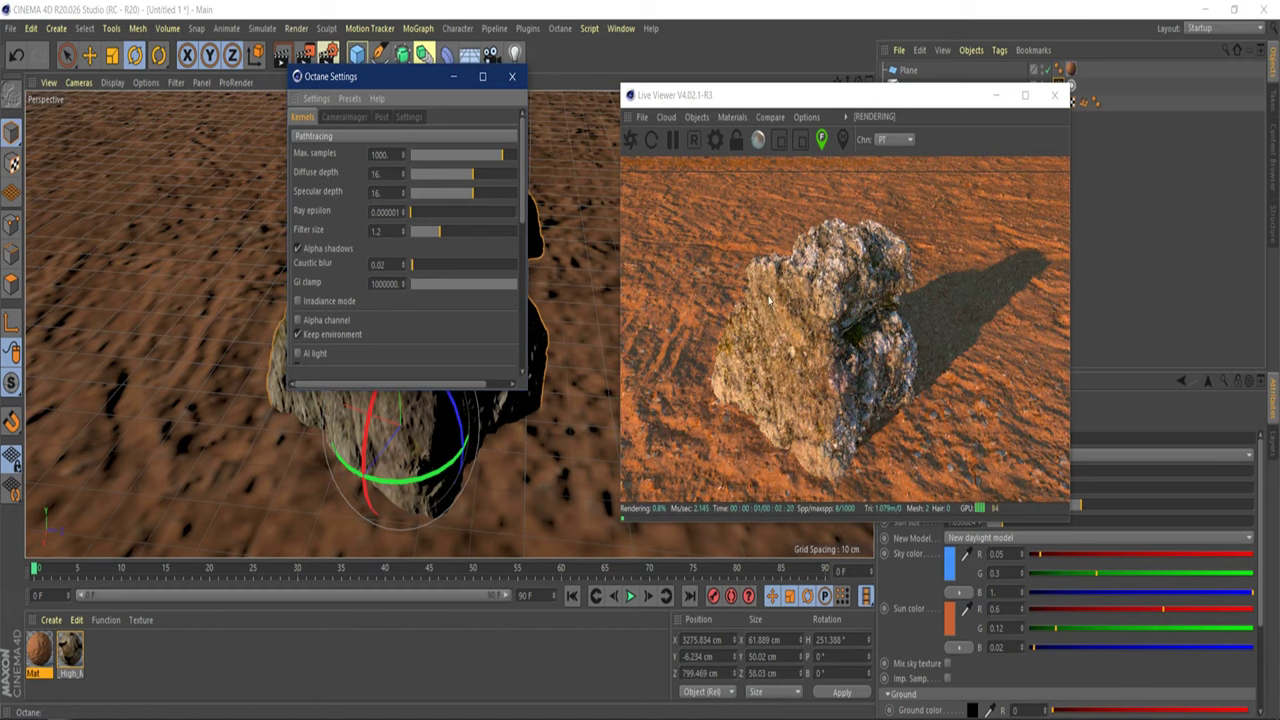
{"action": "left_click_drag", "start_coordinate": [496, 212], "coordinate": [535, 222]}
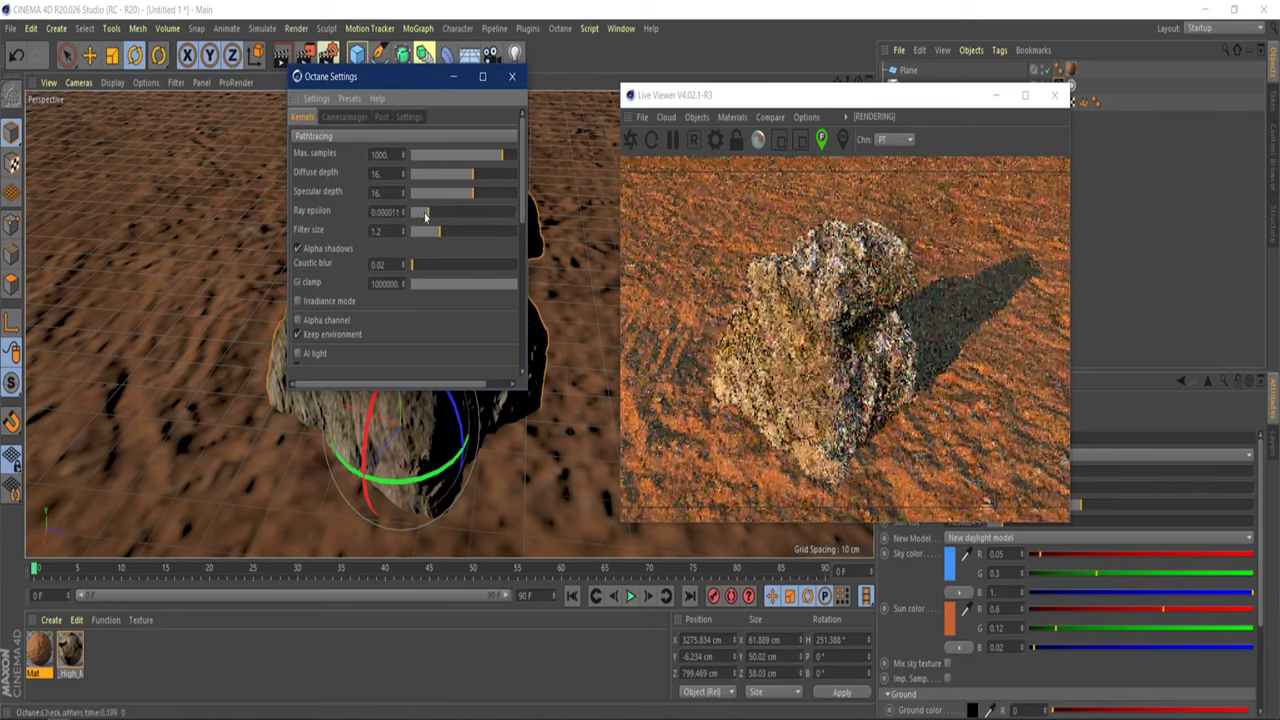
{"action": "left_click_drag", "start_coordinate": [423, 209], "coordinate": [580, 223]}
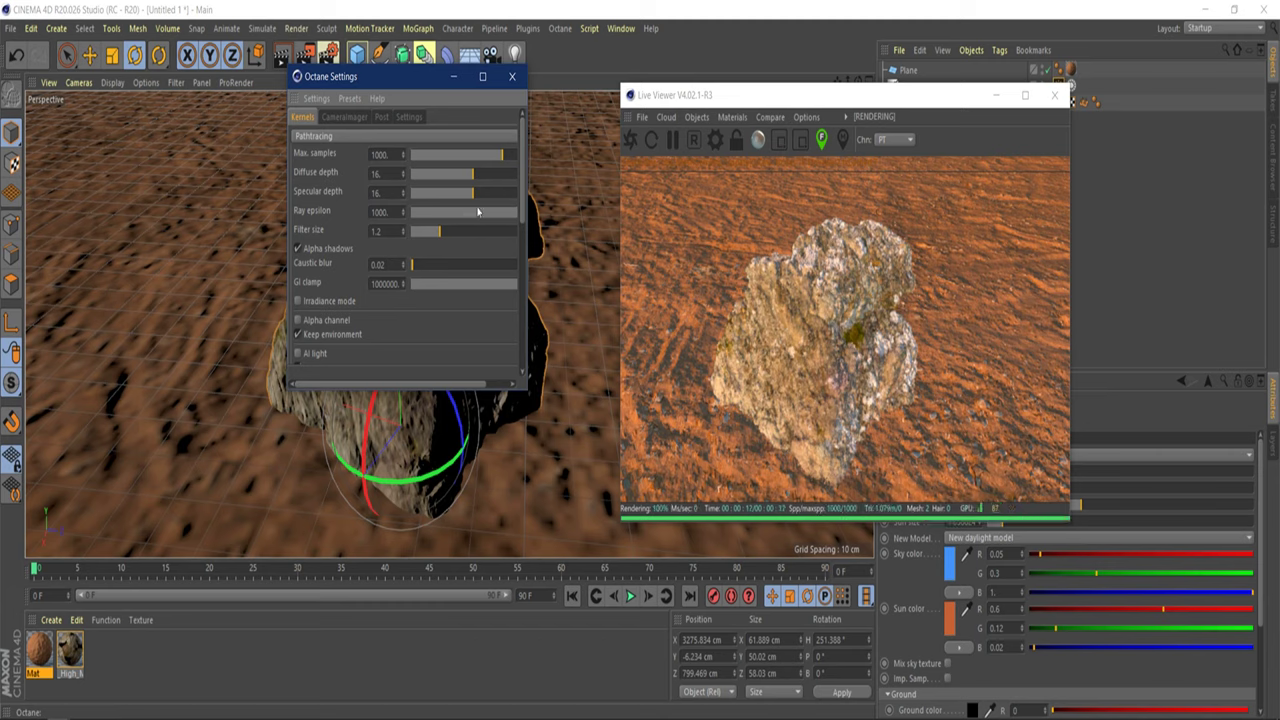
{"action": "left_click", "coordinate": [466, 214]}
{"action": "left_click_drag", "start_coordinate": [466, 214], "coordinate": [454, 216]}
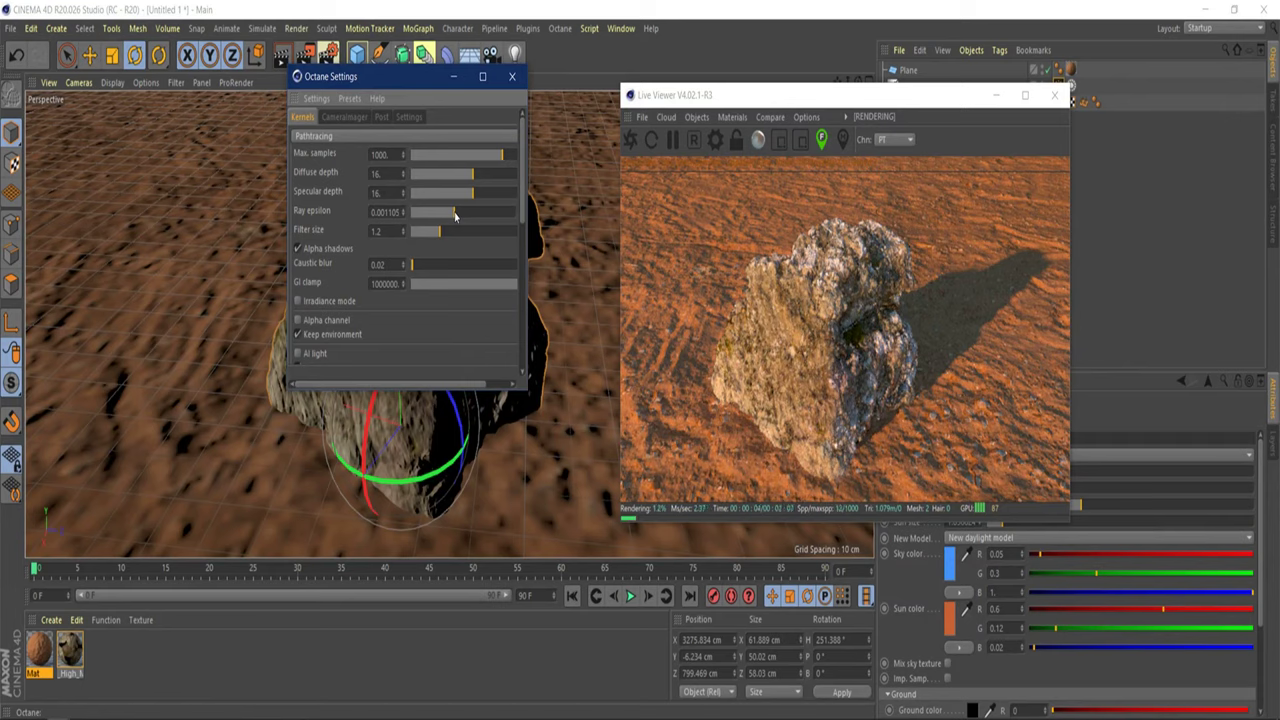
{"action": "left_click_drag", "start_coordinate": [455, 216], "coordinate": [433, 215]}
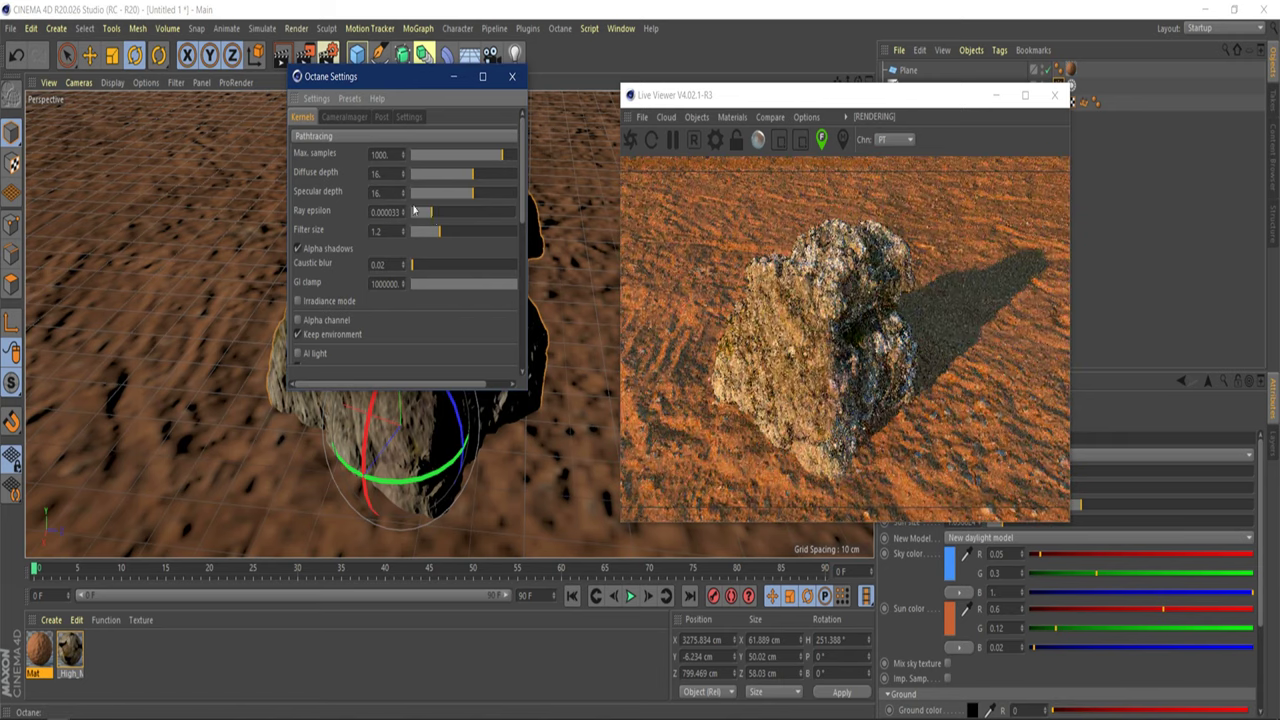
Set the Pathtracing kernel's Ray epsilon to exactly 0.0001.
{"action": "double_click", "coordinate": [386, 211]}
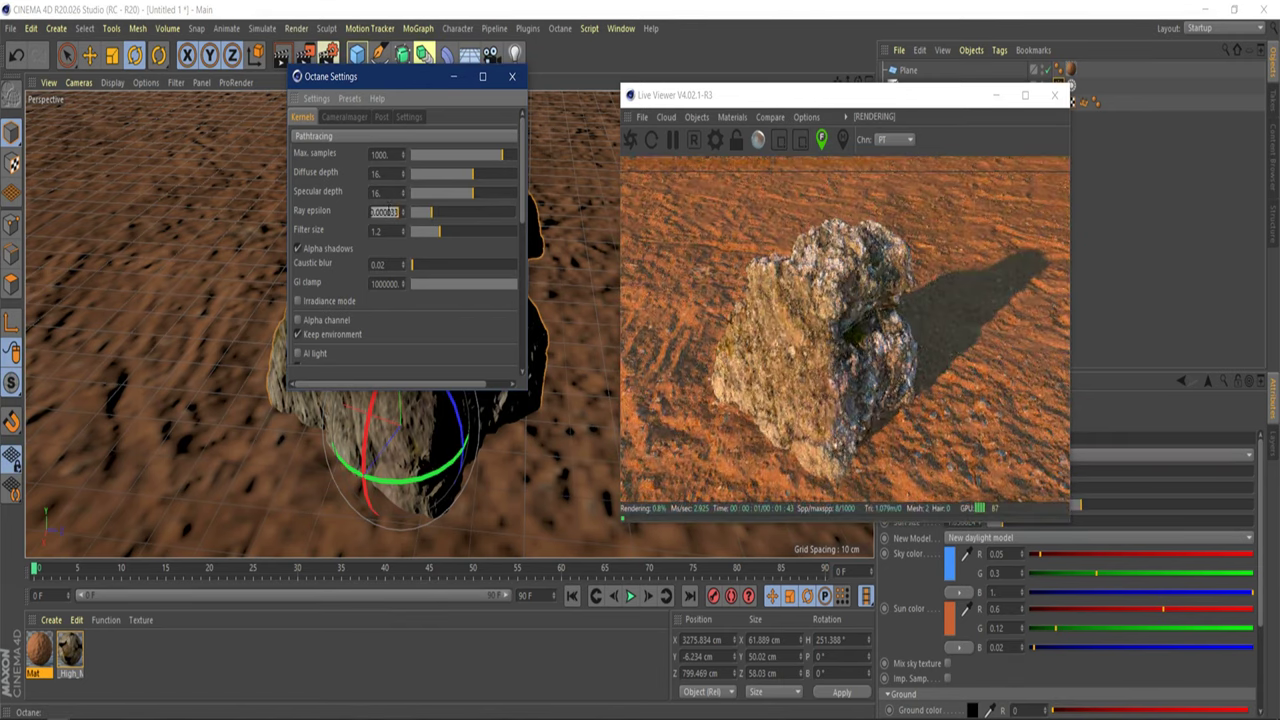
{"action": "type", "text": "0.0001"}
{"action": "left_click_drag", "start_coordinate": [403, 212], "coordinate": [403, 200]}
{"action": "key", "text": "BackSpace"}
{"action": "type", "text": ".0001"}
{"action": "key", "text": "Return"}
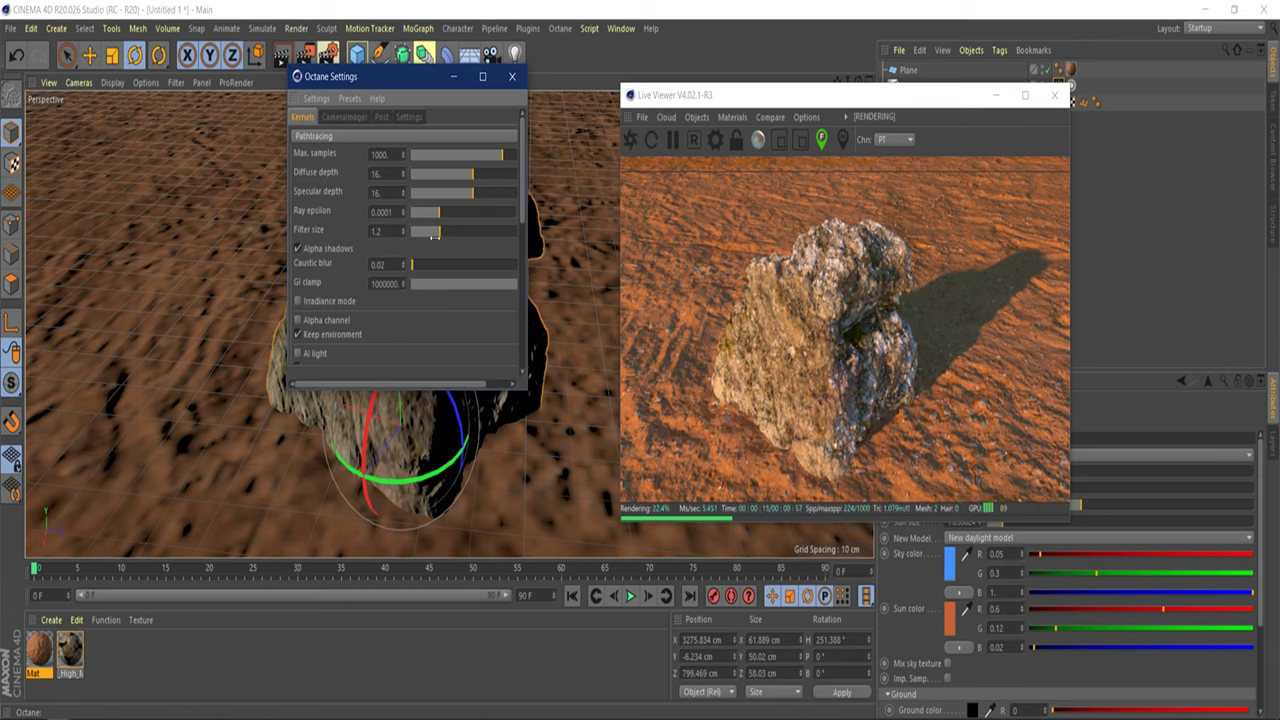
Lower the Pathtracing kernel's Filter size to 0.001 to sharpen the live render.
{"action": "left_click_drag", "start_coordinate": [431, 239], "coordinate": [408, 235]}
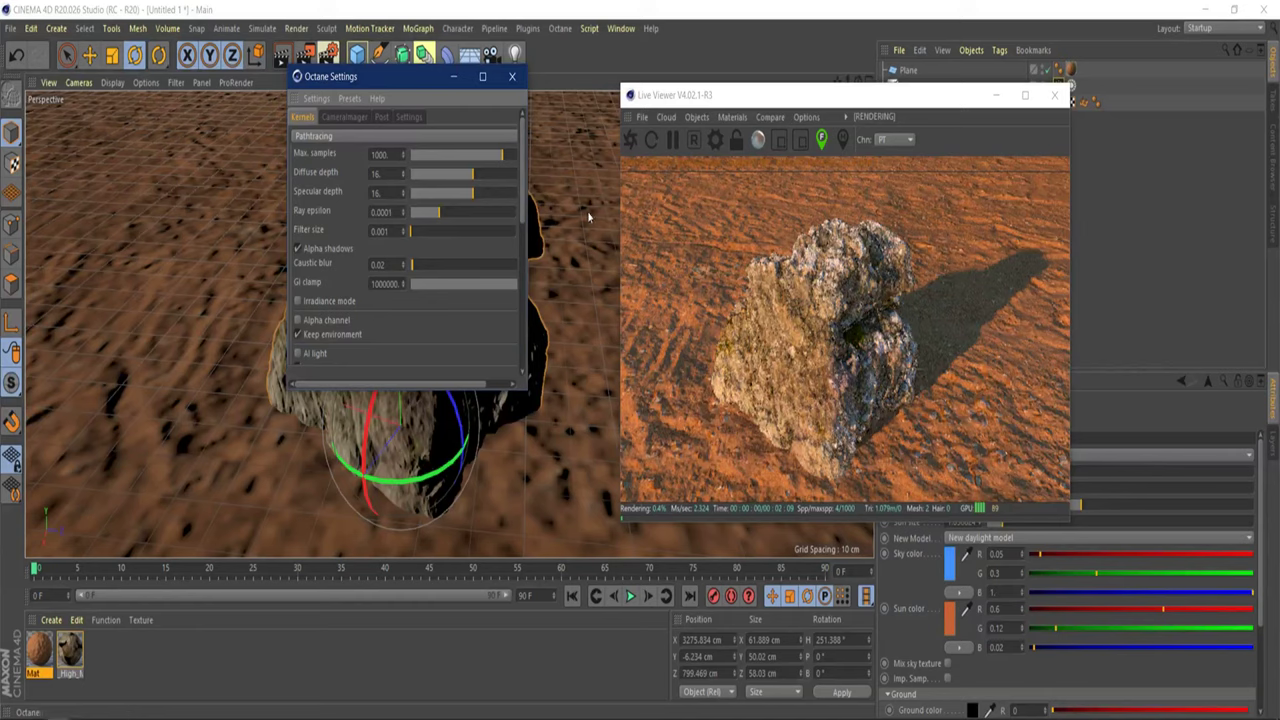
Try the Pathtracing kernel's Filter size at about 4.93 and about 1.93 to compare the softness of the render.
{"action": "left_click", "coordinate": [459, 233]}
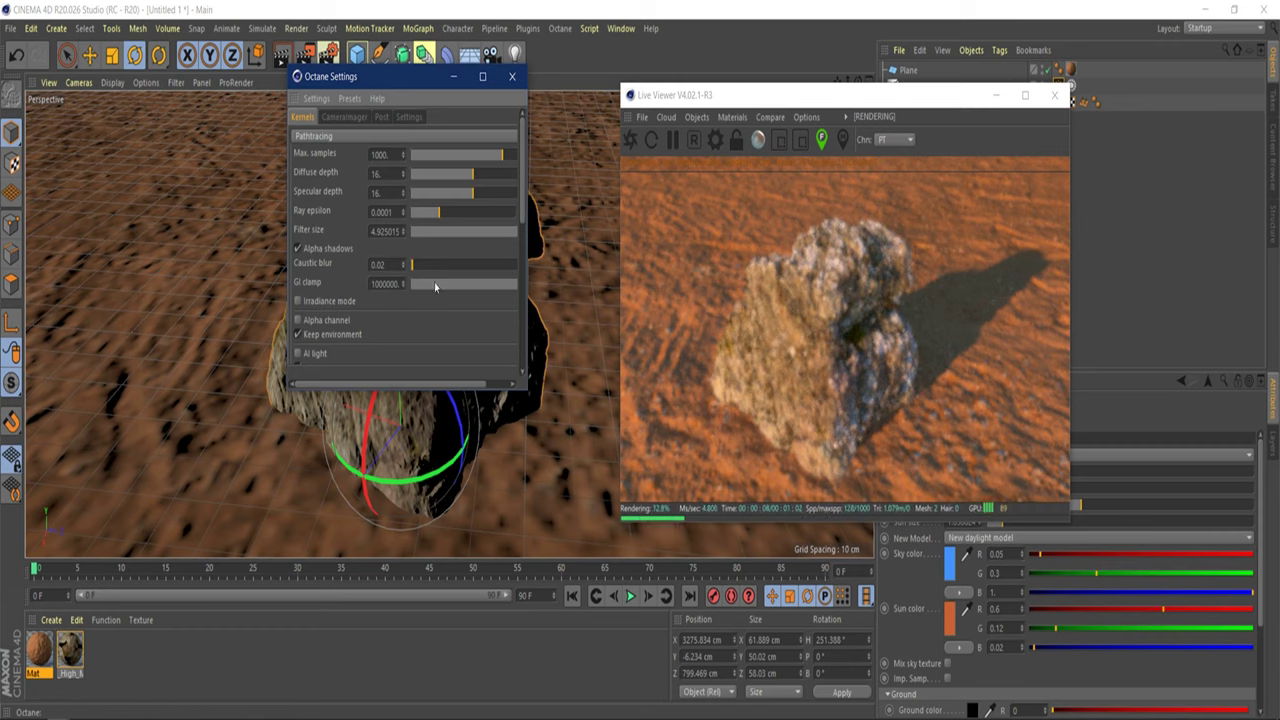
{"action": "left_click", "coordinate": [458, 231]}
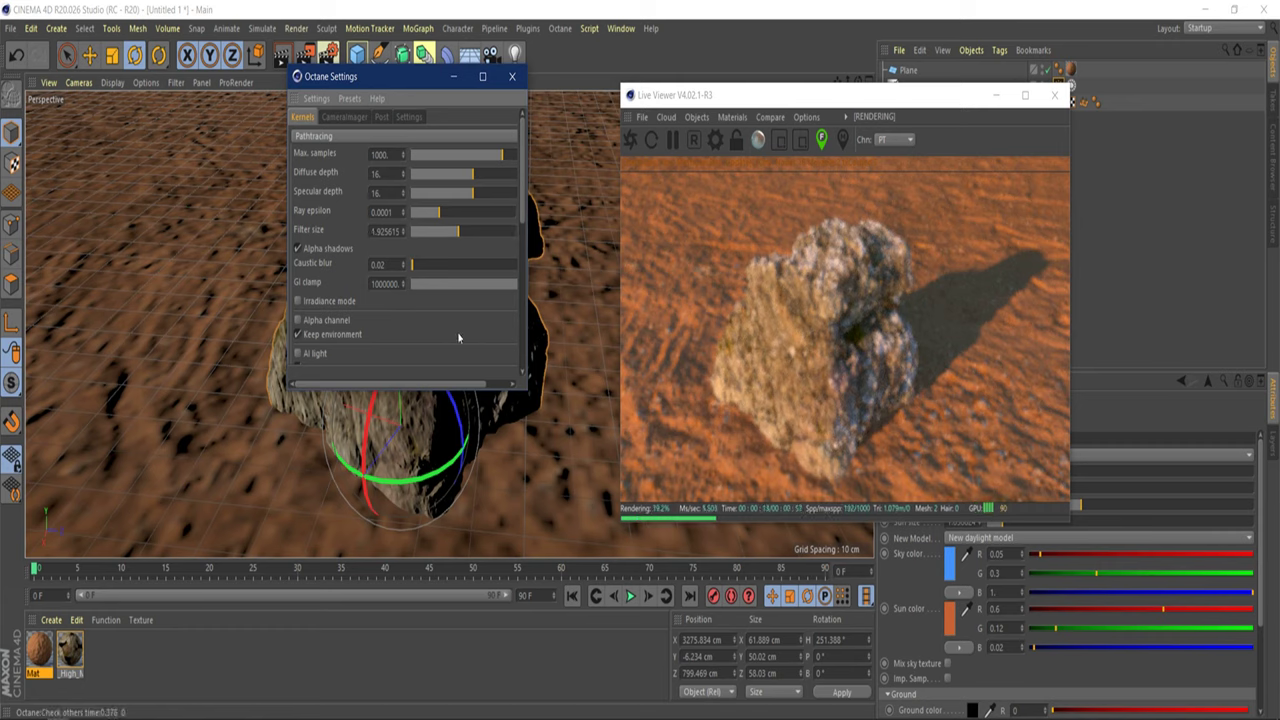
{"action": "left_click", "coordinate": [446, 284]}
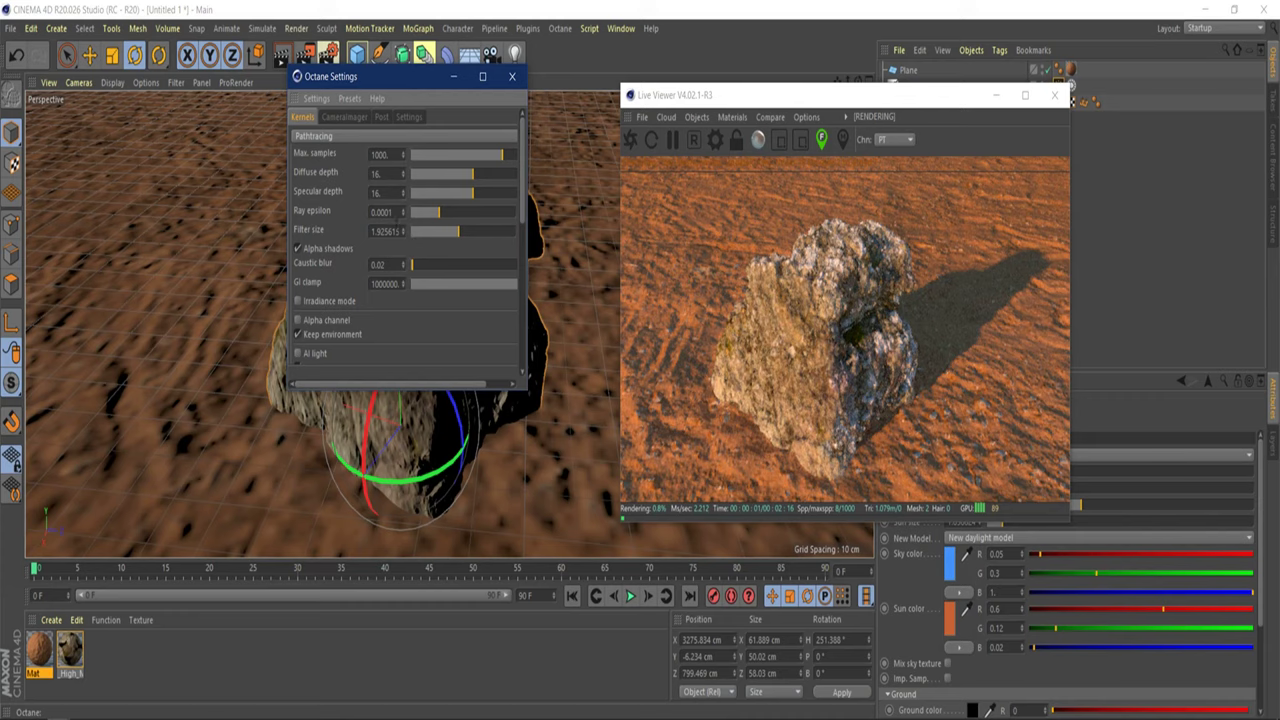
Set the Pathtracing kernel's Filter size to exactly 1.2.
{"action": "left_click", "coordinate": [385, 231]}
{"action": "key", "text": "BackSpace"}
{"action": "type", "text": "1.2"}
{"action": "key", "text": "Return"}
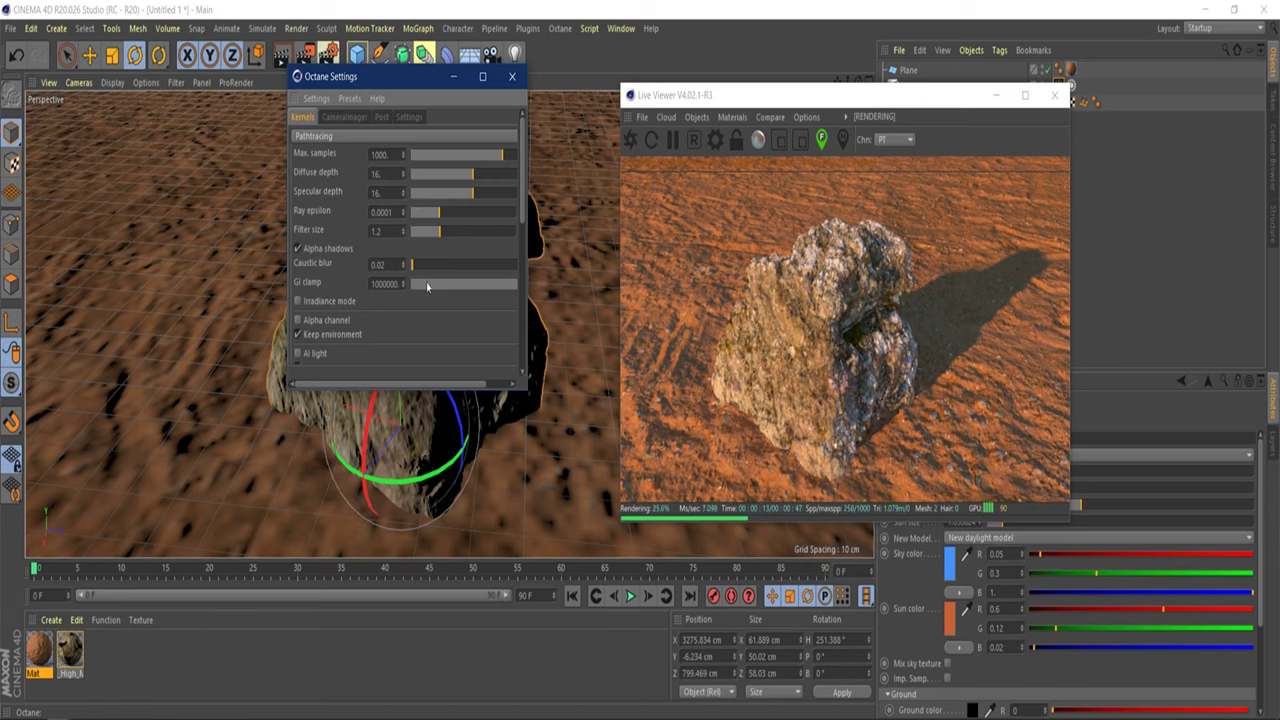
Try the Pathtracing kernel's GI clamp at 0.001, about 0.045 and about 0.3 to compare the indirect light on the rock.
{"action": "left_click_drag", "start_coordinate": [453, 283], "coordinate": [408, 284]}
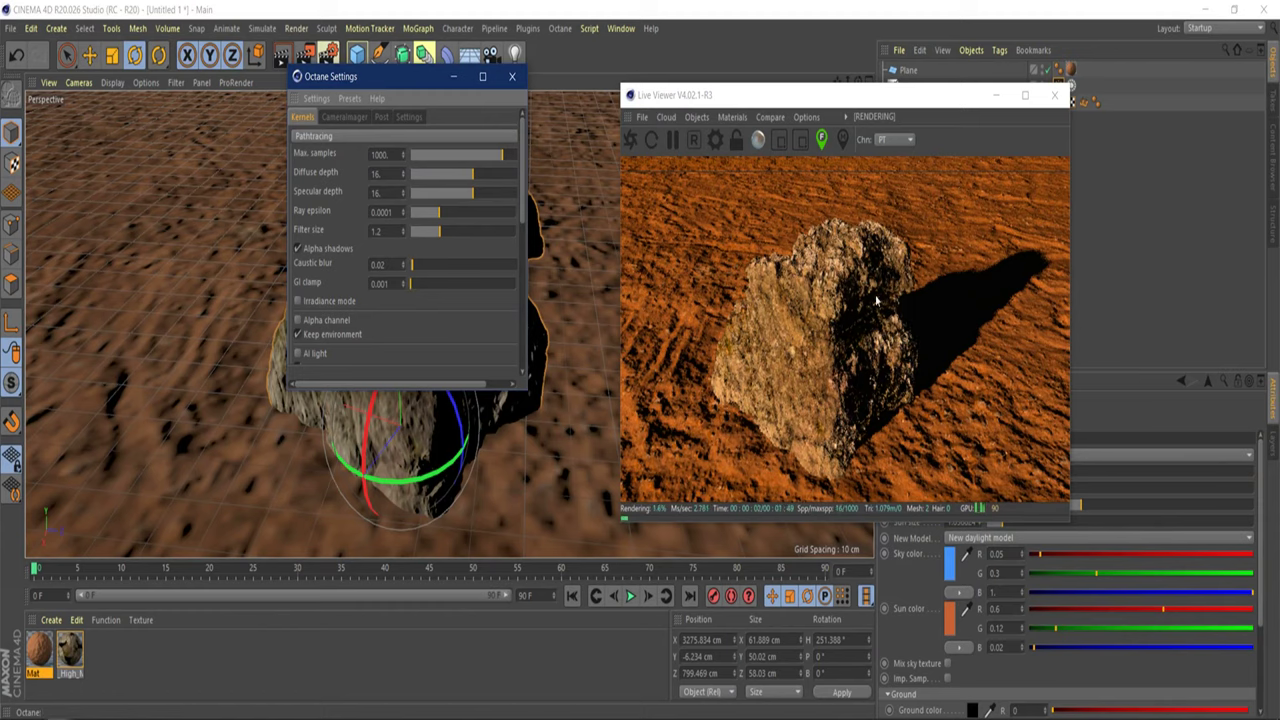
{"action": "left_click", "coordinate": [431, 282]}
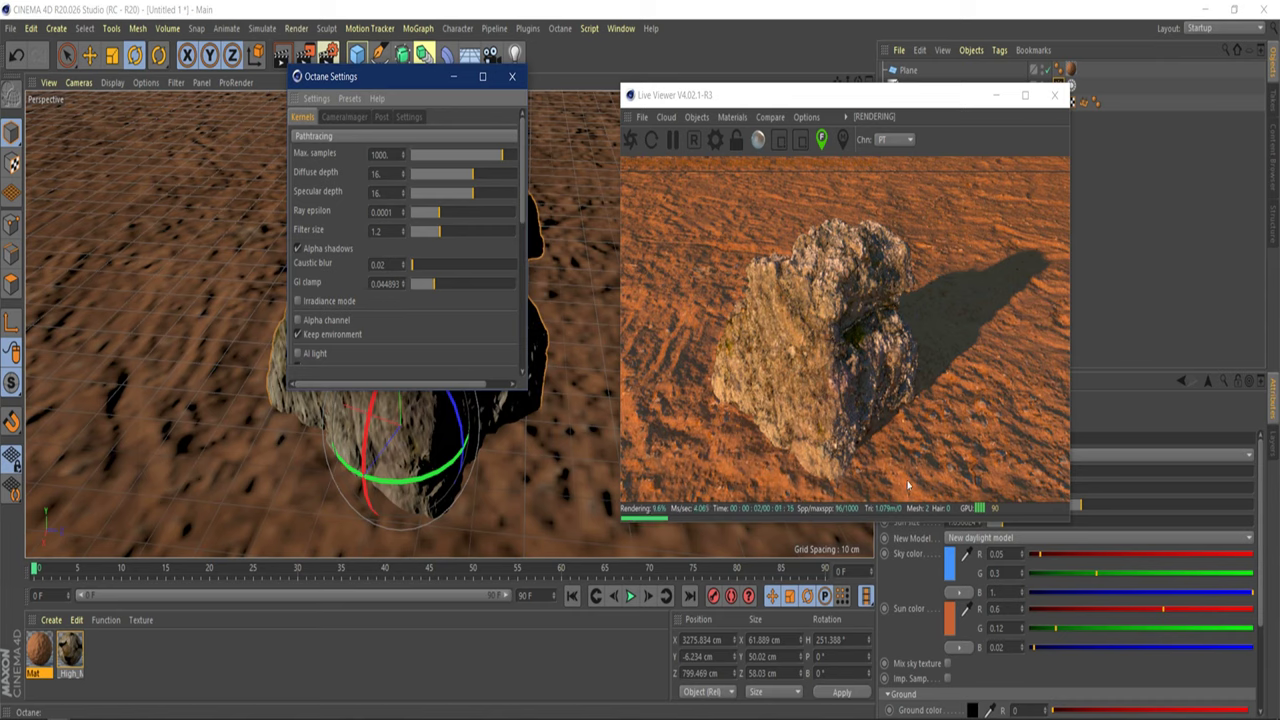
{"action": "left_click", "coordinate": [447, 288]}
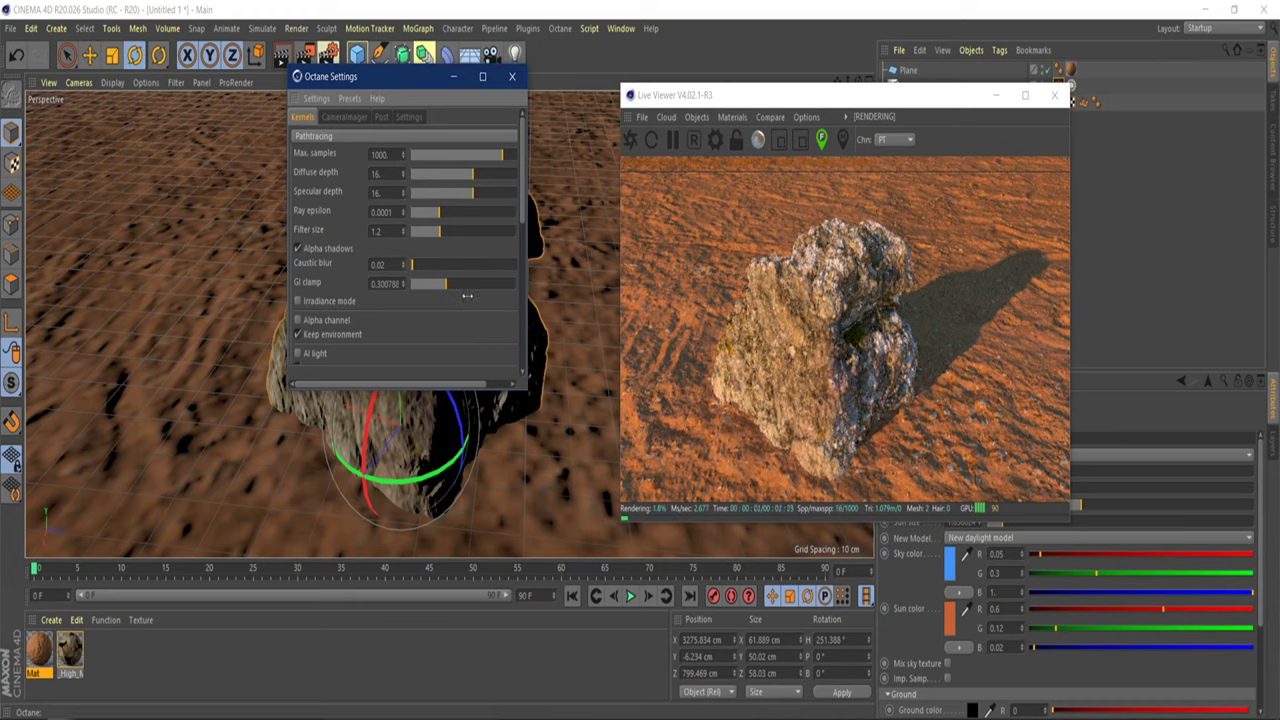
Set the Pathtracing kernel's GI clamp to exactly 1.
{"action": "left_click", "coordinate": [393, 283]}
{"action": "type", "text": "1"}
{"action": "key", "text": "Return"}
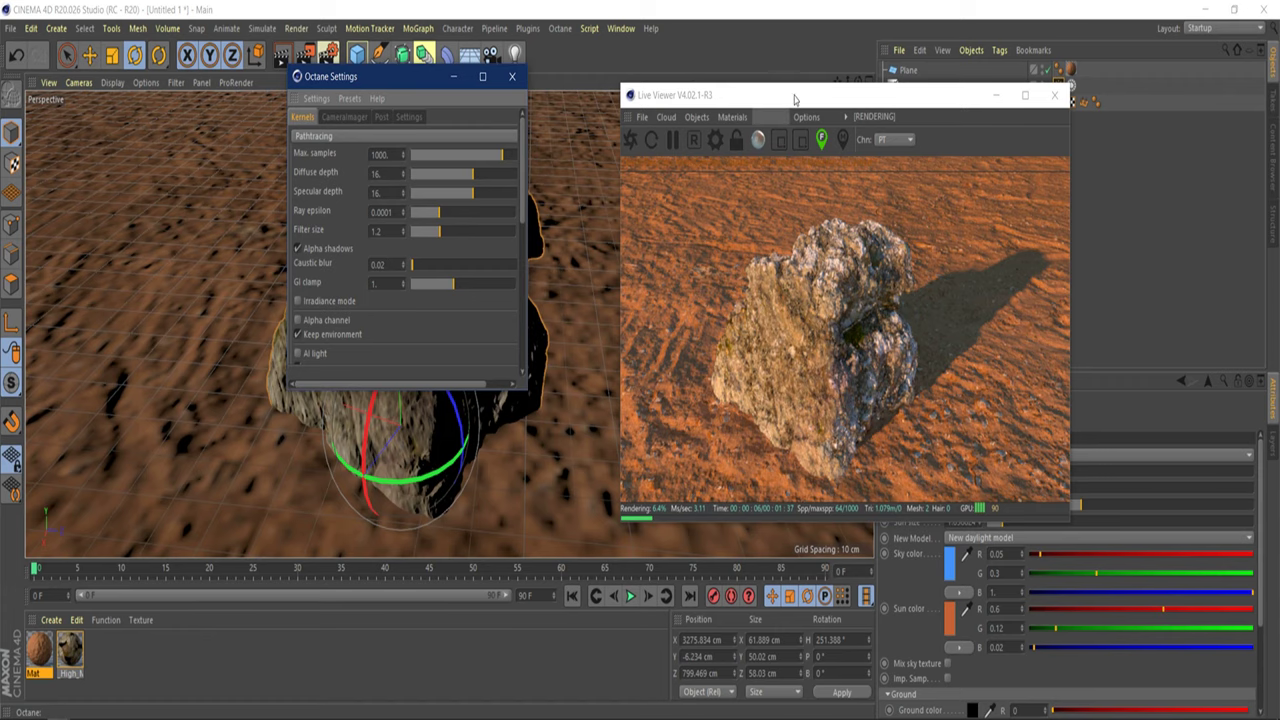
Review the available render kernel types beside the live render, keep Pathtracing and close the Octane Settings.
{"action": "left_click_drag", "start_coordinate": [795, 97], "coordinate": [639, 95]}
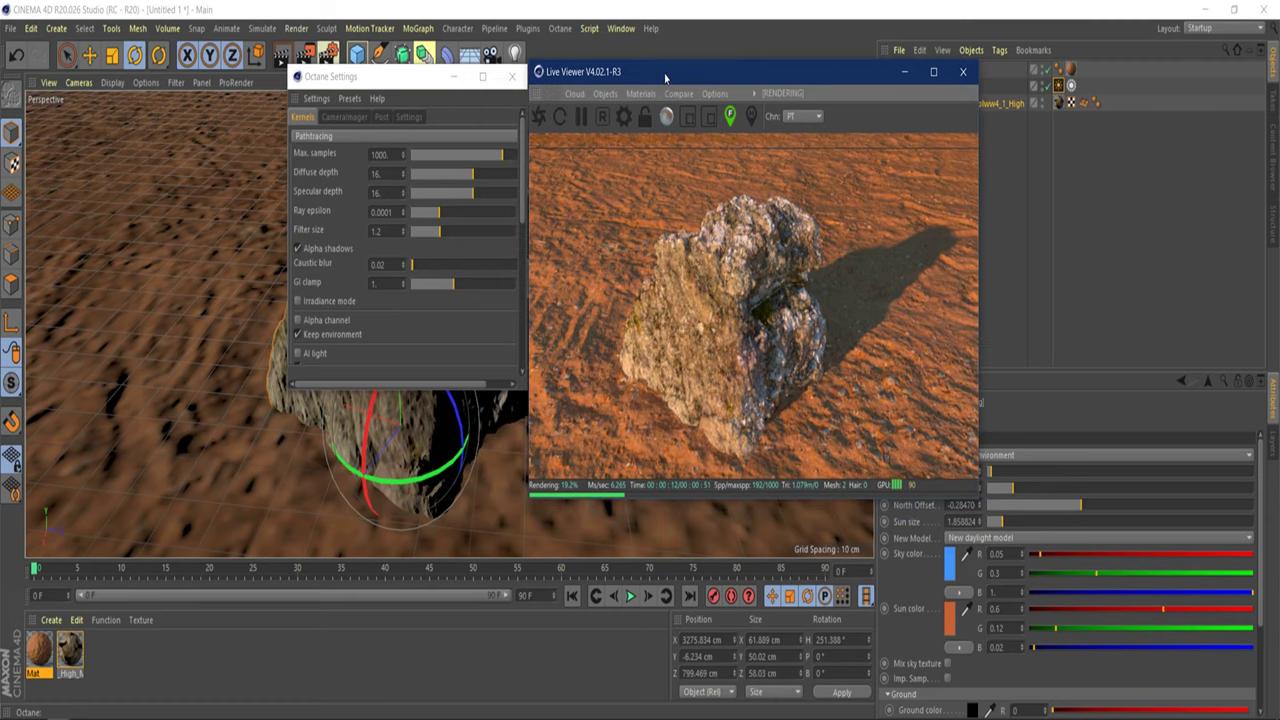
{"action": "left_click", "coordinate": [324, 137]}
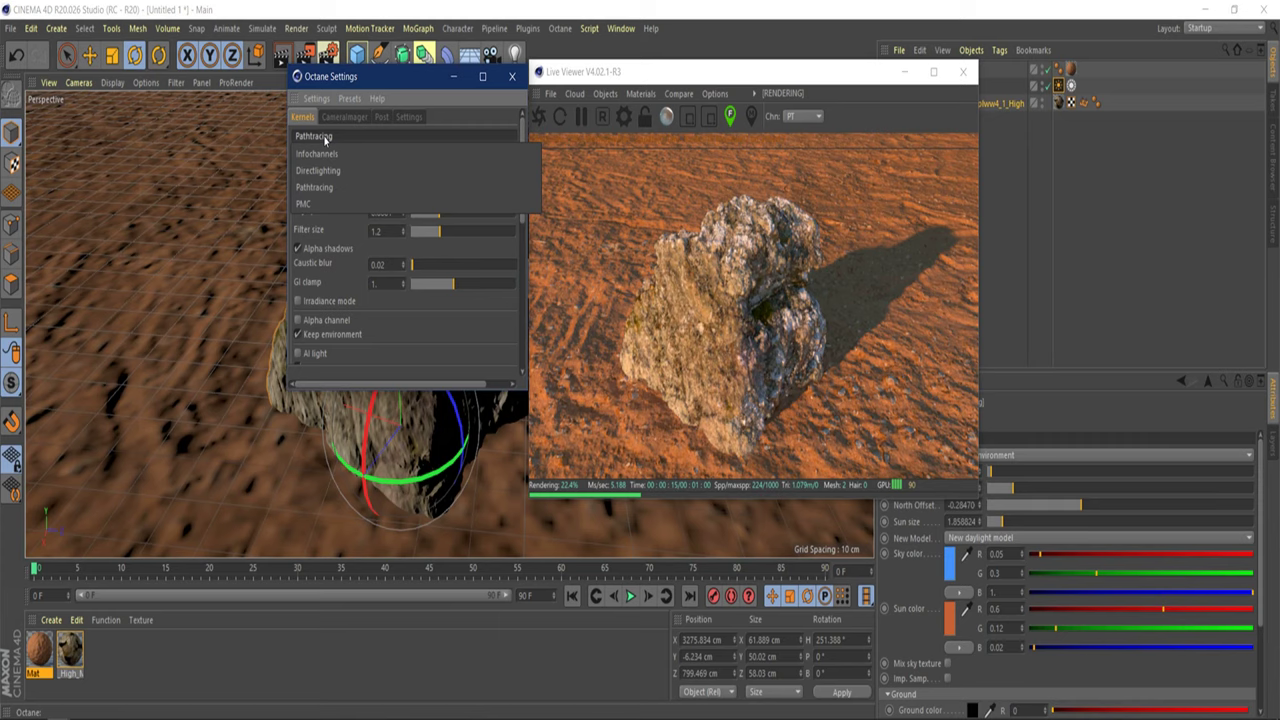
{"action": "left_click", "coordinate": [405, 84]}
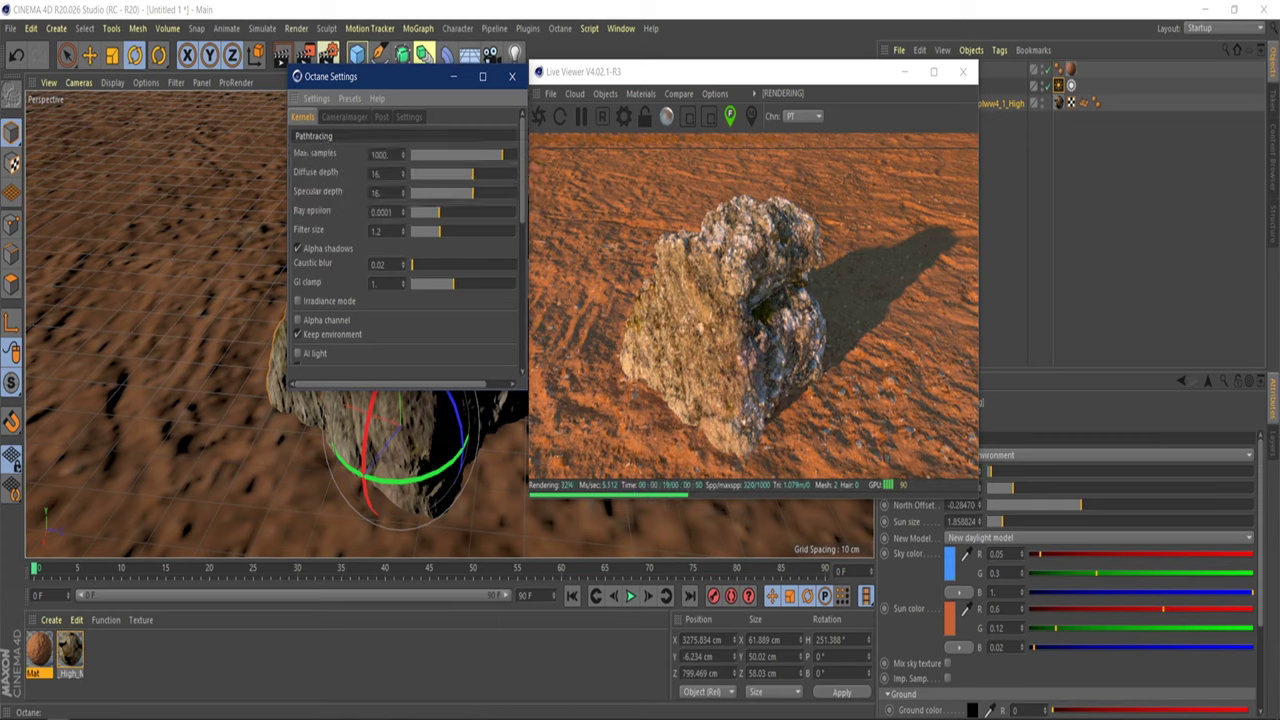
{"action": "left_click", "coordinate": [329, 136]}
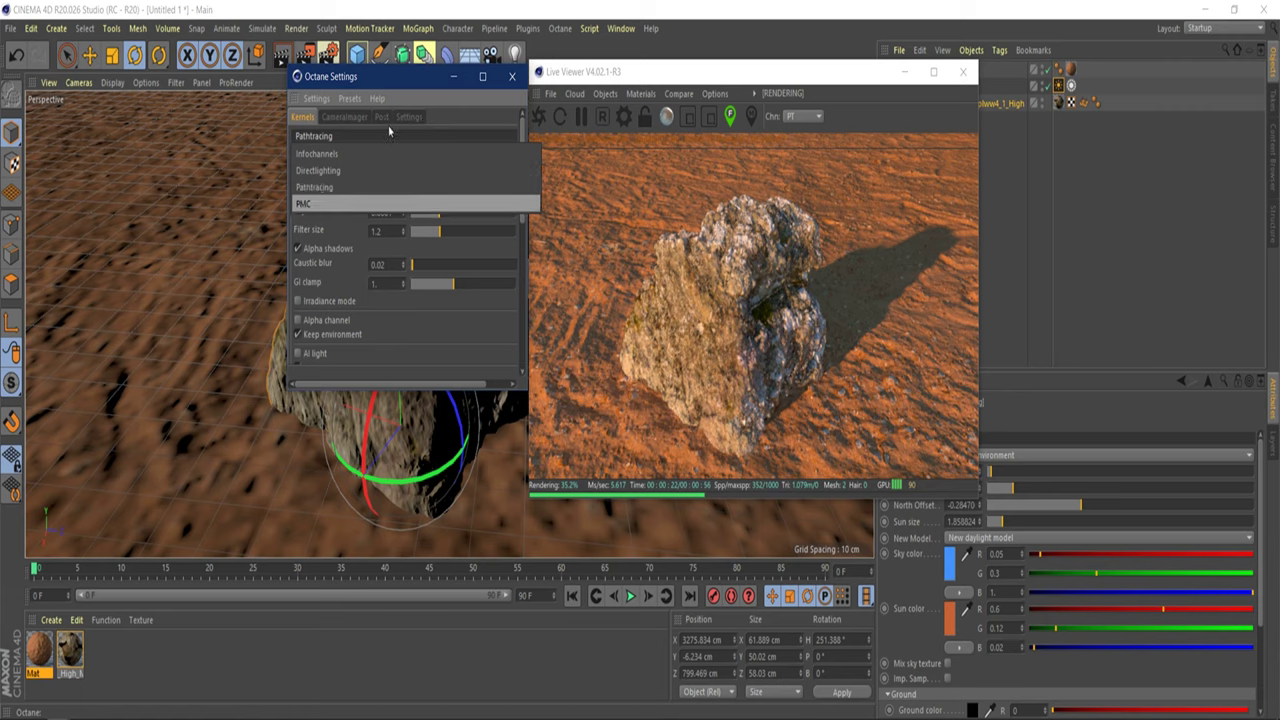
{"action": "left_click", "coordinate": [405, 80]}
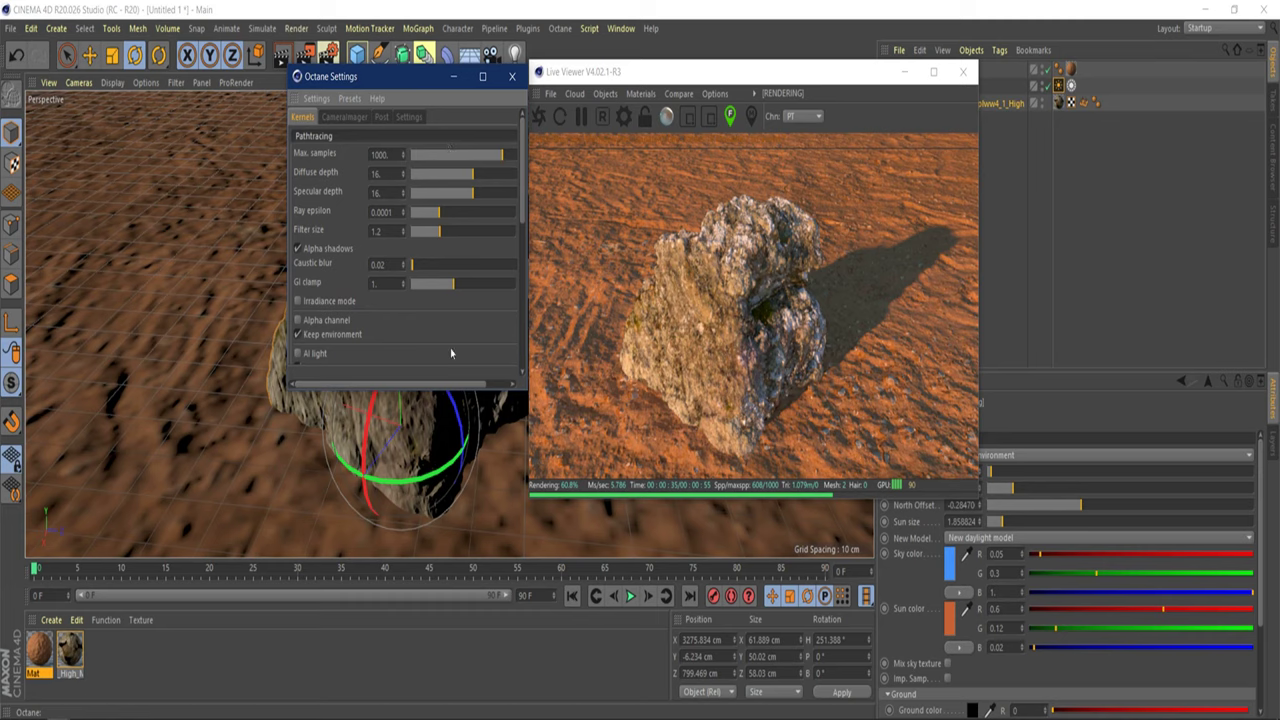
{"action": "left_click", "coordinate": [457, 78]}
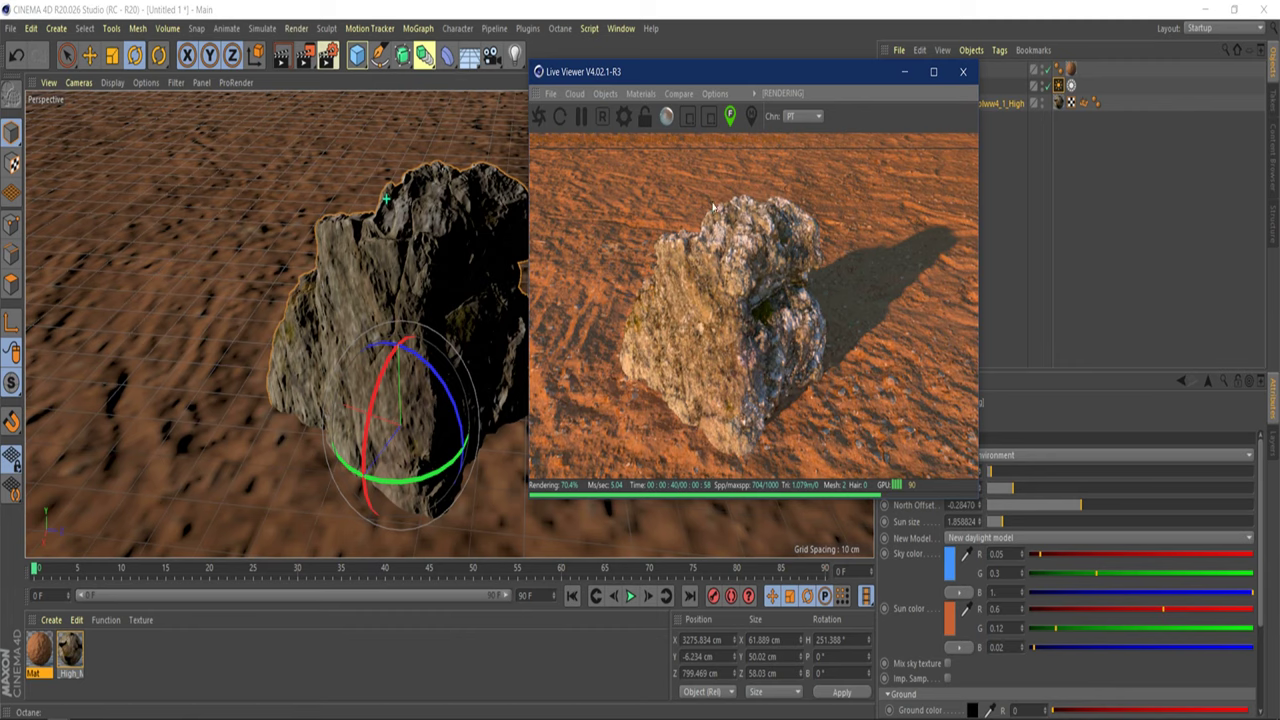
Add an Octane Camera to the scene from the Live Viewer and select it in the object list.
{"action": "left_click", "coordinate": [606, 94]}
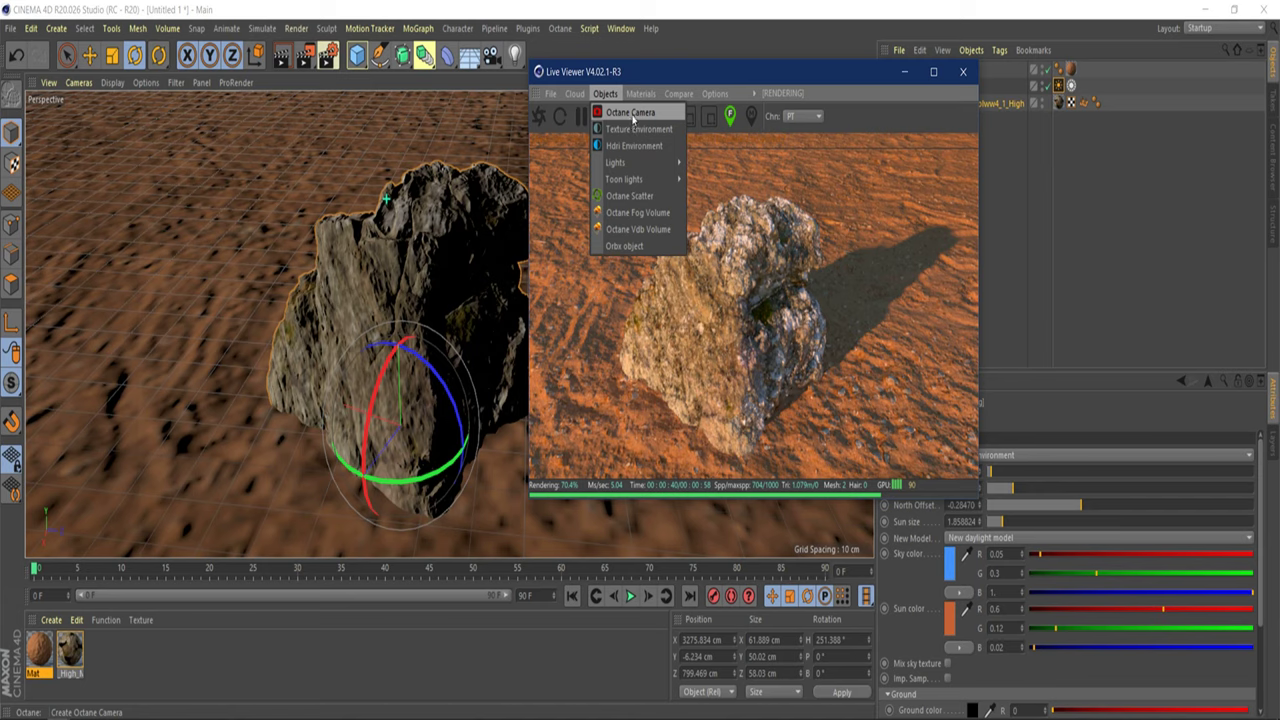
{"action": "left_click", "coordinate": [632, 116]}
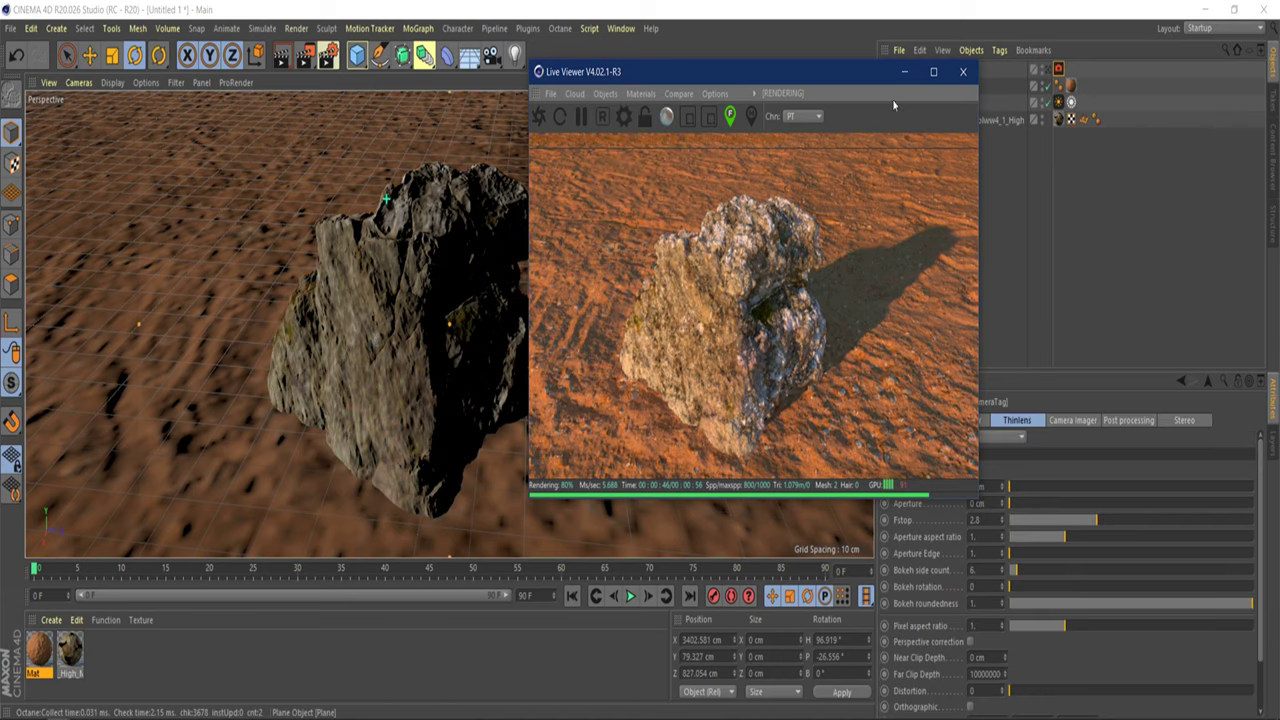
{"action": "left_click", "coordinate": [880, 56]}
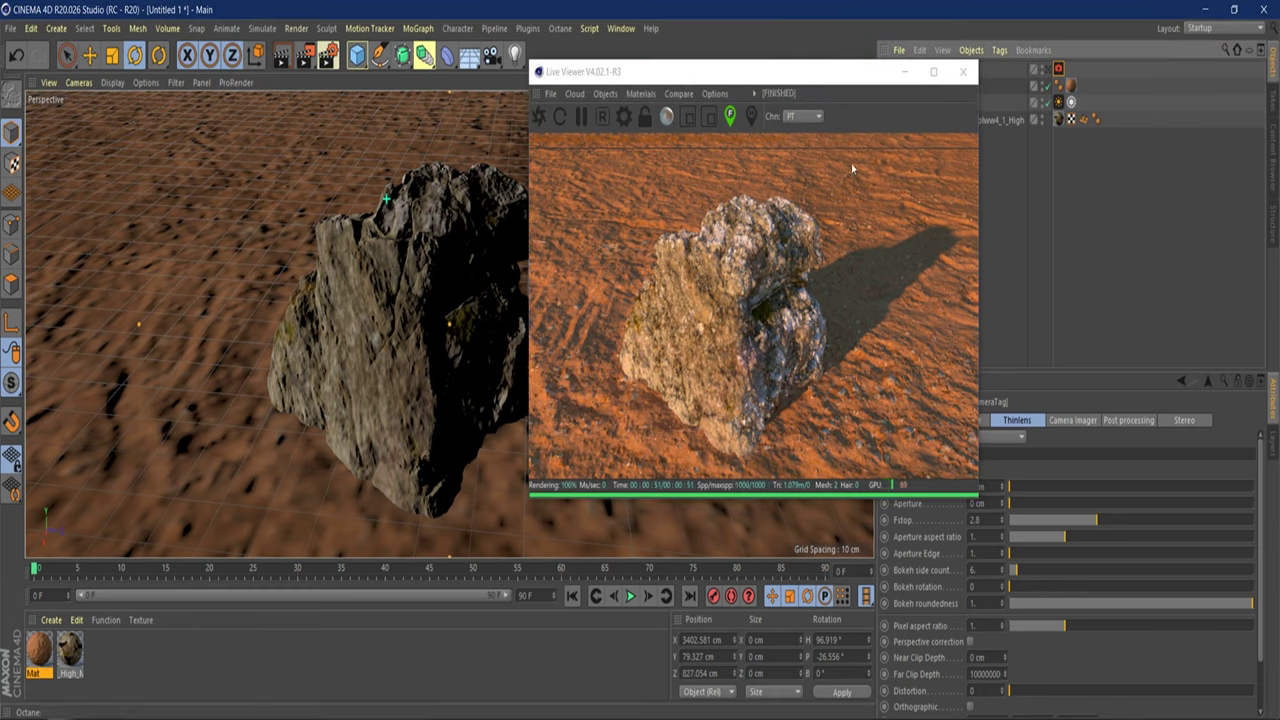
{"action": "left_click", "coordinate": [1110, 191]}
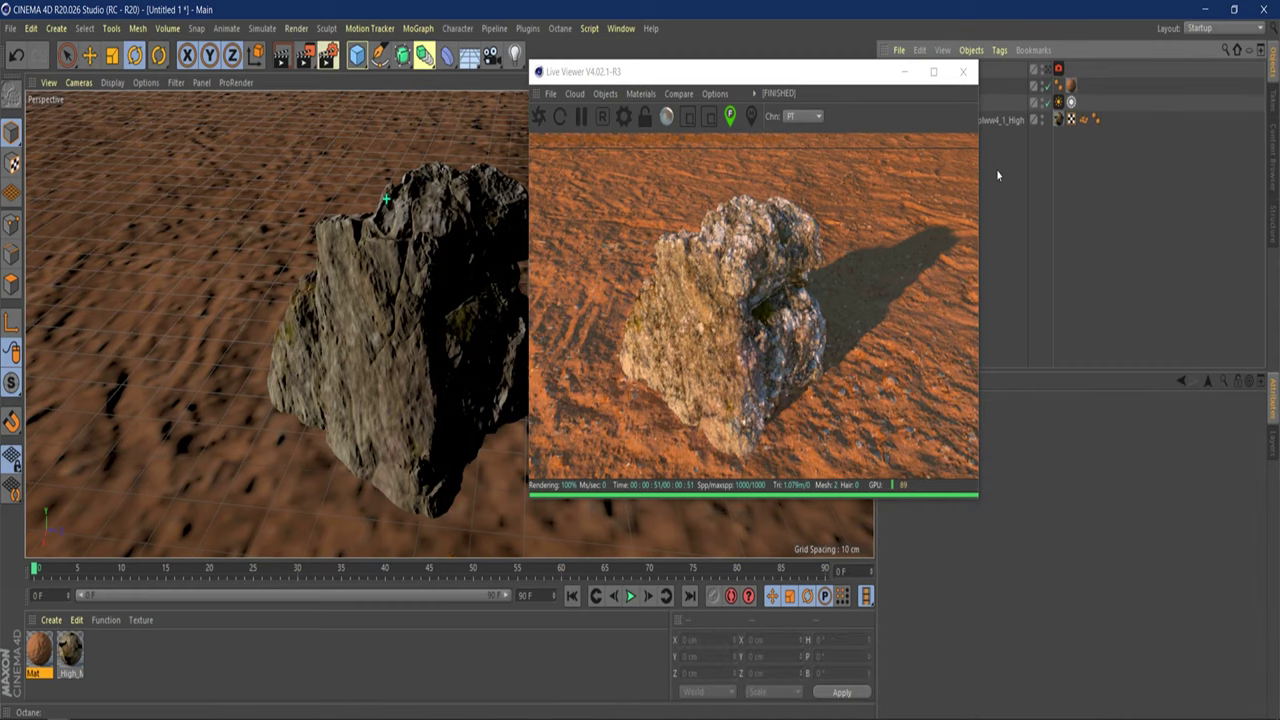
{"action": "left_click_drag", "start_coordinate": [832, 72], "coordinate": [901, 308]}
{"action": "left_click", "coordinate": [925, 71]}
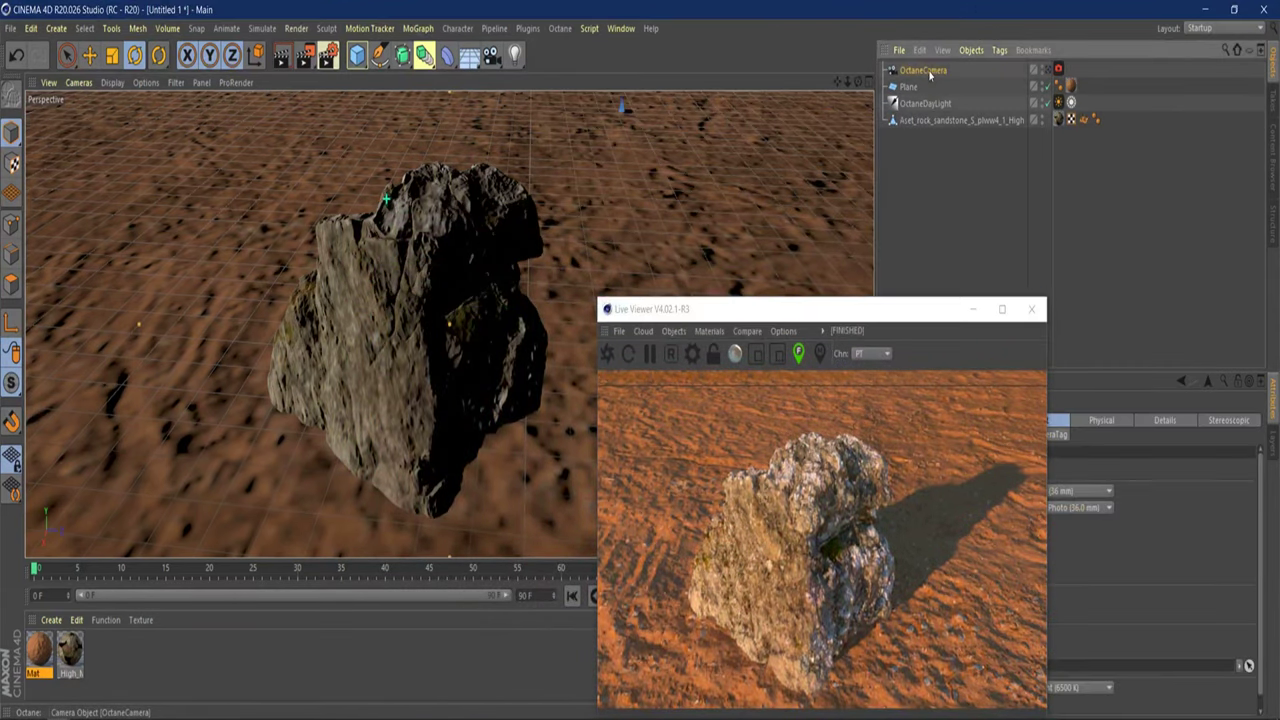
Make OctaneCamera the active camera of the perspective viewport.
{"action": "right_click", "coordinate": [929, 75]}
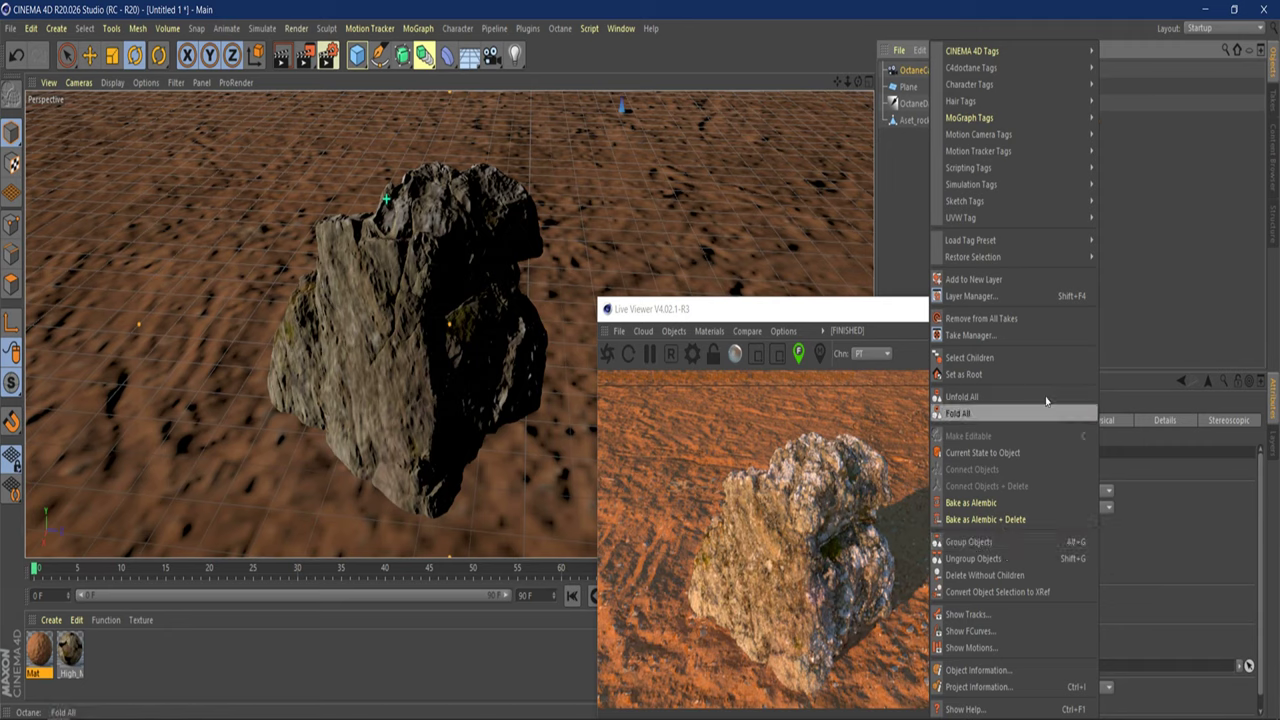
{"action": "left_click", "coordinate": [906, 247]}
{"action": "left_click", "coordinate": [78, 82]}
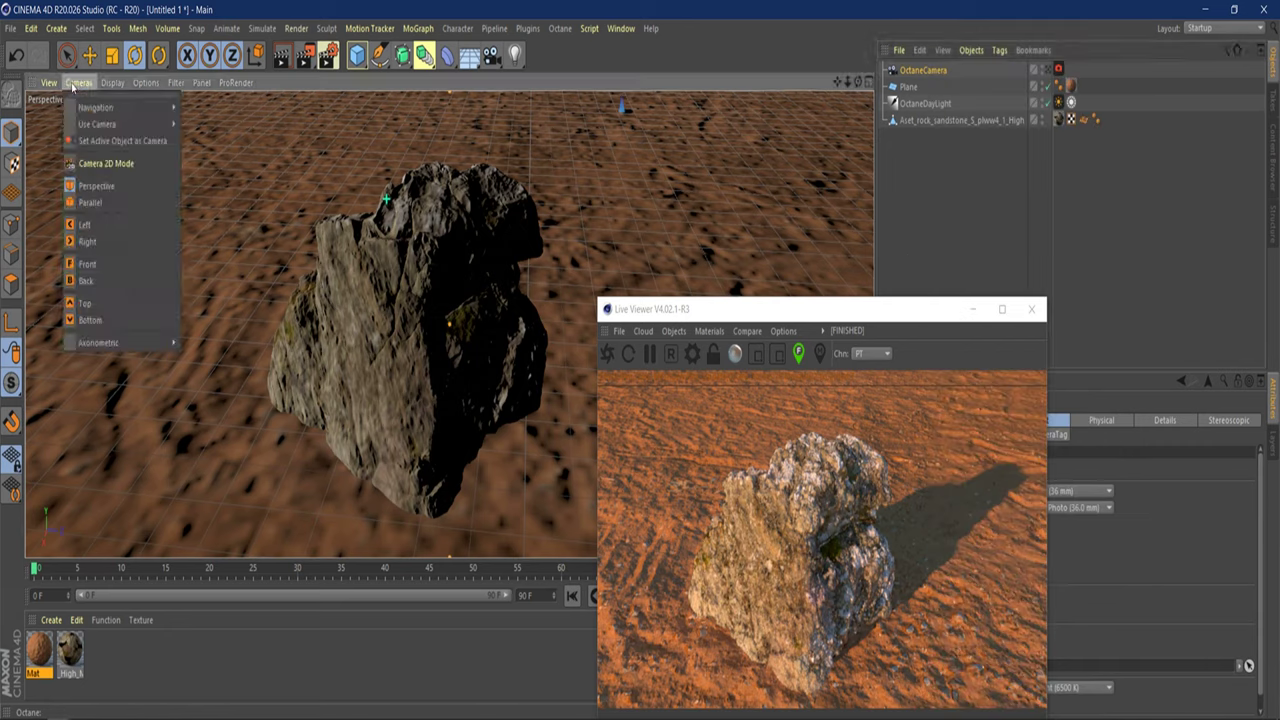
{"action": "mouse_move", "coordinate": [128, 112]}
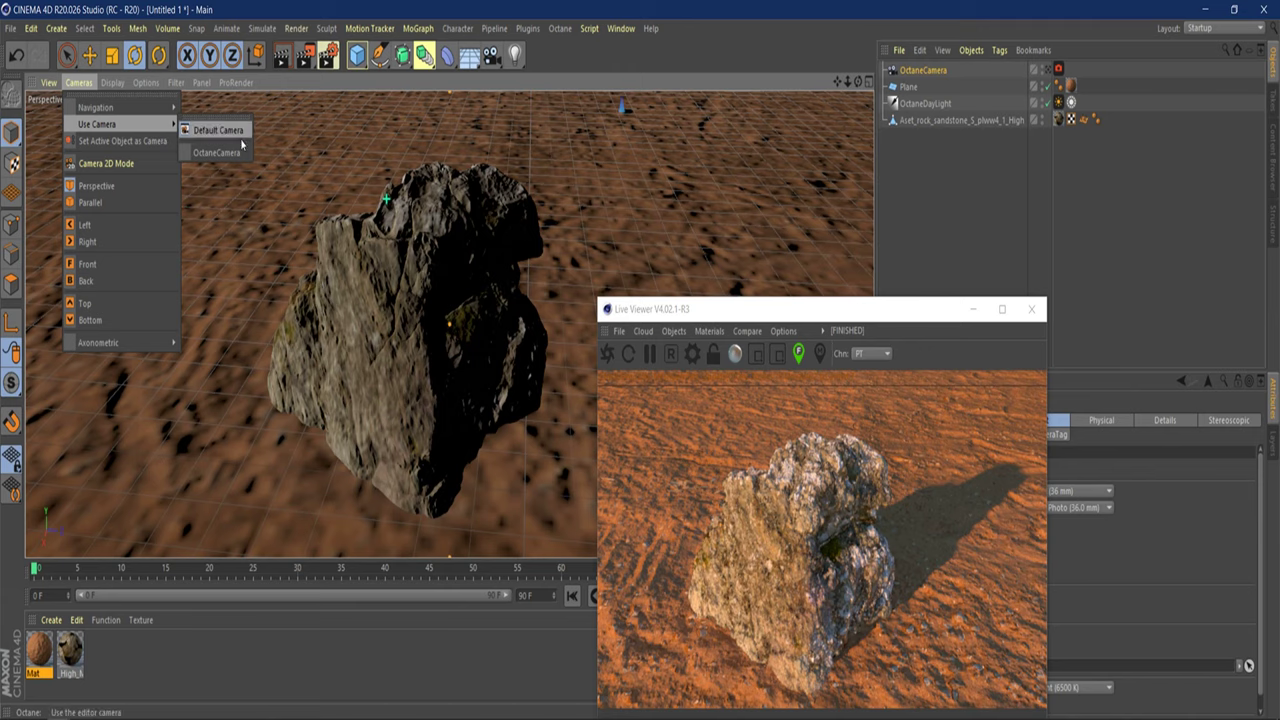
{"action": "left_click", "coordinate": [224, 151]}
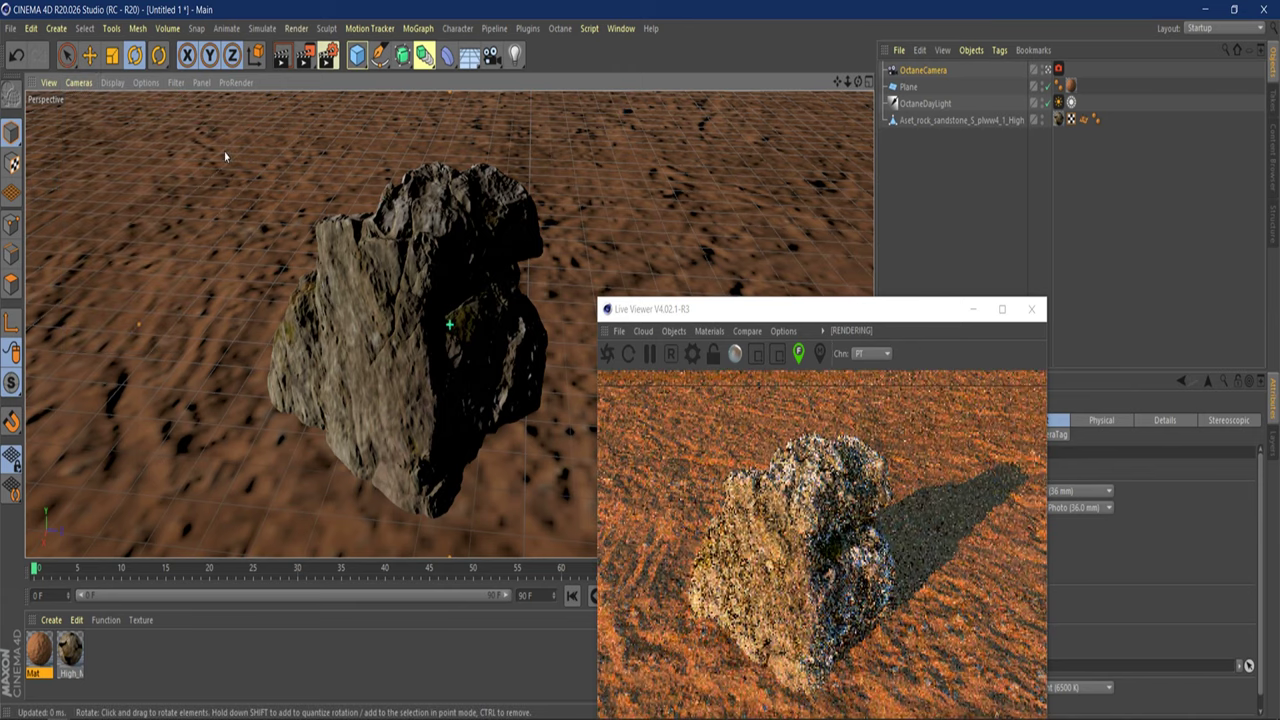
{"action": "left_click", "coordinate": [841, 296]}
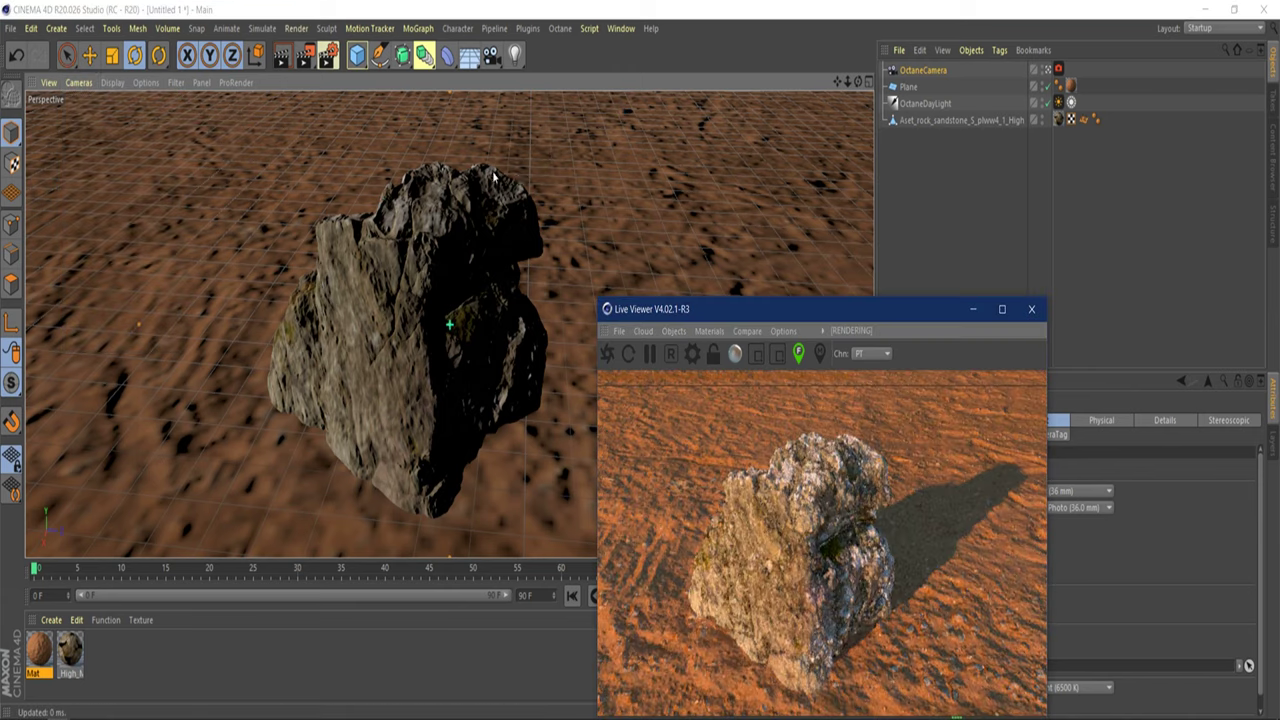
Disable Auto Focus in the OctaneCameraTag's Thinlens settings and pick the rock's centre in the live render as the focus point.
{"action": "left_click_drag", "start_coordinate": [720, 308], "coordinate": [631, 175]}
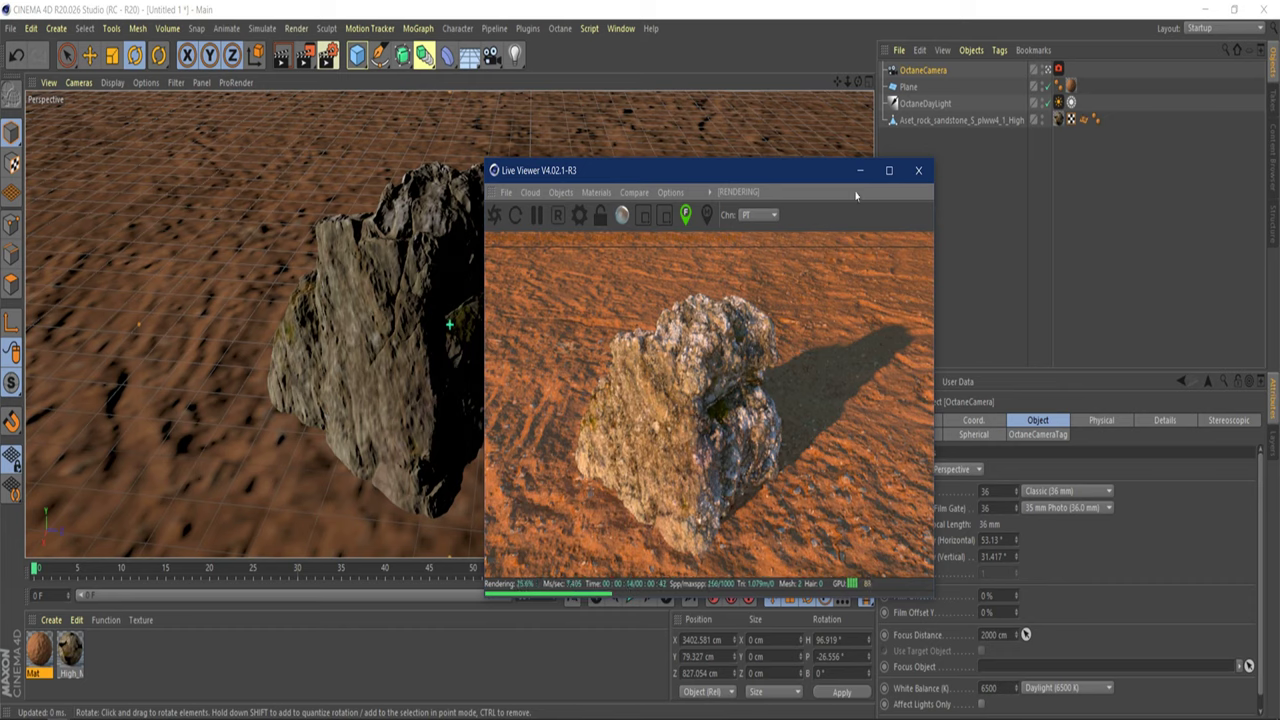
{"action": "left_click_drag", "start_coordinate": [850, 170], "coordinate": [1037, 195]}
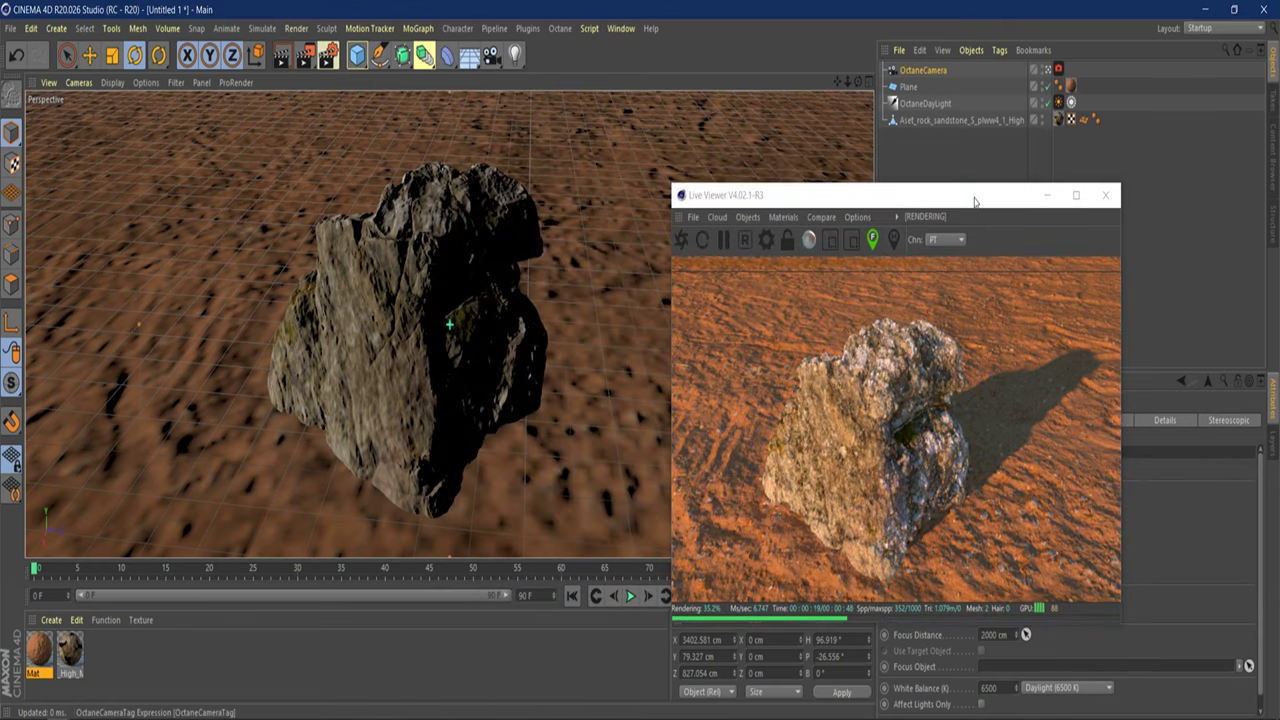
{"action": "left_click_drag", "start_coordinate": [912, 198], "coordinate": [495, 55]}
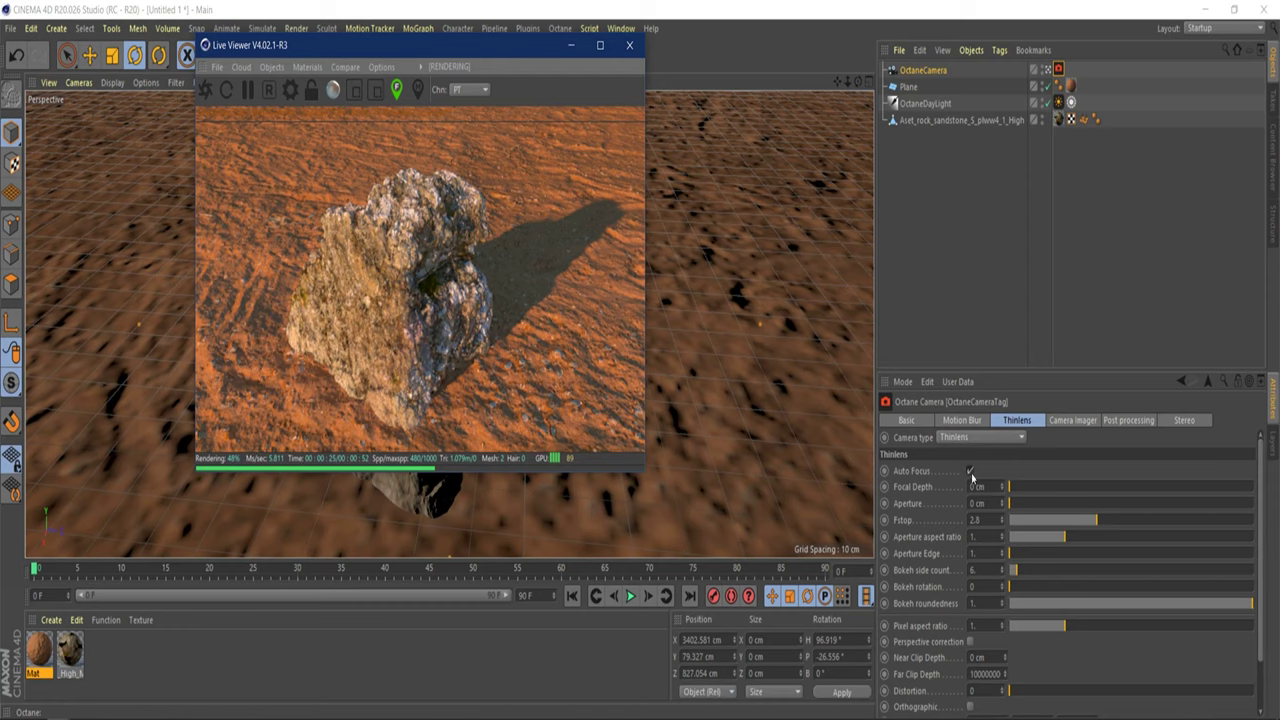
{"action": "left_click", "coordinate": [969, 470]}
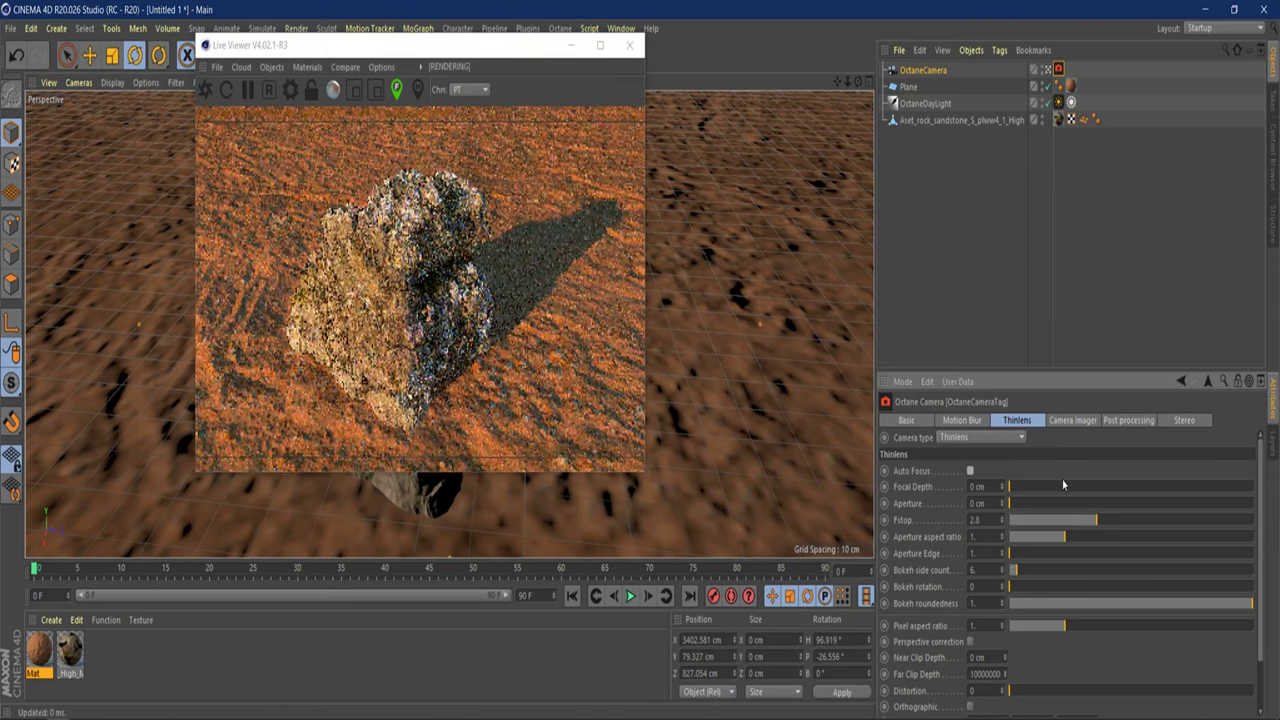
{"action": "left_click", "coordinate": [401, 97]}
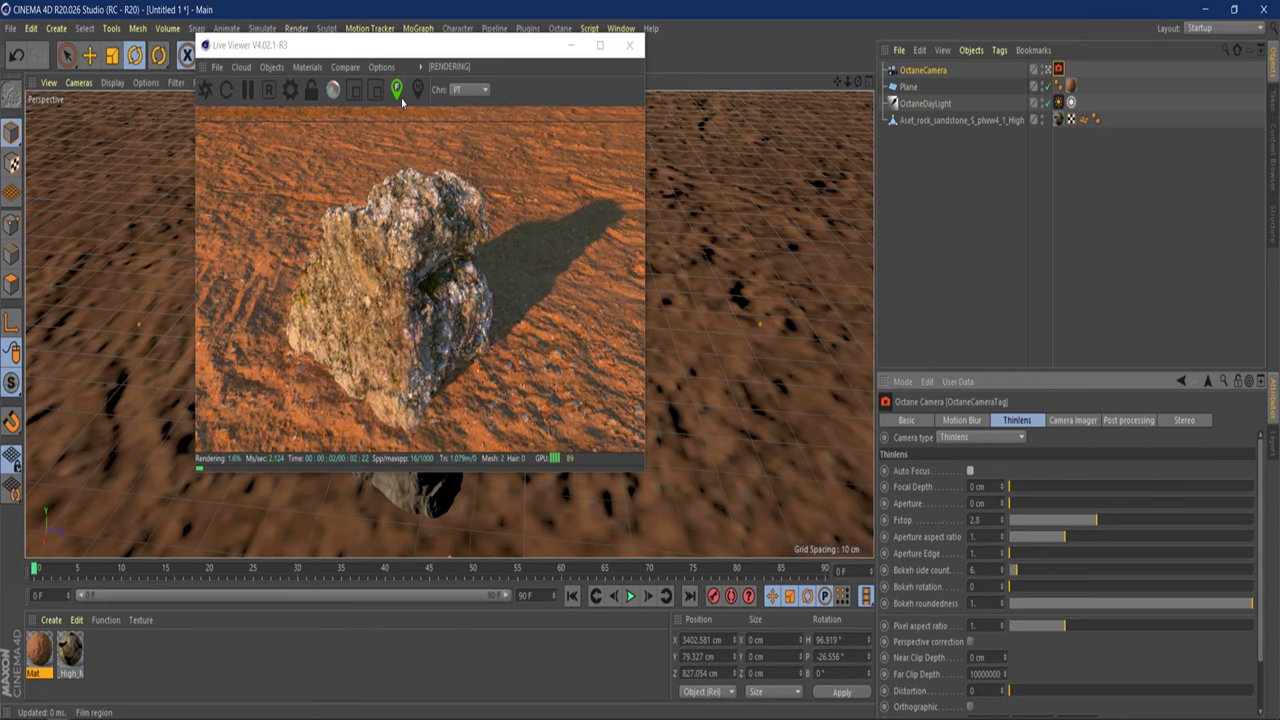
{"action": "left_click", "coordinate": [411, 253]}
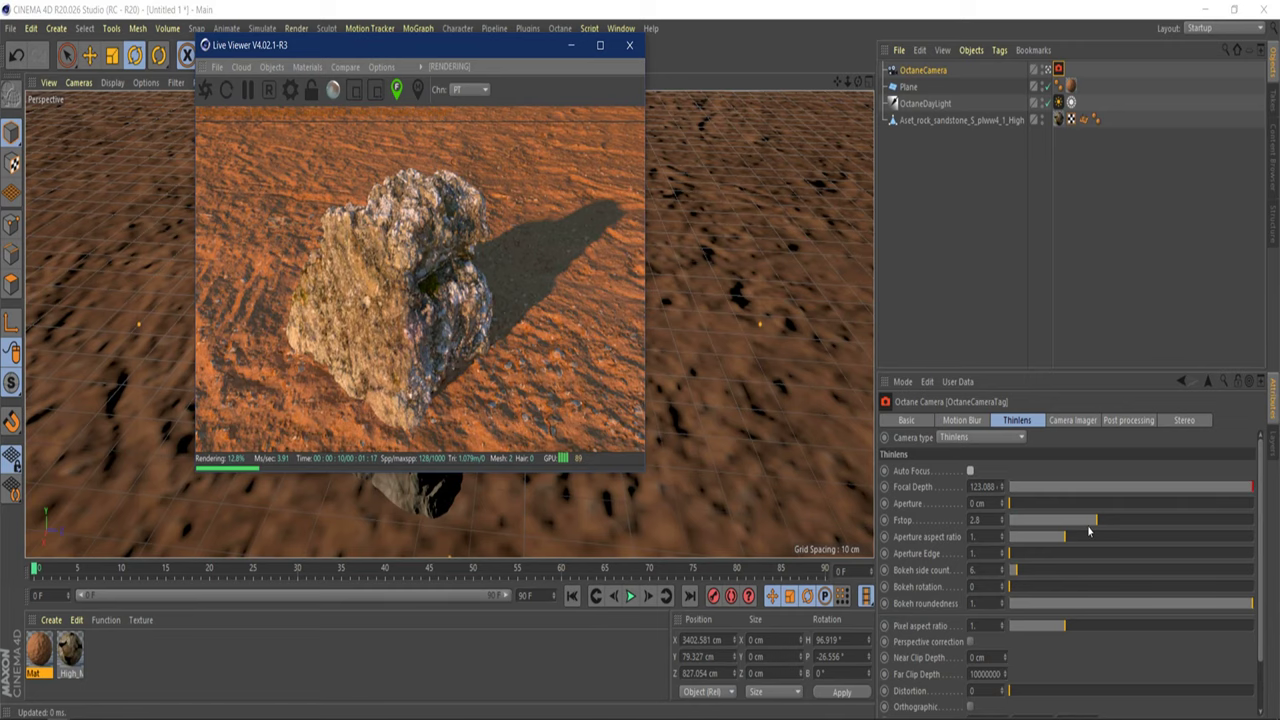
Lower the camera's Fstop to 1.2 to blur the ground behind the rock.
{"action": "left_click_drag", "start_coordinate": [1089, 531], "coordinate": [1060, 535]}
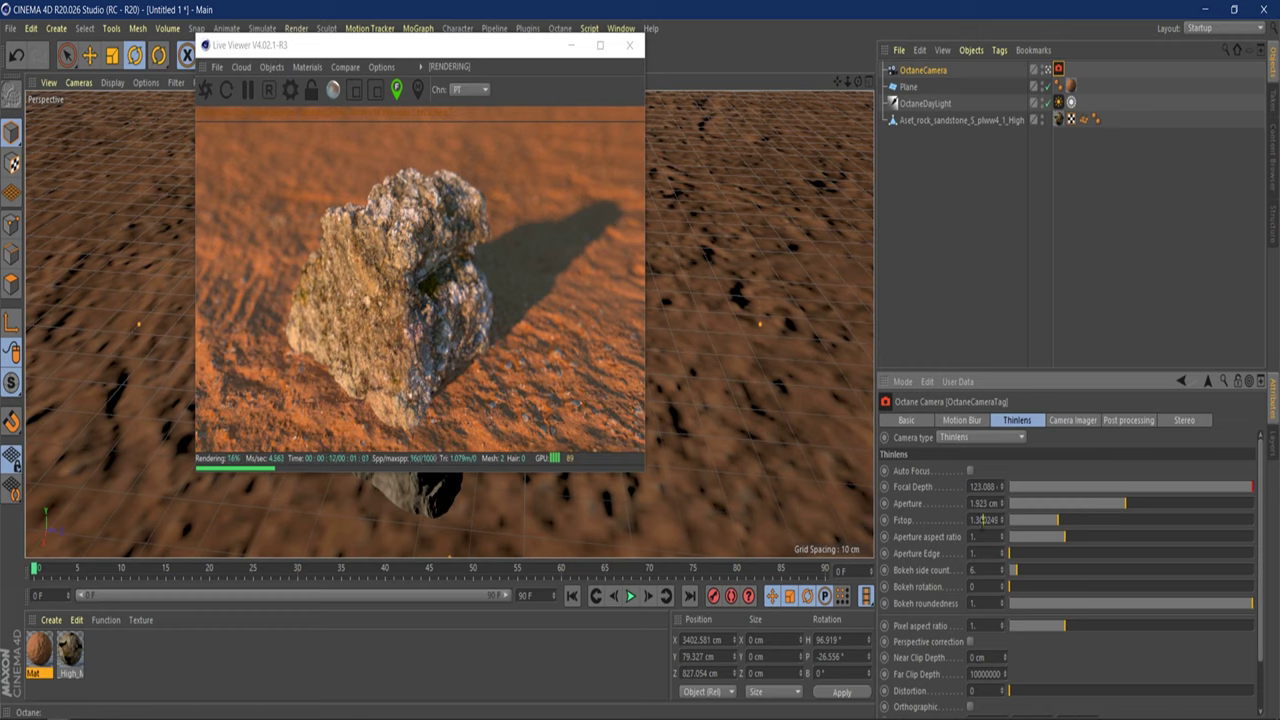
{"action": "key", "text": "BackSpace"}
{"action": "key", "text": "BackSpace"}
{"action": "key", "text": "BackSpace"}
{"action": "key", "text": "BackSpace"}
{"action": "key", "text": "BackSpace"}
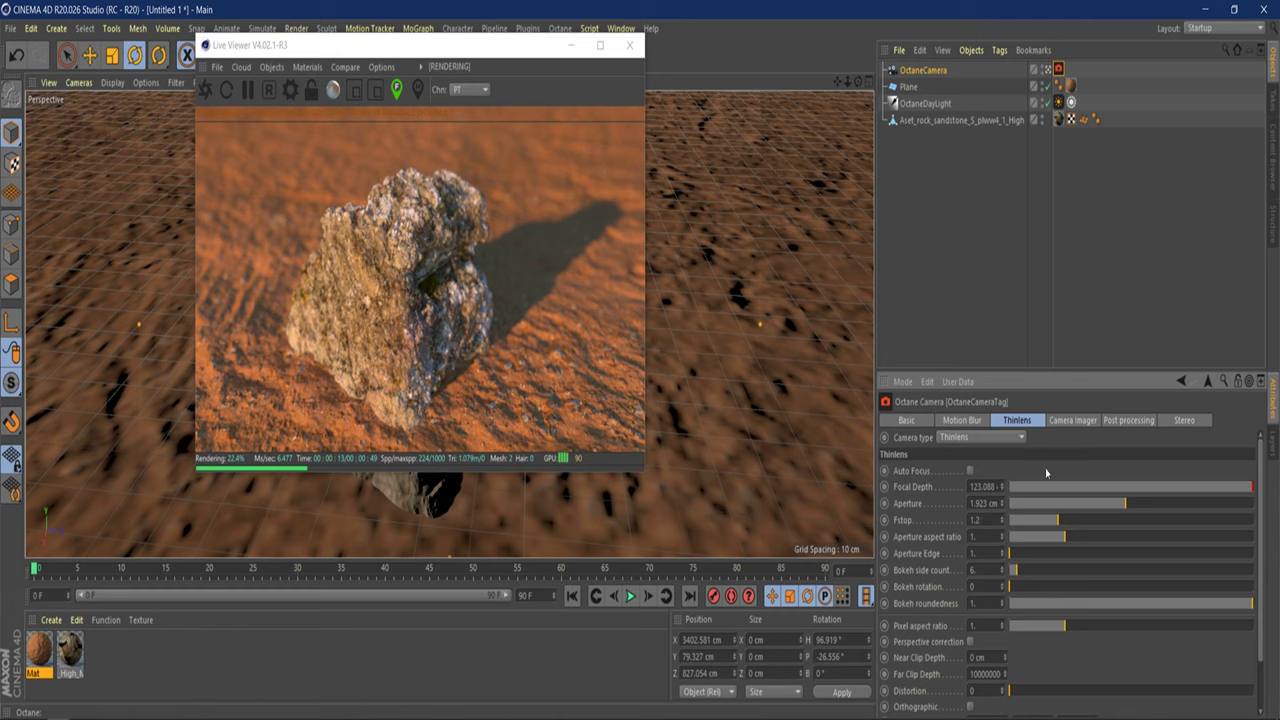
{"action": "type", "text": "2"}
{"action": "key", "text": "Return"}
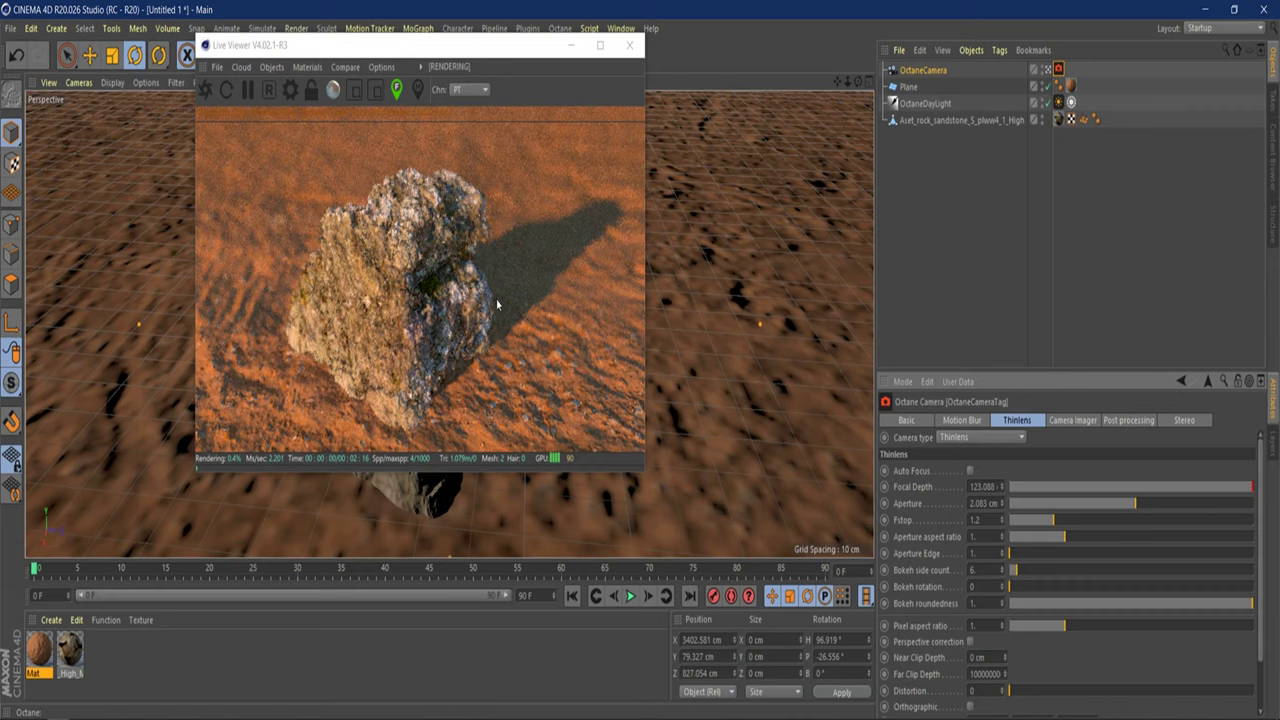
Try other focus points at the rock's upper part and lower edge in the live render to compare the depth of field.
{"action": "left_click", "coordinate": [448, 219]}
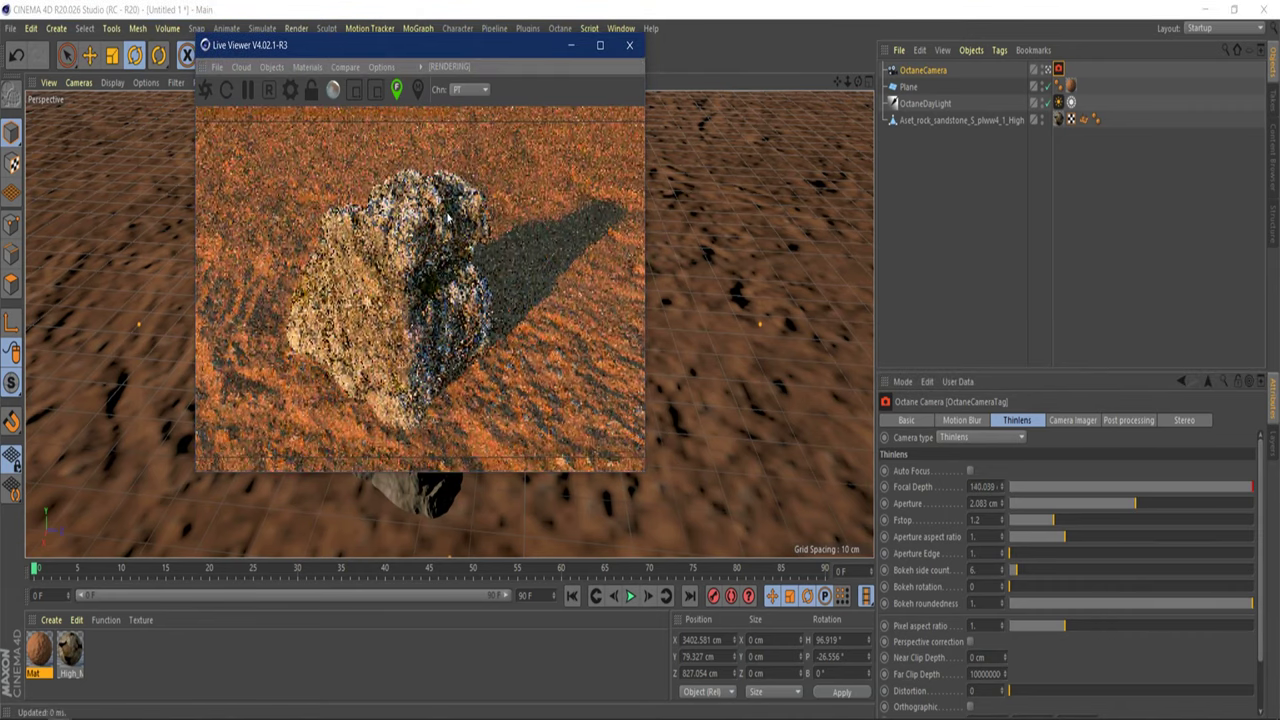
{"action": "left_click", "coordinate": [453, 362]}
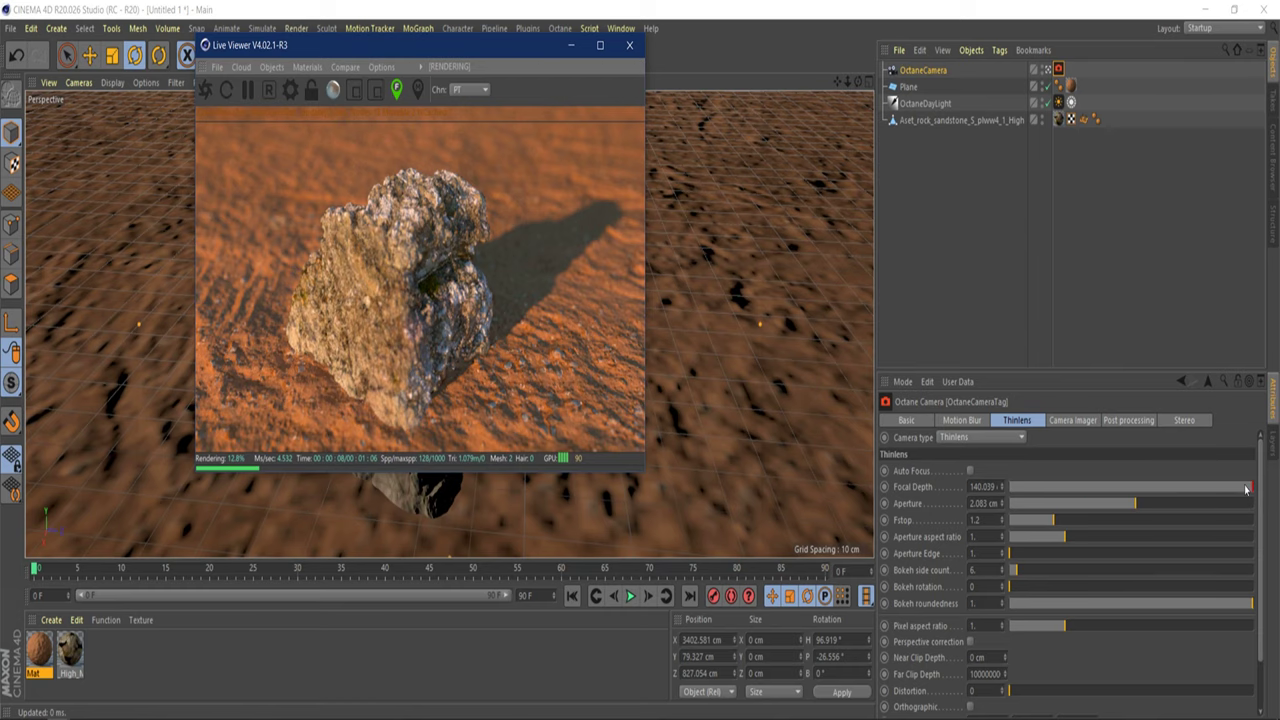
{"action": "left_click_drag", "start_coordinate": [1250, 491], "coordinate": [1276, 505]}
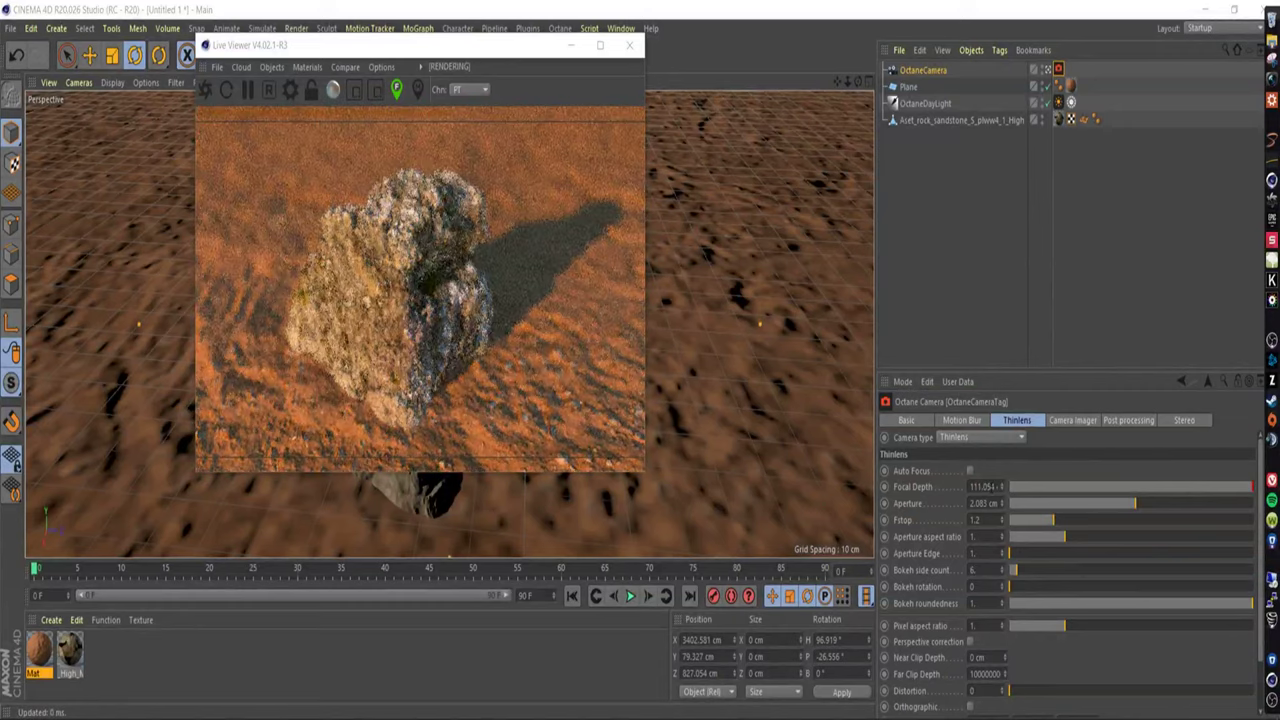
Try a Focal Depth of 200 cm, and refocus the camera on the rock's centre in the live render.
{"action": "double_click", "coordinate": [985, 486]}
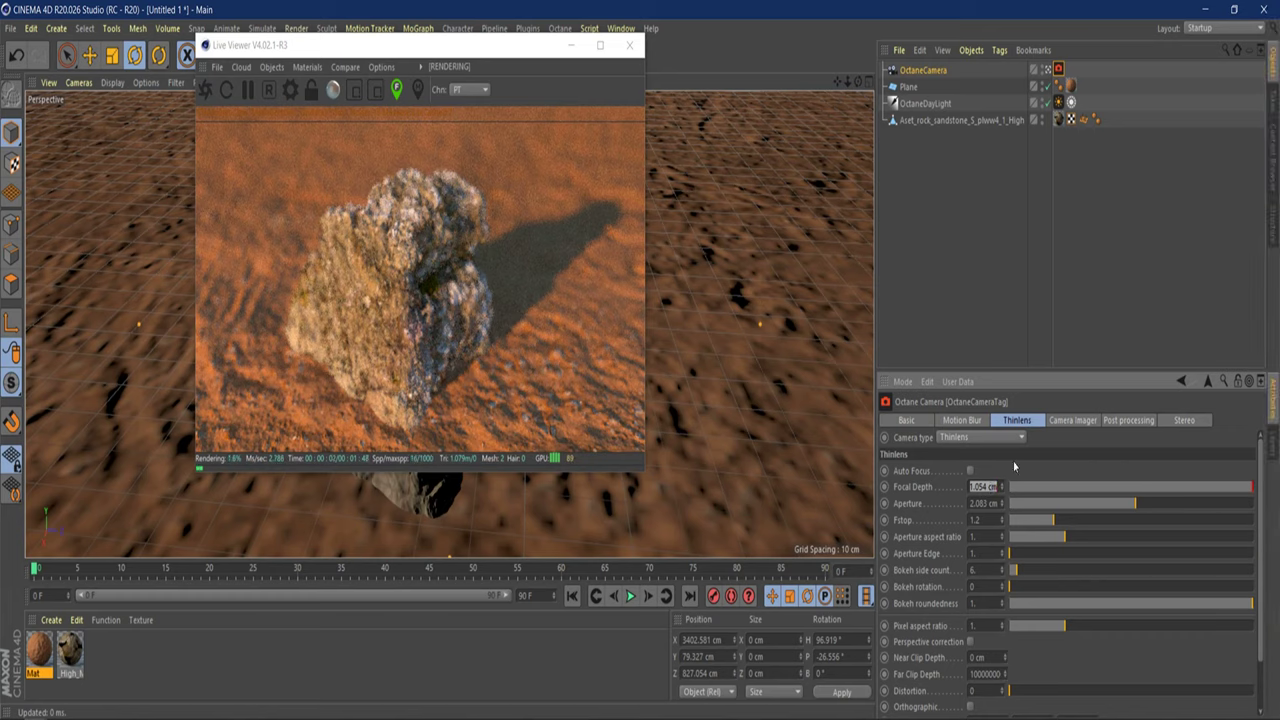
{"action": "type", "text": "200"}
{"action": "key", "text": "Return"}
{"action": "left_click", "coordinate": [401, 281]}
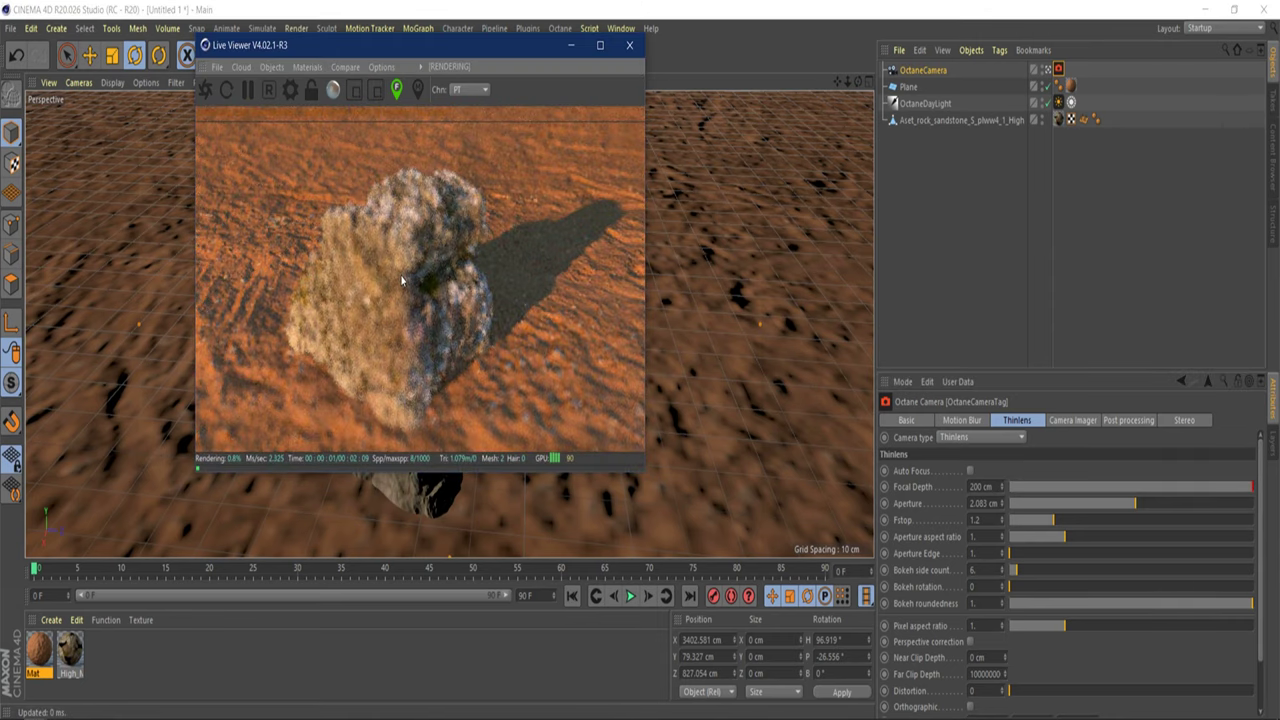
{"action": "left_click", "coordinate": [401, 281]}
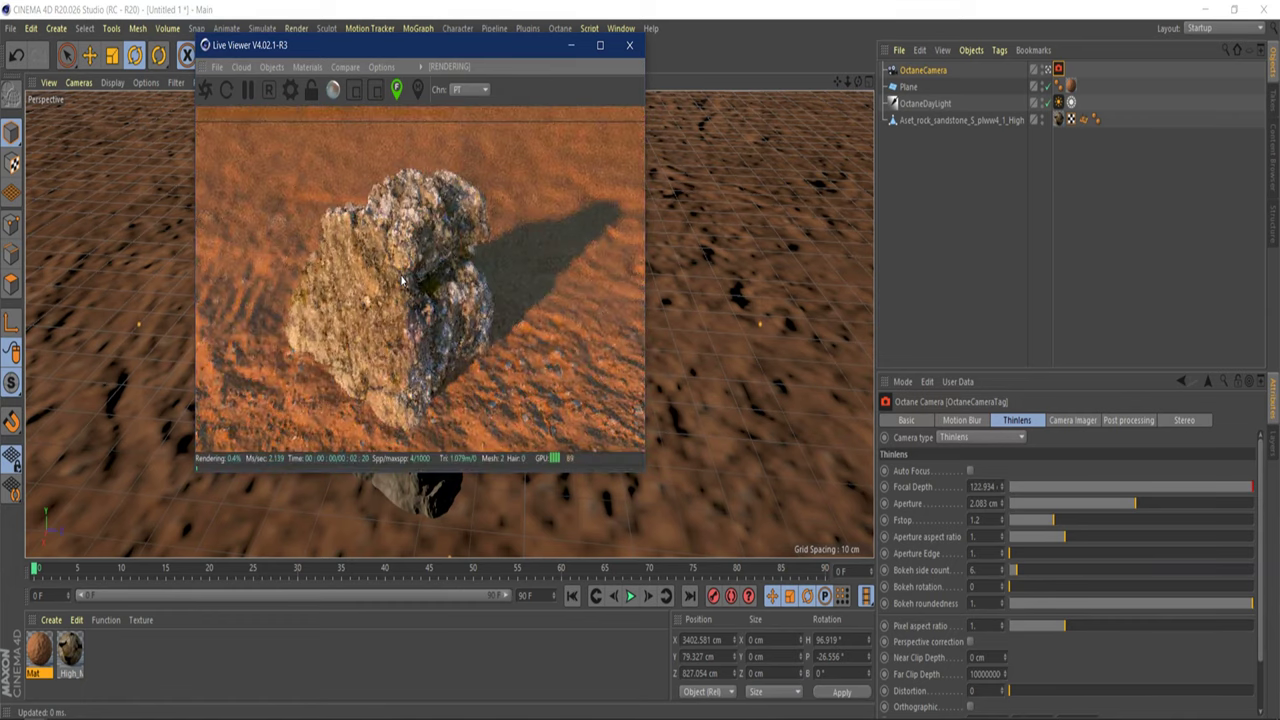